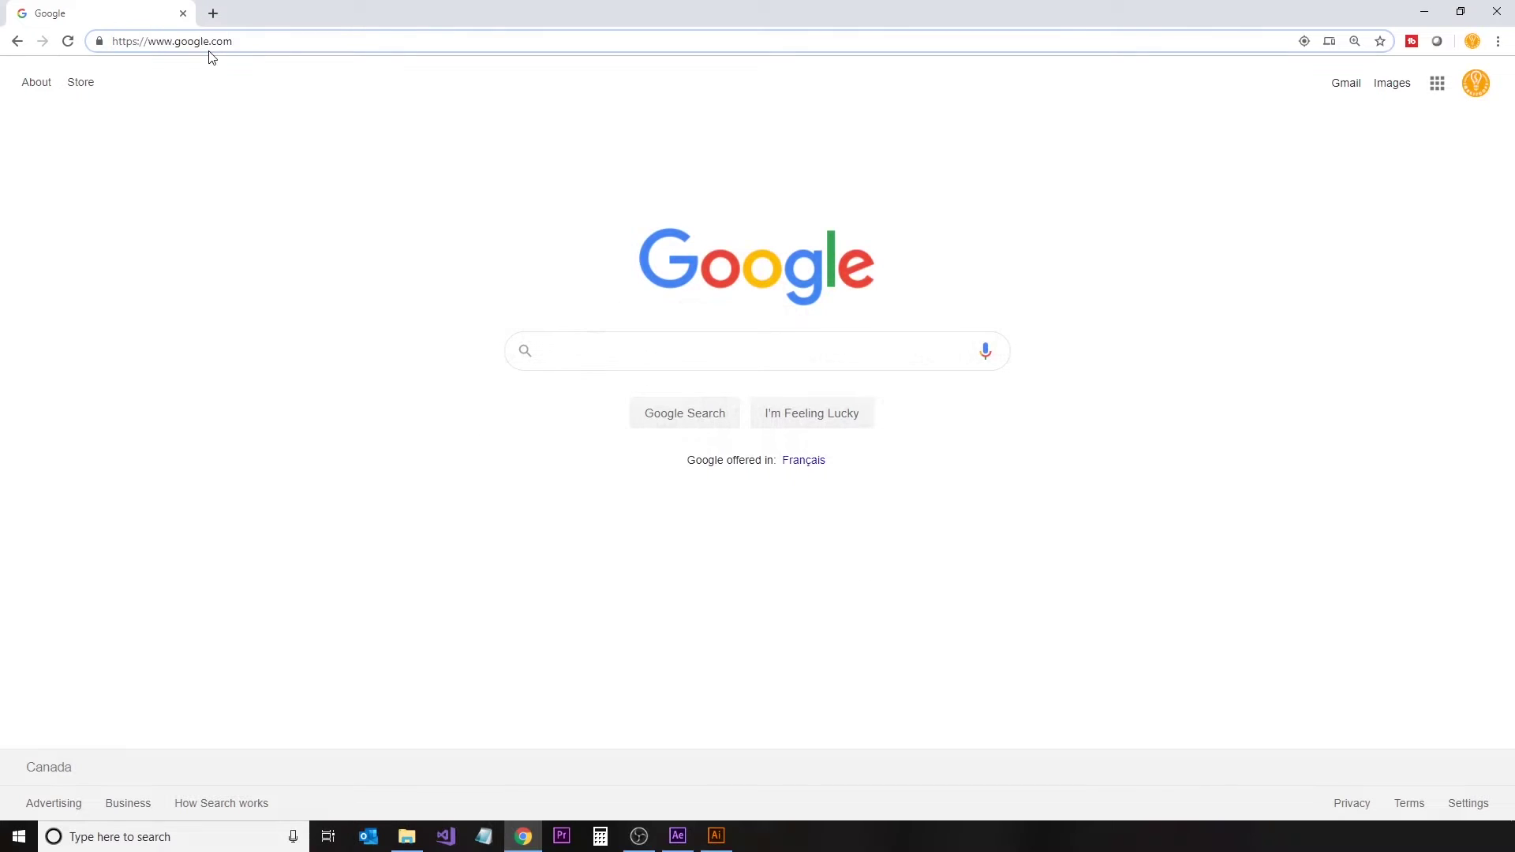
Step: Open Google My Maps and create a new map
{"action": "left_click", "coordinate": [210, 49]}
{"action": "type", "text": "mymaps"}
{"action": "key", "text": "Return"}
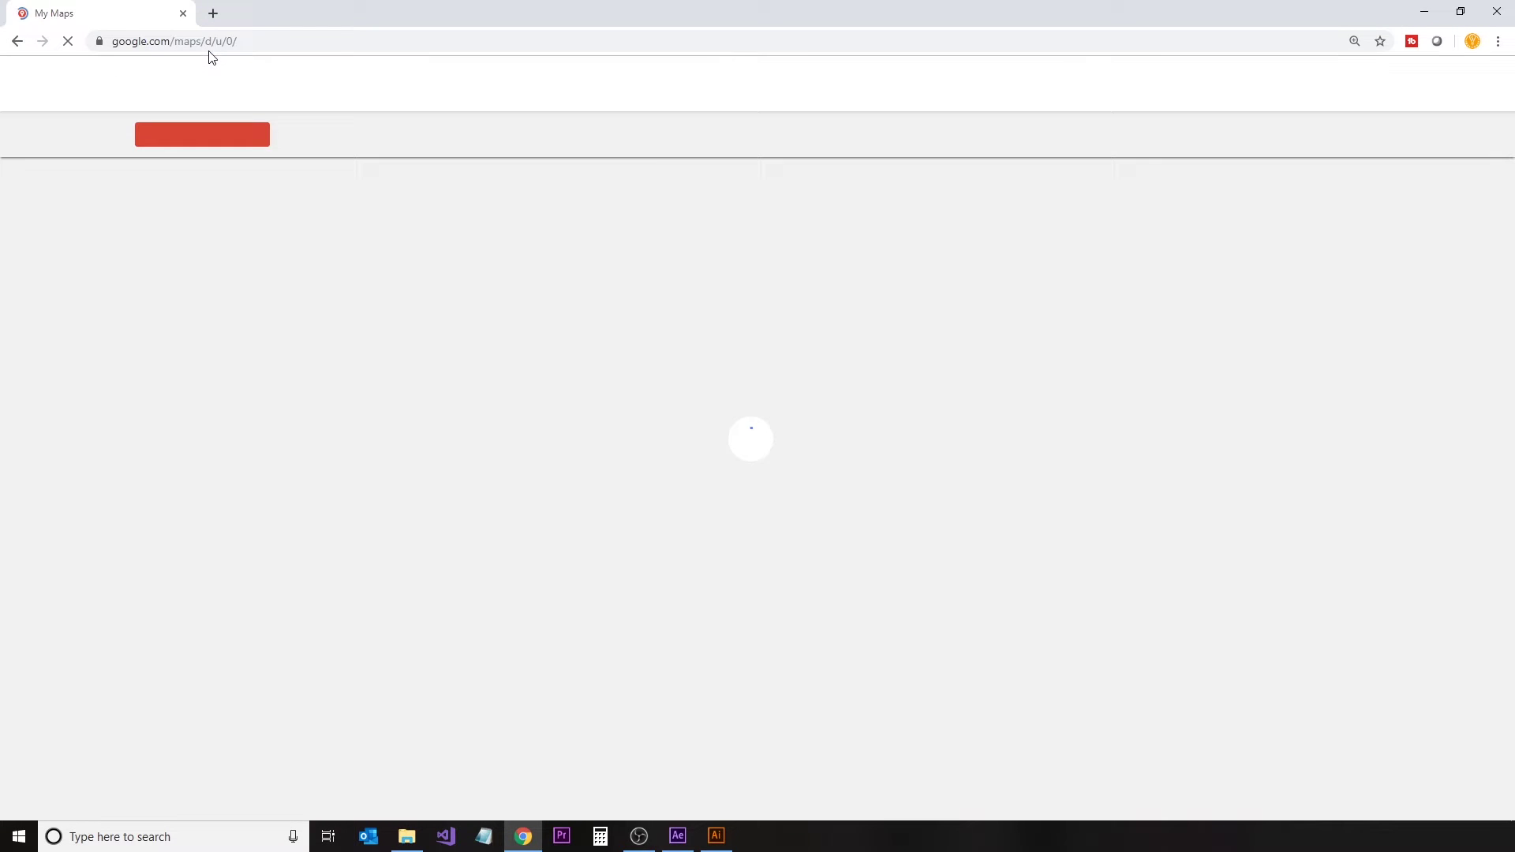
{"action": "left_click", "coordinate": [234, 140]}
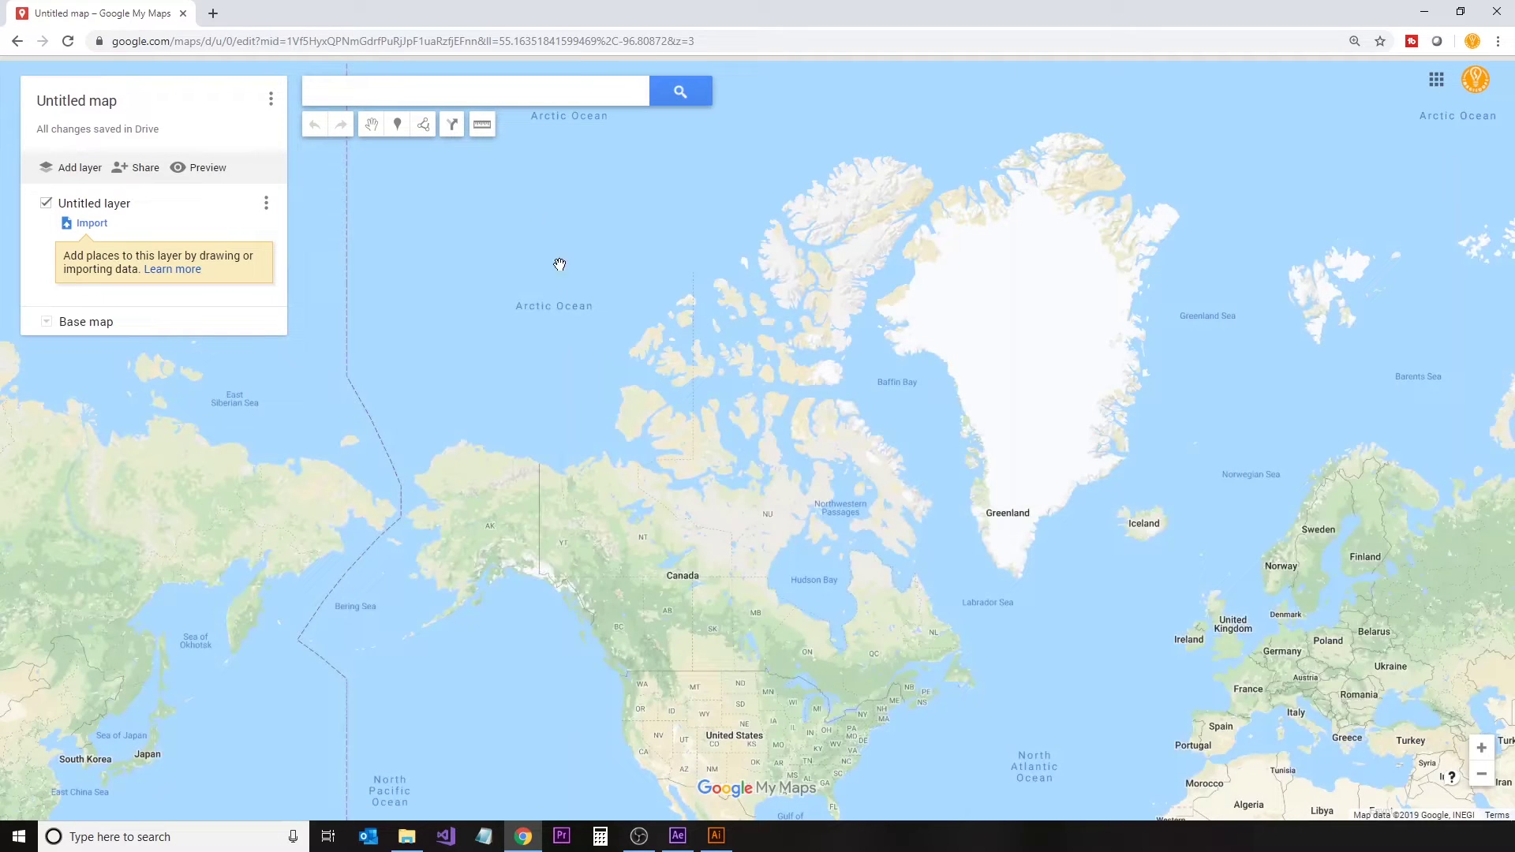
Step: Add driving directions to the map from staples center to Santa Monica Pier
{"action": "left_click", "coordinate": [447, 130]}
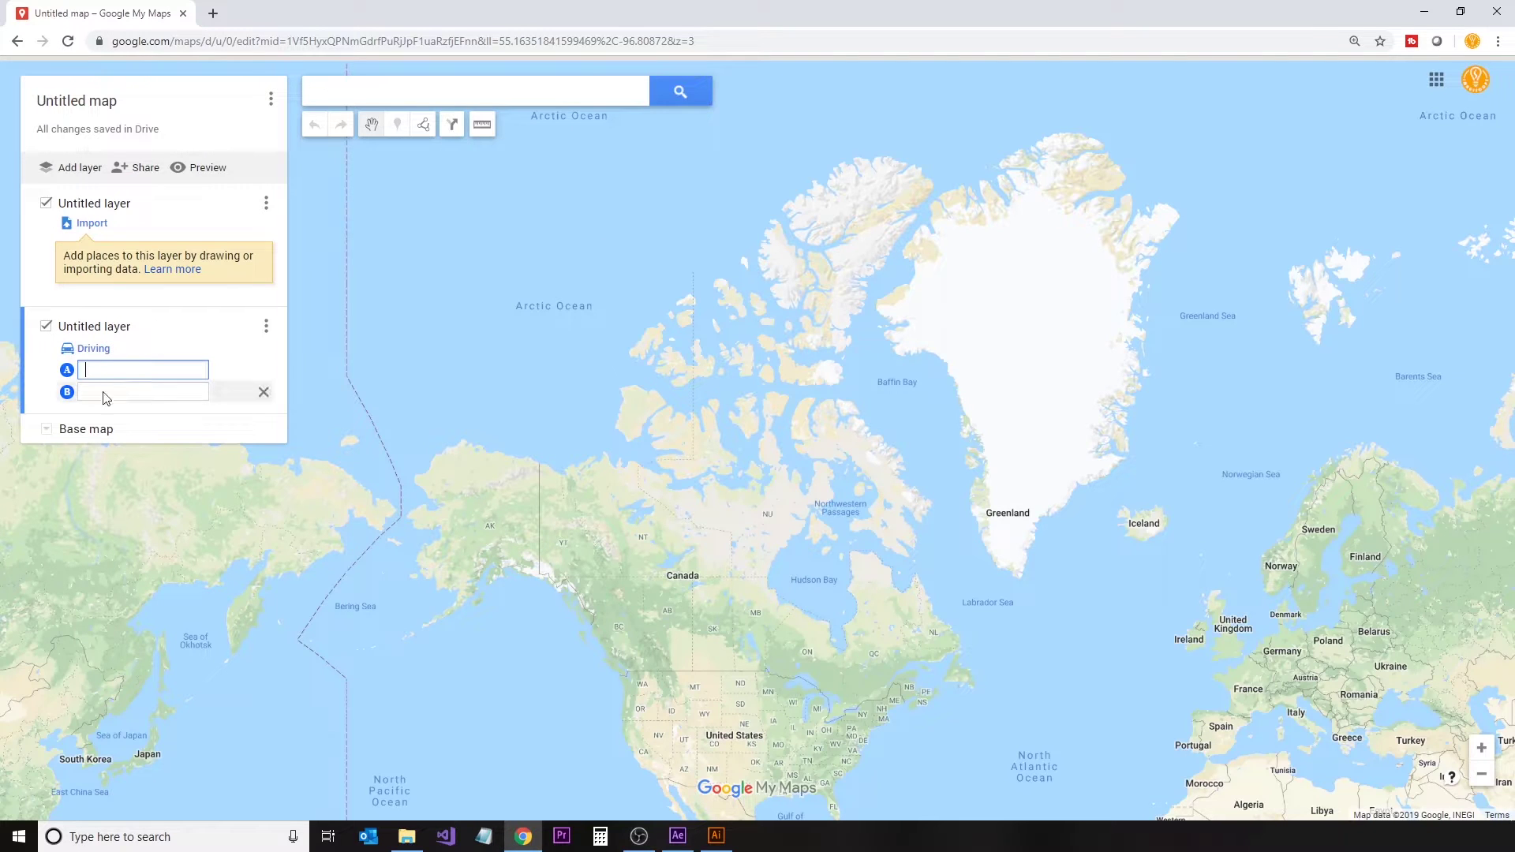
{"action": "type", "text": "staple"}
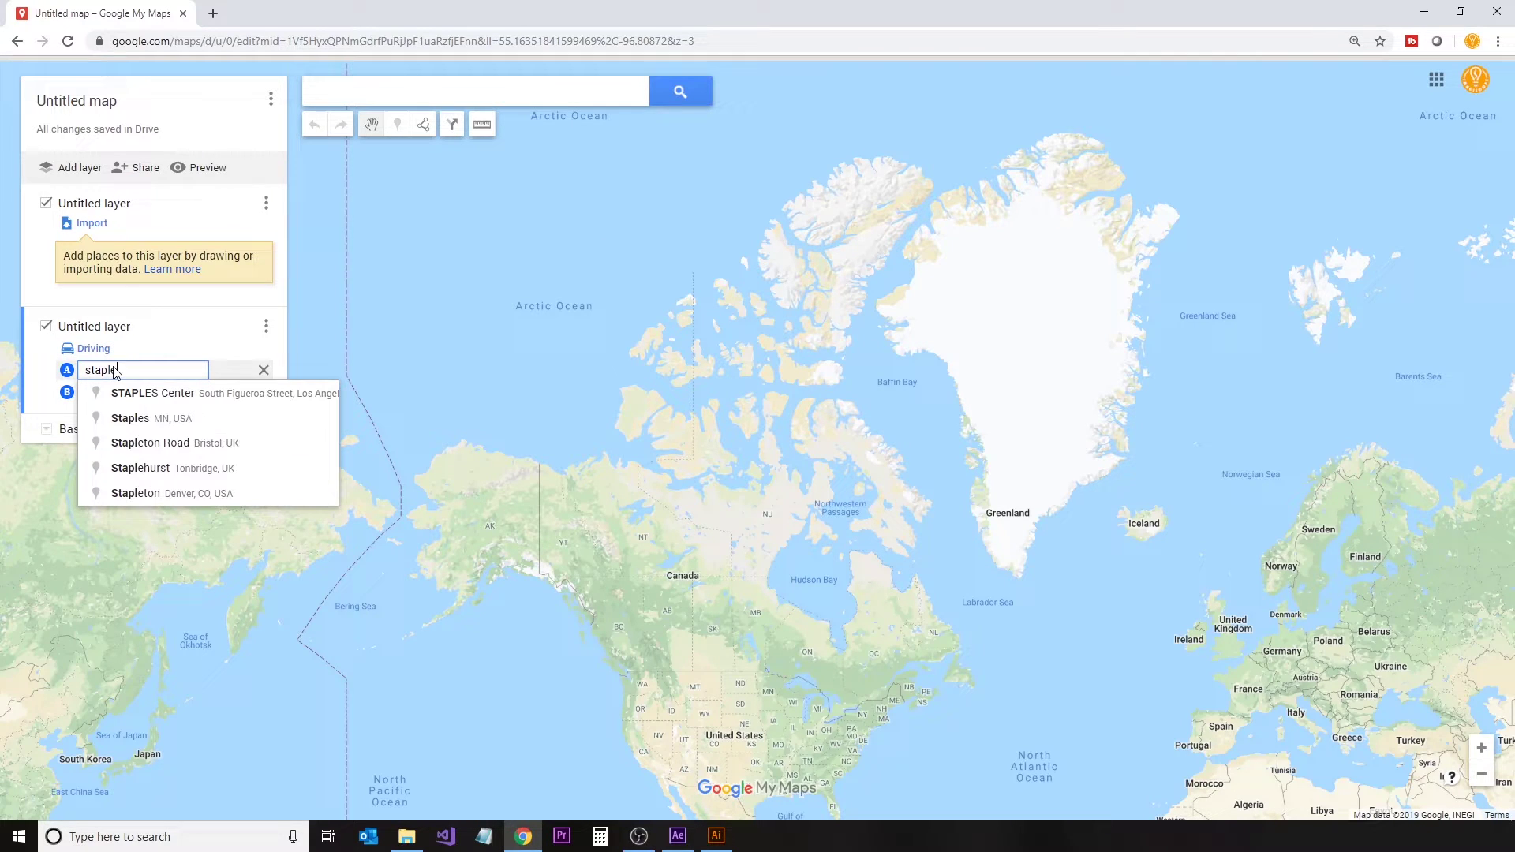
{"action": "type", "text": "s center"}
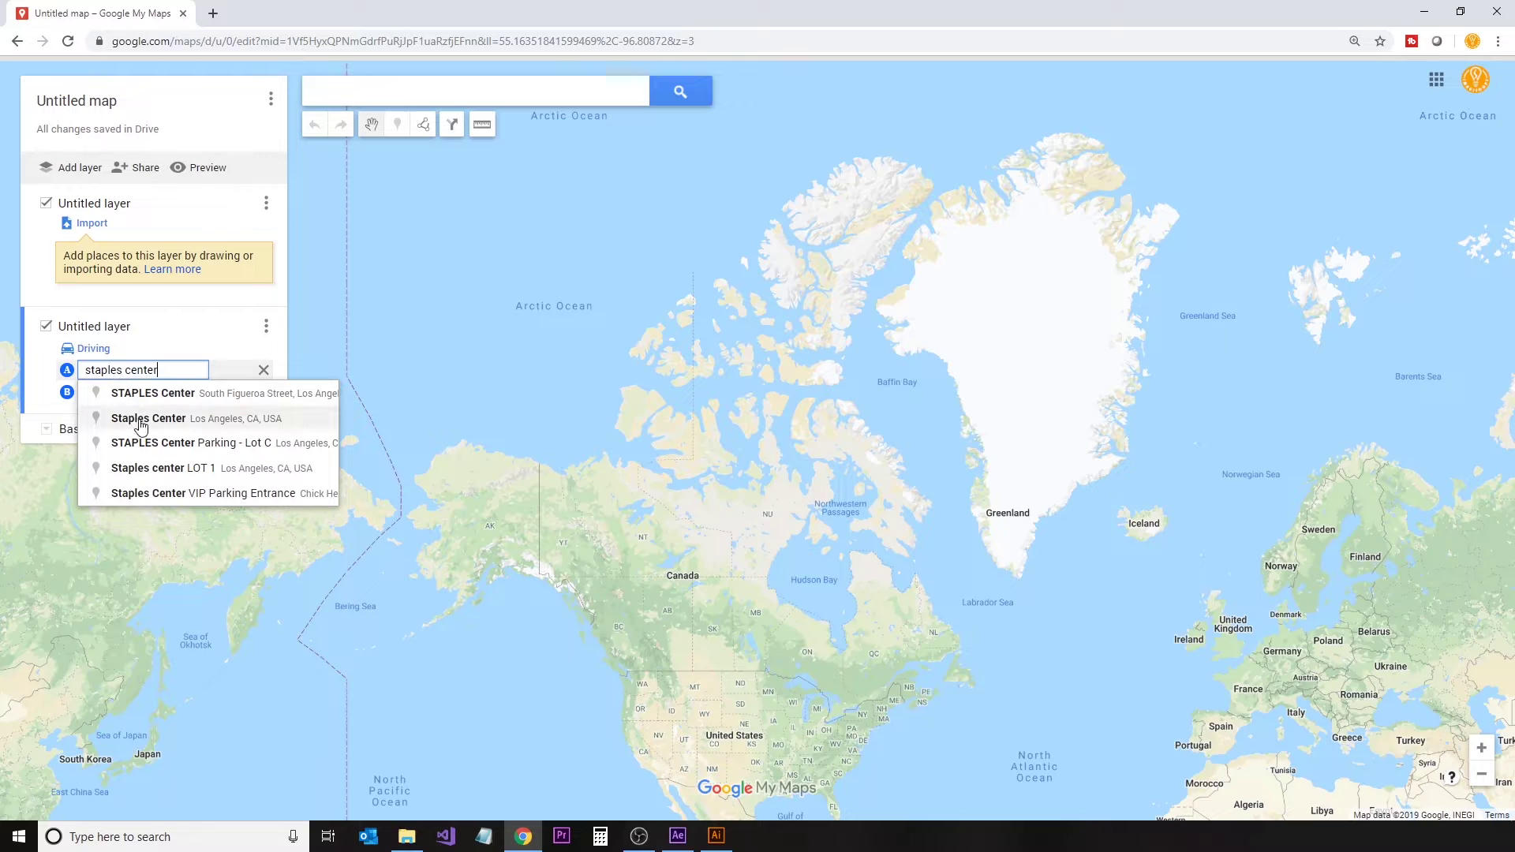
{"action": "left_click", "coordinate": [110, 418]}
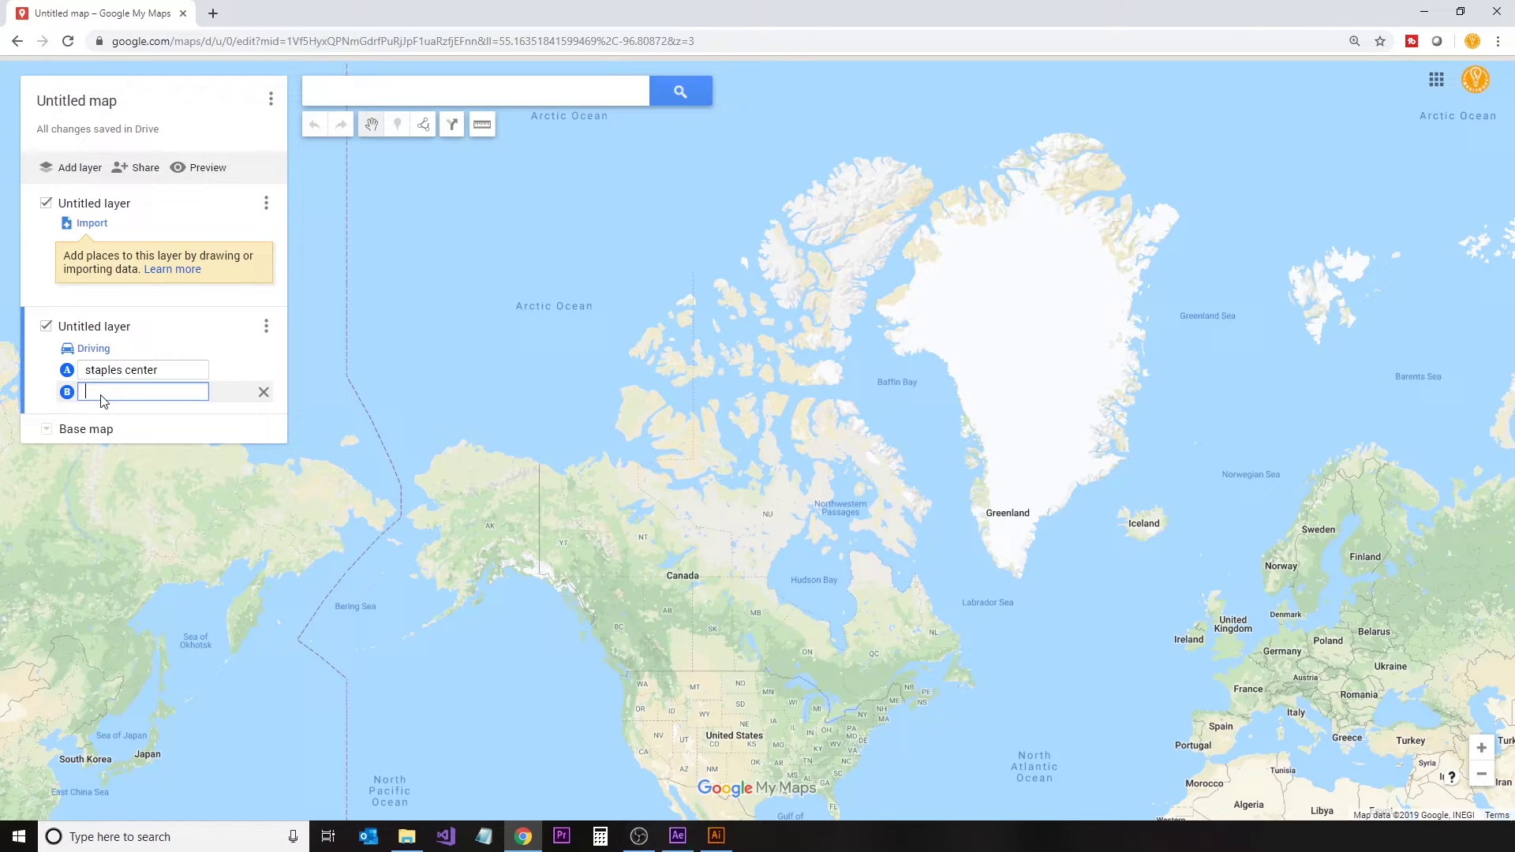
{"action": "left_click", "coordinate": [100, 395]}
{"action": "type", "text": "santa mo"}
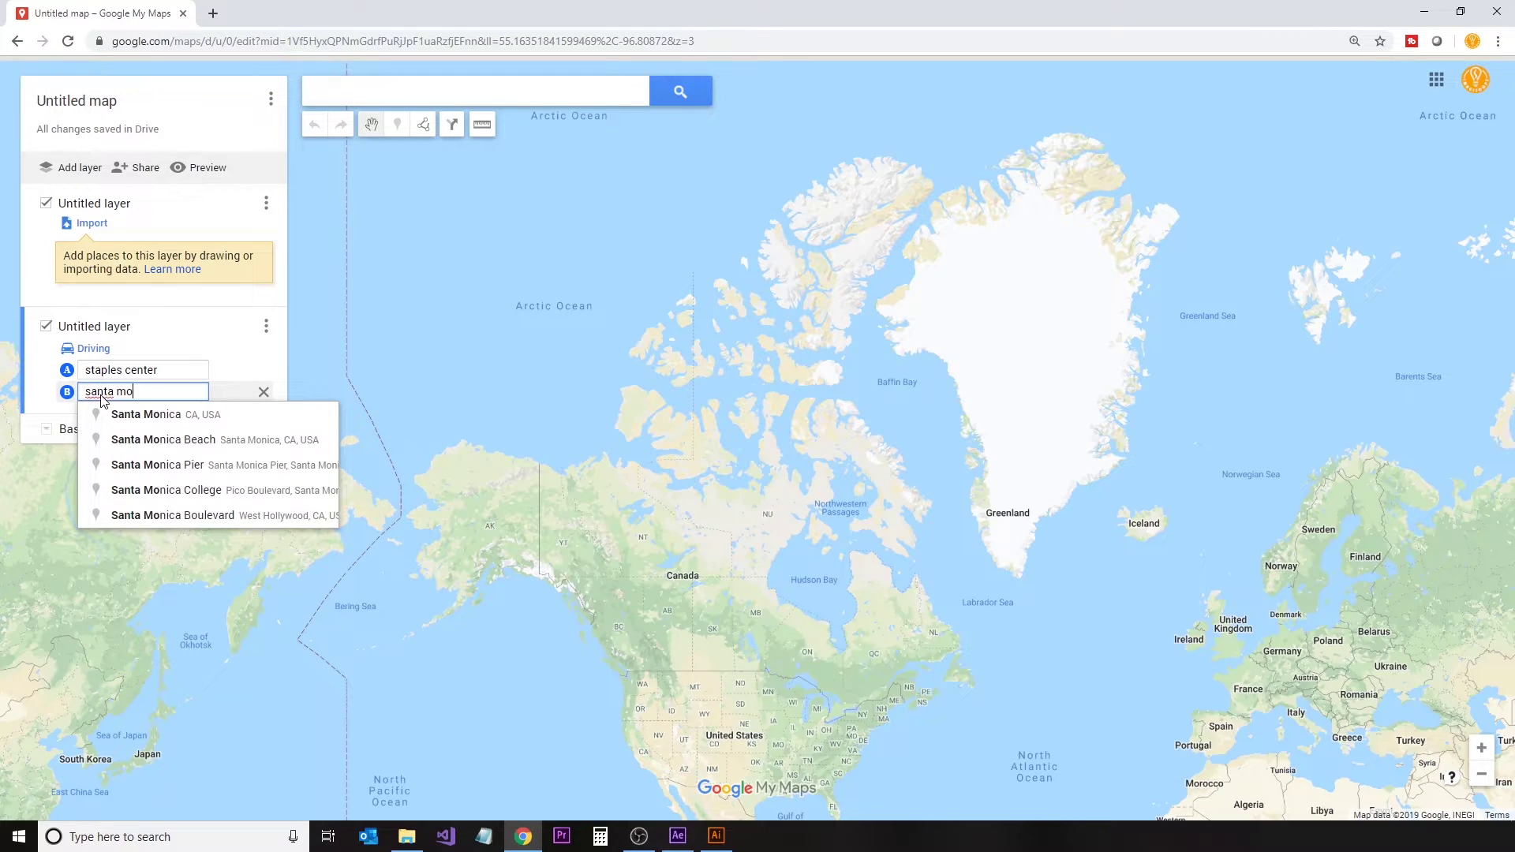
{"action": "left_click", "coordinate": [132, 466]}
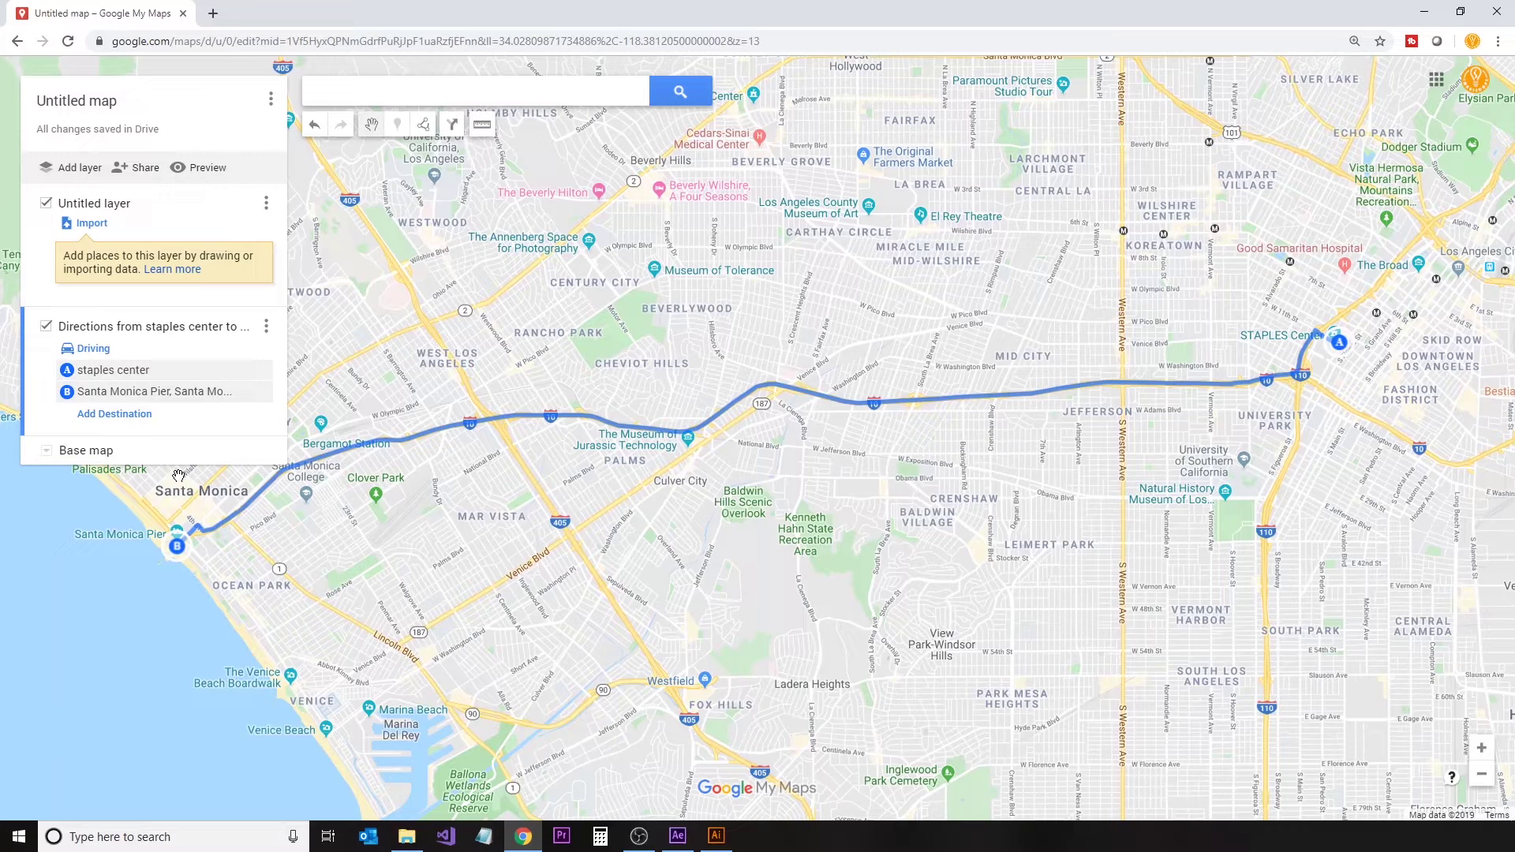
Step: Open the map's KML/KMZ export and choose the directions layer instead of the entire map
{"action": "left_click", "coordinate": [270, 98]}
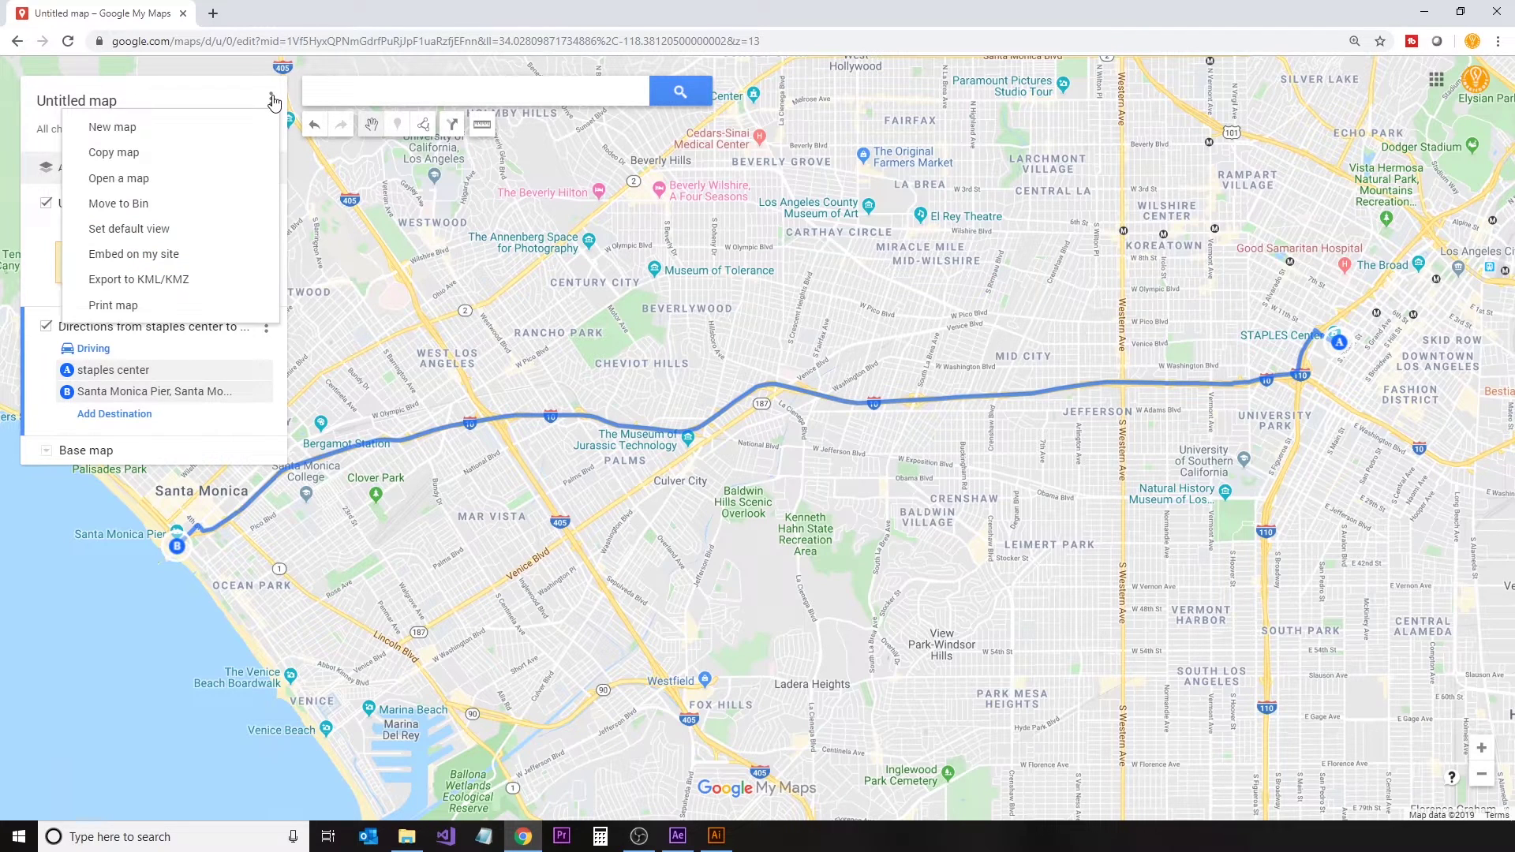
{"action": "left_click", "coordinate": [174, 284]}
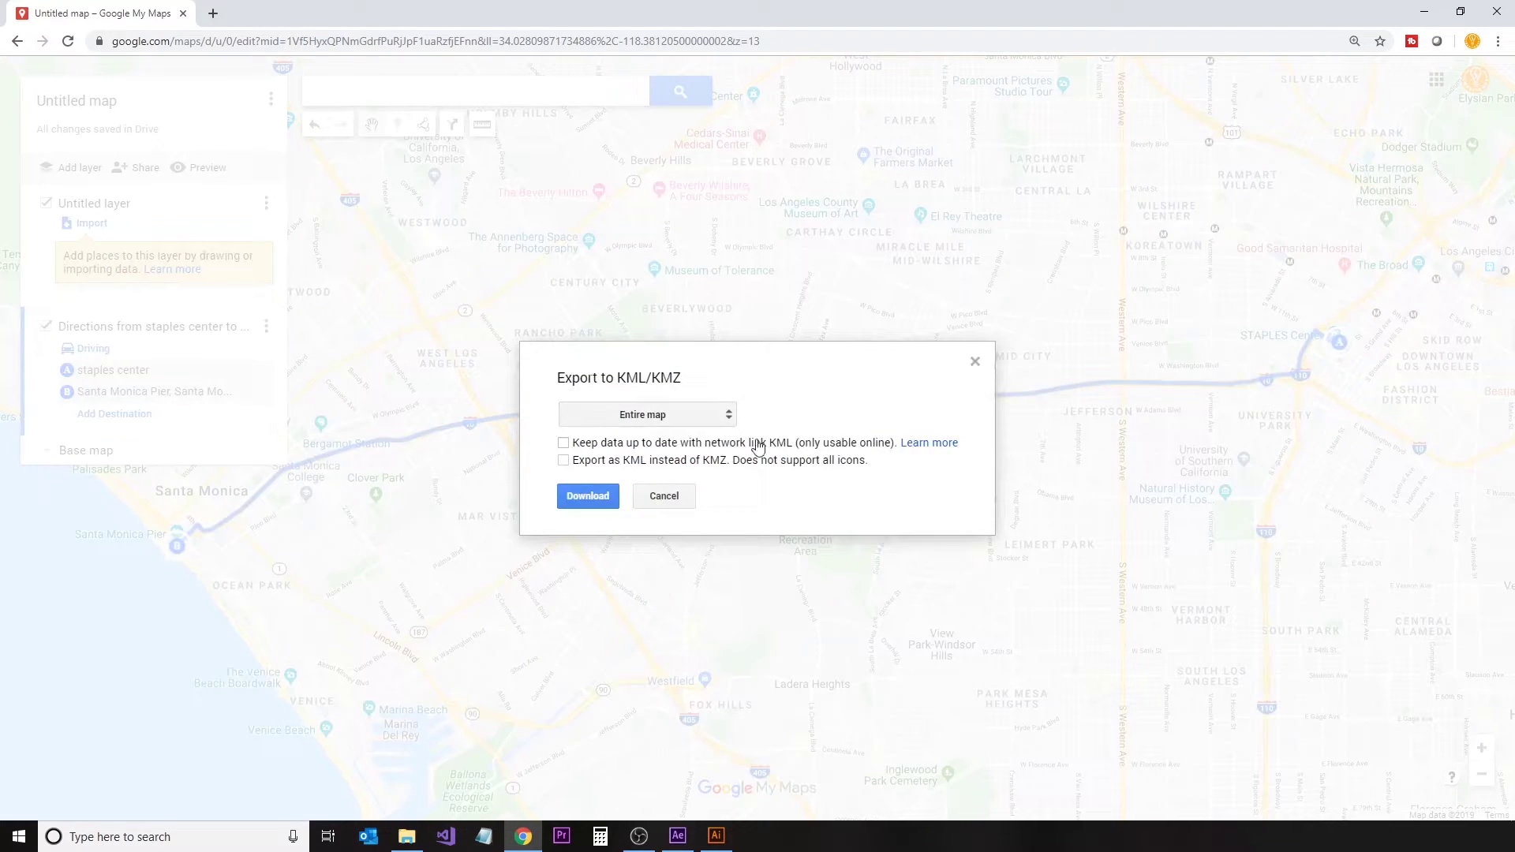
{"action": "left_click", "coordinate": [679, 420]}
{"action": "left_click", "coordinate": [693, 470]}
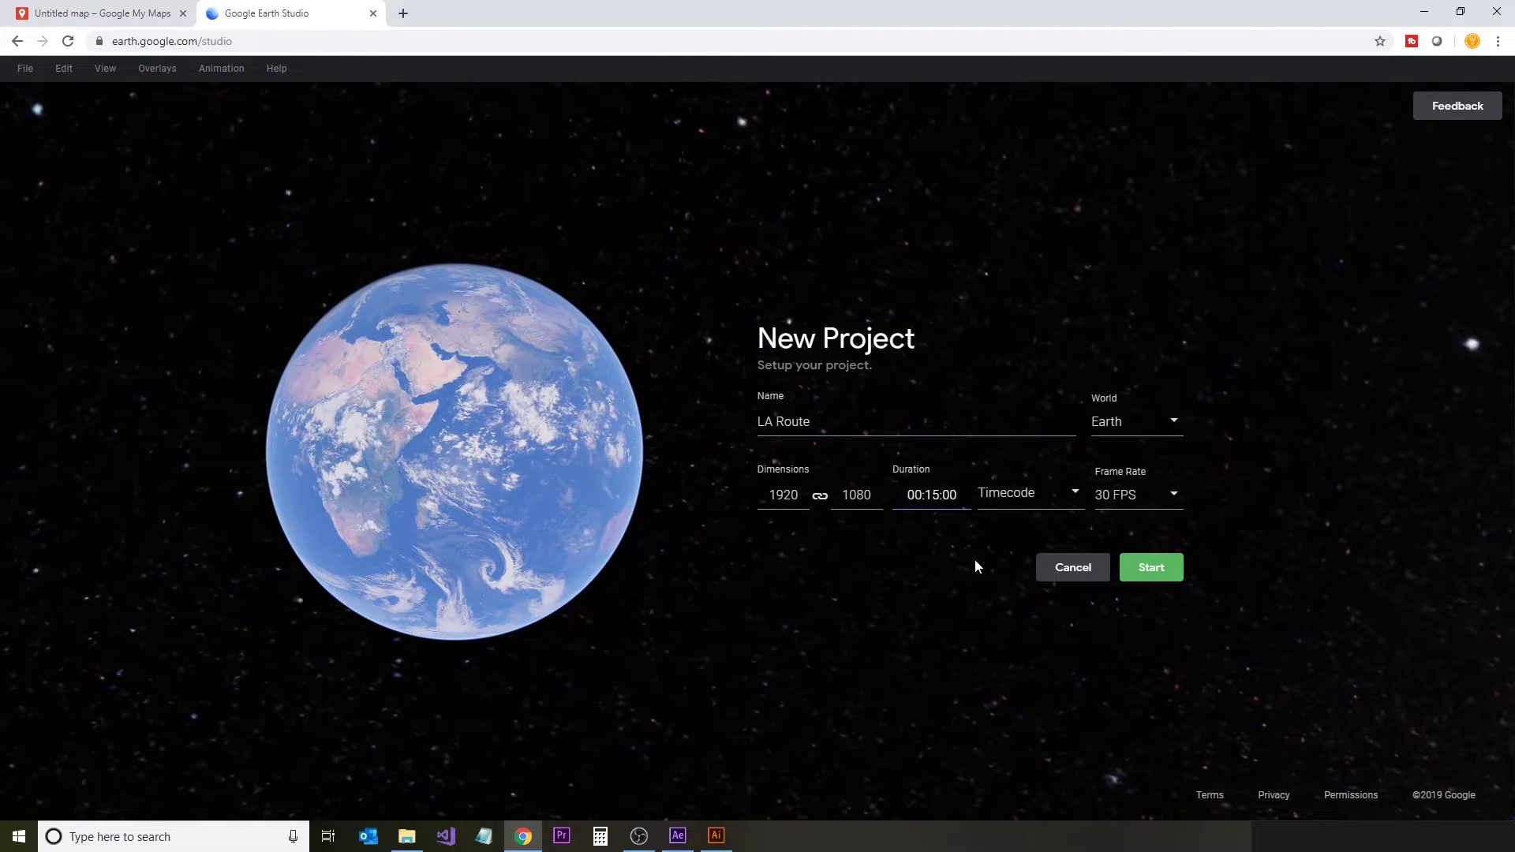
Step: Set the LA Route project's duration to 00:30:00 in timecode and start the project
{"action": "key", "text": "BackSpace"}
{"action": "key", "text": "BackSpace"}
{"action": "type", "text": "30"}
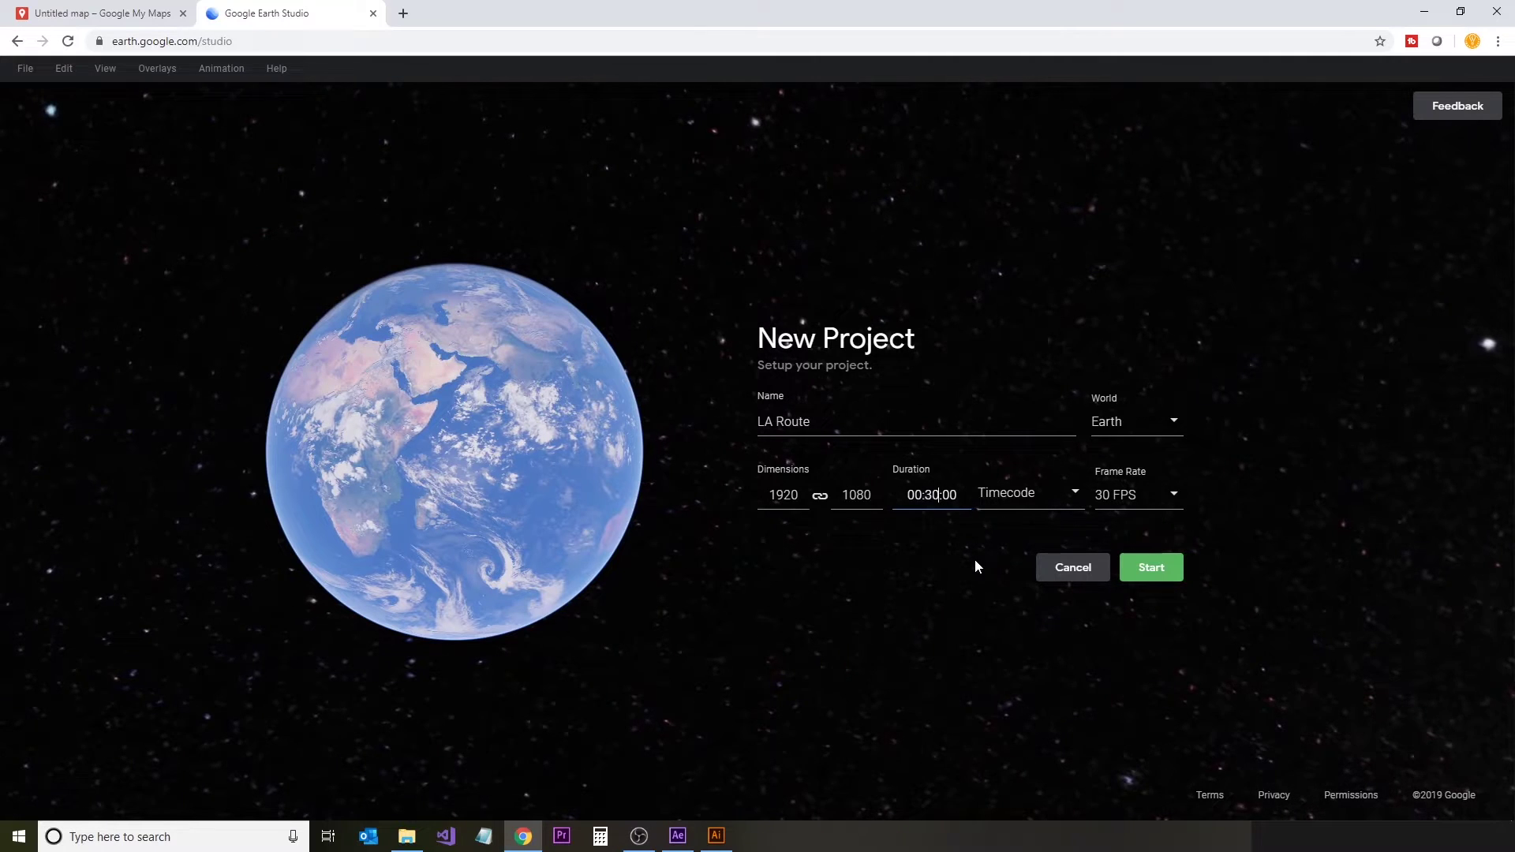
{"action": "left_click", "coordinate": [1001, 490]}
{"action": "left_click", "coordinate": [1003, 488]}
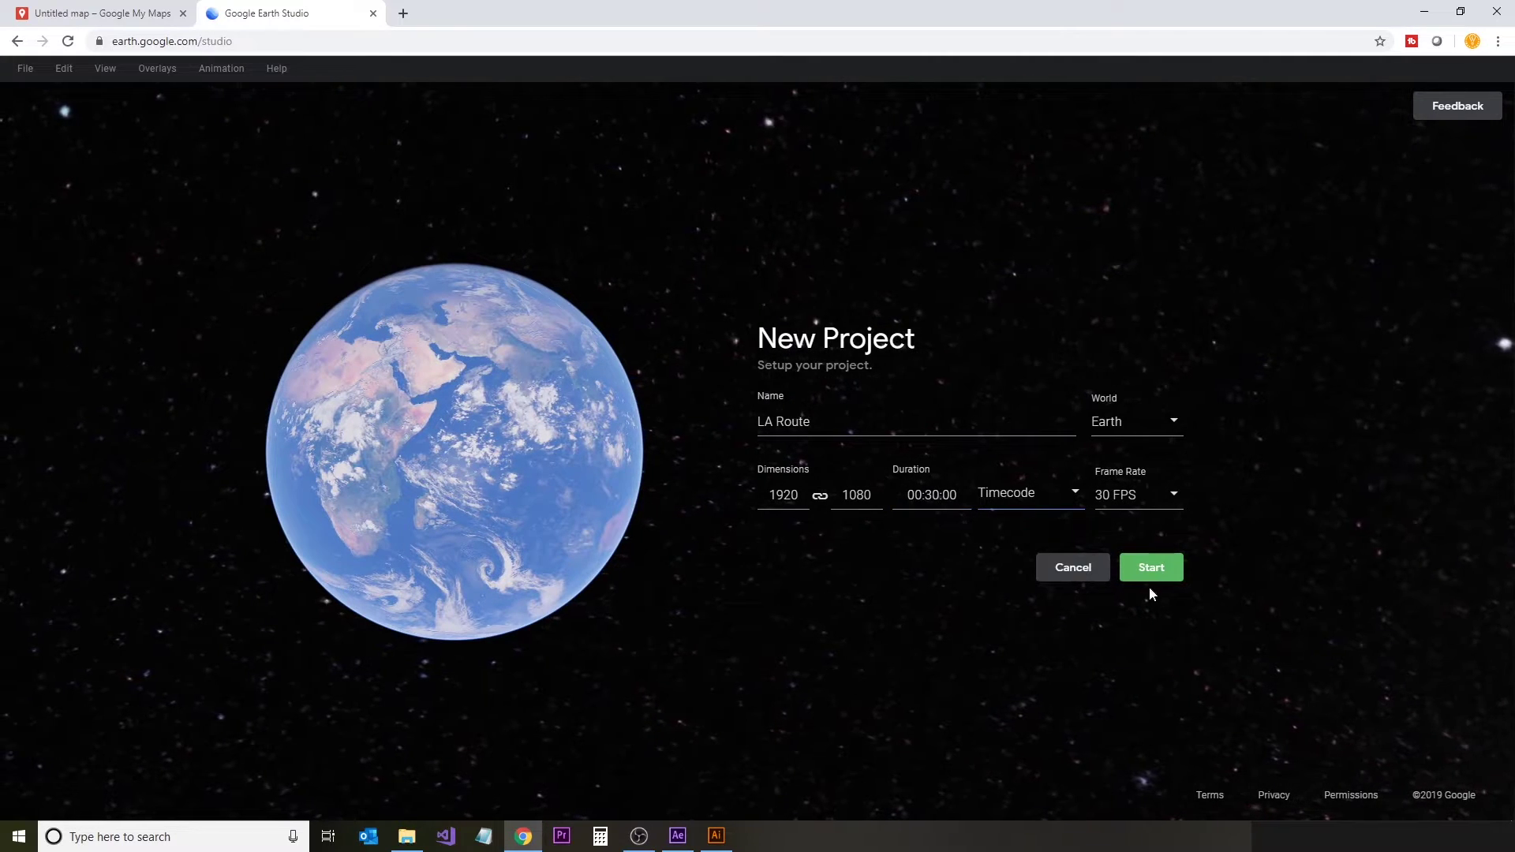
{"action": "left_click", "coordinate": [1157, 565]}
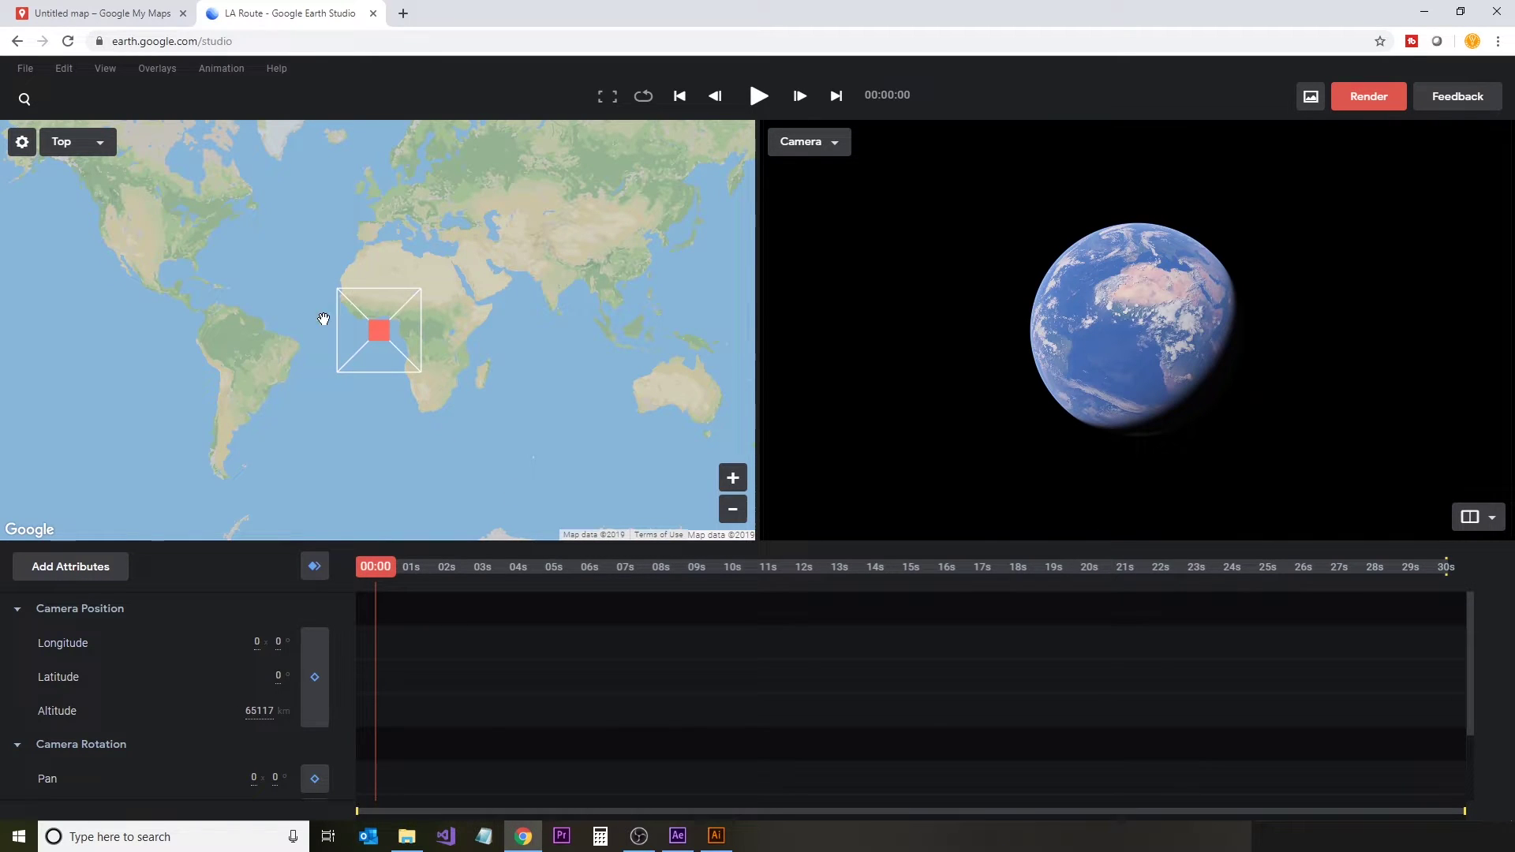
Step: Import LA.kmz from the computer as a KML overlay
{"action": "left_click", "coordinate": [163, 75]}
{"action": "mouse_move", "coordinate": [181, 102]}
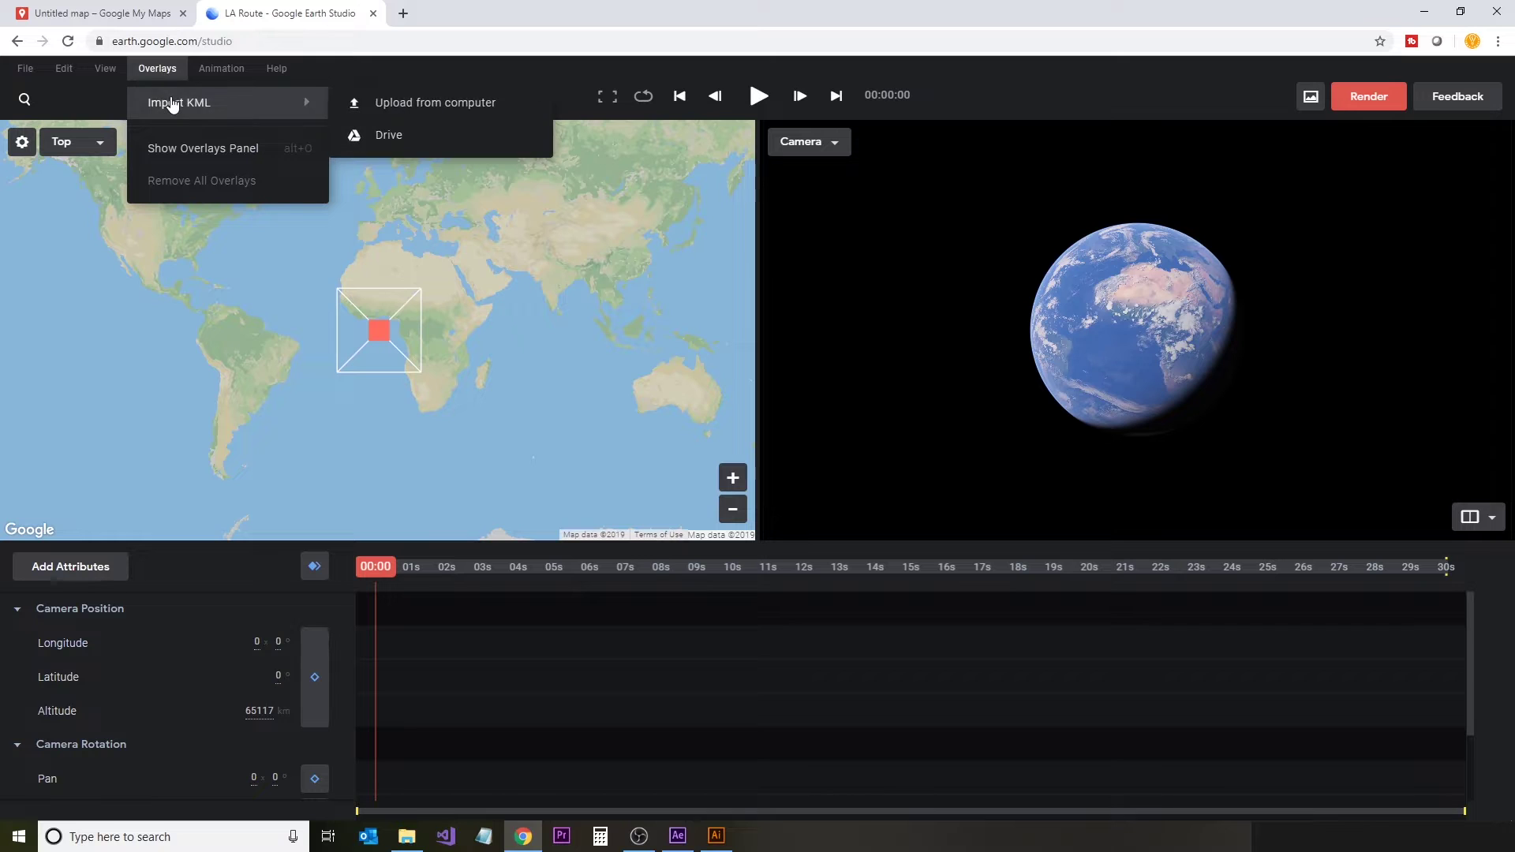
{"action": "left_click", "coordinate": [432, 102]}
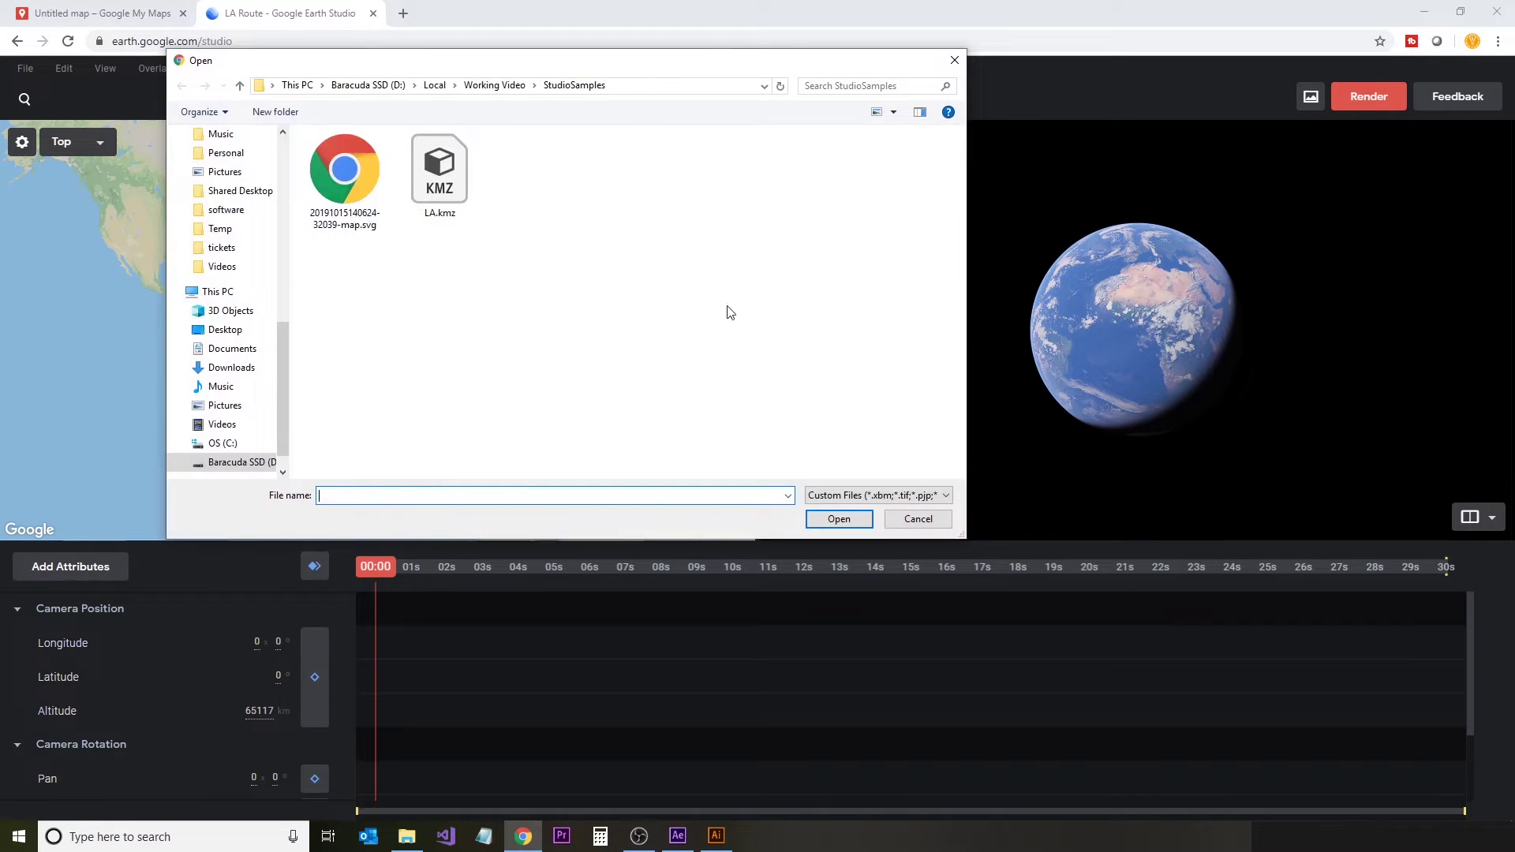
{"action": "left_click", "coordinate": [836, 519]}
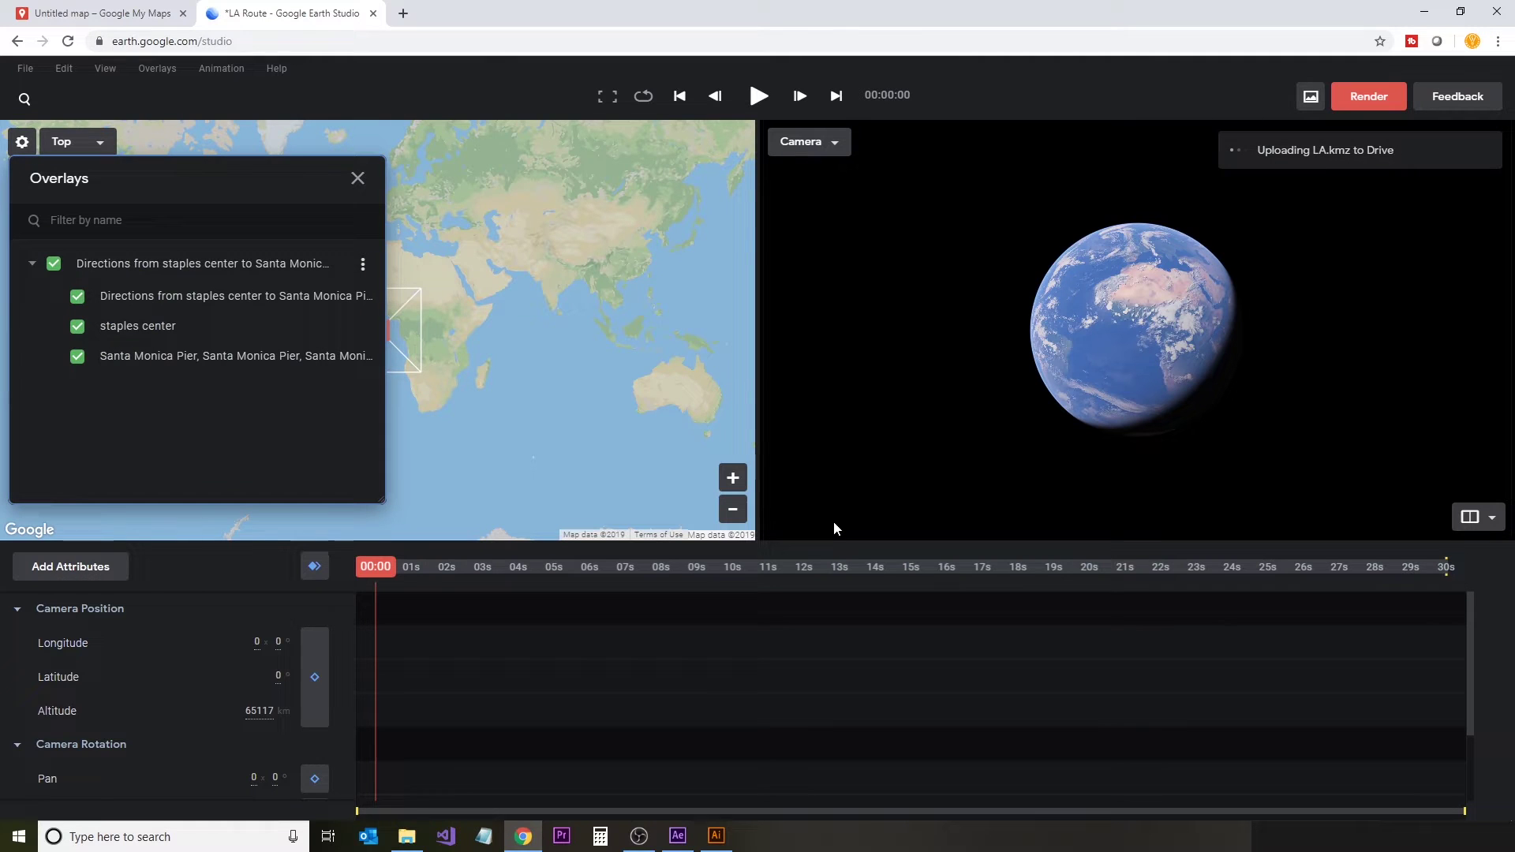
Step: Go to the staples center placemark, frame downtown Los Angeles with the mountains behind it, and keyframe all camera attributes at 00:00:00
{"action": "left_click", "coordinate": [148, 325]}
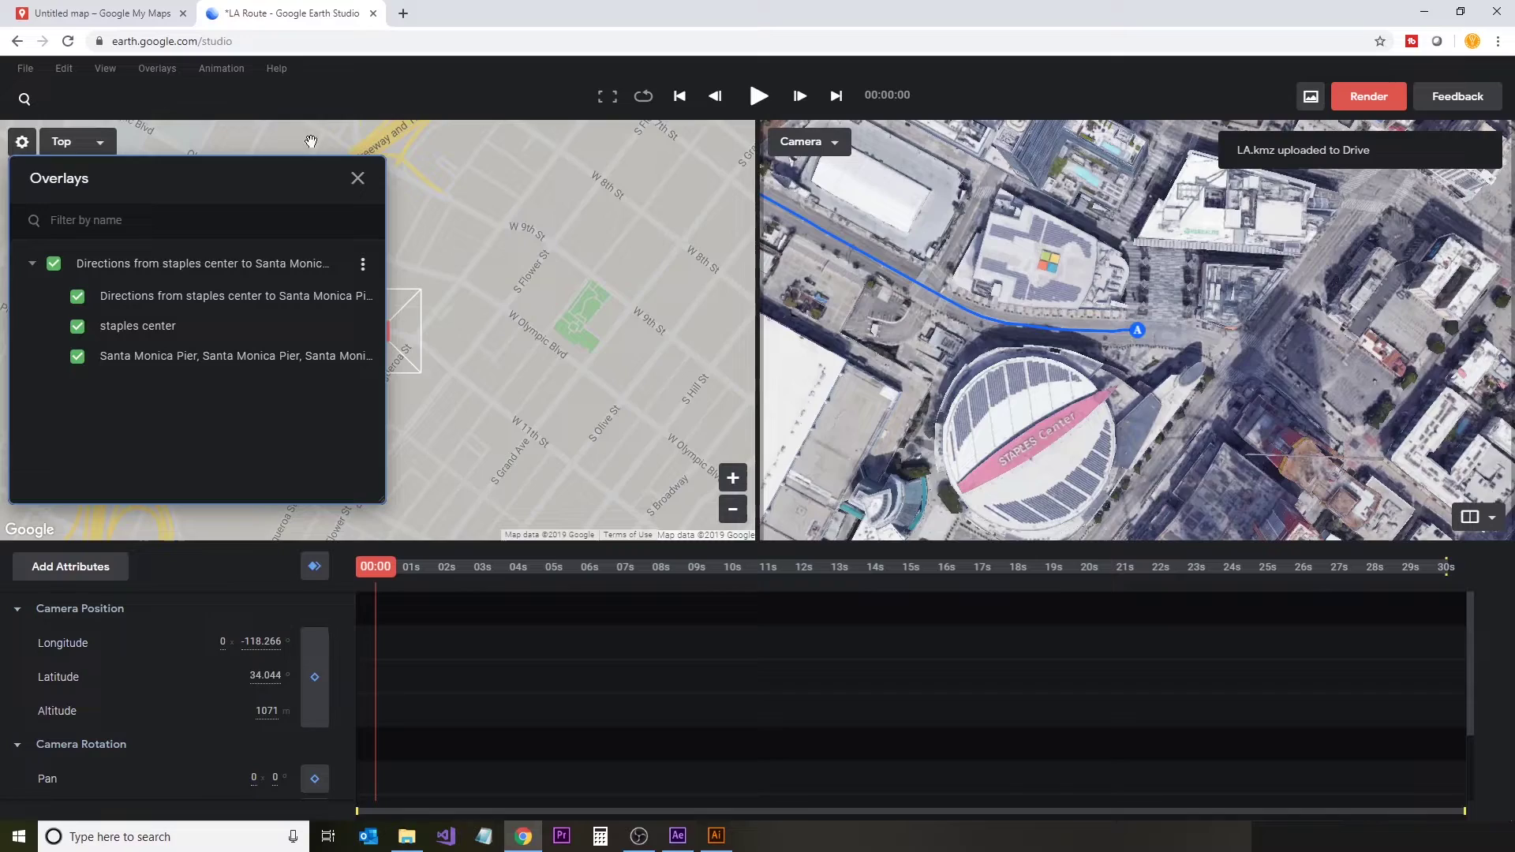
{"action": "left_click", "coordinate": [358, 179]}
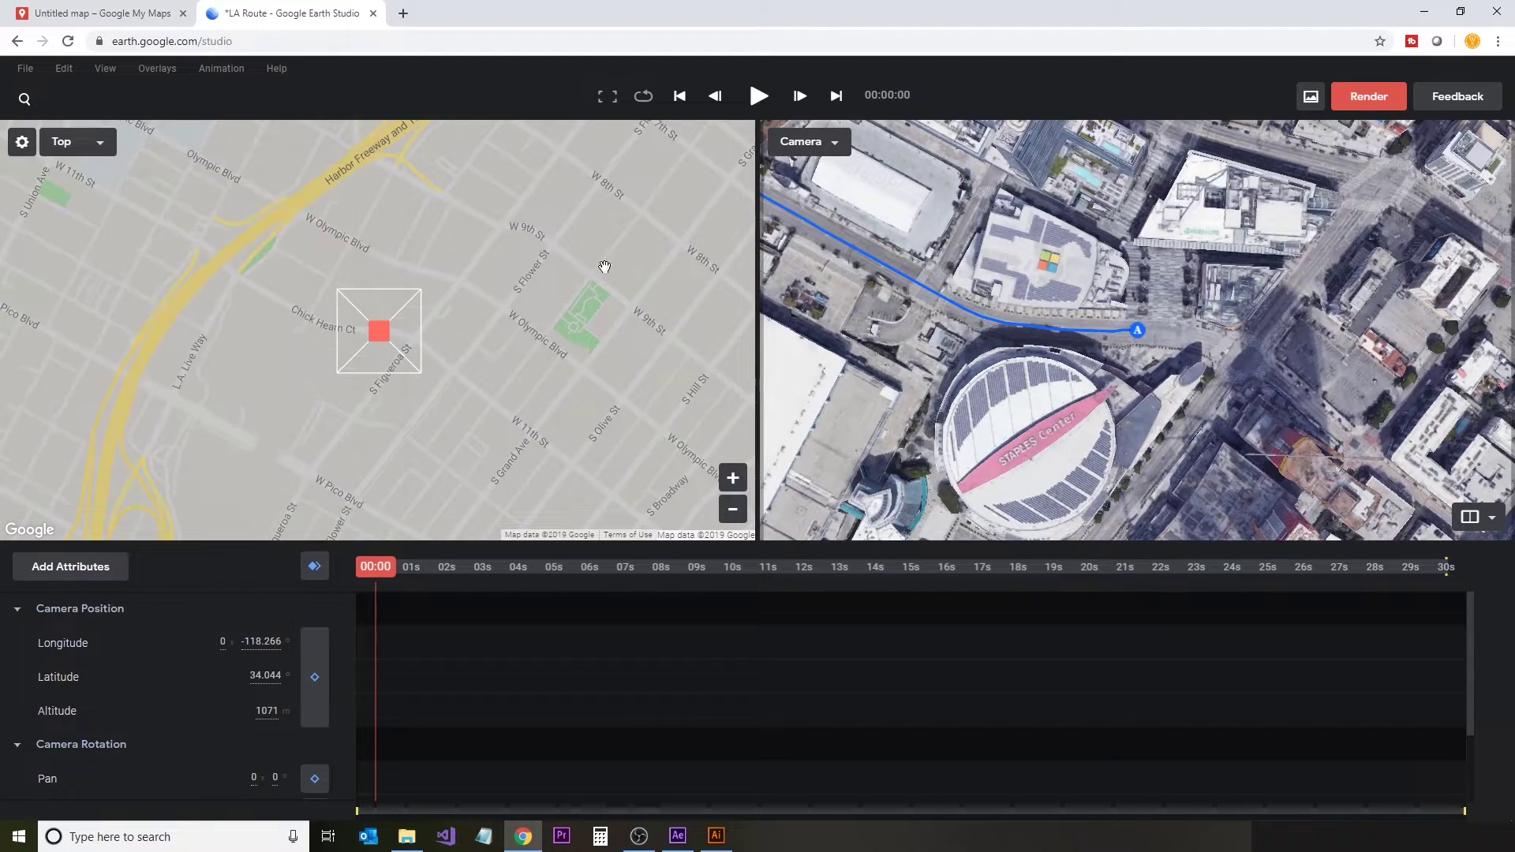
{"action": "left_click_drag", "start_coordinate": [1132, 385], "coordinate": [1274, 213]}
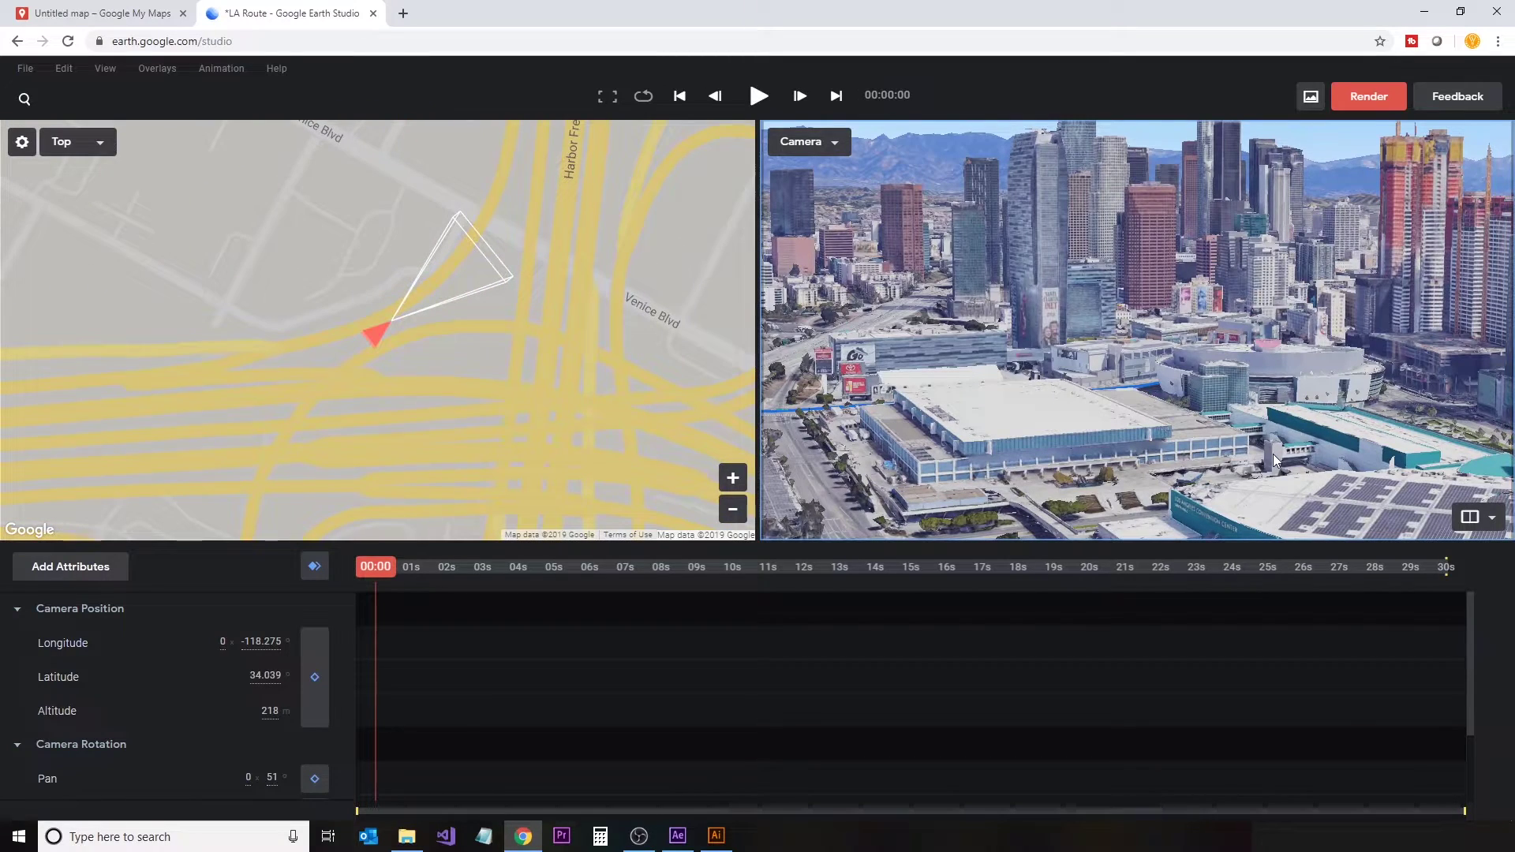
{"action": "left_click_drag", "start_coordinate": [1272, 385], "coordinate": [1278, 324]}
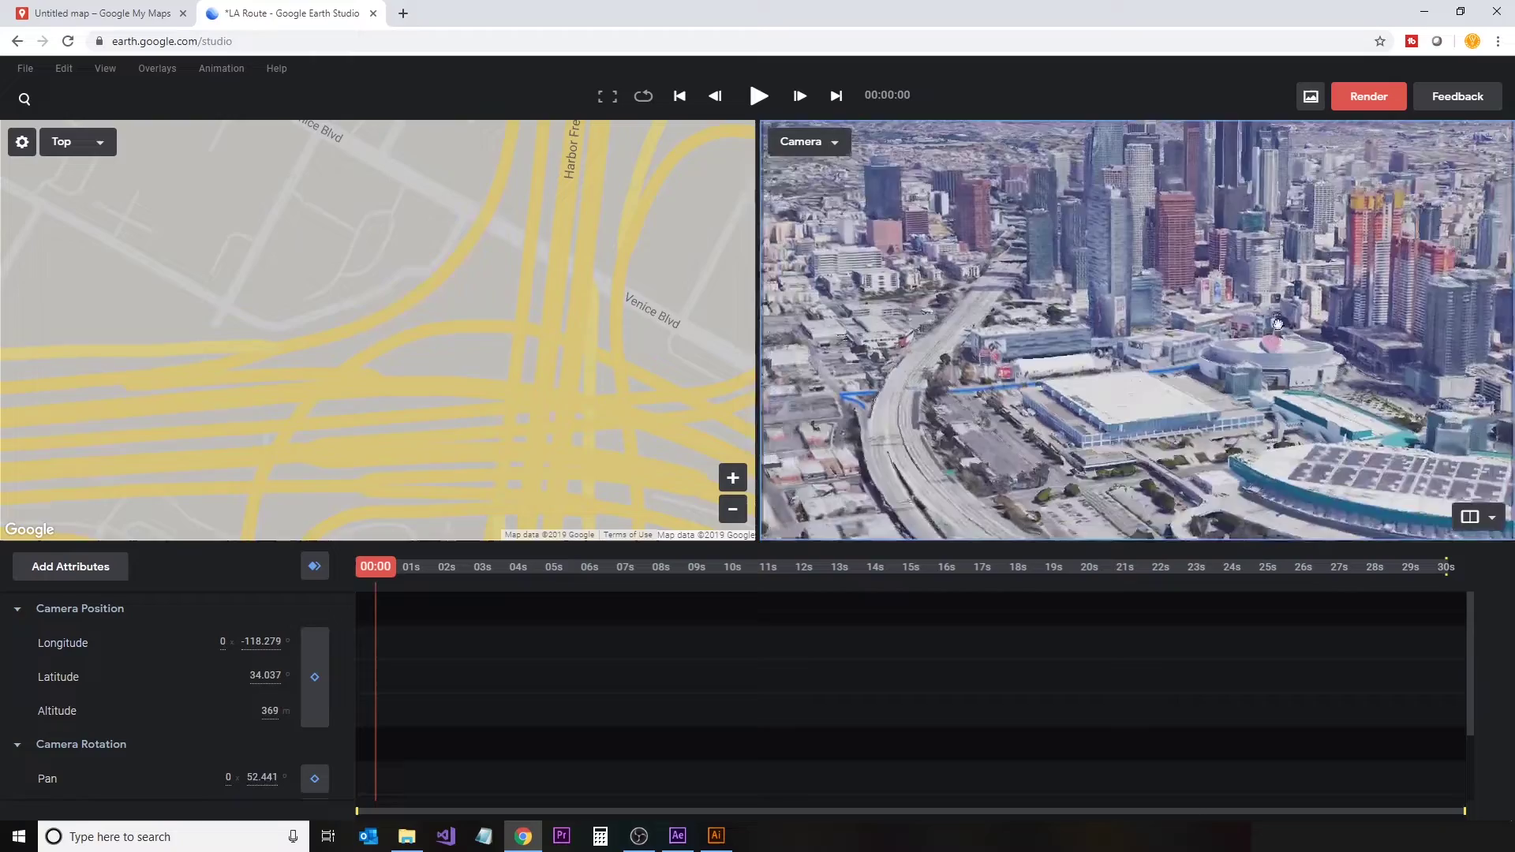
{"action": "scroll", "coordinate": [1278, 324], "scroll_direction": "up", "scroll_amount": 4}
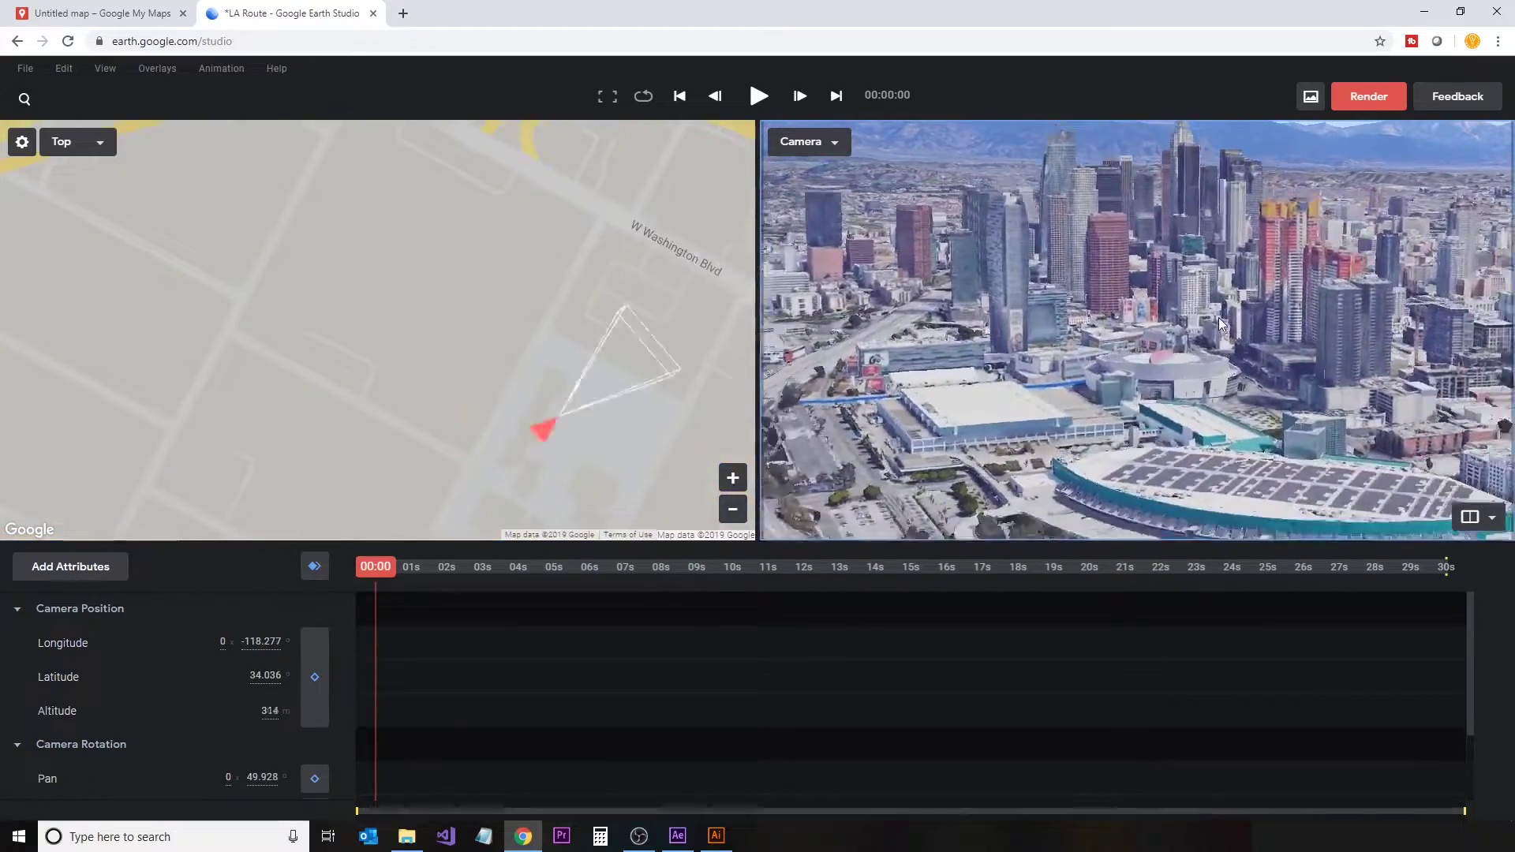
{"action": "scroll", "coordinate": [1219, 324], "scroll_direction": "down", "scroll_amount": 5}
{"action": "scroll", "coordinate": [1220, 324], "scroll_direction": "up", "scroll_amount": 3}
{"action": "left_click", "coordinate": [314, 567]}
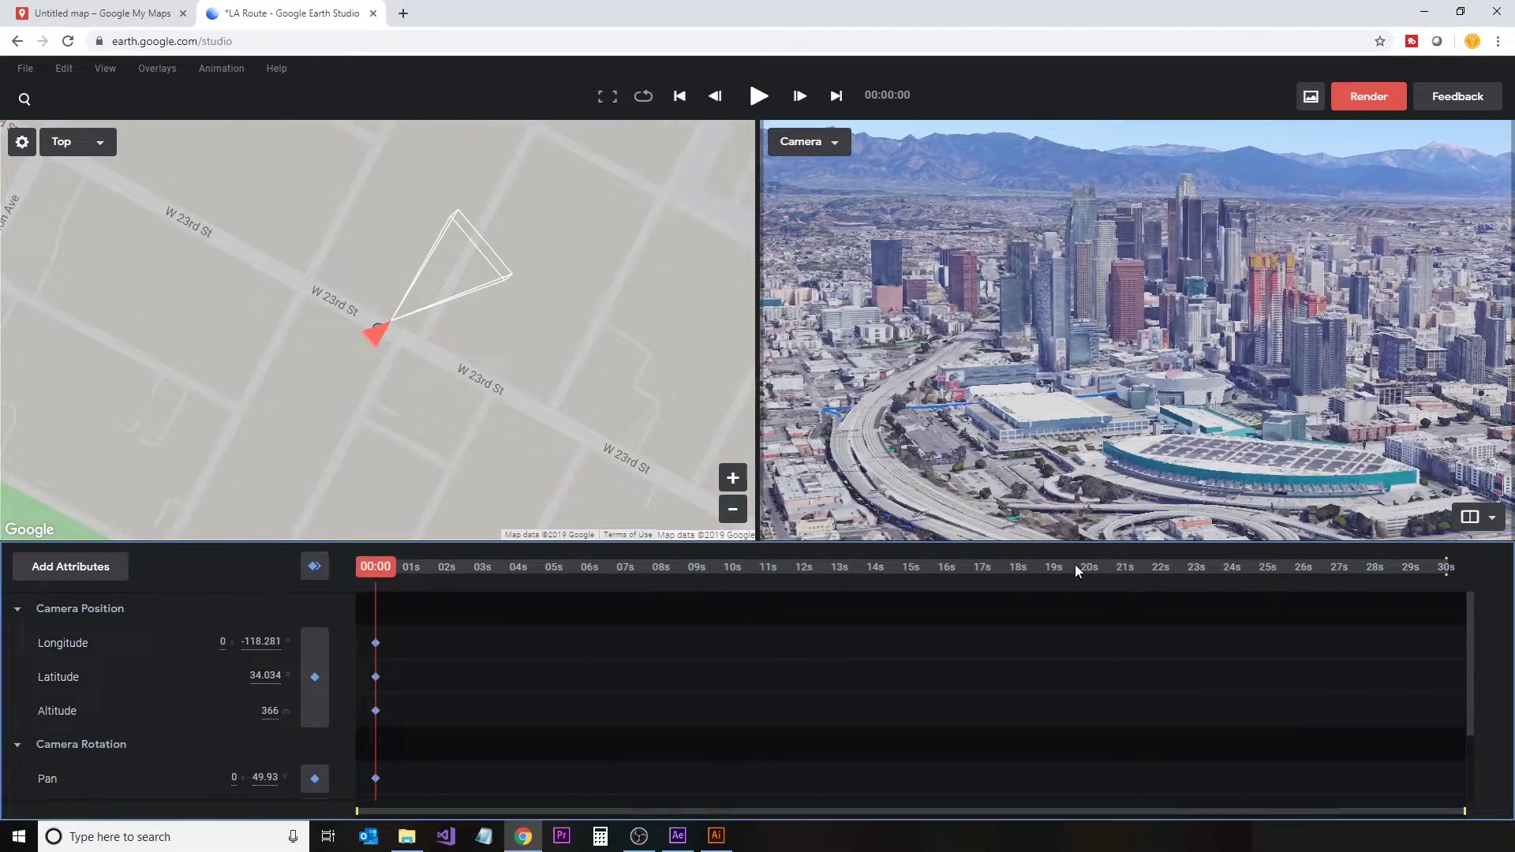
Step: Frame a close view down on the STAPLES Center roof and keyframe the camera at 00:03:02
{"action": "left_click_drag", "start_coordinate": [1081, 483], "coordinate": [1104, 506]}
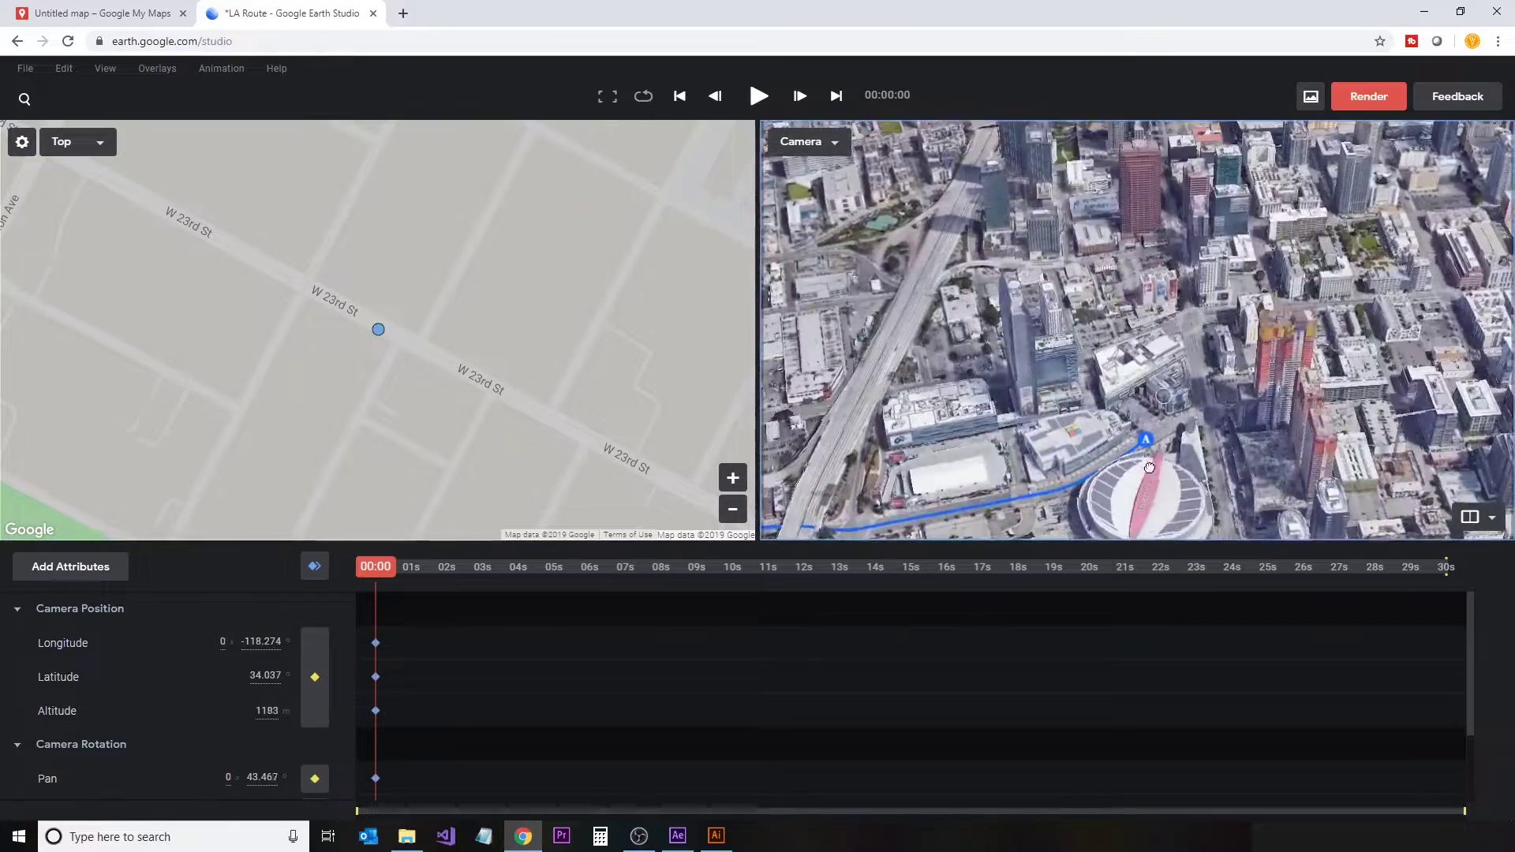
{"action": "left_click_drag", "start_coordinate": [375, 566], "coordinate": [463, 572]}
{"action": "scroll", "coordinate": [1171, 354], "scroll_direction": "up", "scroll_amount": 5}
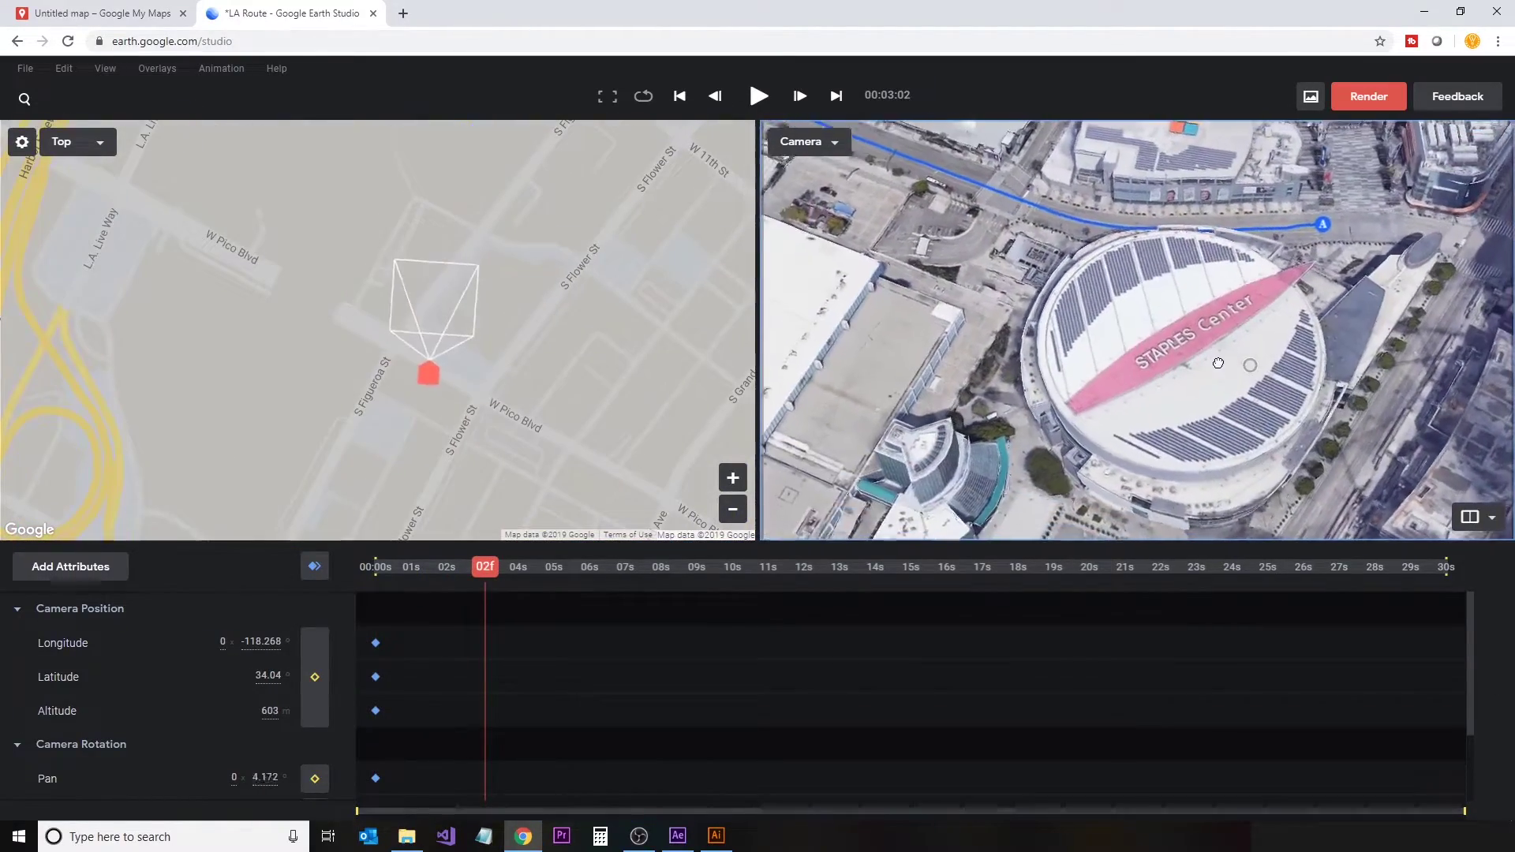
{"action": "left_click", "coordinate": [315, 567]}
Step: At 00:05:22, turn the camera to follow the route toward the freeway and keyframe that view
{"action": "left_click", "coordinate": [586, 568]}
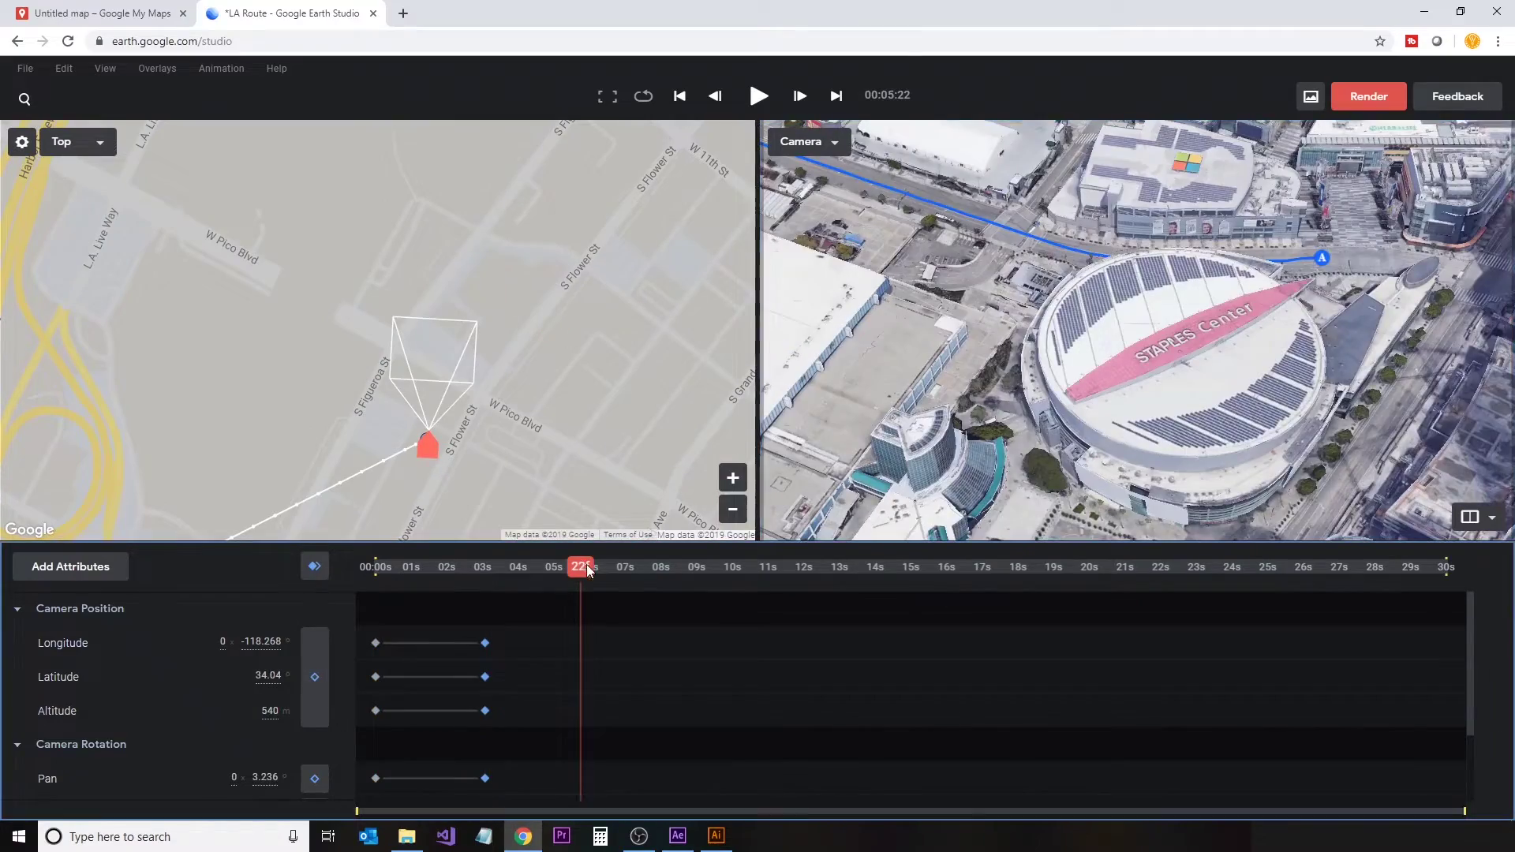
{"action": "left_click_drag", "start_coordinate": [1155, 234], "coordinate": [963, 474]}
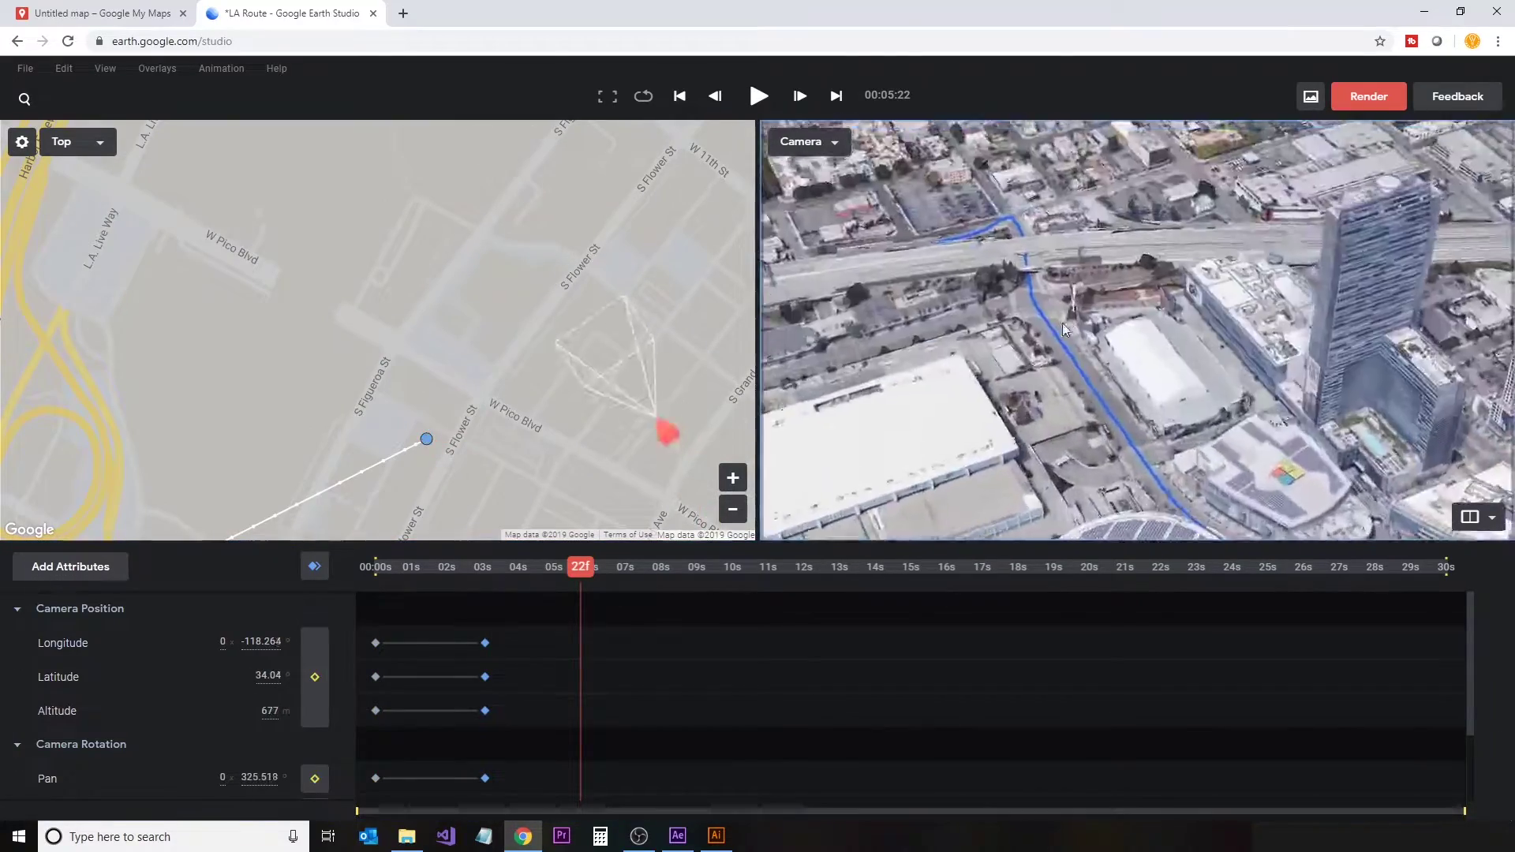
{"action": "left_click_drag", "start_coordinate": [1061, 324], "coordinate": [939, 304]}
{"action": "left_click_drag", "start_coordinate": [1162, 246], "coordinate": [948, 221]}
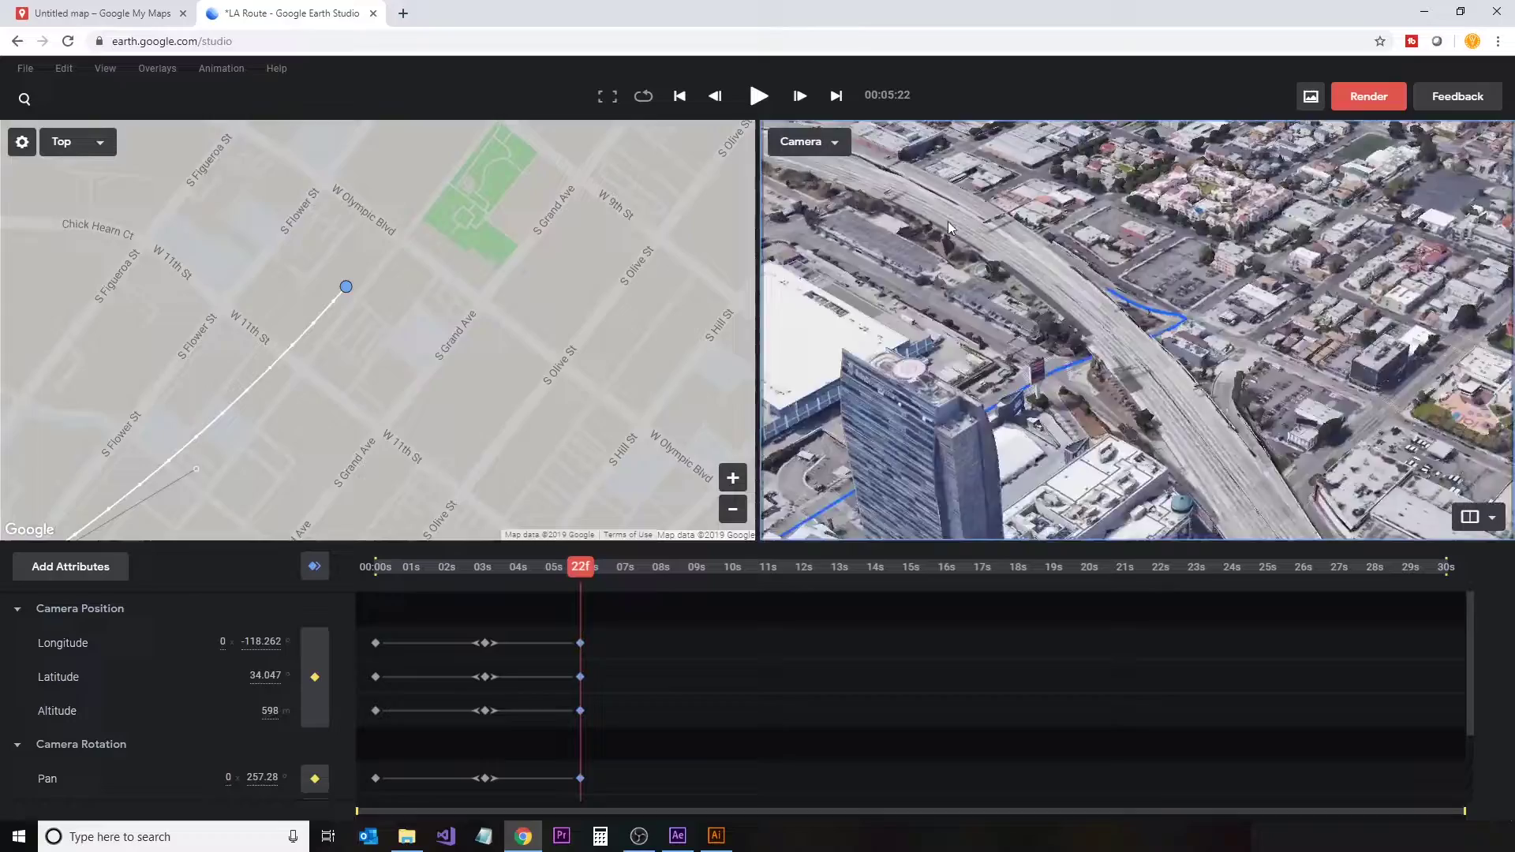
Step: Frame the freeway interchange where the route heads west and keyframe the camera at 00:07:29
{"action": "scroll", "coordinate": [980, 313], "scroll_direction": "down", "scroll_amount": 5}
{"action": "scroll", "coordinate": [979, 313], "scroll_direction": "up", "scroll_amount": 5}
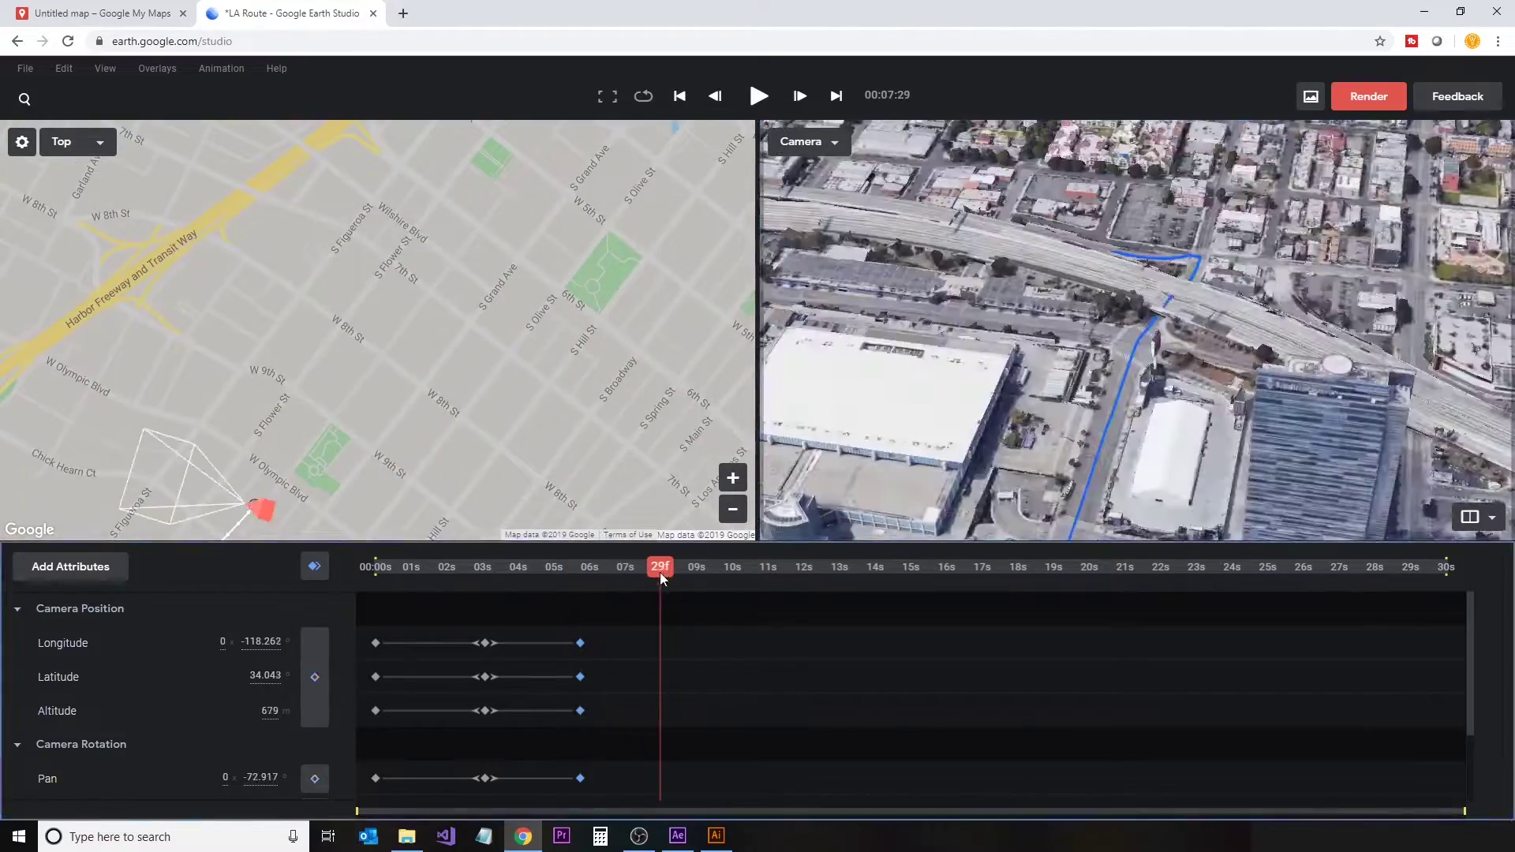
{"action": "scroll", "coordinate": [1064, 330], "scroll_direction": "up", "scroll_amount": 2}
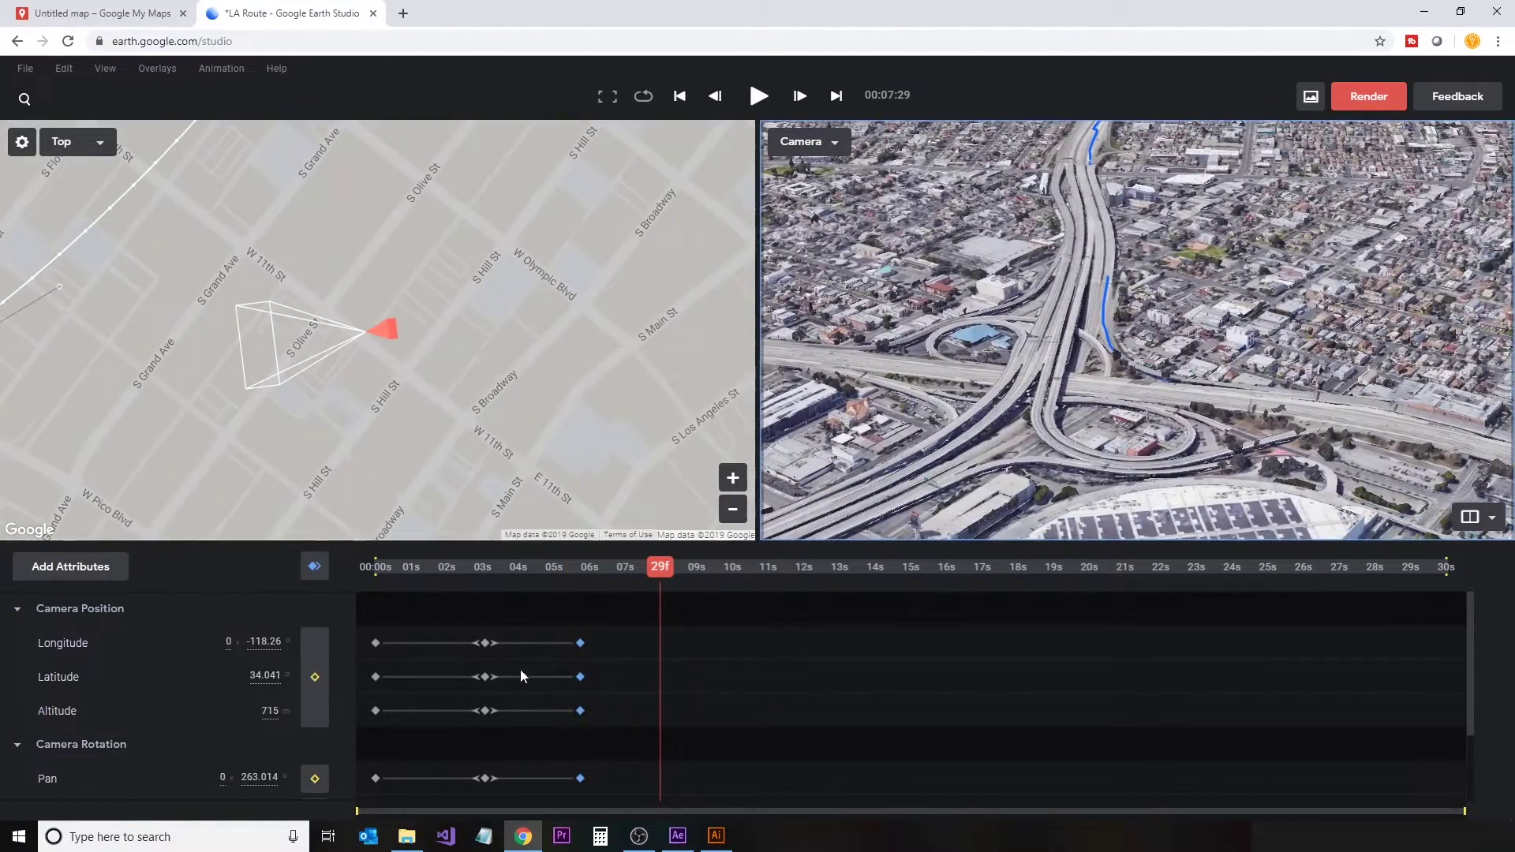
Step: Frame the route further west along the freeway, keyframe the camera at 00:10:29, and move that keyframe to about 13 s
{"action": "left_click", "coordinate": [767, 567]}
{"action": "left_click_drag", "start_coordinate": [1137, 260], "coordinate": [1128, 441]}
{"action": "scroll", "coordinate": [1176, 355], "scroll_direction": "down", "scroll_amount": 5}
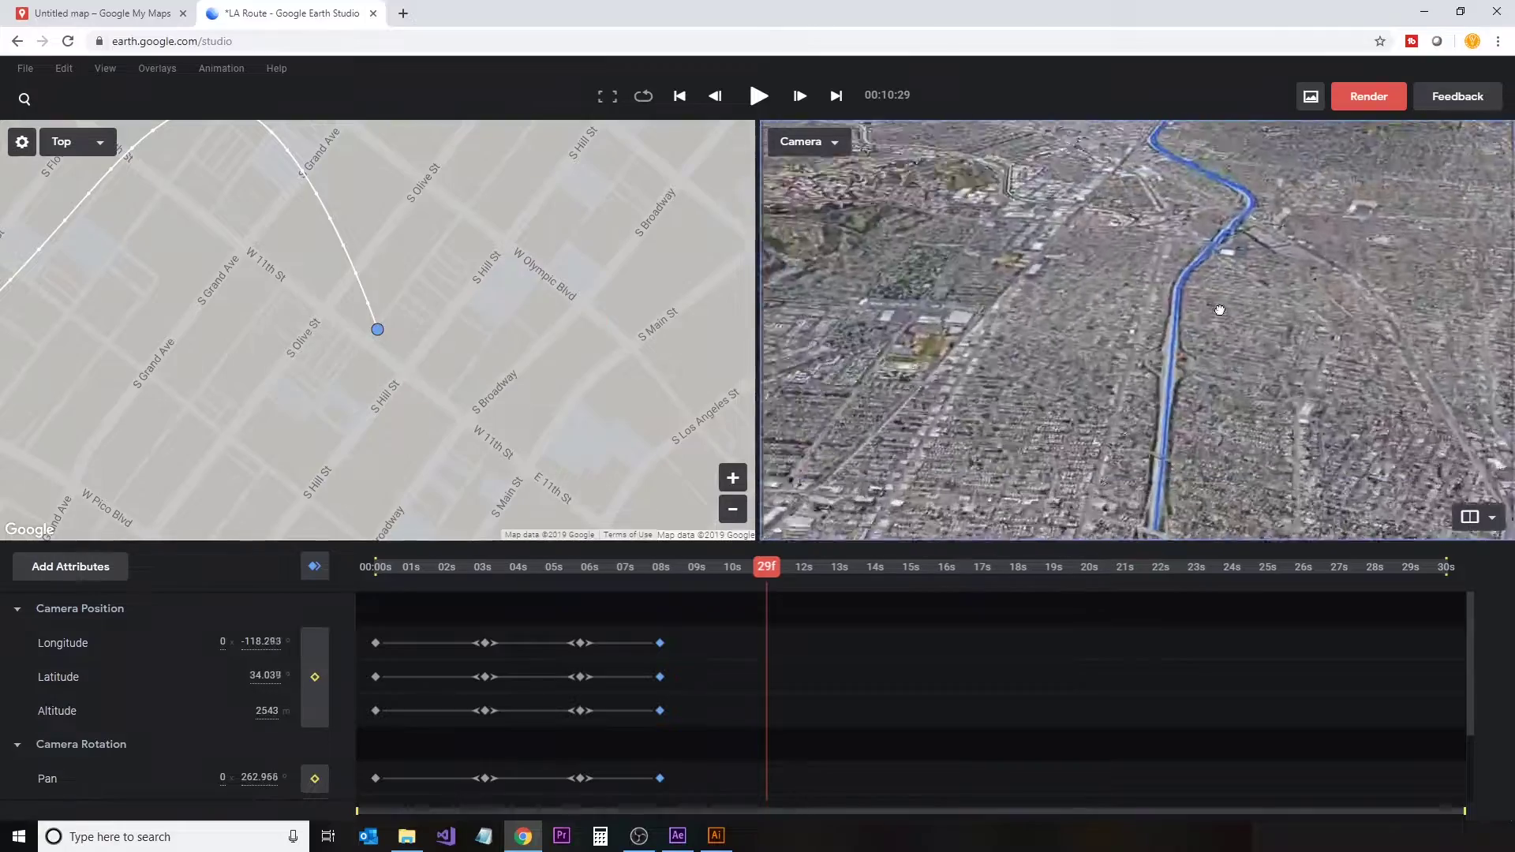
{"action": "mouse_move", "coordinate": [1217, 311]}
{"action": "left_mouse_down"}
{"action": "mouse_move", "coordinate": [1228, 437]}
{"action": "mouse_move", "coordinate": [968, 670]}
{"action": "left_mouse_up"}
{"action": "mouse_move", "coordinate": [1128, 261]}
{"action": "left_mouse_down"}
{"action": "mouse_move", "coordinate": [1152, 379]}
{"action": "mouse_move", "coordinate": [1137, 442]}
{"action": "left_mouse_up"}
{"action": "left_click", "coordinate": [314, 566]}
{"action": "scroll", "coordinate": [767, 710], "scroll_direction": "down", "scroll_amount": 2}
{"action": "left_click_drag", "start_coordinate": [767, 714], "coordinate": [833, 715]}
{"action": "scroll", "coordinate": [834, 710], "scroll_direction": "up", "scroll_amount": 2}
Step: At 00:16:00, frame the route's end at marker B by the Santa Monica Pier and keyframe the camera
{"action": "mouse_move", "coordinate": [766, 570]}
{"action": "left_mouse_down"}
{"action": "mouse_move", "coordinate": [758, 598]}
{"action": "mouse_move", "coordinate": [950, 603]}
{"action": "left_mouse_up"}
{"action": "scroll", "coordinate": [1026, 276], "scroll_direction": "up", "scroll_amount": 6}
{"action": "left_click_drag", "start_coordinate": [1026, 300], "coordinate": [1050, 355]}
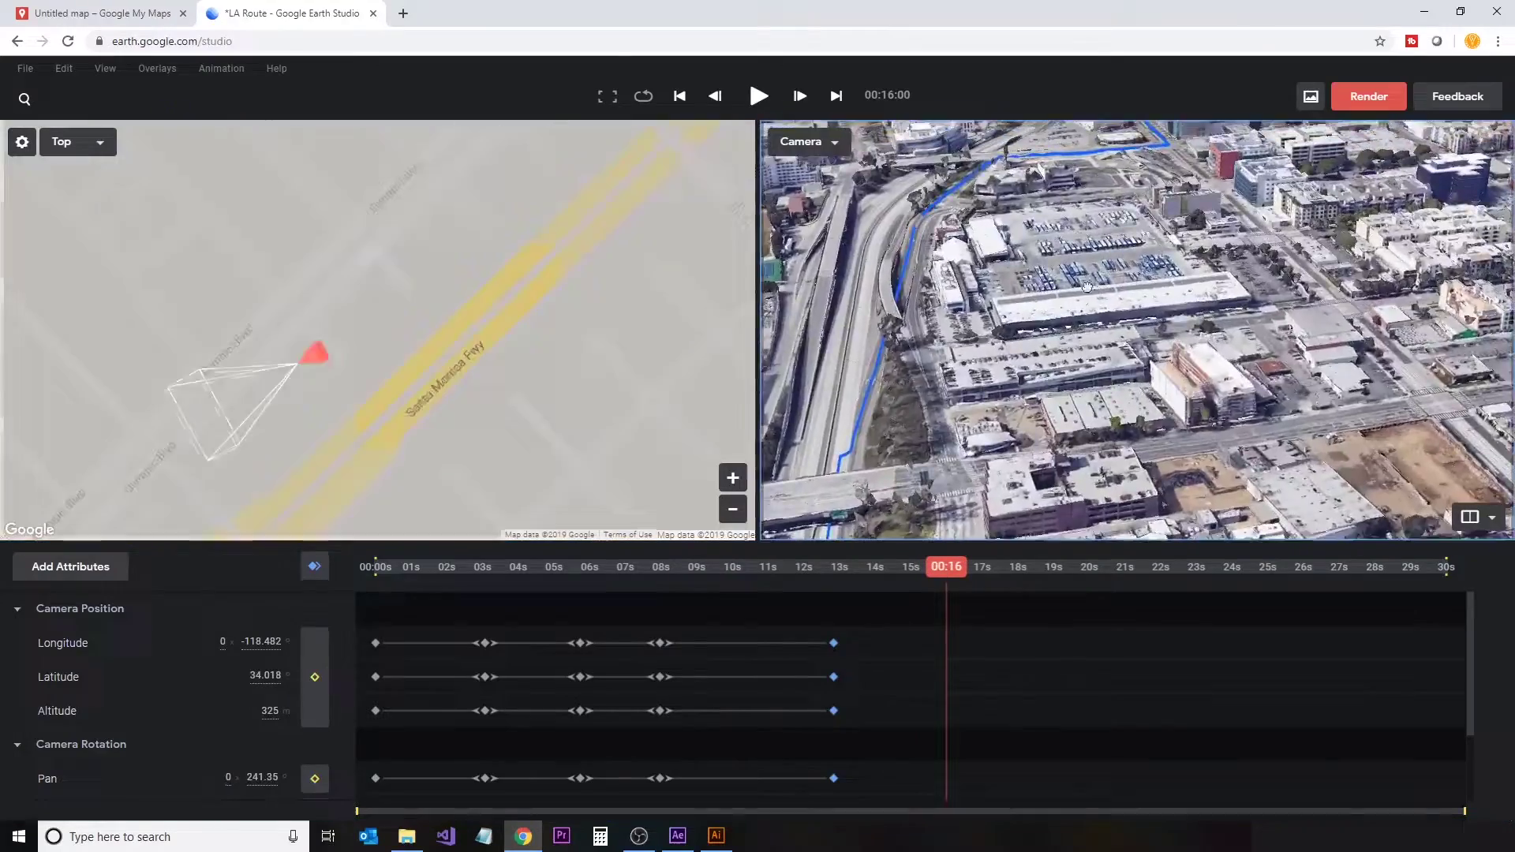
{"action": "mouse_move", "coordinate": [1089, 213]}
{"action": "left_mouse_down"}
{"action": "mouse_move", "coordinate": [1058, 353]}
{"action": "mouse_move", "coordinate": [1090, 450]}
{"action": "left_mouse_up"}
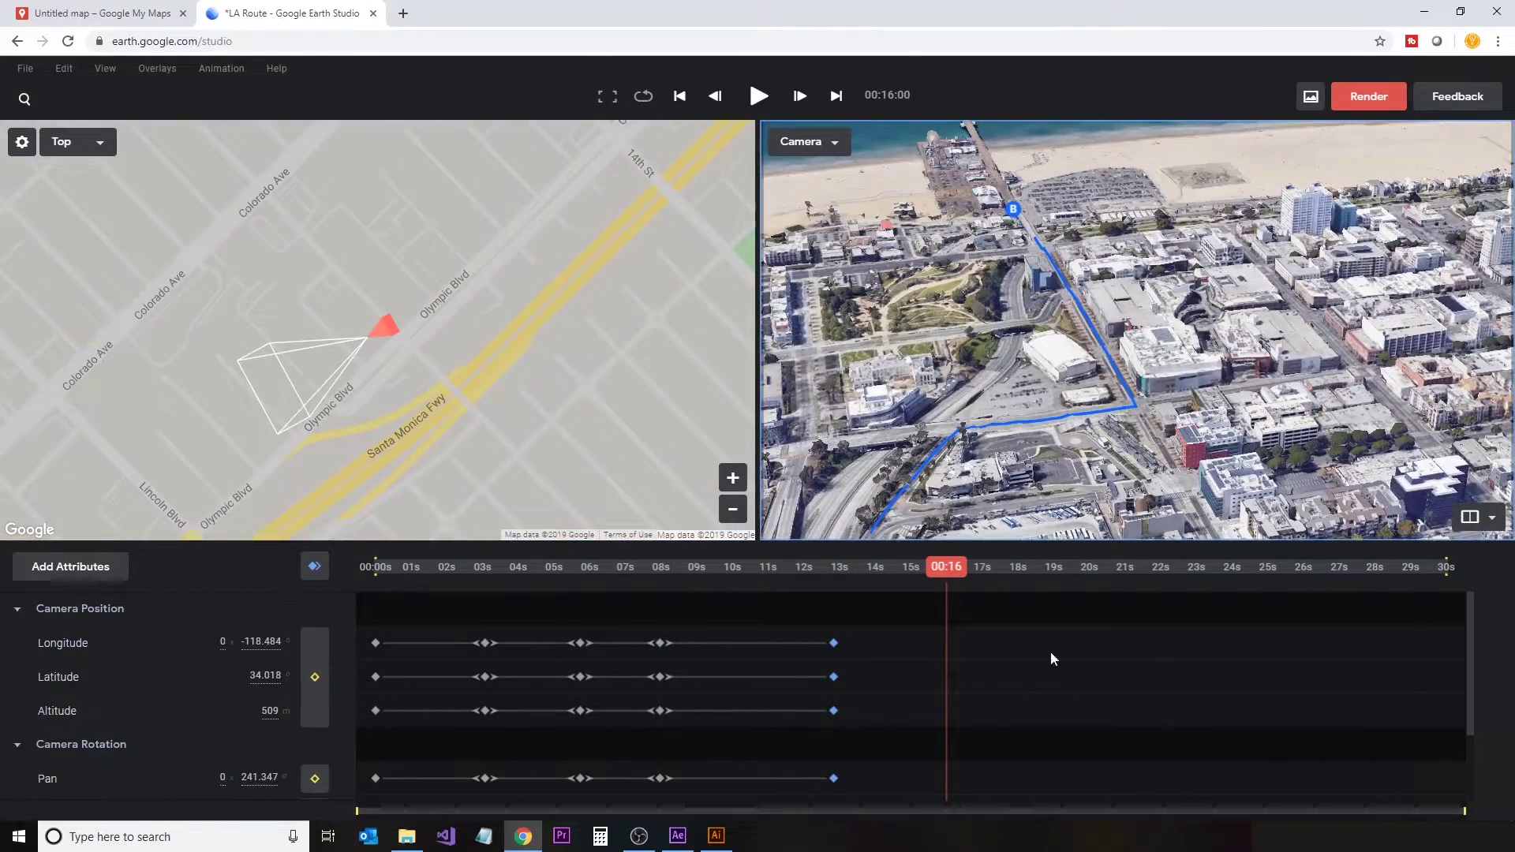
{"action": "left_click", "coordinate": [314, 566]}
Step: Move the camera out over the ocean at the Santa Monica end of the route and keyframe it at about 18 s
{"action": "left_click_drag", "start_coordinate": [1024, 344], "coordinate": [1183, 296]}
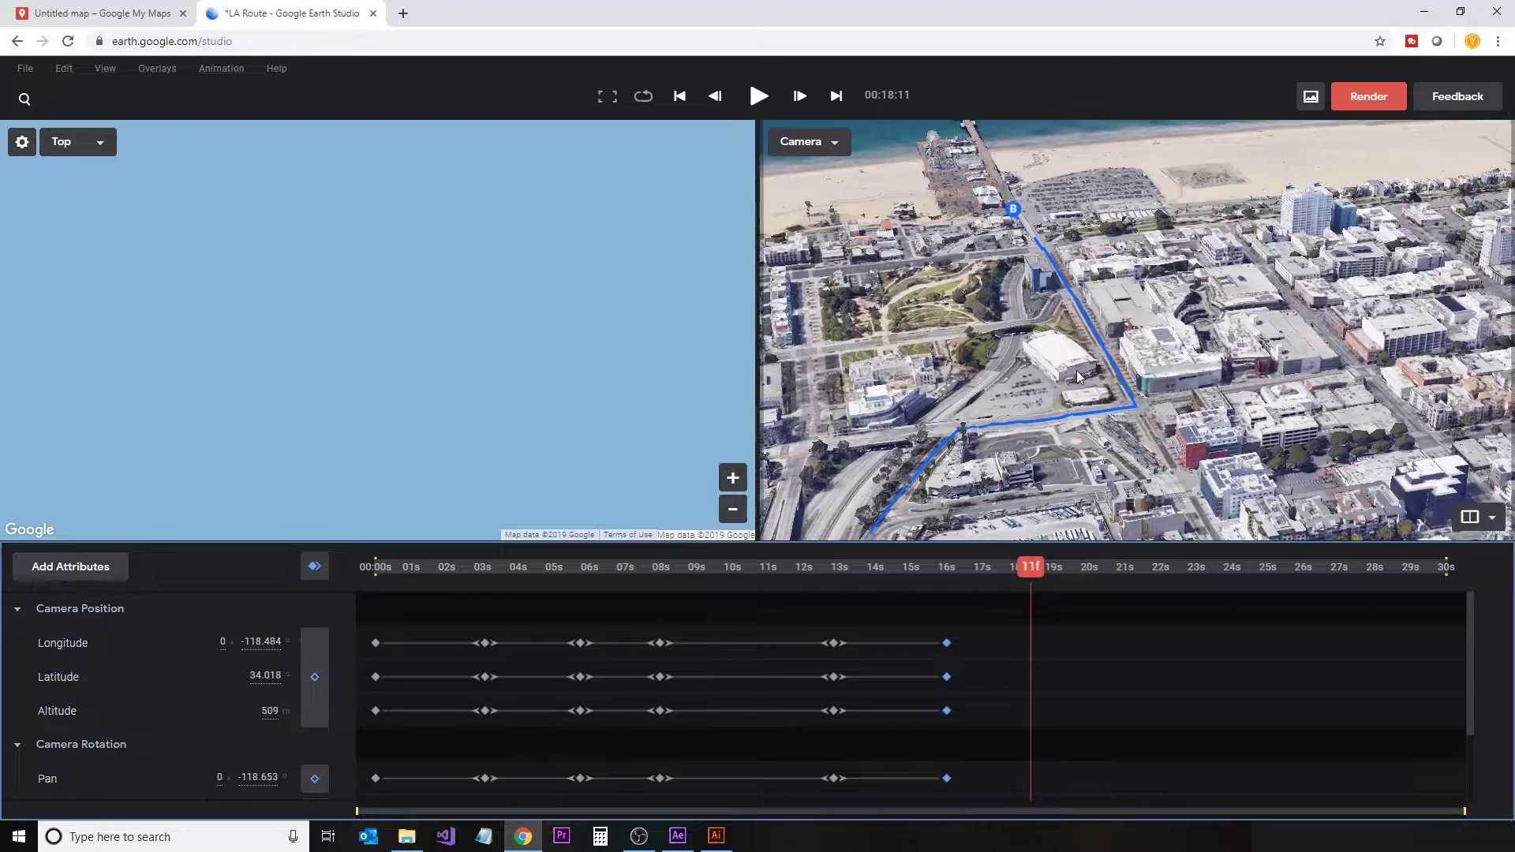
{"action": "left_click_drag", "start_coordinate": [1076, 371], "coordinate": [1334, 410]}
{"action": "left_click", "coordinate": [314, 566]}
Step: Return to 00:00:00 and shift all keyframes after the first about 1 s later on the timeline
{"action": "left_click_drag", "start_coordinate": [1031, 567], "coordinate": [367, 704]}
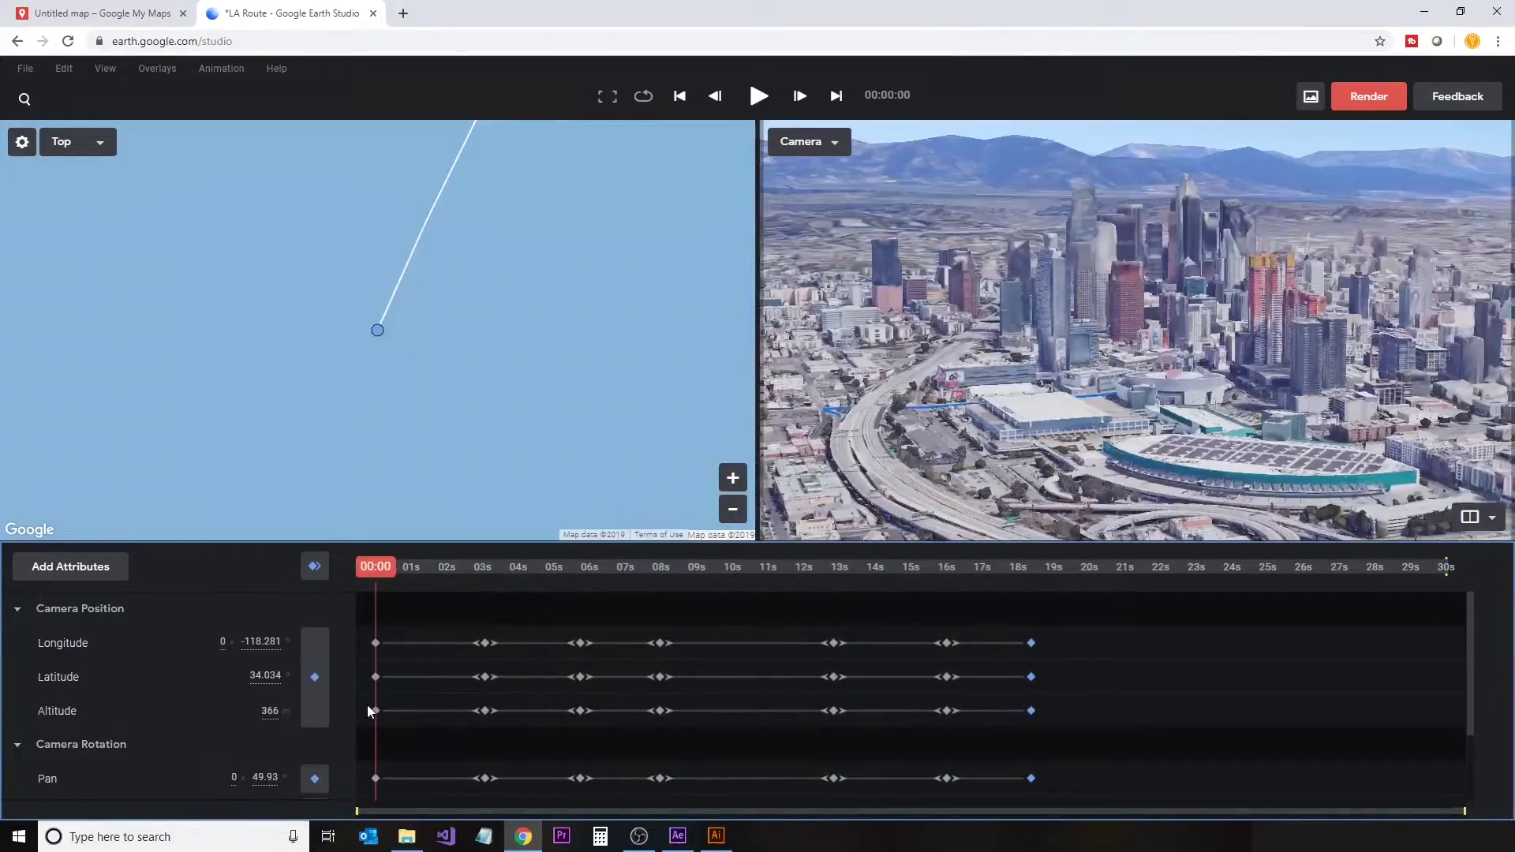
{"action": "left_click_drag", "start_coordinate": [1093, 614], "coordinate": [430, 791]}
{"action": "left_click_drag", "start_coordinate": [487, 715], "coordinate": [550, 722]}
{"action": "left_click_drag", "start_coordinate": [1223, 599], "coordinate": [1039, 825]}
{"action": "scroll", "coordinate": [1076, 694], "scroll_direction": "up", "scroll_amount": 2}
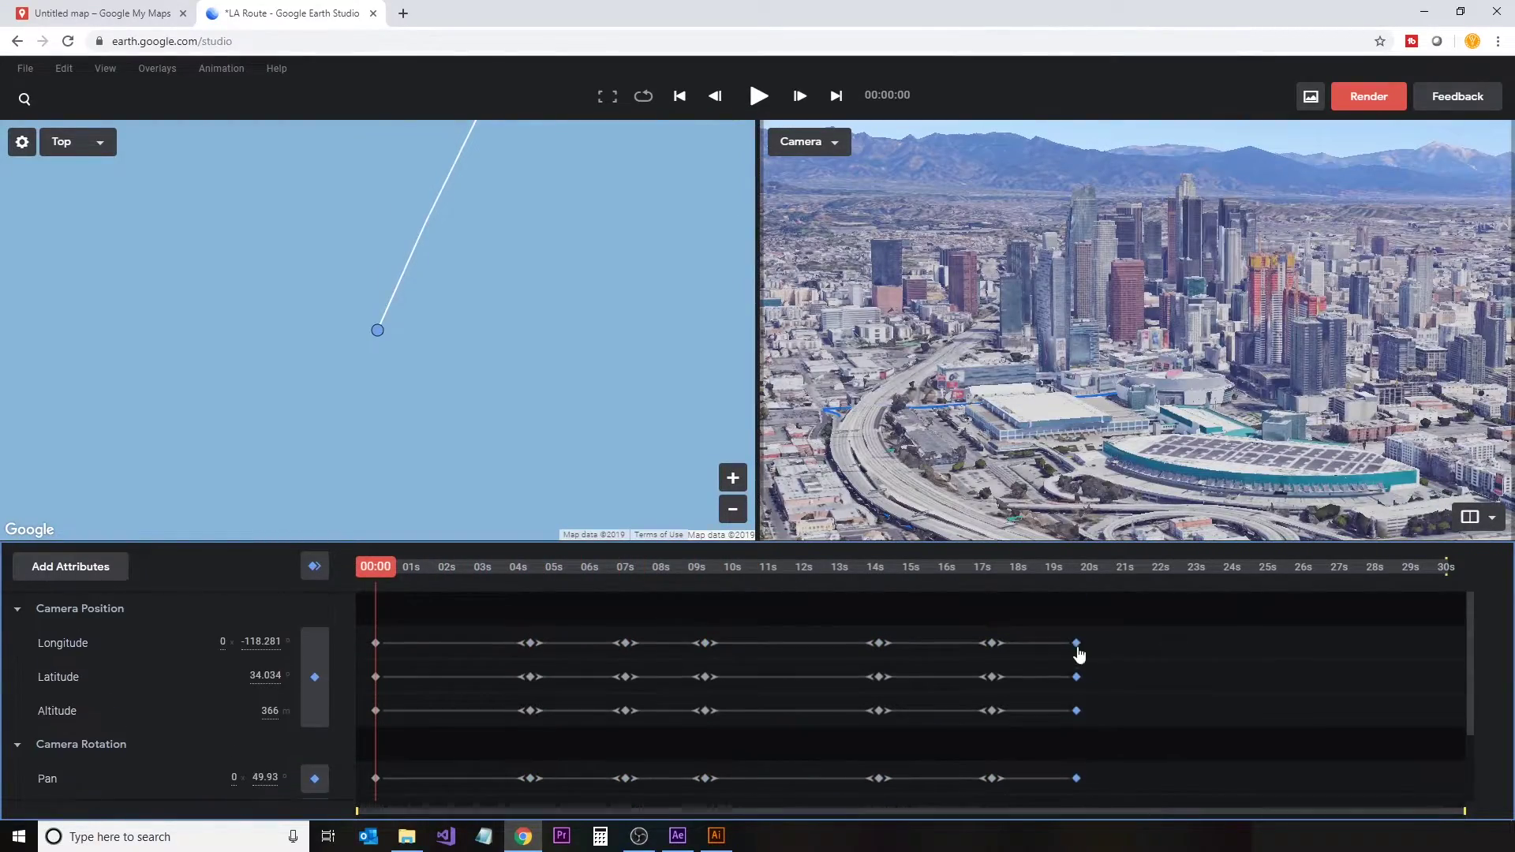
Step: Raise the camera tilt at 00:01:29 to add a tilt keyframe near the start of the flight
{"action": "left_click_drag", "start_coordinate": [376, 567], "coordinate": [446, 588]}
{"action": "scroll", "coordinate": [443, 746], "scroll_direction": "down", "scroll_amount": 2}
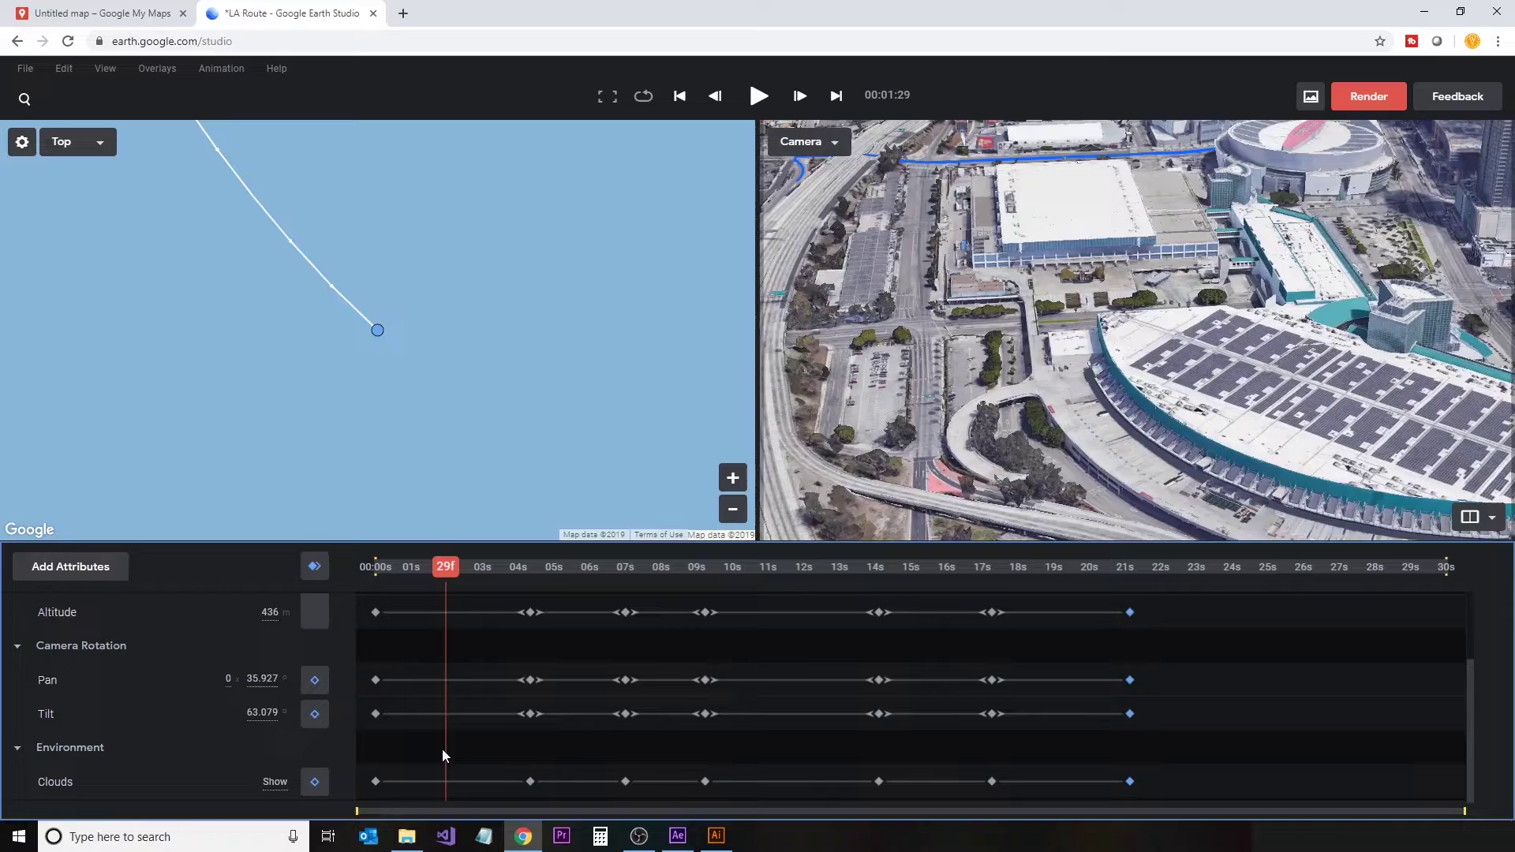
{"action": "left_click_drag", "start_coordinate": [264, 714], "coordinate": [376, 716]}
Step: Open the Tilt curve and adjust the handles of the keyframes at about 2 s and 4 s
{"action": "left_click_drag", "start_coordinate": [446, 566], "coordinate": [481, 572]}
{"action": "double_click", "coordinate": [419, 715]}
{"action": "left_click", "coordinate": [530, 782]}
{"action": "left_click_drag", "start_coordinate": [503, 755], "coordinate": [505, 770]}
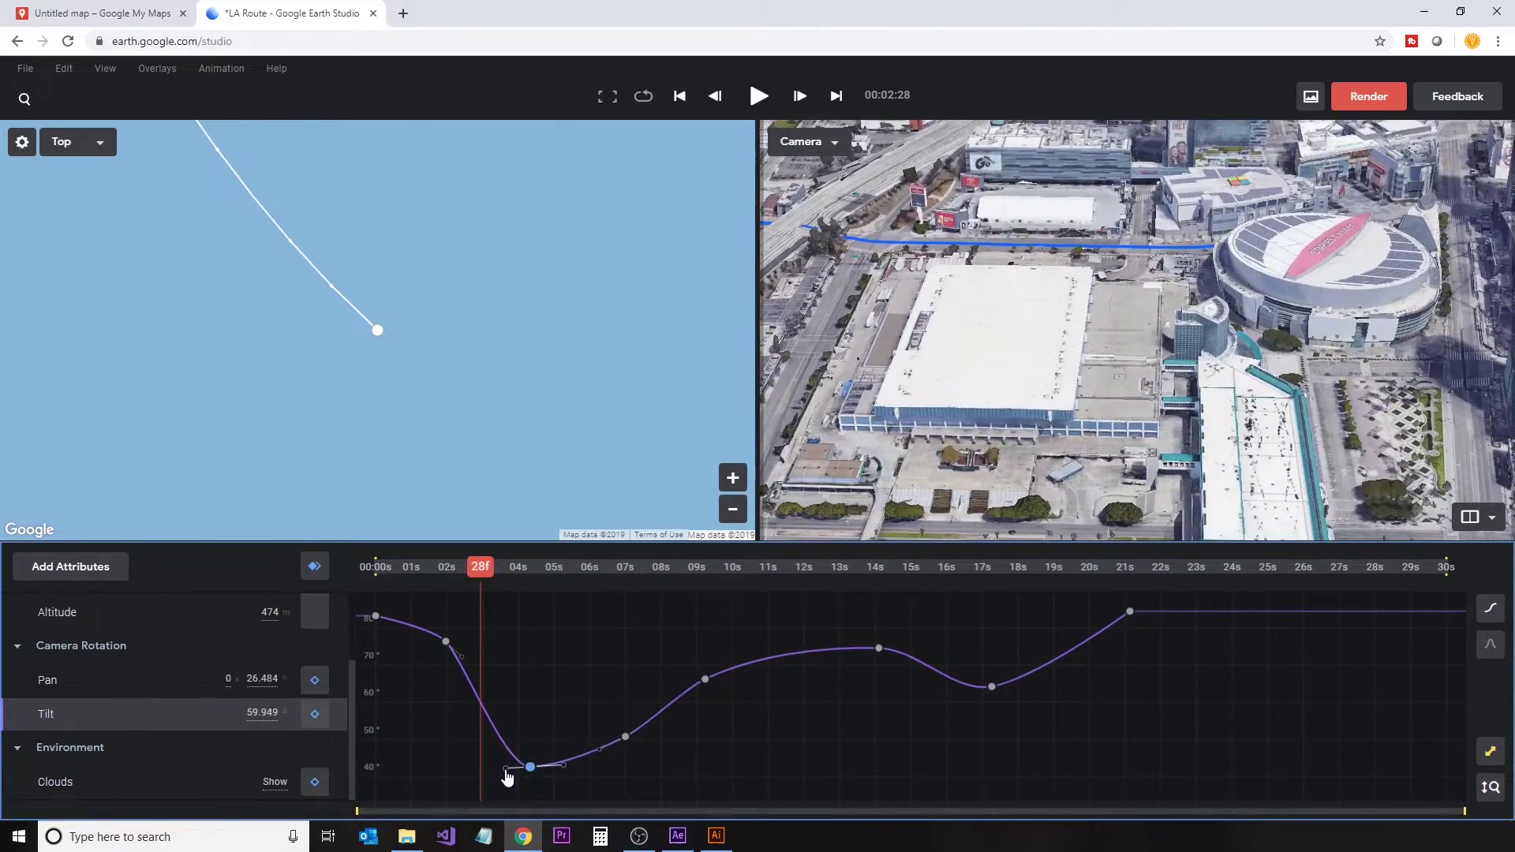
{"action": "left_click", "coordinate": [446, 643]}
{"action": "left_click_drag", "start_coordinate": [473, 671], "coordinate": [1022, 573]}
Step: Reshape the Pan curve after the keyframe at about 17 s and ease it into the last keyframe at about 21 s
{"action": "left_click", "coordinate": [116, 689]}
{"action": "left_click", "coordinate": [992, 695]}
{"action": "mouse_move", "coordinate": [1019, 704]}
{"action": "left_mouse_down"}
{"action": "mouse_move", "coordinate": [1054, 720]}
{"action": "mouse_move", "coordinate": [1024, 706]}
{"action": "left_mouse_up"}
{"action": "left_click_drag", "start_coordinate": [1020, 568], "coordinate": [1035, 586]}
{"action": "right_click", "coordinate": [1131, 782]}
{"action": "left_click", "coordinate": [1168, 711]}
{"action": "mouse_move", "coordinate": [1084, 781]}
{"action": "left_mouse_down"}
{"action": "mouse_move", "coordinate": [1102, 785]}
{"action": "mouse_move", "coordinate": [1077, 781]}
{"action": "left_mouse_up"}
{"action": "left_click_drag", "start_coordinate": [1038, 572], "coordinate": [1134, 600]}
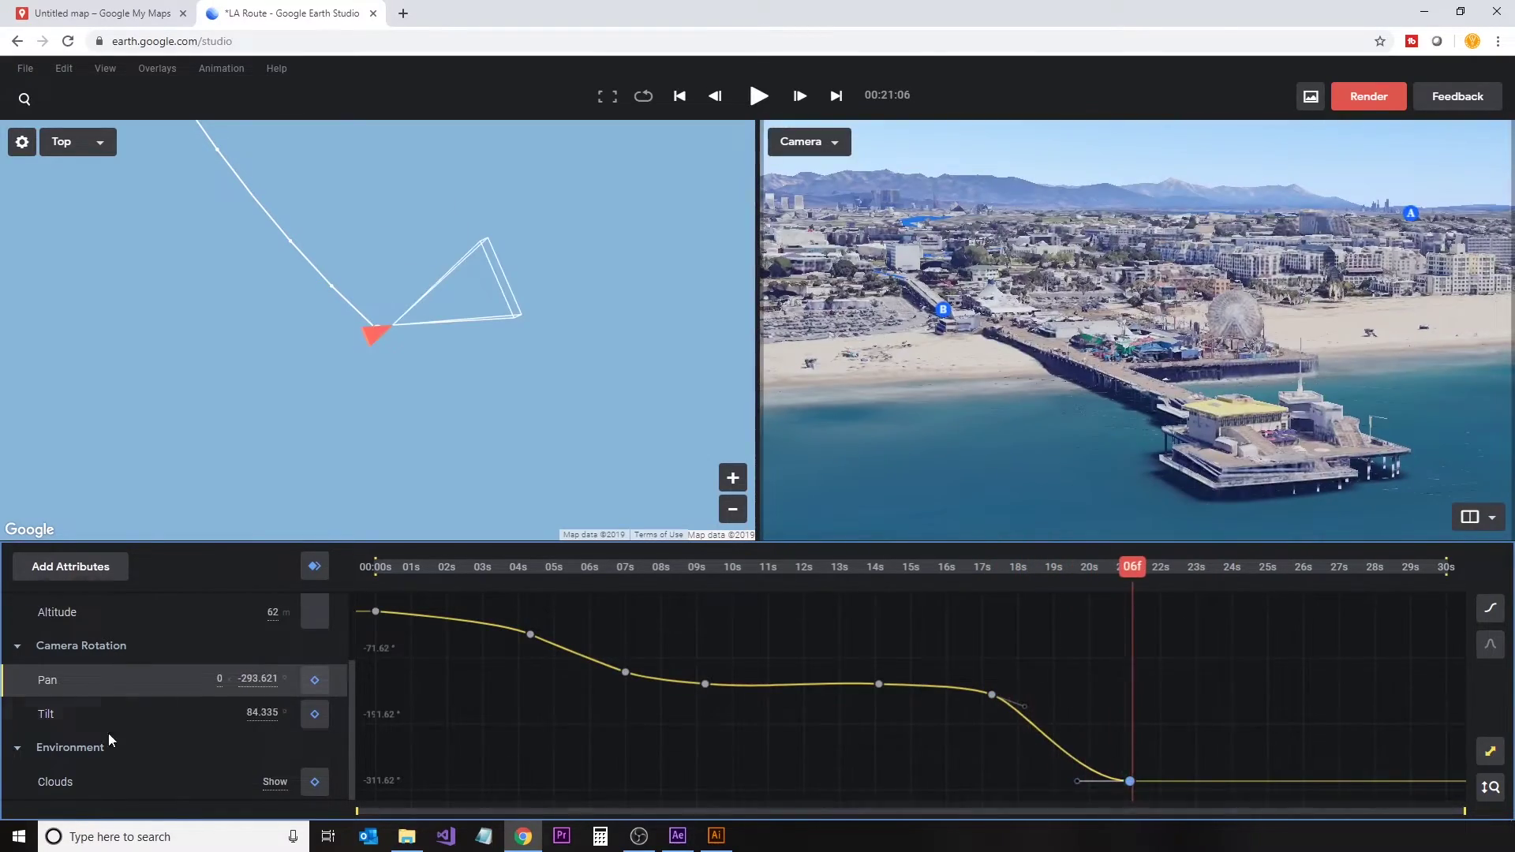
Step: Reshape the Tilt curve between the keyframes at about 17 s and 21 s for a gradual, eased rise
{"action": "left_click", "coordinate": [108, 719]}
{"action": "left_click", "coordinate": [992, 684]}
{"action": "left_click_drag", "start_coordinate": [1070, 686], "coordinate": [1093, 690]}
{"action": "left_click_drag", "start_coordinate": [1132, 568], "coordinate": [1089, 585]}
{"action": "left_click_drag", "start_coordinate": [1093, 685], "coordinate": [1059, 687]}
{"action": "left_click_drag", "start_coordinate": [1088, 571], "coordinate": [1021, 583]}
{"action": "left_click_drag", "start_coordinate": [1059, 685], "coordinate": [1079, 688]}
{"action": "left_click_drag", "start_coordinate": [1021, 576], "coordinate": [1122, 639]}
{"action": "left_click", "coordinate": [115, 676]}
{"action": "left_click", "coordinate": [1130, 612]}
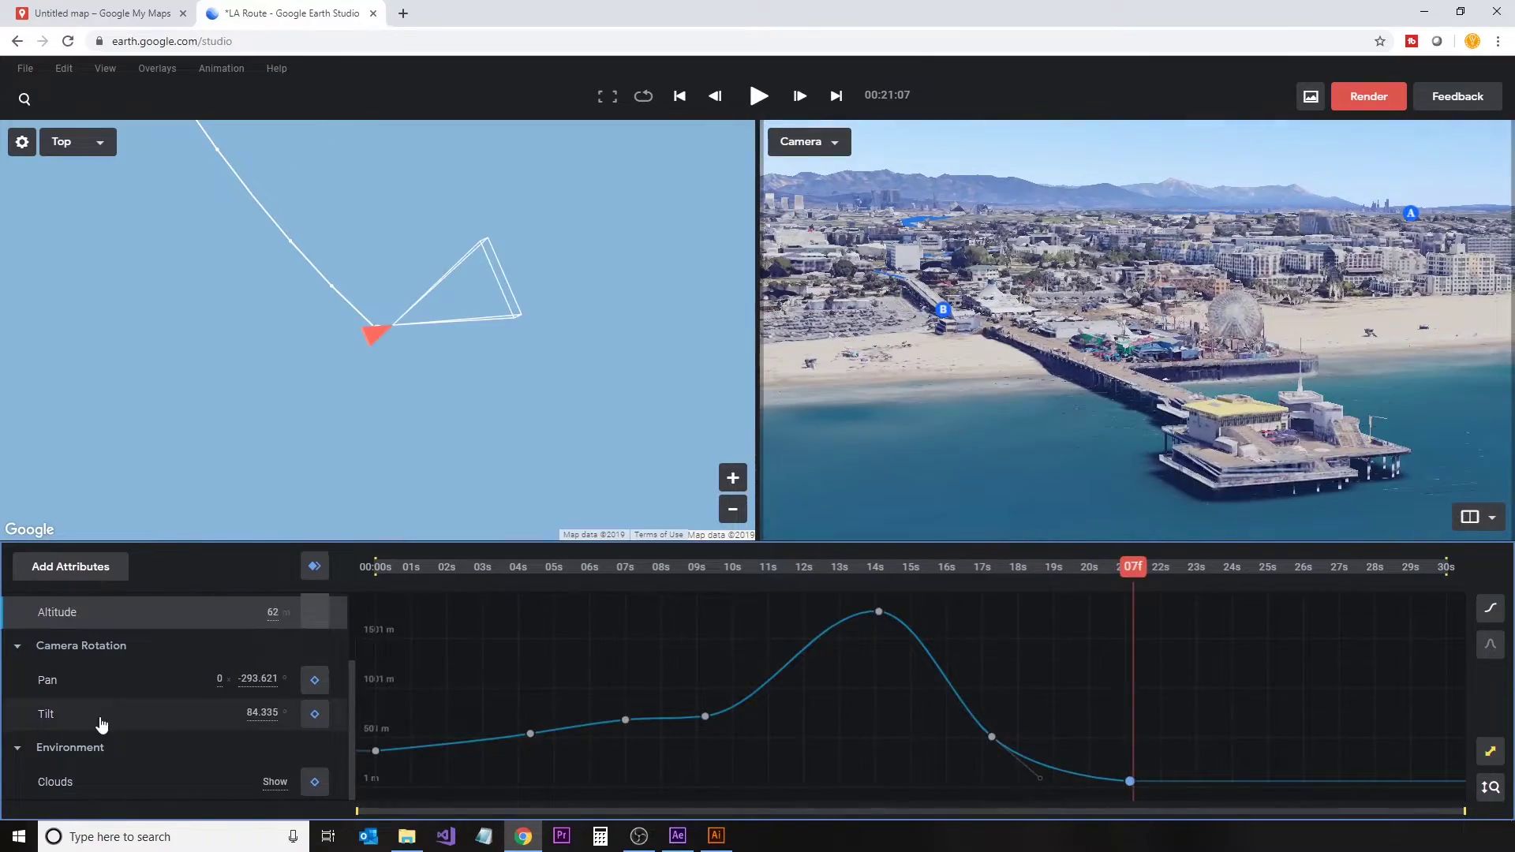
Step: Smooth the tilt keyframe at about 2 s by adjusting its incoming and outgoing curve handles
{"action": "left_click", "coordinate": [101, 715]}
{"action": "left_click_drag", "start_coordinate": [1122, 566], "coordinate": [483, 587]}
{"action": "left_click", "coordinate": [530, 781]}
{"action": "left_click", "coordinate": [436, 578]}
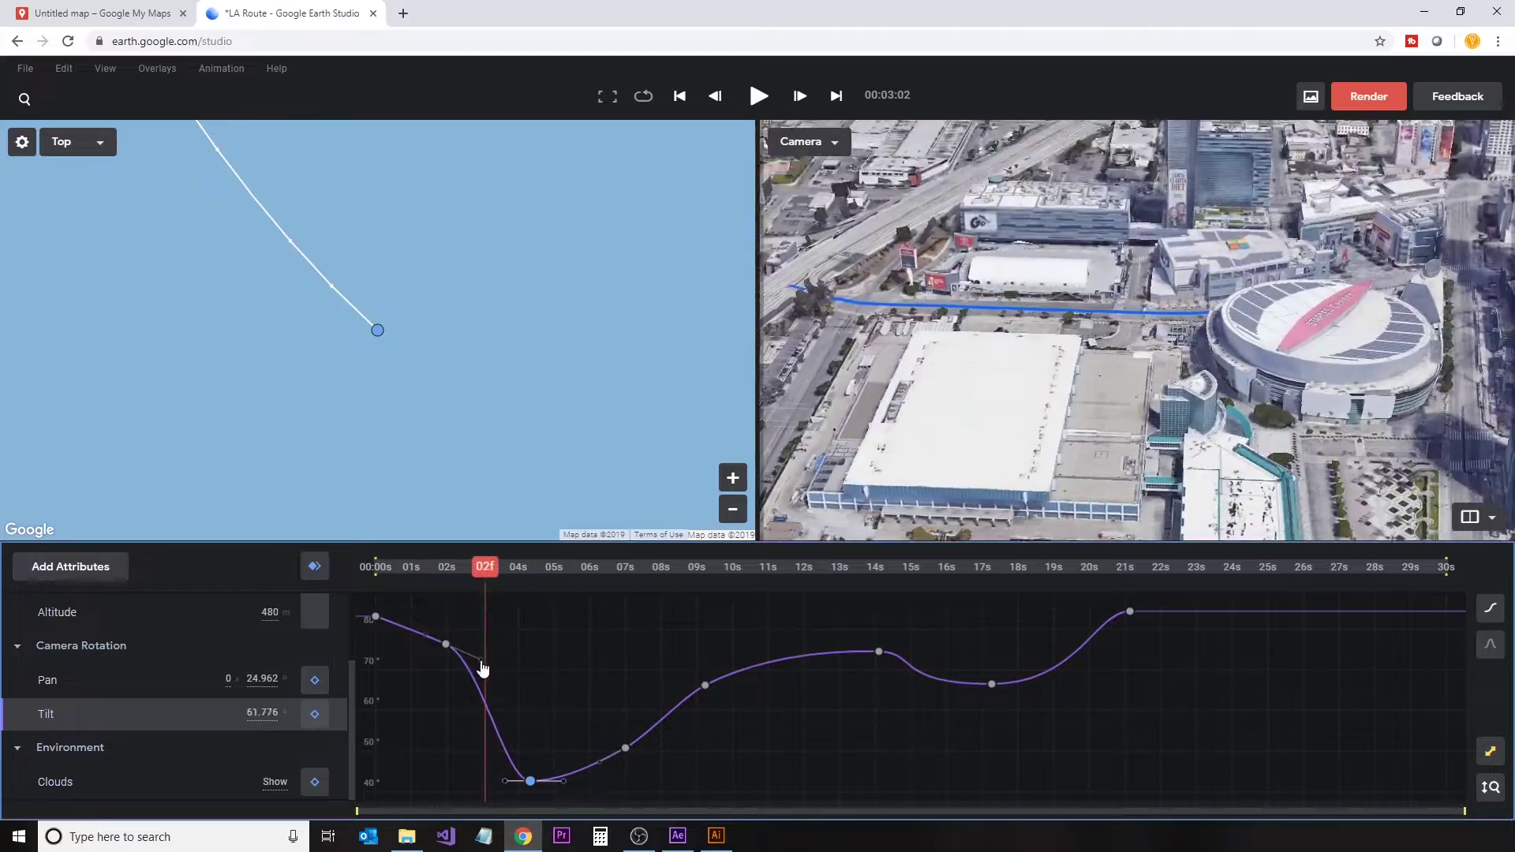
{"action": "left_click_drag", "start_coordinate": [480, 660], "coordinate": [463, 653]}
{"action": "left_click_drag", "start_coordinate": [440, 577], "coordinate": [477, 585]}
{"action": "left_click_drag", "start_coordinate": [430, 638], "coordinate": [431, 628]}
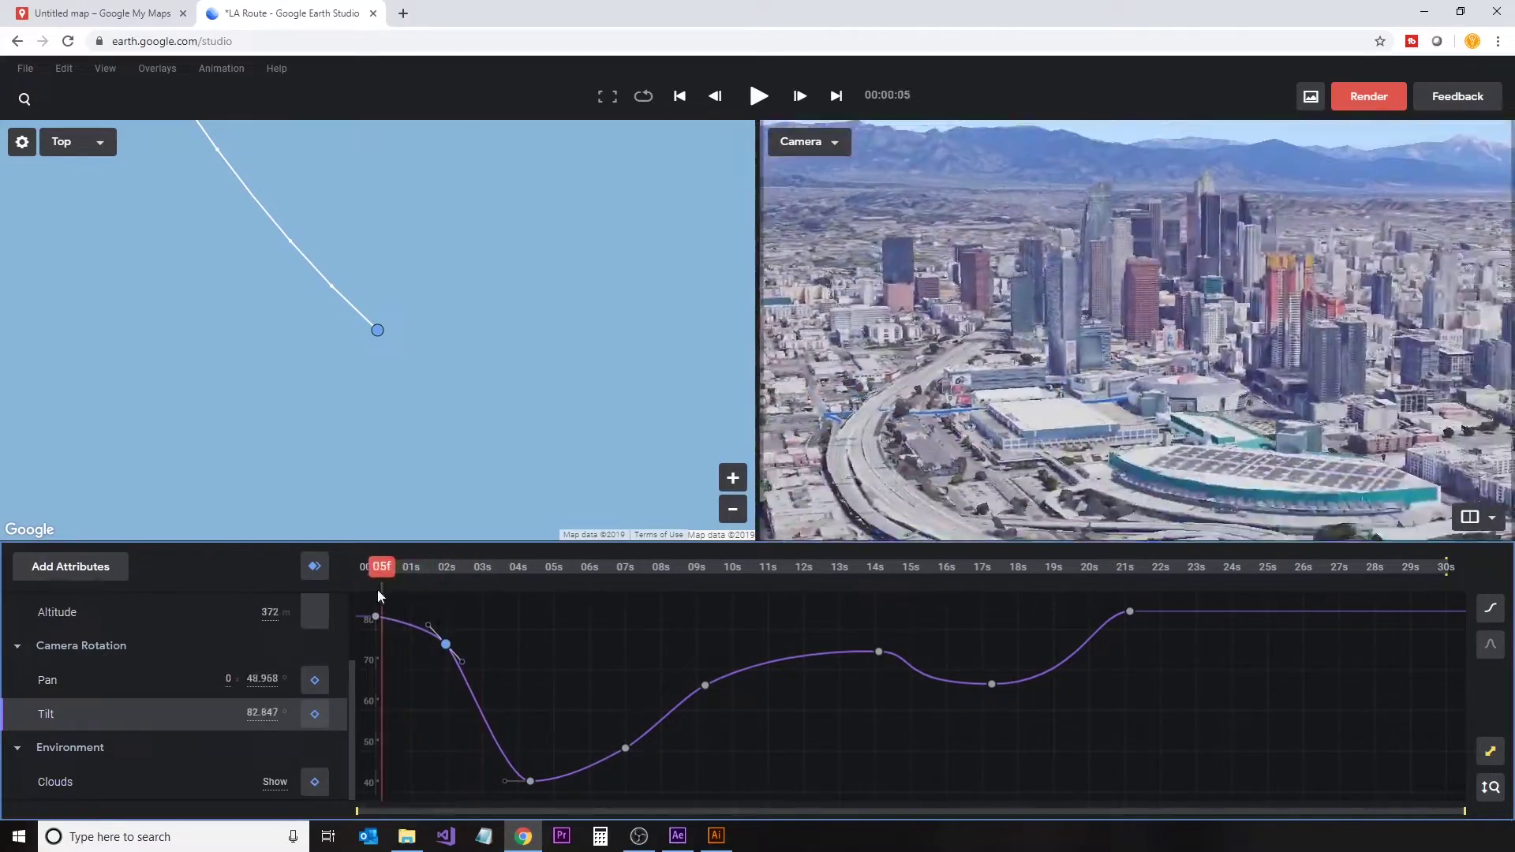
{"action": "left_click_drag", "start_coordinate": [378, 589], "coordinate": [672, 651]}
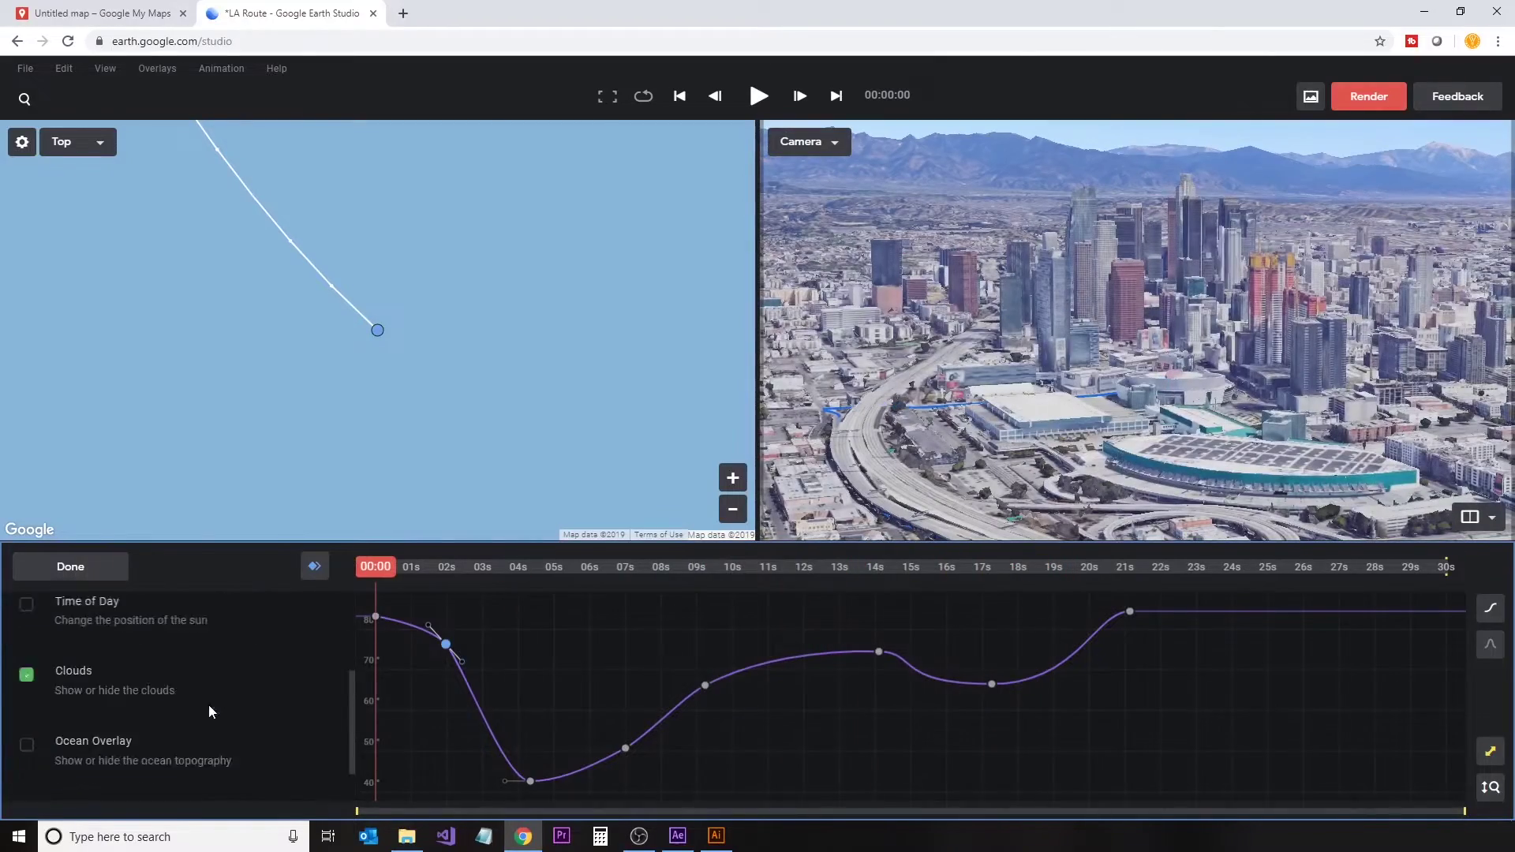
Step: Add the Roll attribute and keyframe a changed camera roll at 00:03:18
{"action": "scroll", "coordinate": [211, 712], "scroll_direction": "down", "scroll_amount": 1}
{"action": "left_click", "coordinate": [70, 567]}
{"action": "left_click_drag", "start_coordinate": [380, 567], "coordinate": [503, 571]}
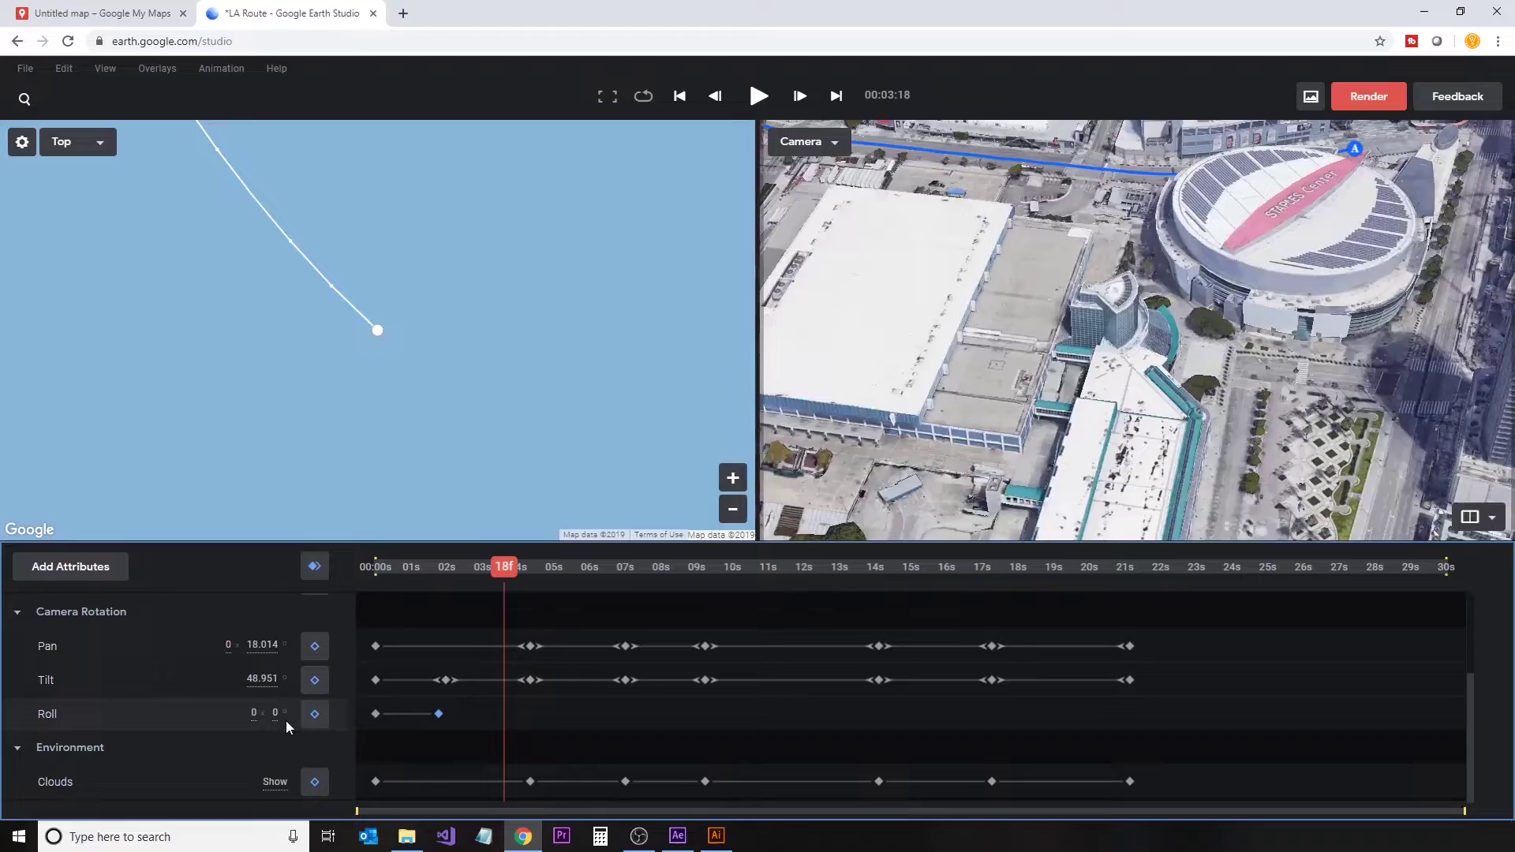
{"action": "left_click_drag", "start_coordinate": [276, 714], "coordinate": [235, 714]}
Step: Change the camera roll at about 5.5 s and set it to 10.6 degrees at 00:09:19
{"action": "left_click_drag", "start_coordinate": [491, 575], "coordinate": [571, 600]}
{"action": "left_click_drag", "start_coordinate": [271, 714], "coordinate": [226, 713]}
{"action": "left_click_drag", "start_coordinate": [572, 570], "coordinate": [720, 592]}
{"action": "left_click_drag", "start_coordinate": [272, 712], "coordinate": [441, 714]}
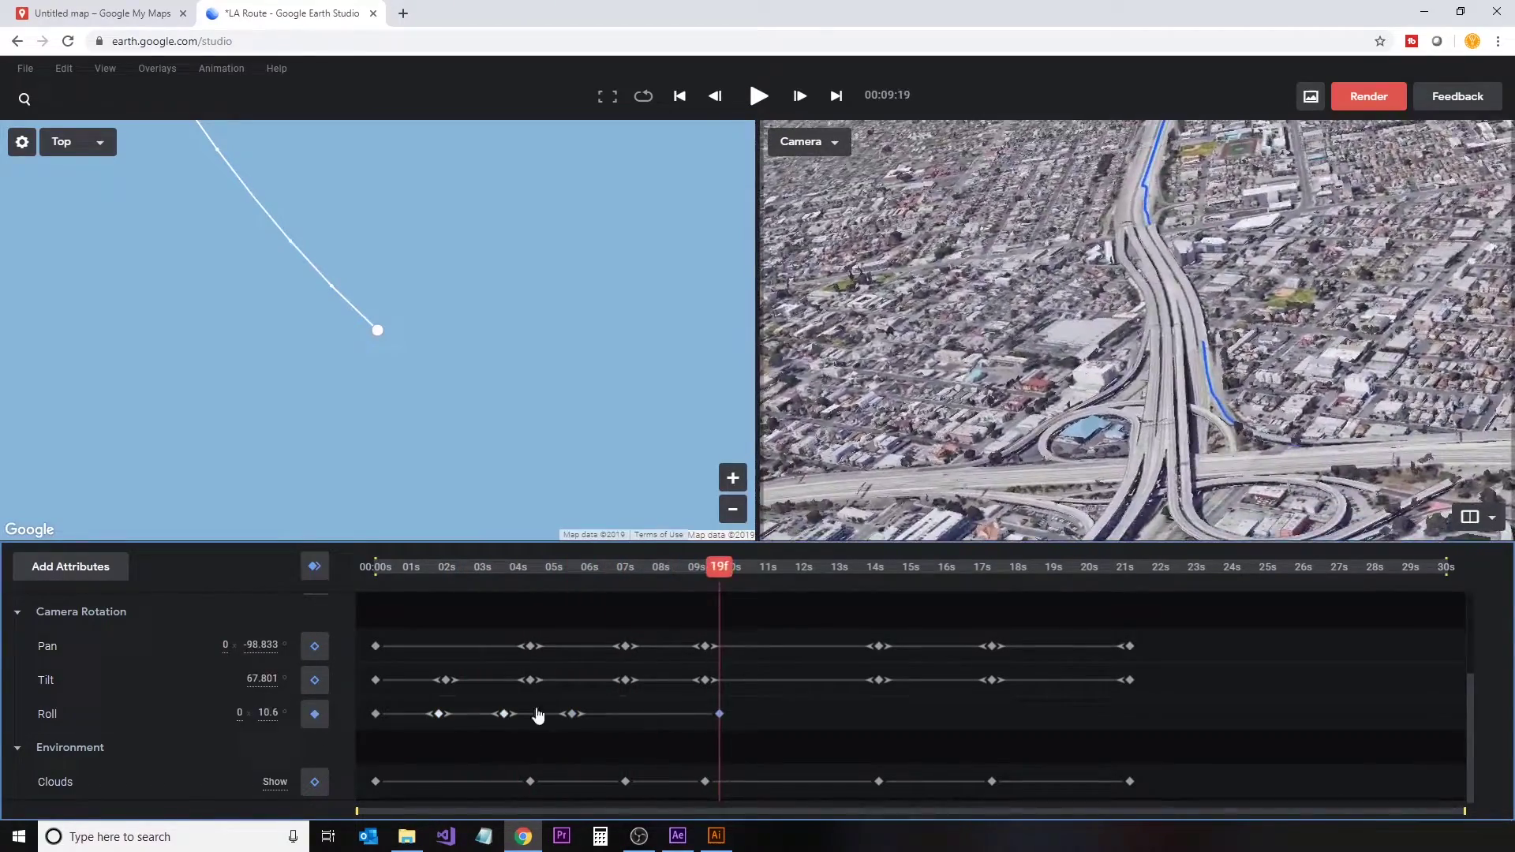
Step: Level the camera by keyframing a roll of 0 at about 14 s
{"action": "left_click_drag", "start_coordinate": [719, 570], "coordinate": [920, 584]}
{"action": "left_click", "coordinate": [269, 713]}
{"action": "type", "text": "0"}
{"action": "key", "text": "Return"}
{"action": "left_click", "coordinate": [315, 714]}
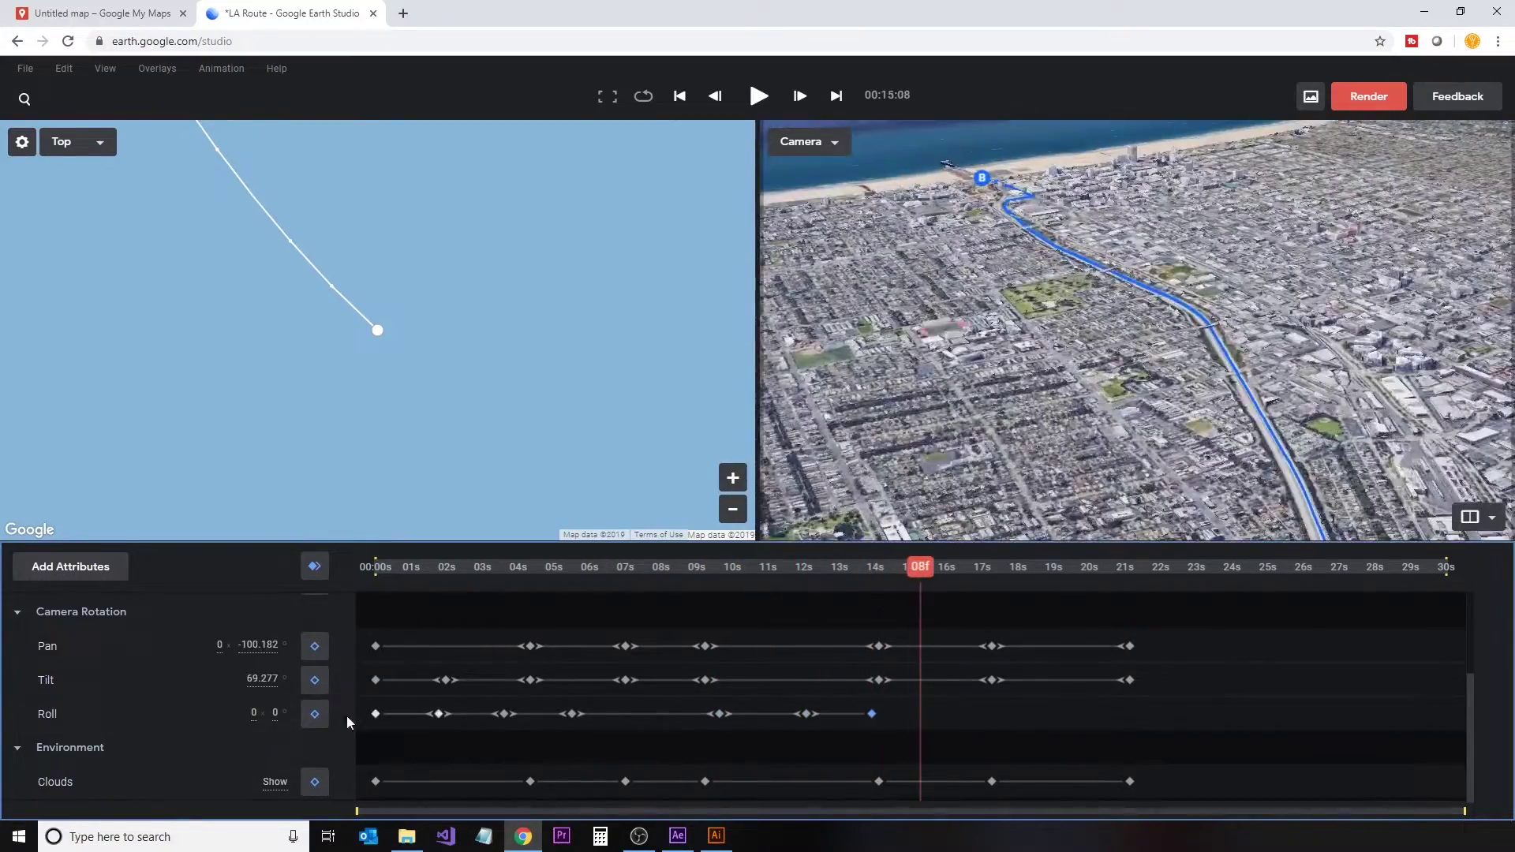
Step: Keyframe a roll change at 00:15:08 and a roll of -8.4 degrees at 00:17:01
{"action": "left_click_drag", "start_coordinate": [271, 714], "coordinate": [248, 713]}
{"action": "left_click_drag", "start_coordinate": [921, 569], "coordinate": [984, 598]}
{"action": "left_click_drag", "start_coordinate": [269, 715], "coordinate": [216, 724]}
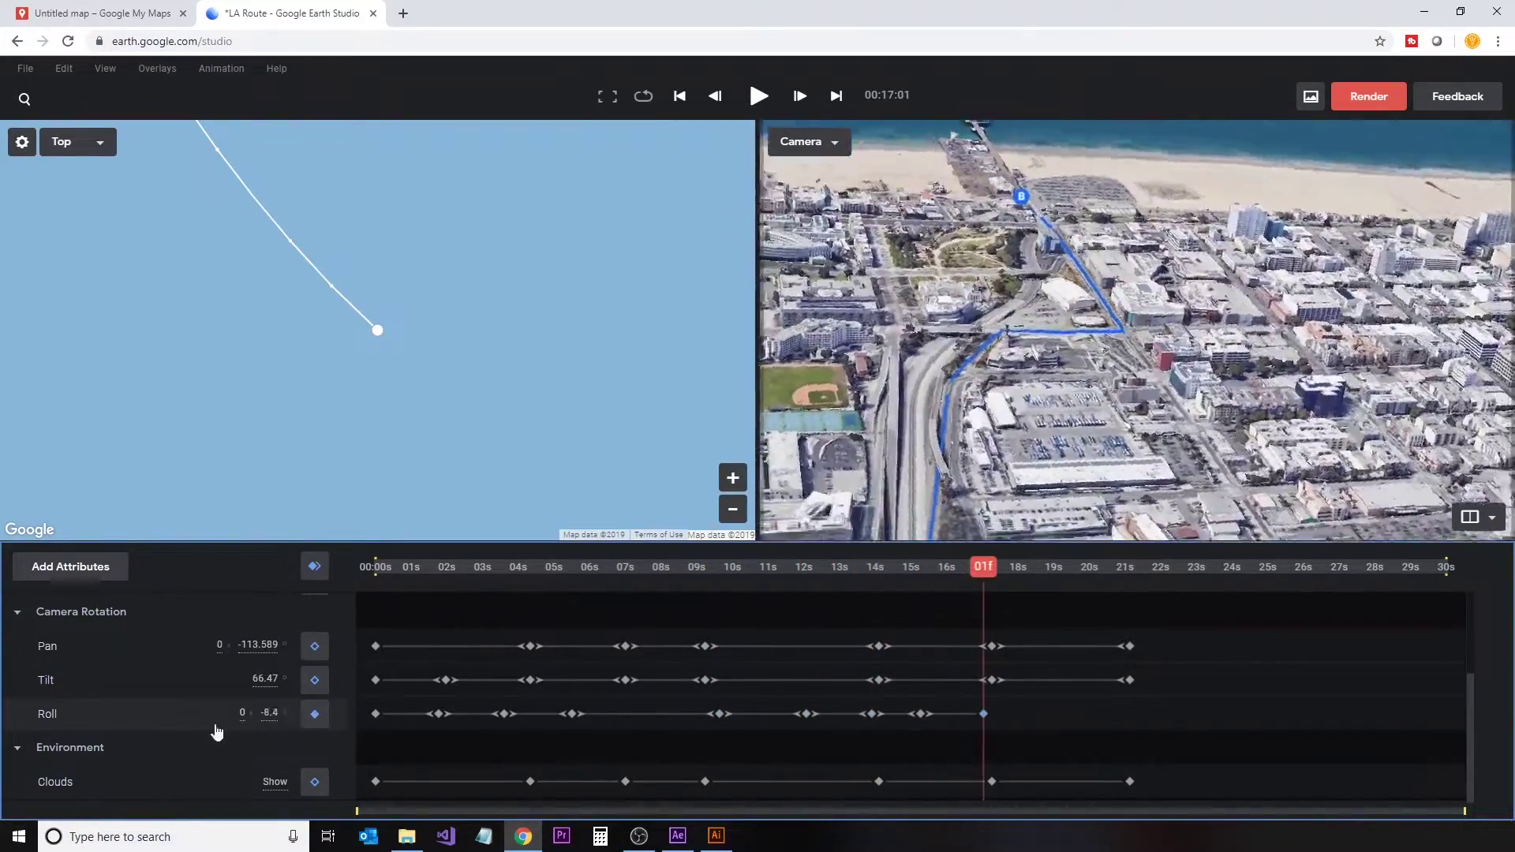
Step: Keyframe the camera roll at 0 for the end of the flight at about 21 s and save the project
{"action": "left_click_drag", "start_coordinate": [983, 566], "coordinate": [371, 742]}
{"action": "left_click", "coordinate": [314, 719]}
{"action": "left_click", "coordinate": [270, 714]}
{"action": "type", "text": "0"}
{"action": "key", "text": "Return"}
{"action": "key", "text": "ctrl+s"}
{"action": "left_click", "coordinate": [937, 532]}
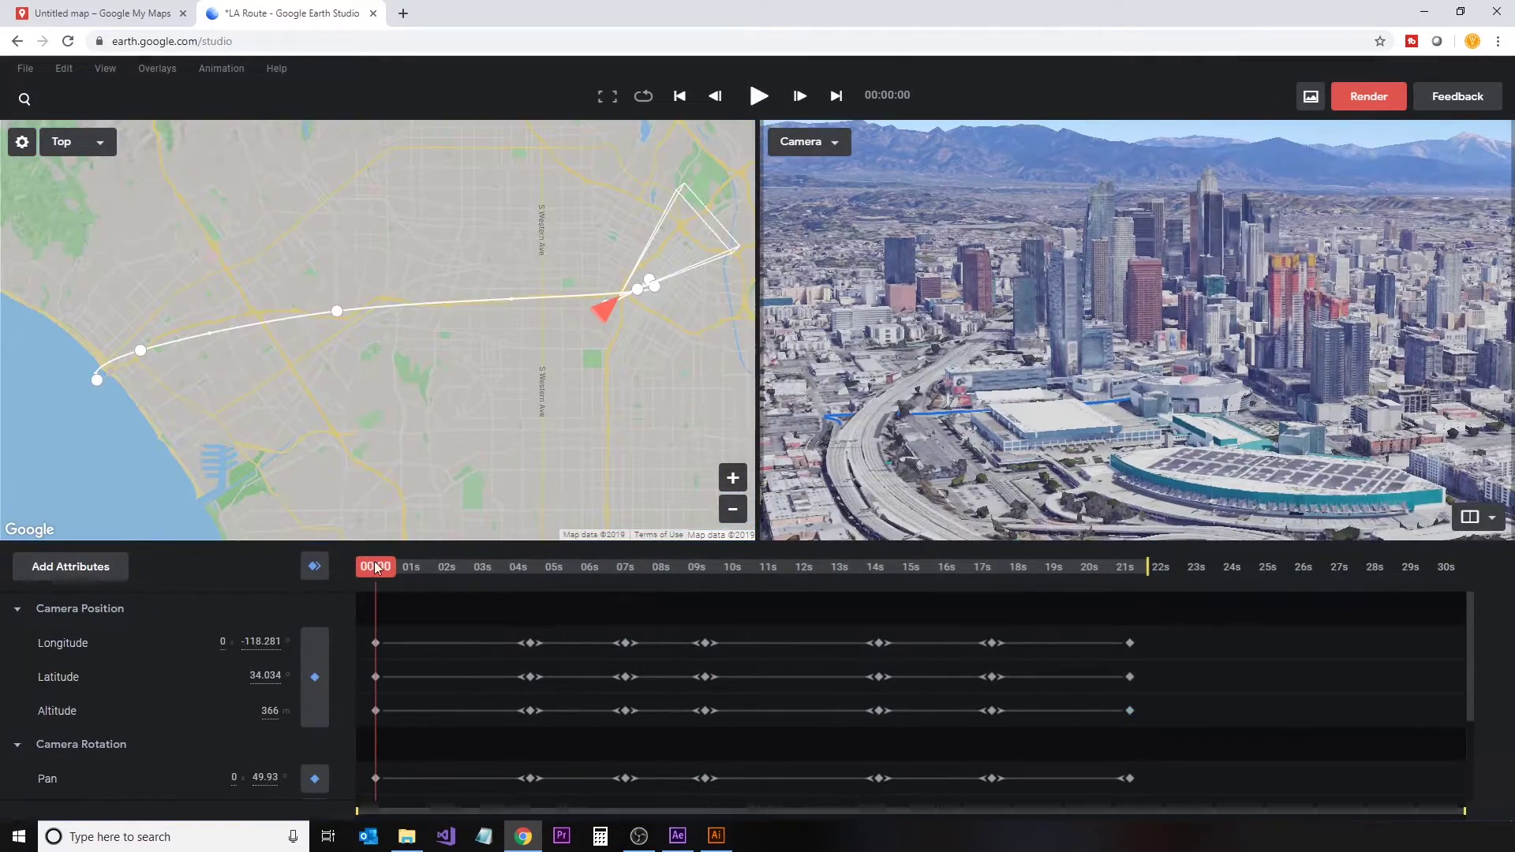
Step: Add the Time of Day attribute to the animation
{"action": "left_click", "coordinate": [111, 578]}
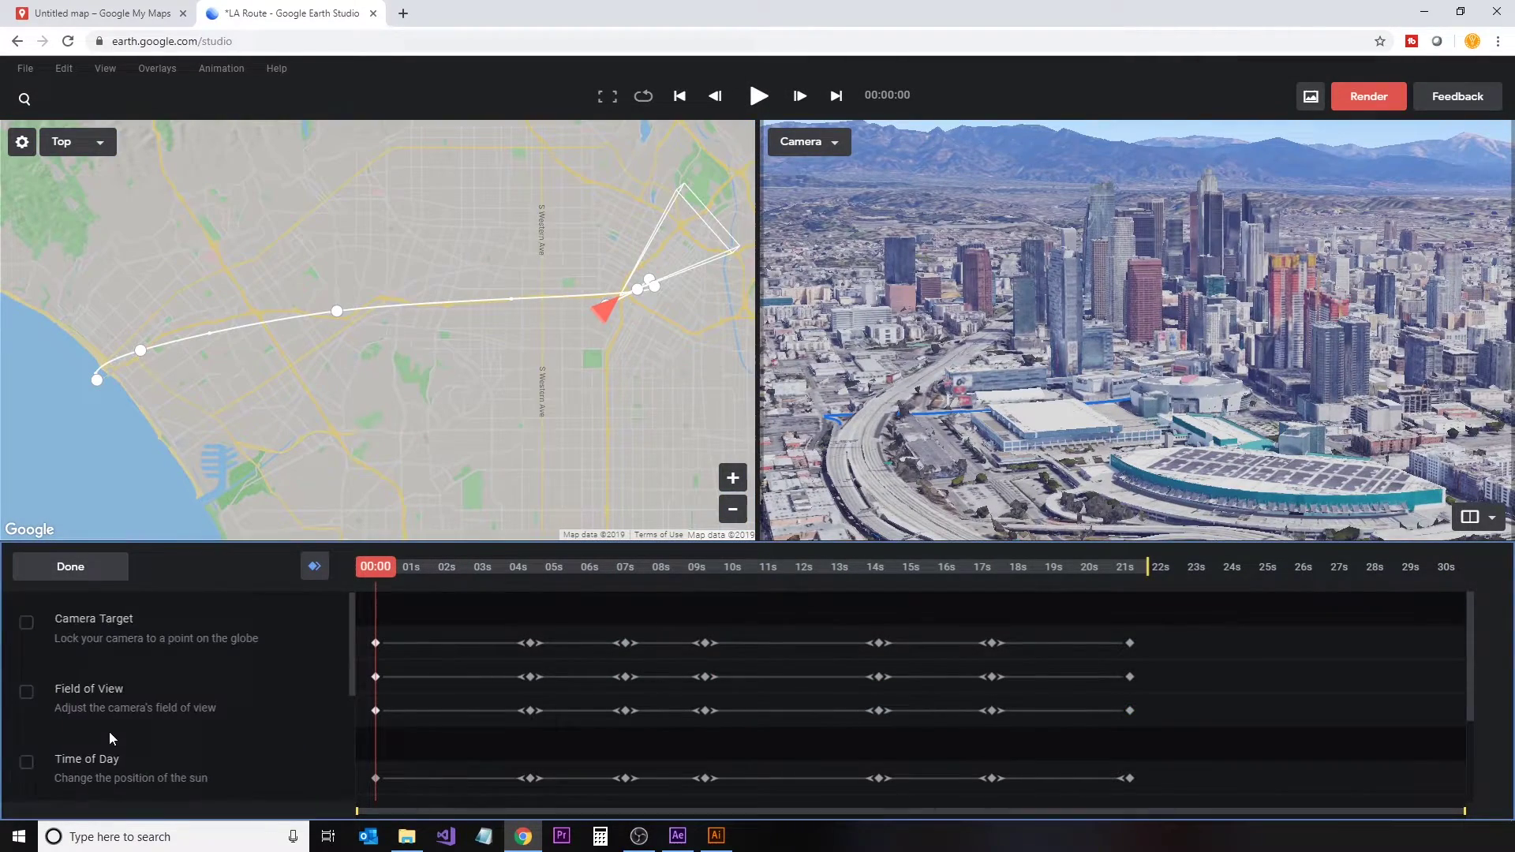
{"action": "scroll", "coordinate": [109, 731], "scroll_direction": "down", "scroll_amount": 3}
{"action": "scroll", "coordinate": [111, 731], "scroll_direction": "up", "scroll_amount": 3}
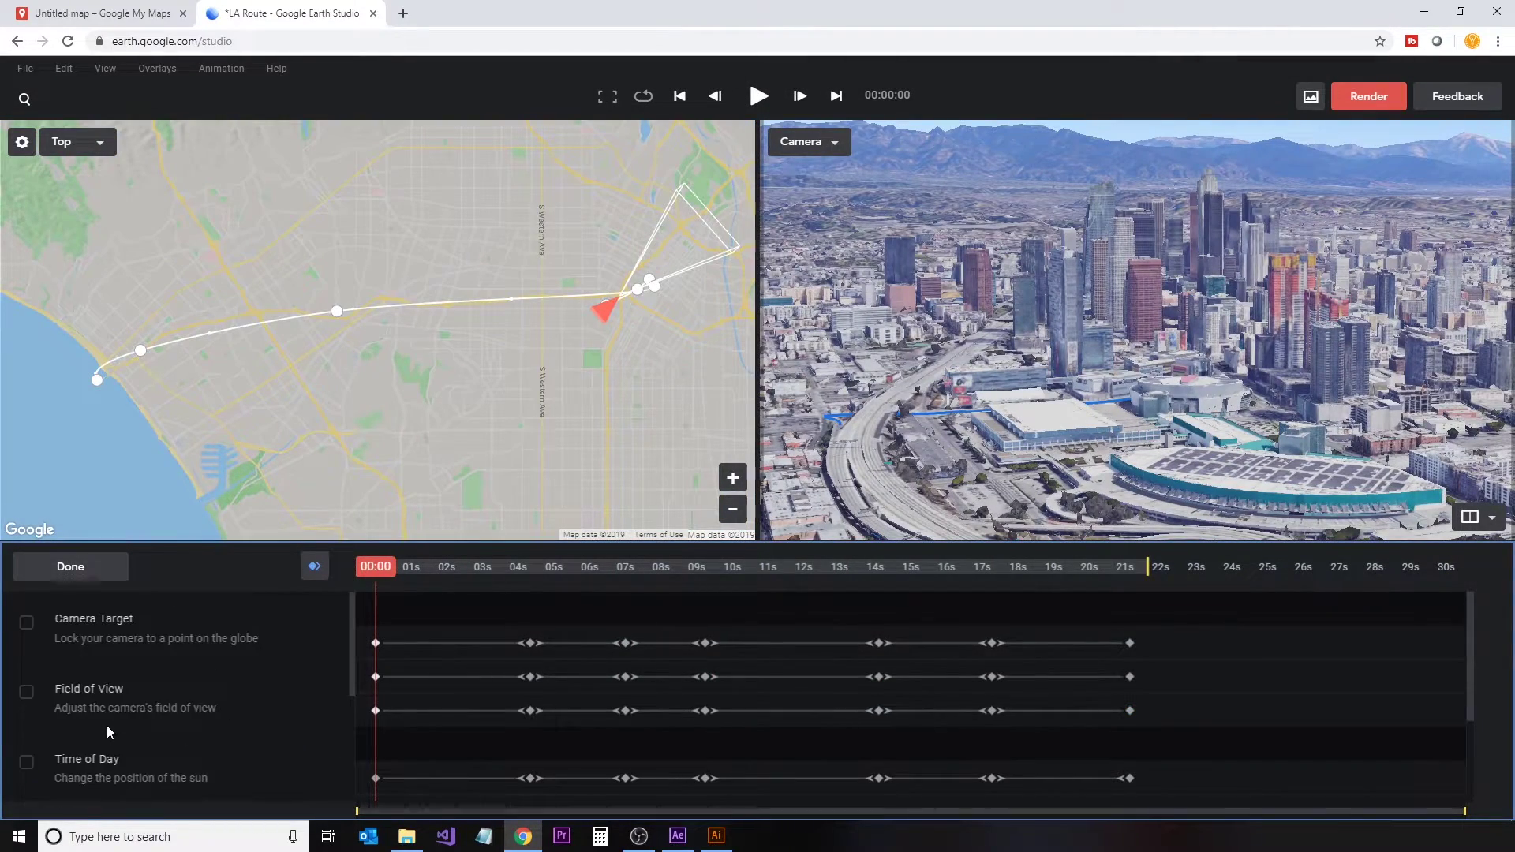
{"action": "left_click", "coordinate": [31, 764]}
{"action": "left_click", "coordinate": [68, 569]}
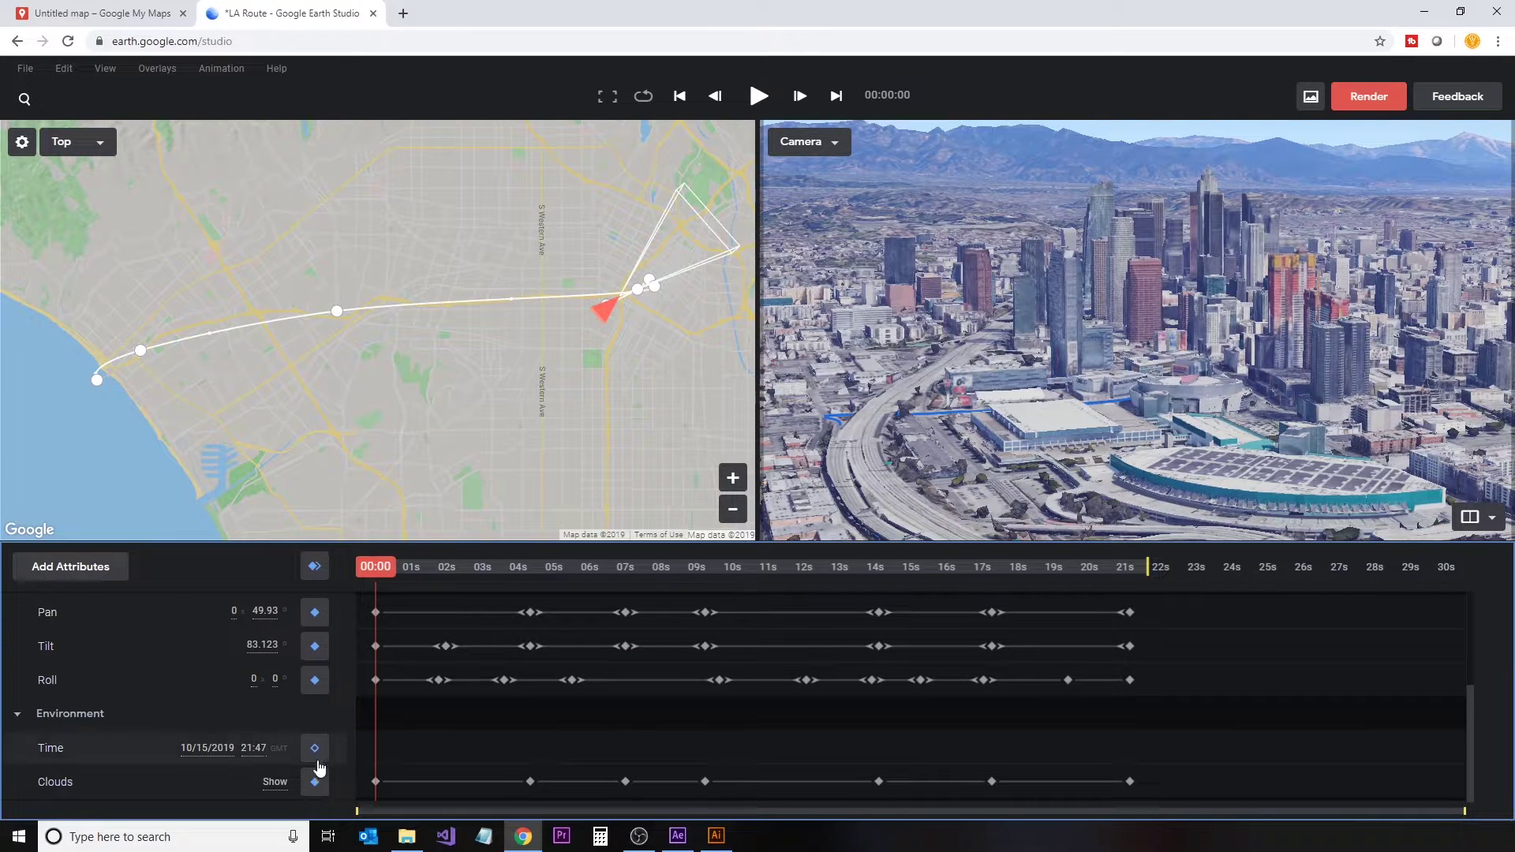
Step: Keyframe the time of day at 10/15/2019 23:27 at the start and 10/16/2019 00:36 at about 21 s
{"action": "left_click_drag", "start_coordinate": [257, 747], "coordinate": [1093, 708]}
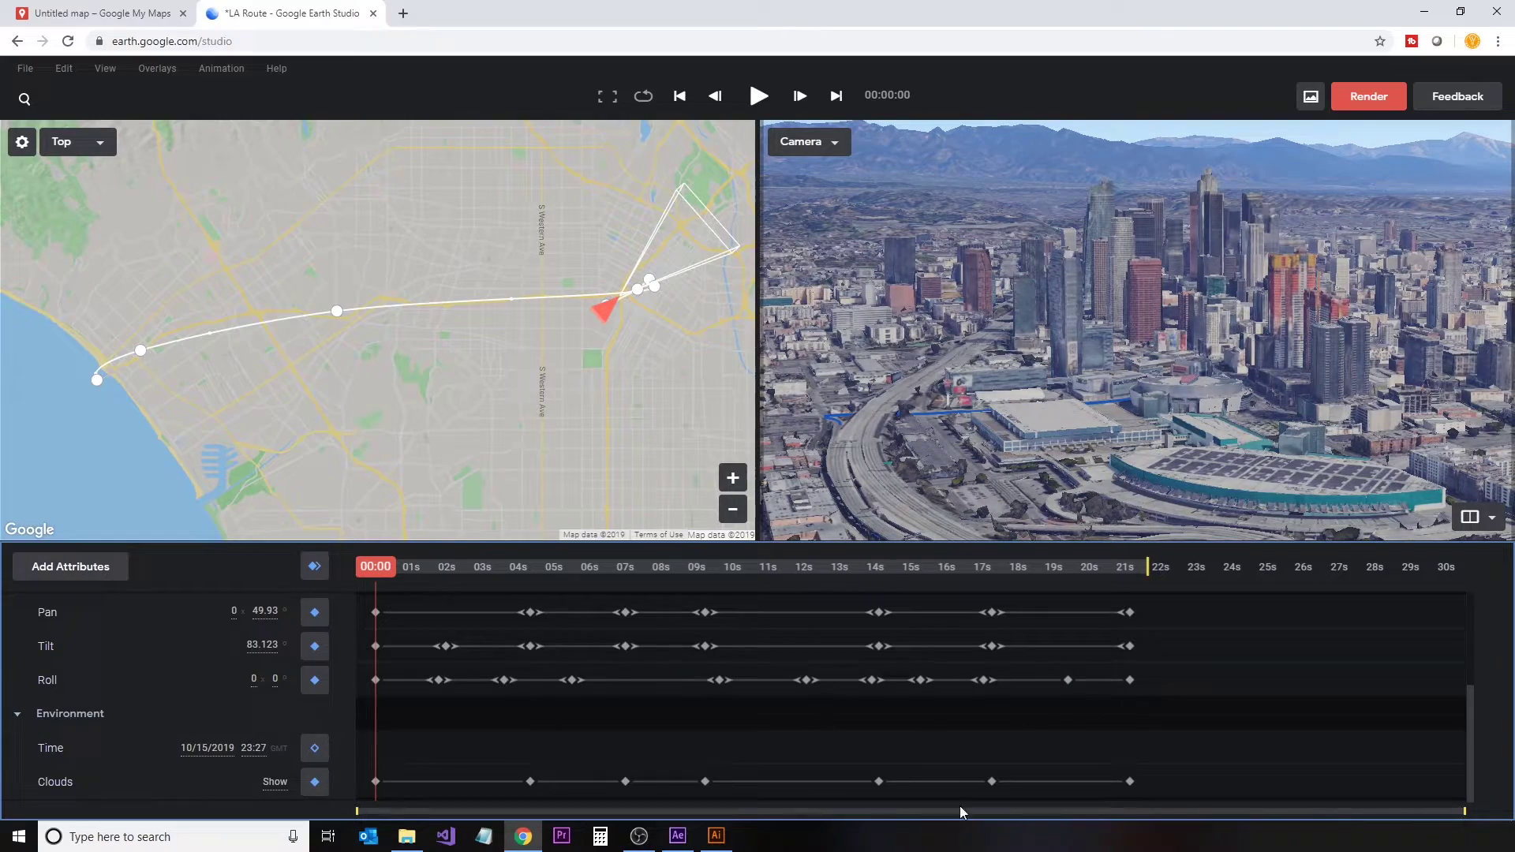
{"action": "left_click_drag", "start_coordinate": [377, 580], "coordinate": [1146, 595]}
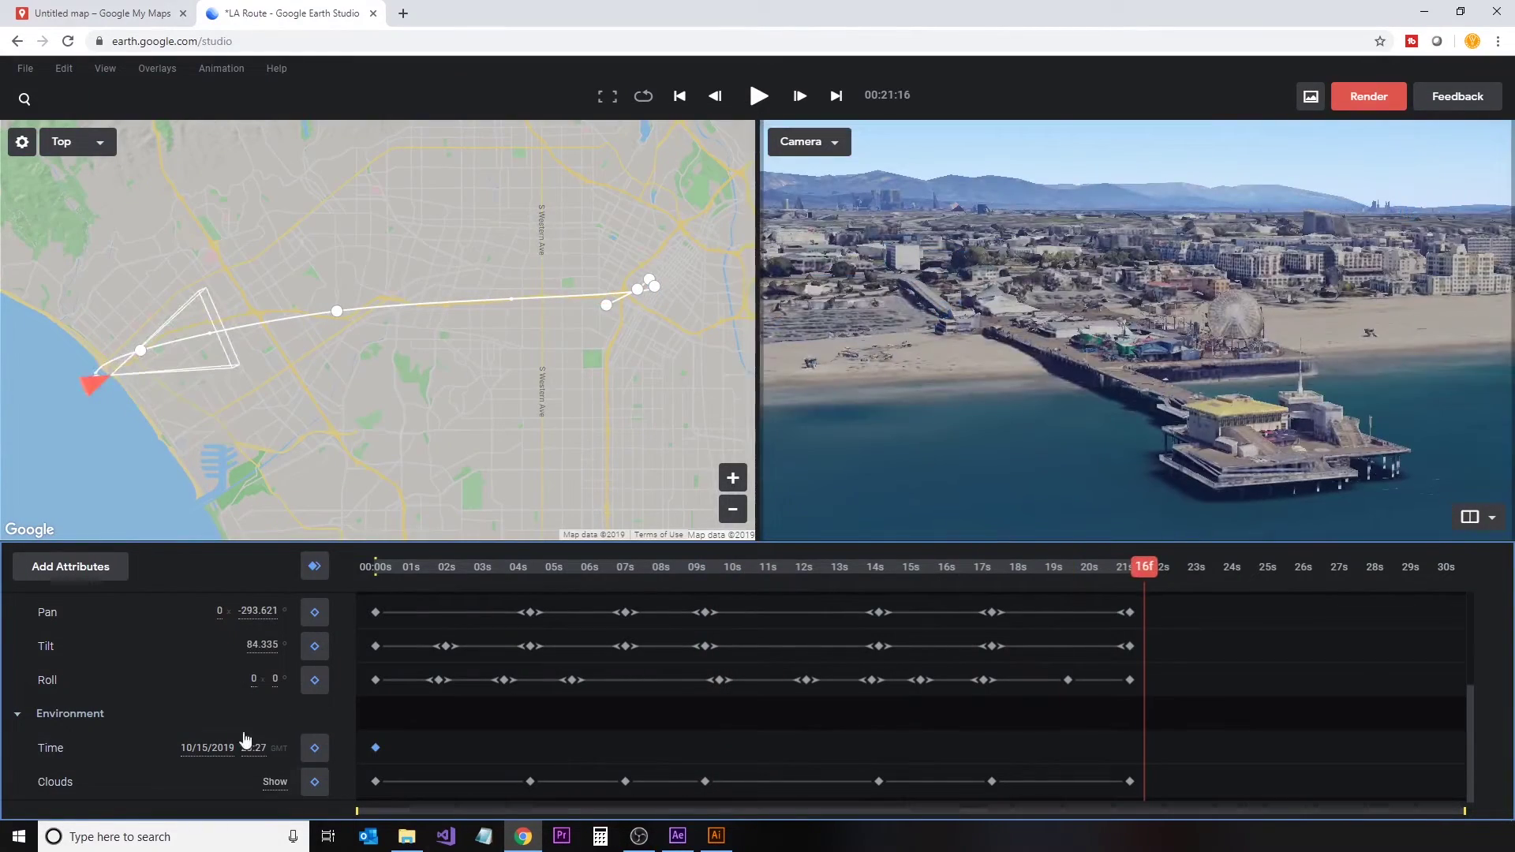
{"action": "left_click_drag", "start_coordinate": [252, 747], "coordinate": [765, 717]}
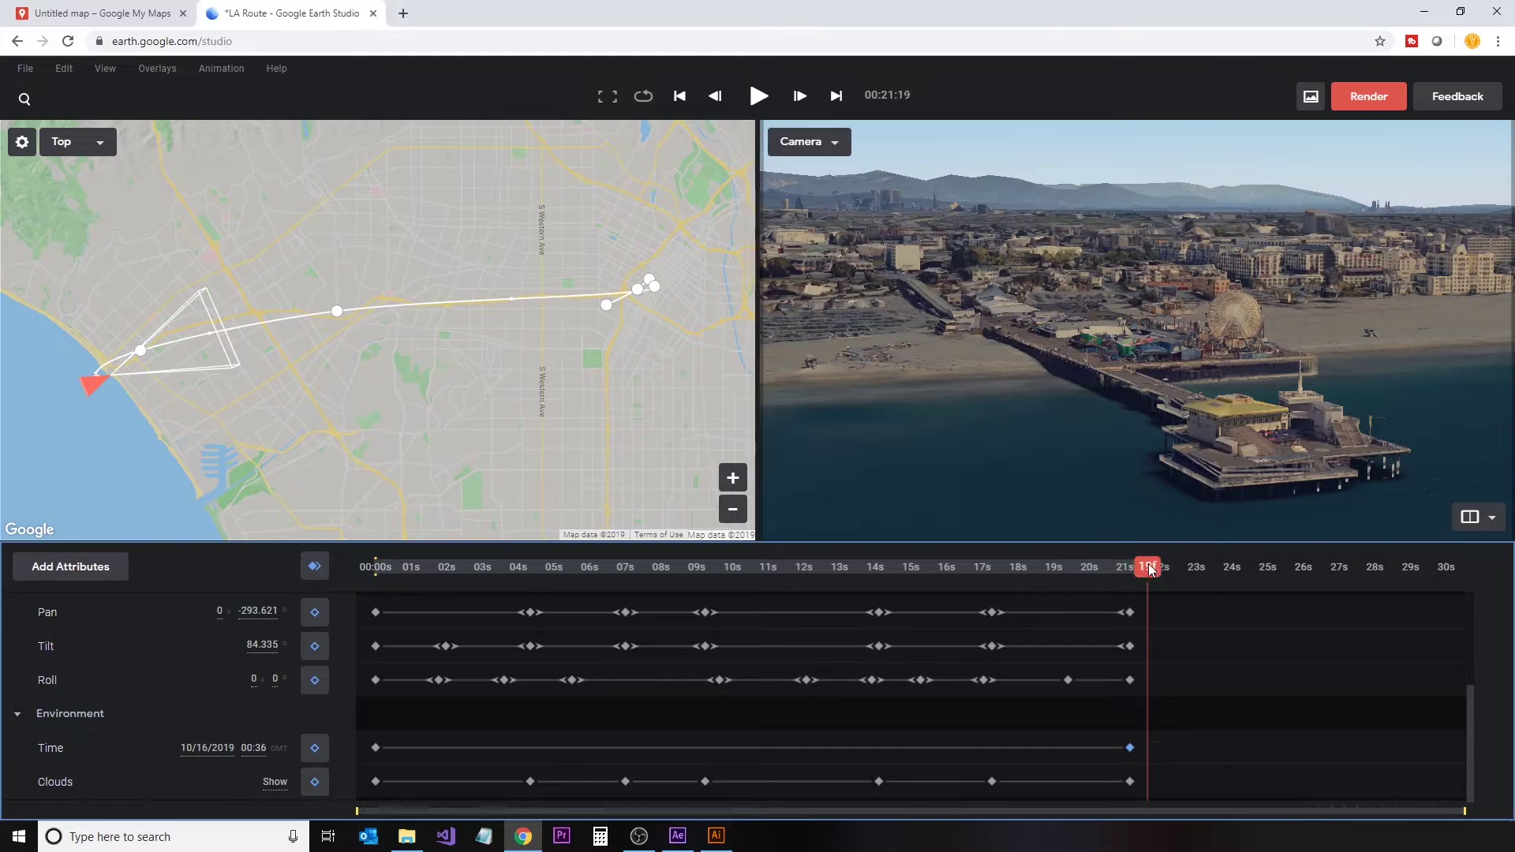
Step: Smooth the camera path around downtown near the 7 s and 9 s keyframes using its handles, and adjust the tilt at about 11 s
{"action": "left_click_drag", "start_coordinate": [1151, 570], "coordinate": [696, 583]}
{"action": "key", "text": "k"}
{"action": "key", "text": "j"}
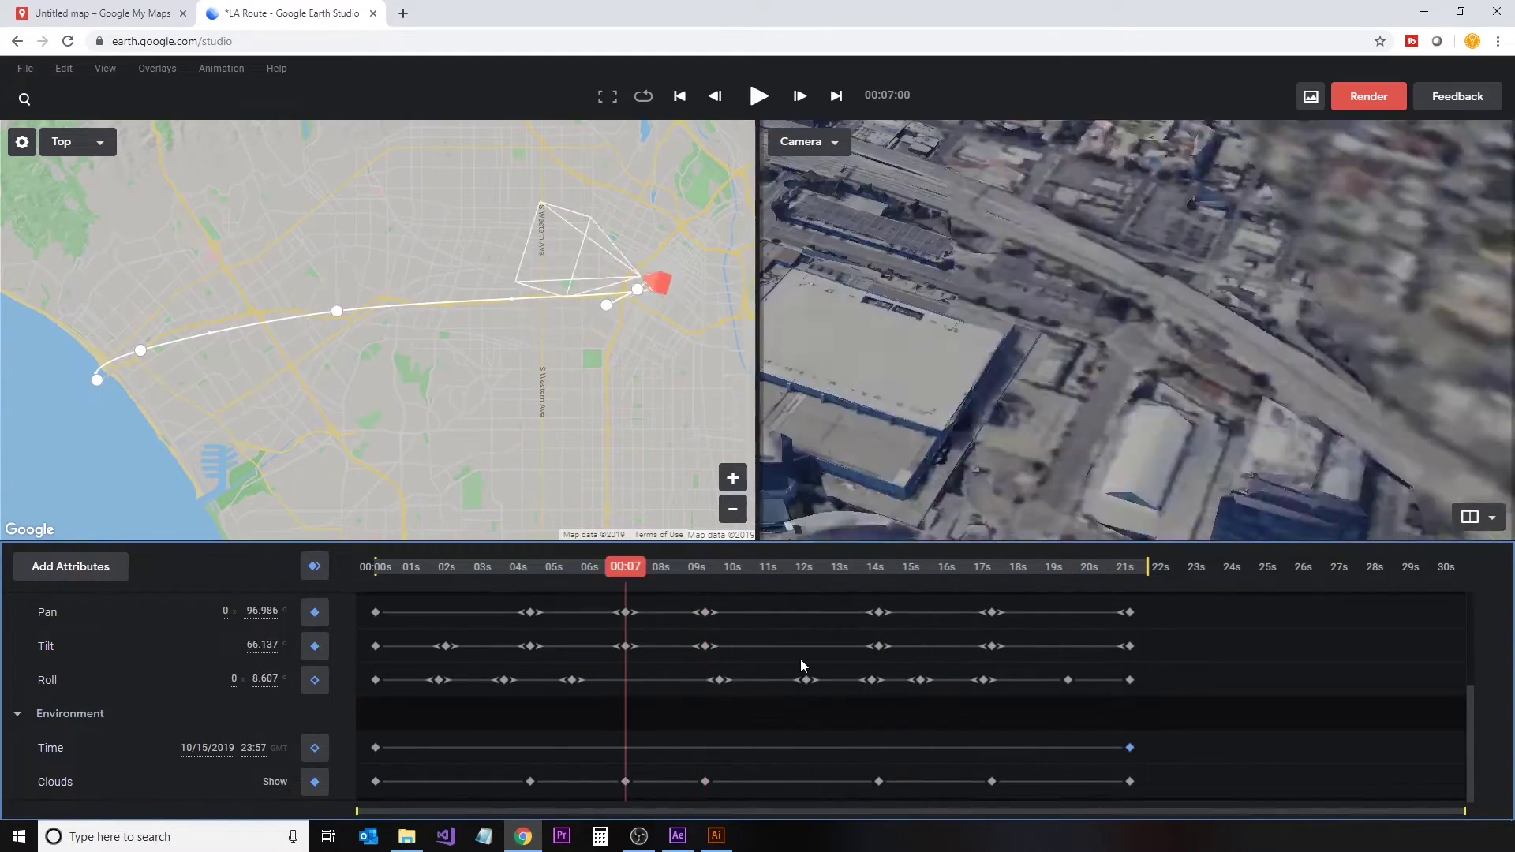
{"action": "key", "text": "shift+Right"}
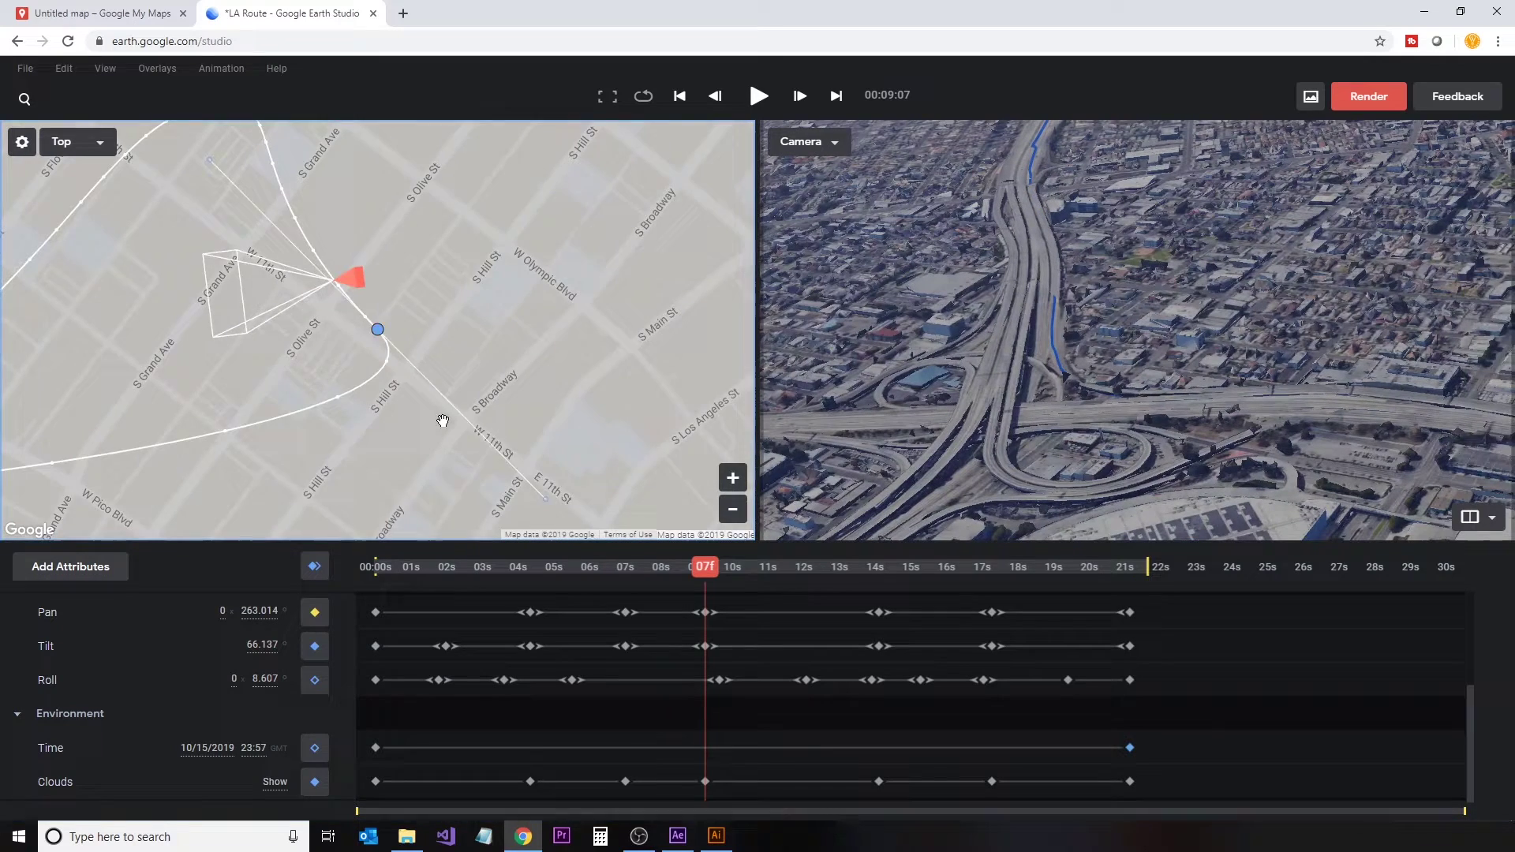
{"action": "scroll", "coordinate": [443, 420], "scroll_direction": "down", "scroll_amount": 3}
{"action": "left_click_drag", "start_coordinate": [371, 255], "coordinate": [386, 248]}
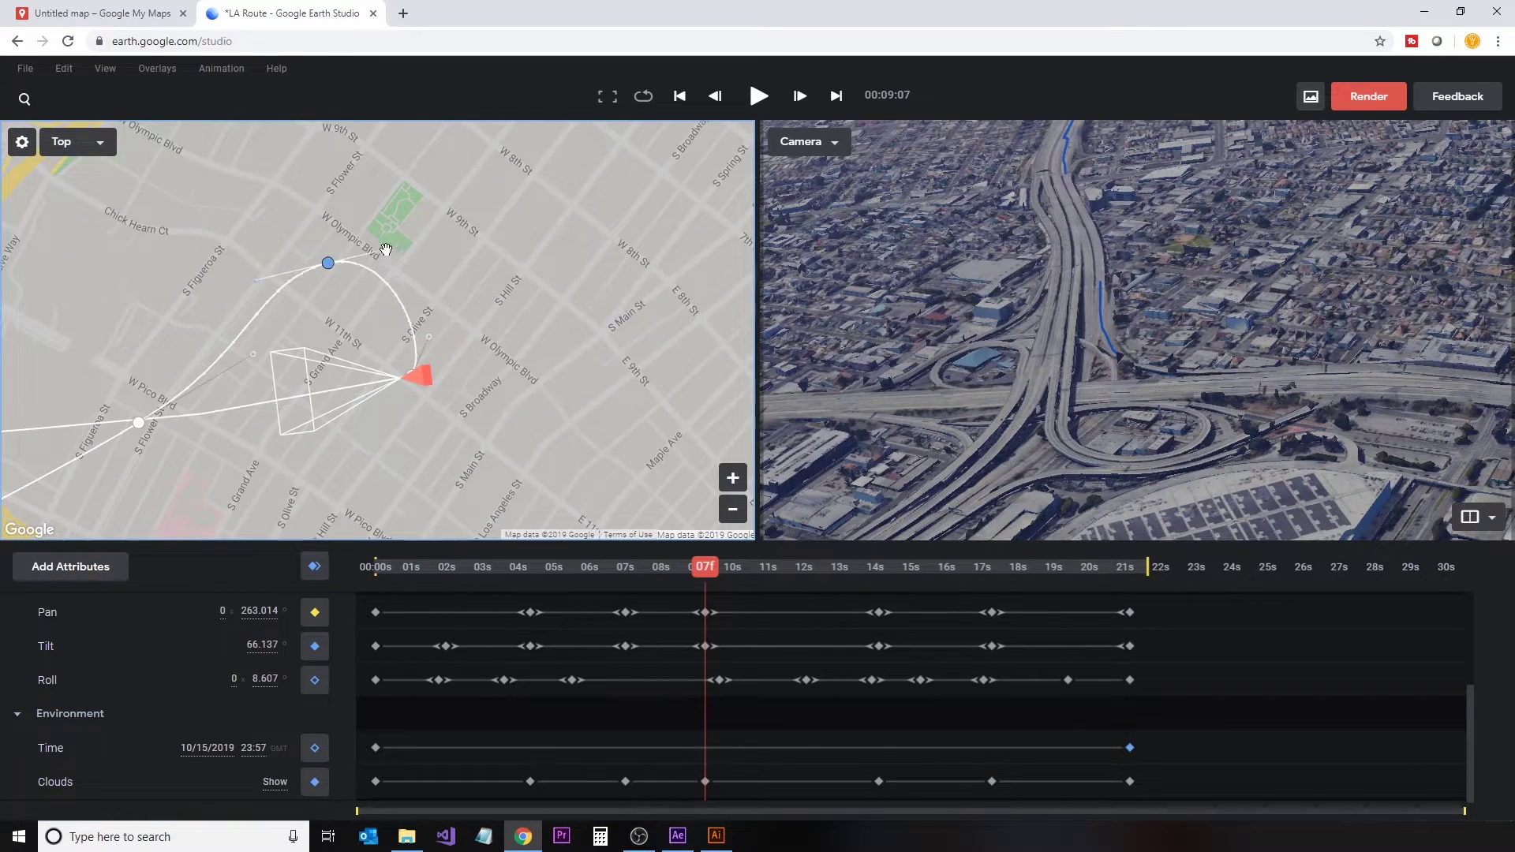
{"action": "left_click_drag", "start_coordinate": [429, 337], "coordinate": [443, 348]}
{"action": "left_click_drag", "start_coordinate": [345, 437], "coordinate": [324, 489]}
{"action": "left_click_drag", "start_coordinate": [712, 577], "coordinate": [778, 552]}
{"action": "left_click_drag", "start_coordinate": [275, 645], "coordinate": [349, 651]}
Step: Keyframe the final pier view at 00:21:19 to hold the shot and extend the playback range to about 24 s
{"action": "left_click_drag", "start_coordinate": [780, 567], "coordinate": [1147, 583]}
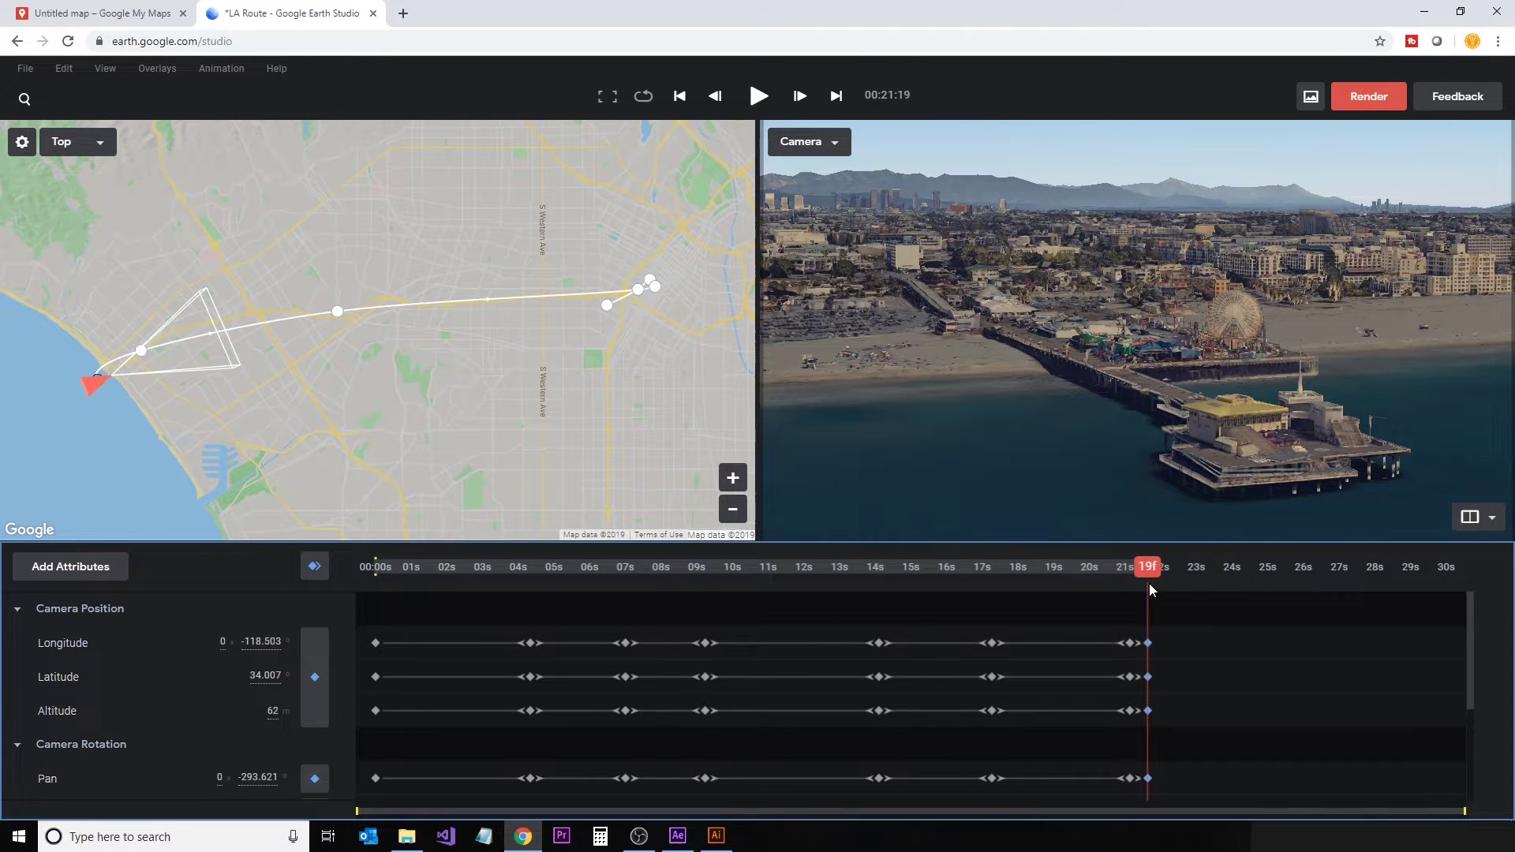
{"action": "mouse_move", "coordinate": [1150, 590]}
{"action": "left_mouse_down"}
{"action": "mouse_move", "coordinate": [1220, 570]}
{"action": "mouse_move", "coordinate": [1185, 582]}
{"action": "left_mouse_up"}
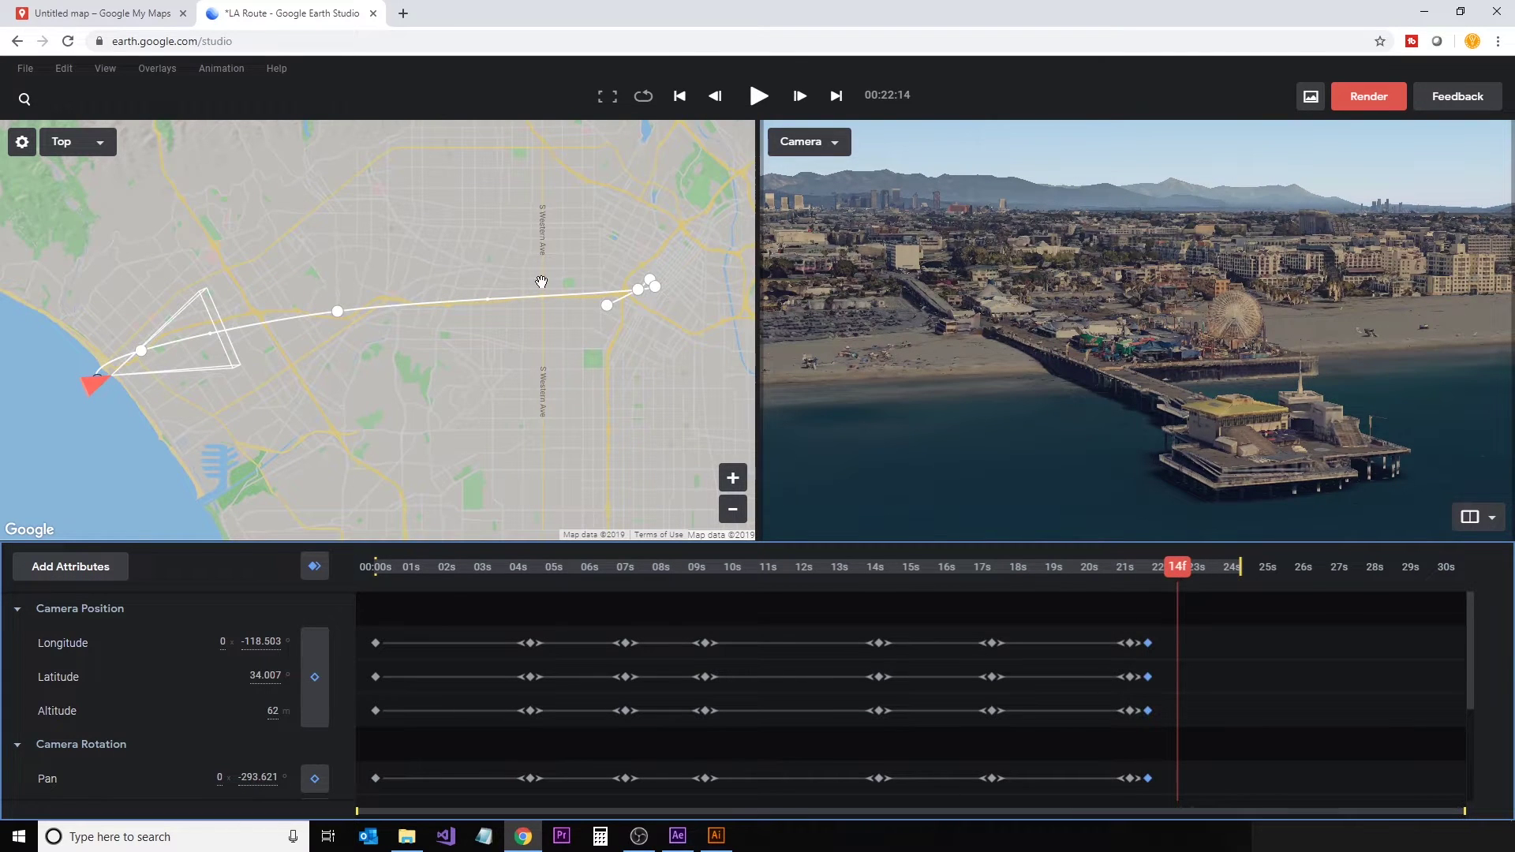
Step: Enable the whole directions overlay and keyframe an overhead camera view of the full route at 00:22:14
{"action": "left_click", "coordinate": [168, 71]}
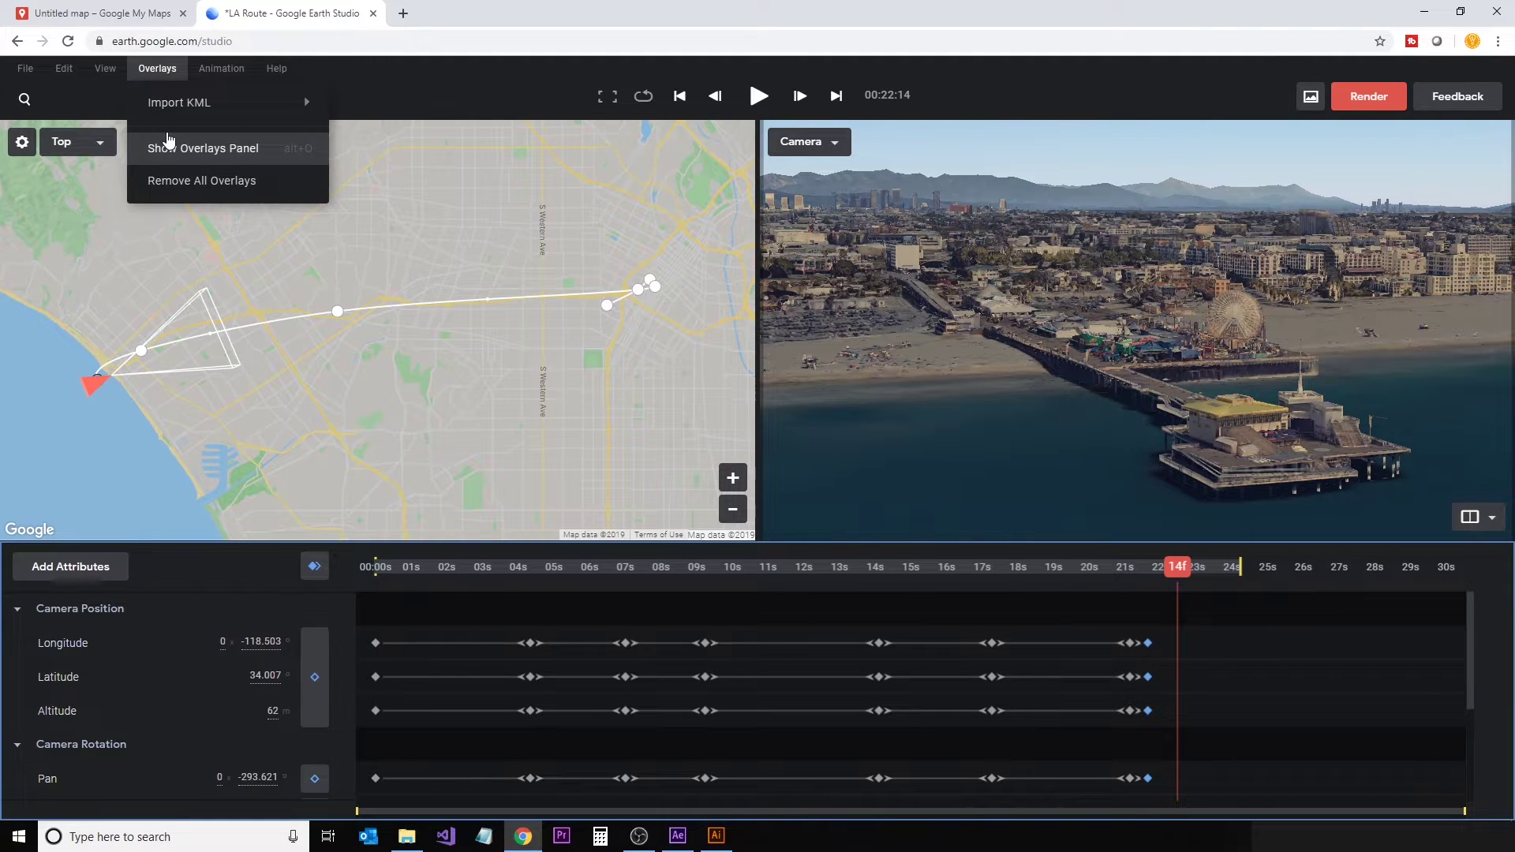
{"action": "left_click", "coordinate": [169, 145]}
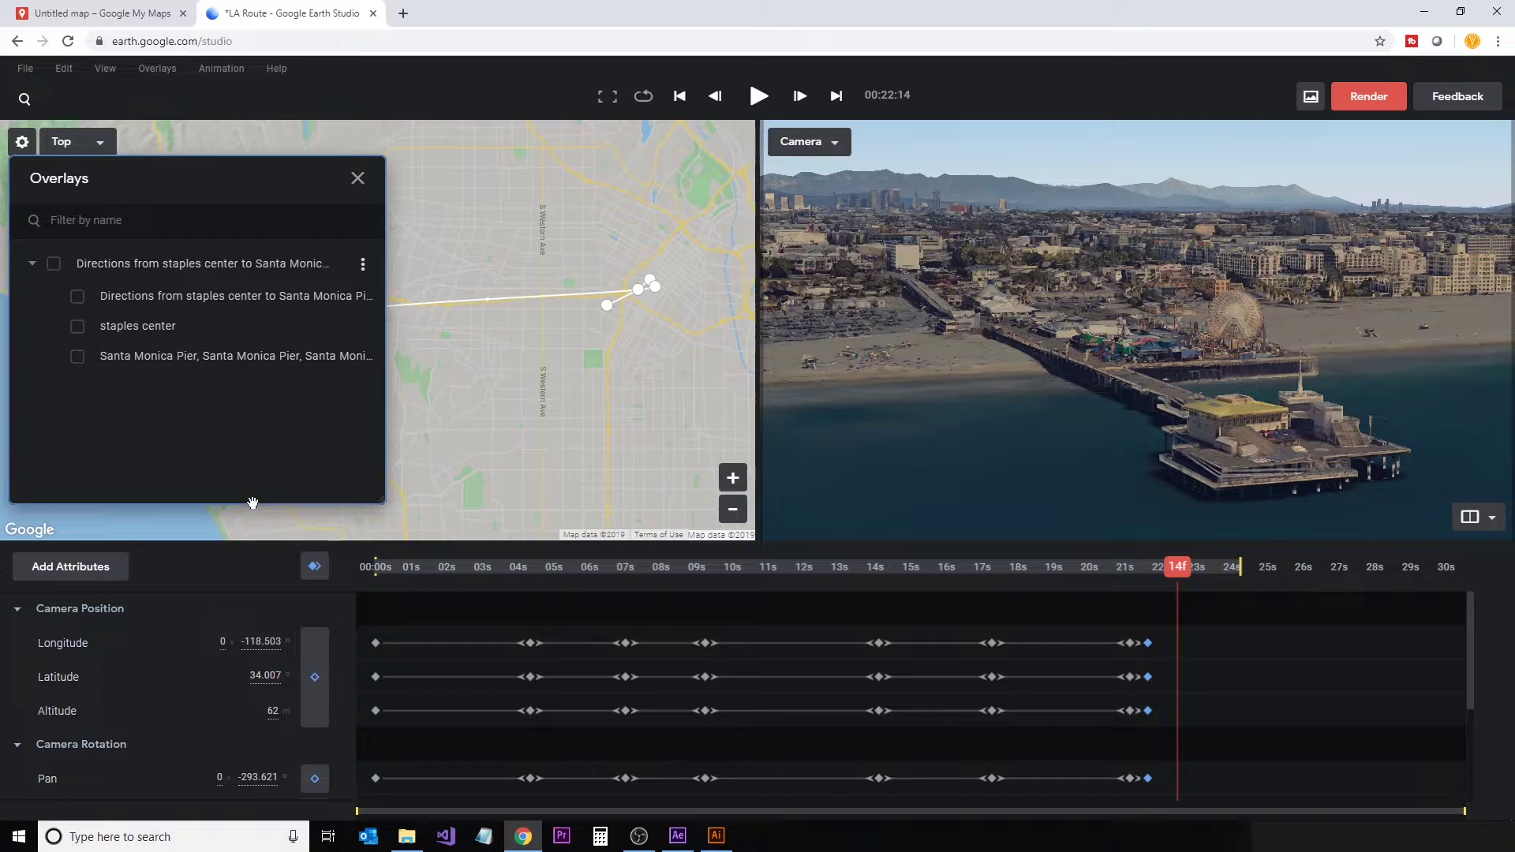
{"action": "left_click", "coordinate": [53, 264]}
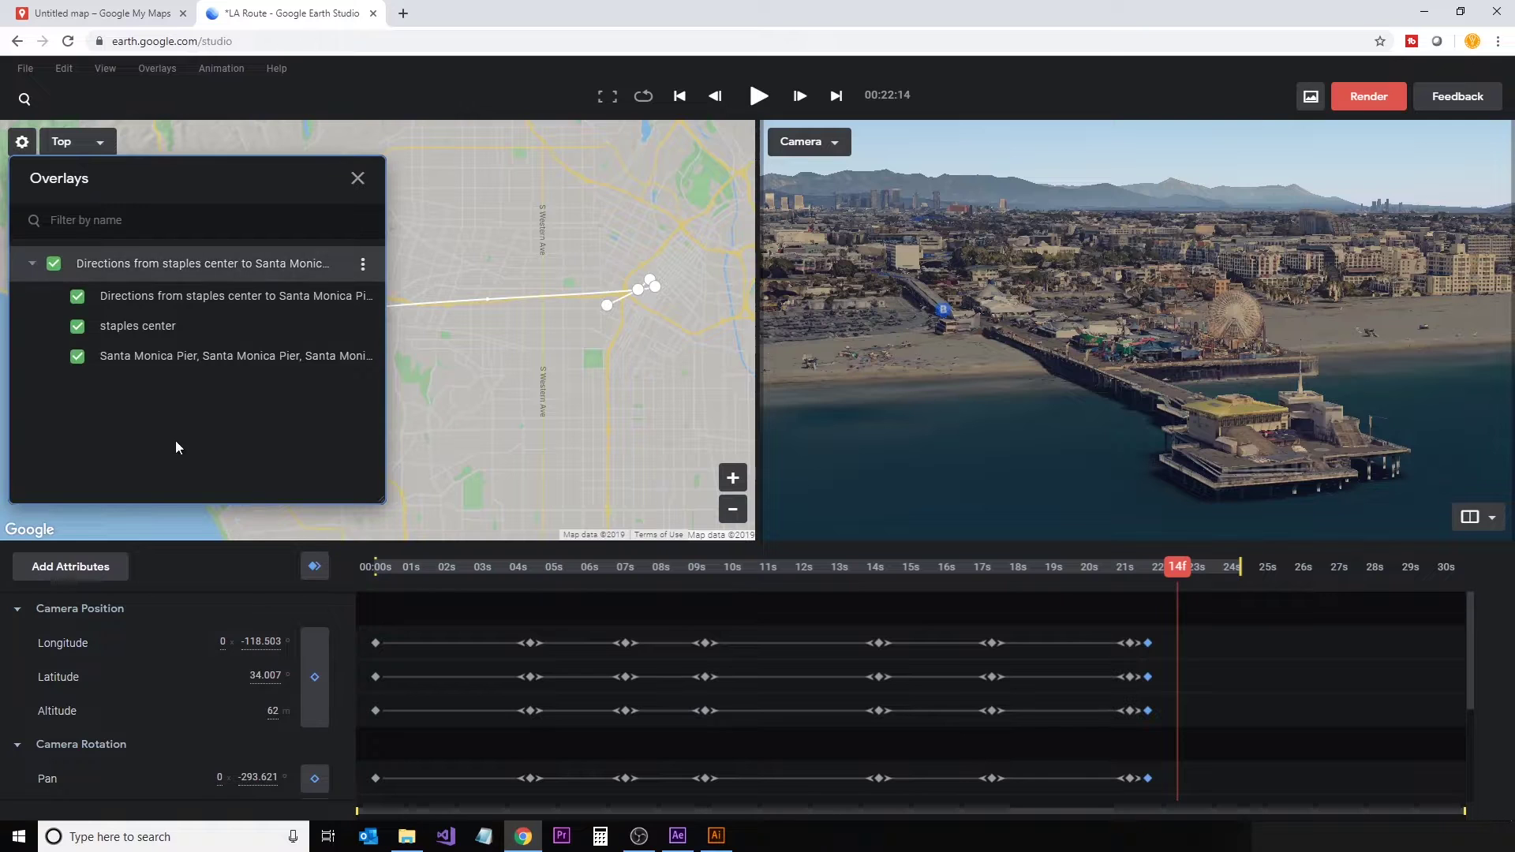
{"action": "double_click", "coordinate": [172, 296]}
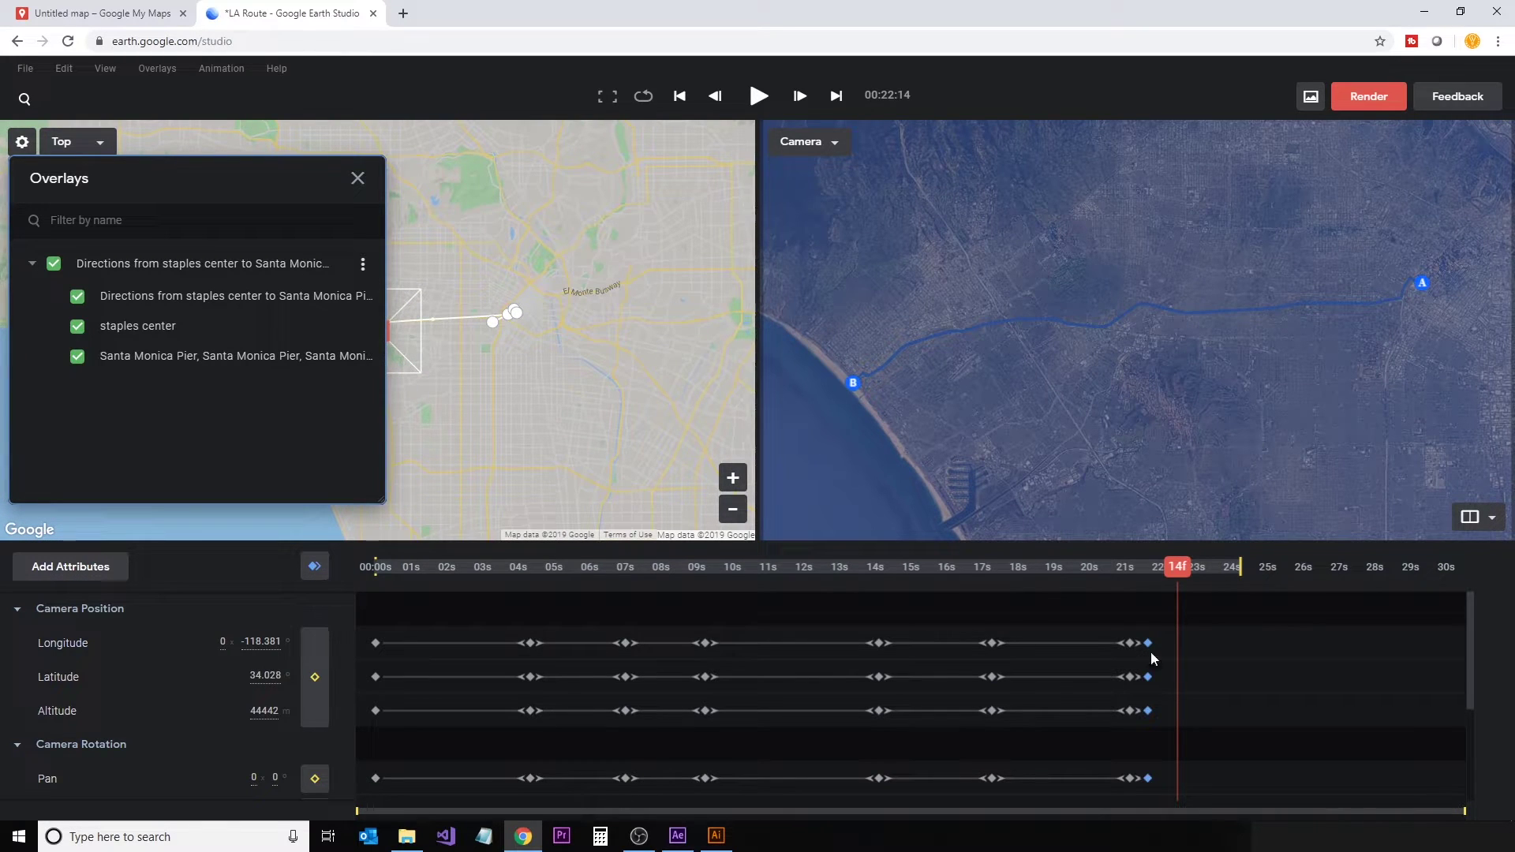
{"action": "left_click", "coordinate": [314, 572]}
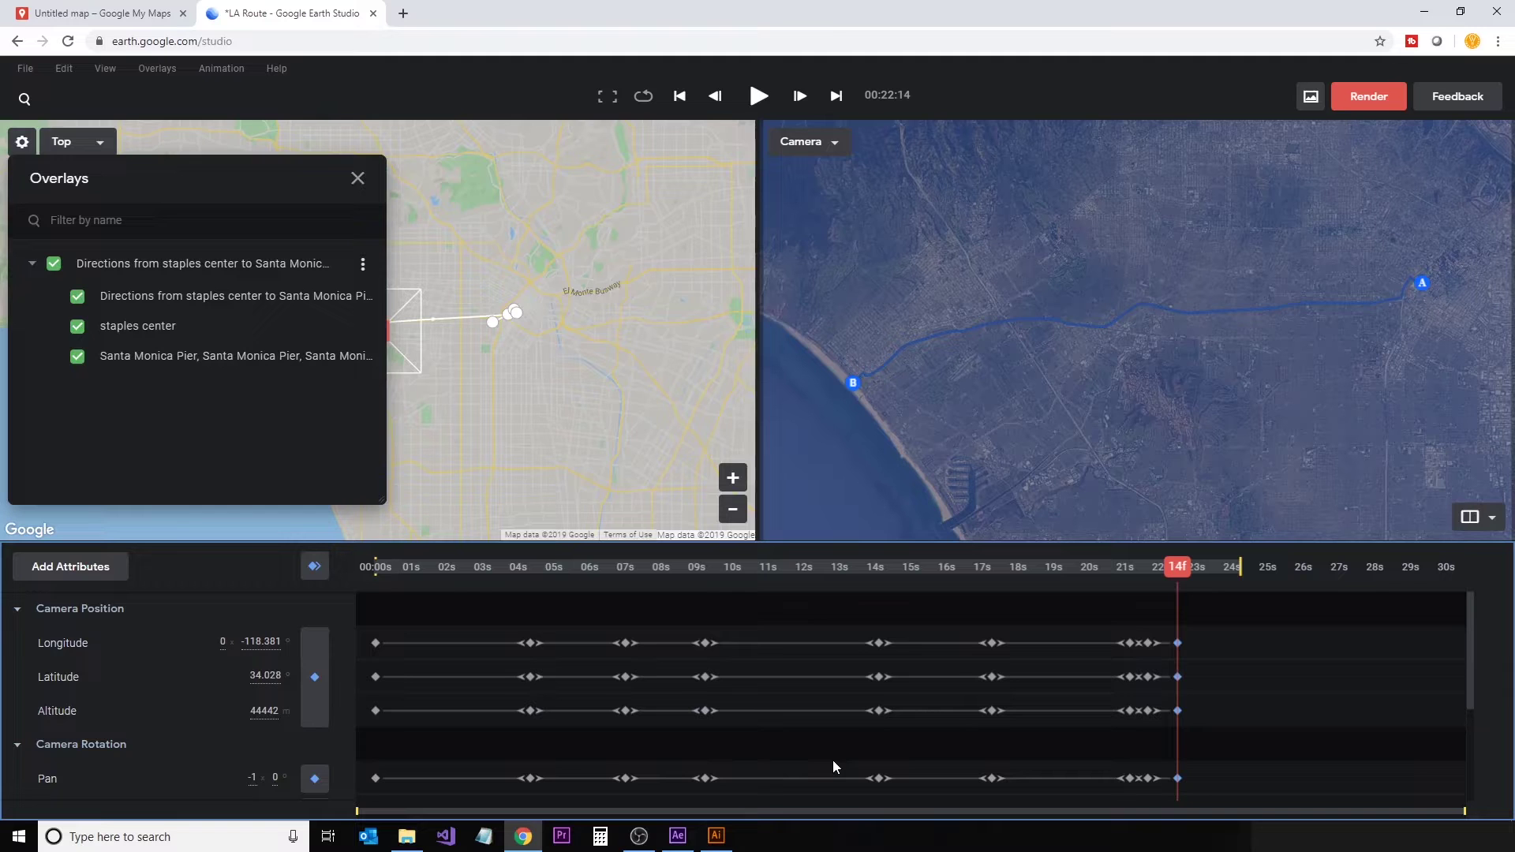
Step: Frame the start of the route at Staples Center from above and keyframe the camera at 00:23:08
{"action": "double_click", "coordinate": [144, 326]}
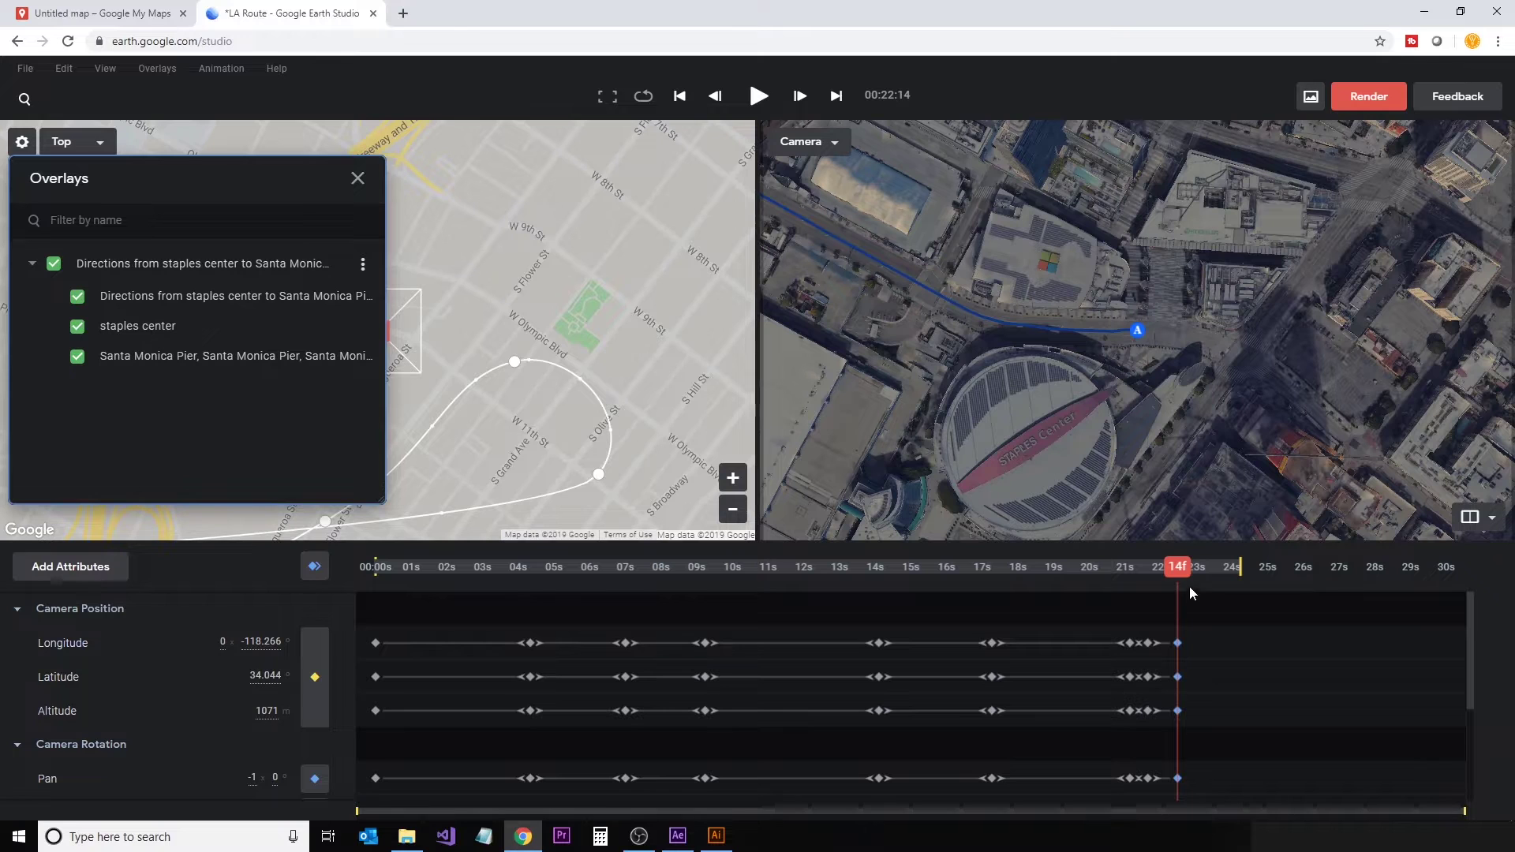
{"action": "left_click_drag", "start_coordinate": [1177, 572], "coordinate": [1195, 574]}
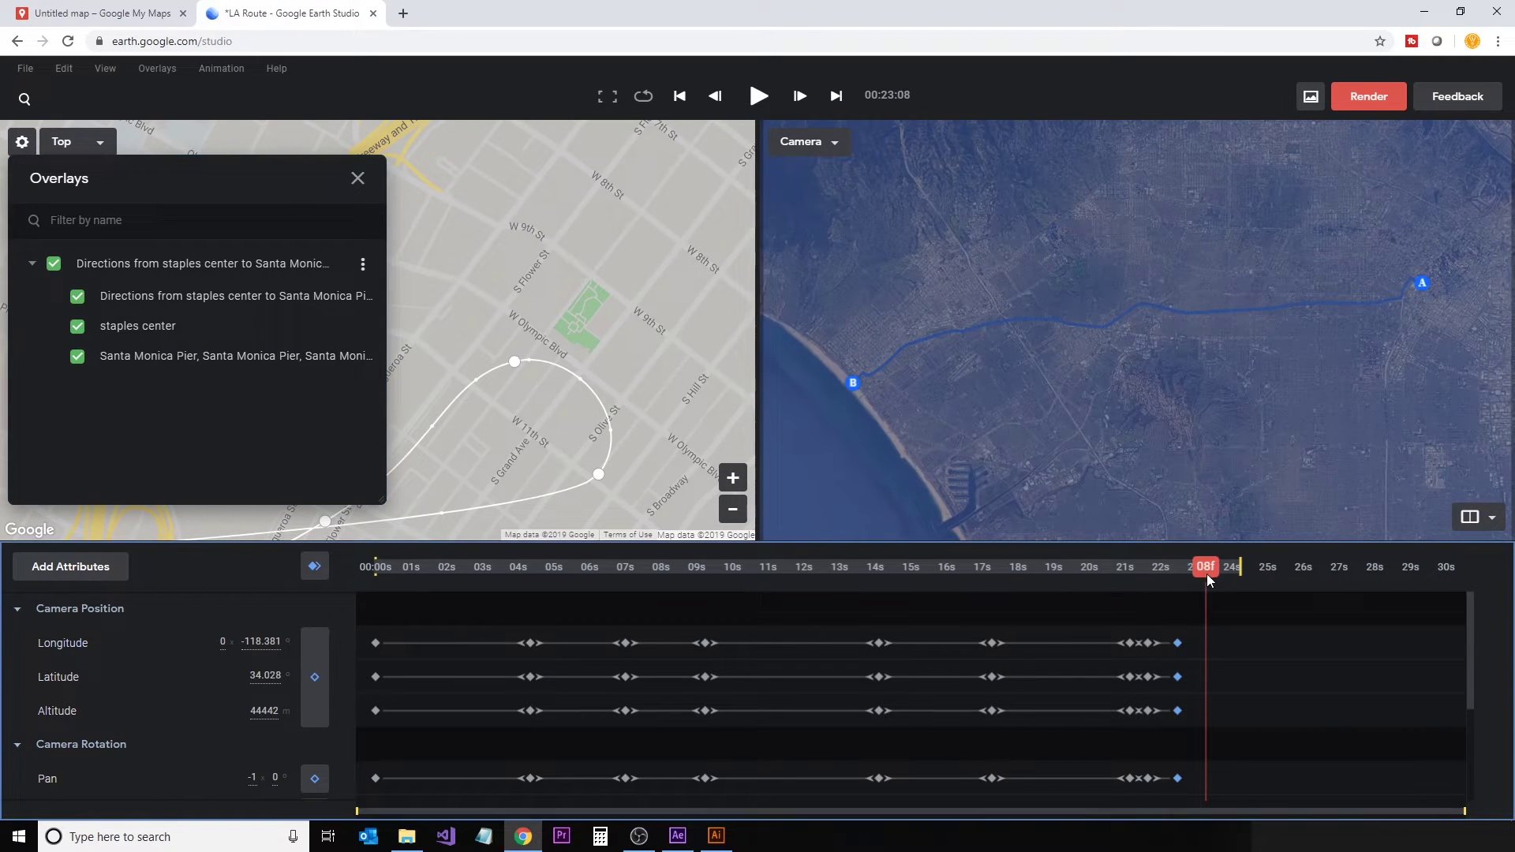
{"action": "double_click", "coordinate": [144, 330]}
{"action": "scroll", "coordinate": [1010, 349], "scroll_direction": "down", "scroll_amount": 5}
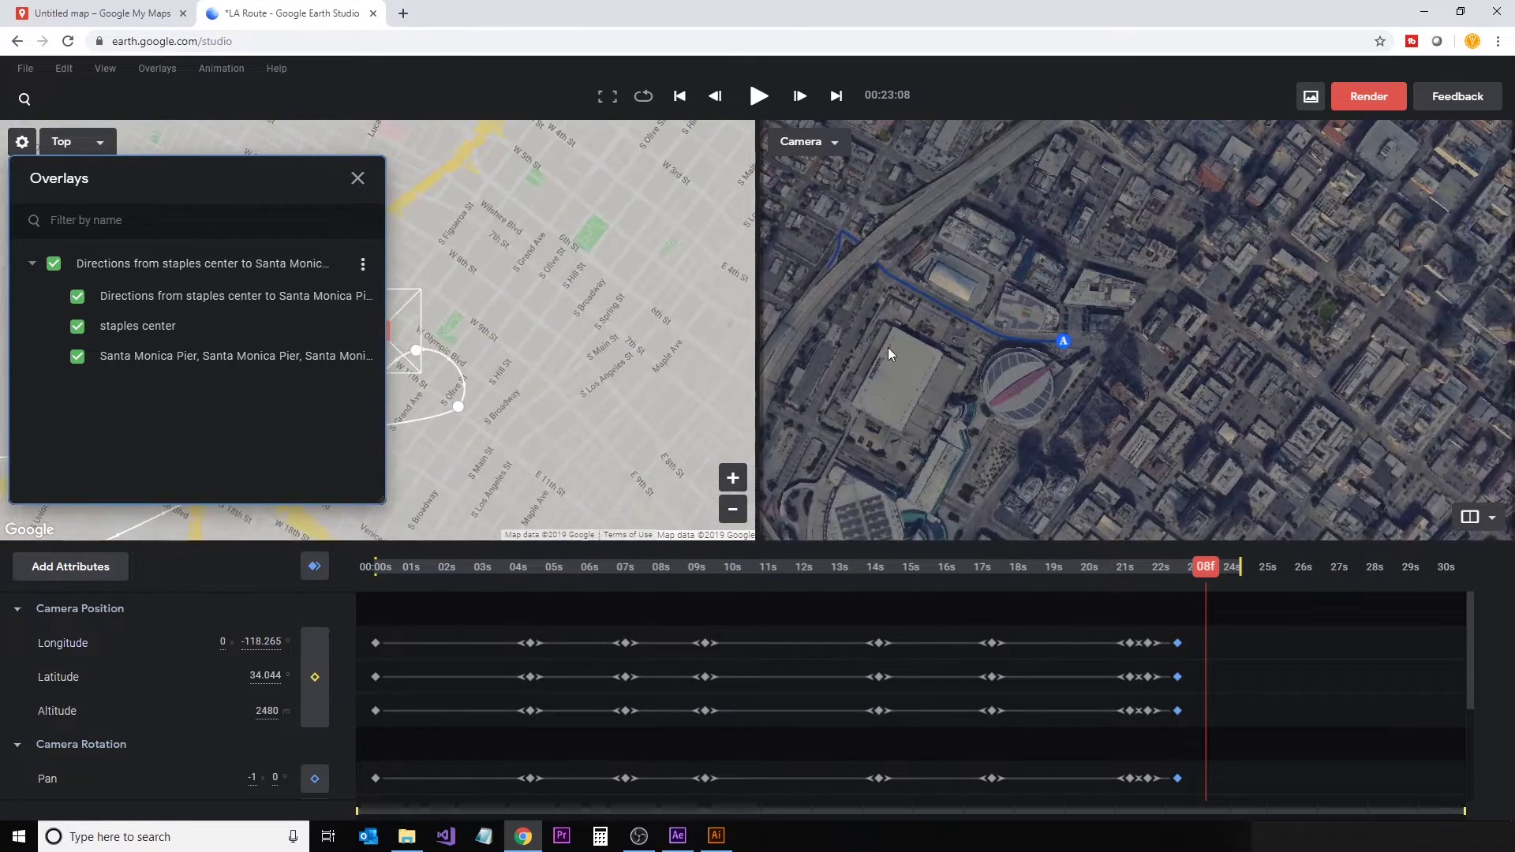
{"action": "left_click_drag", "start_coordinate": [888, 347], "coordinate": [1023, 349]}
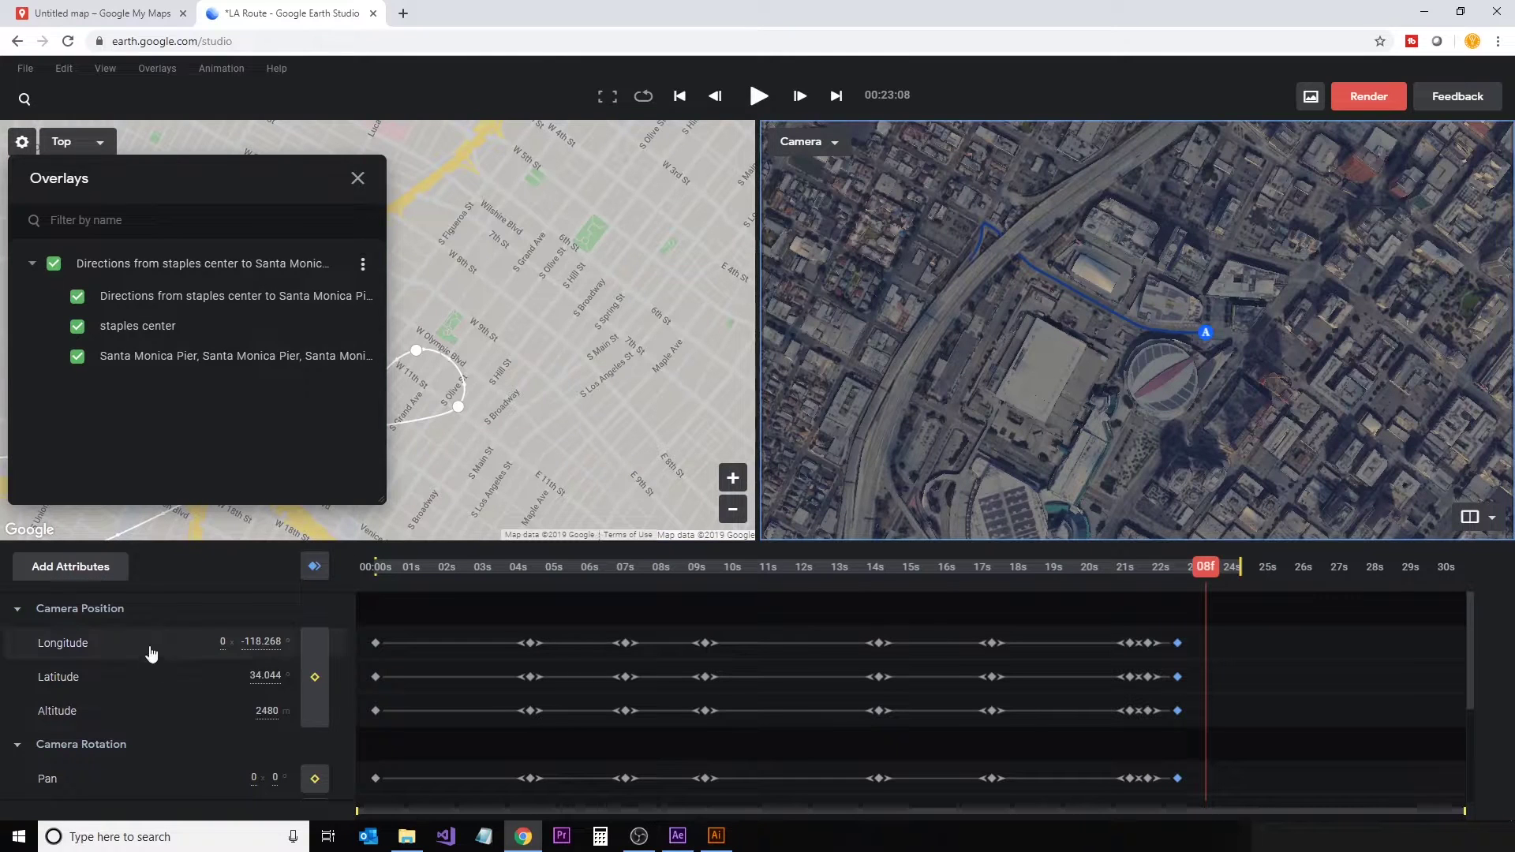
{"action": "left_click", "coordinate": [315, 575]}
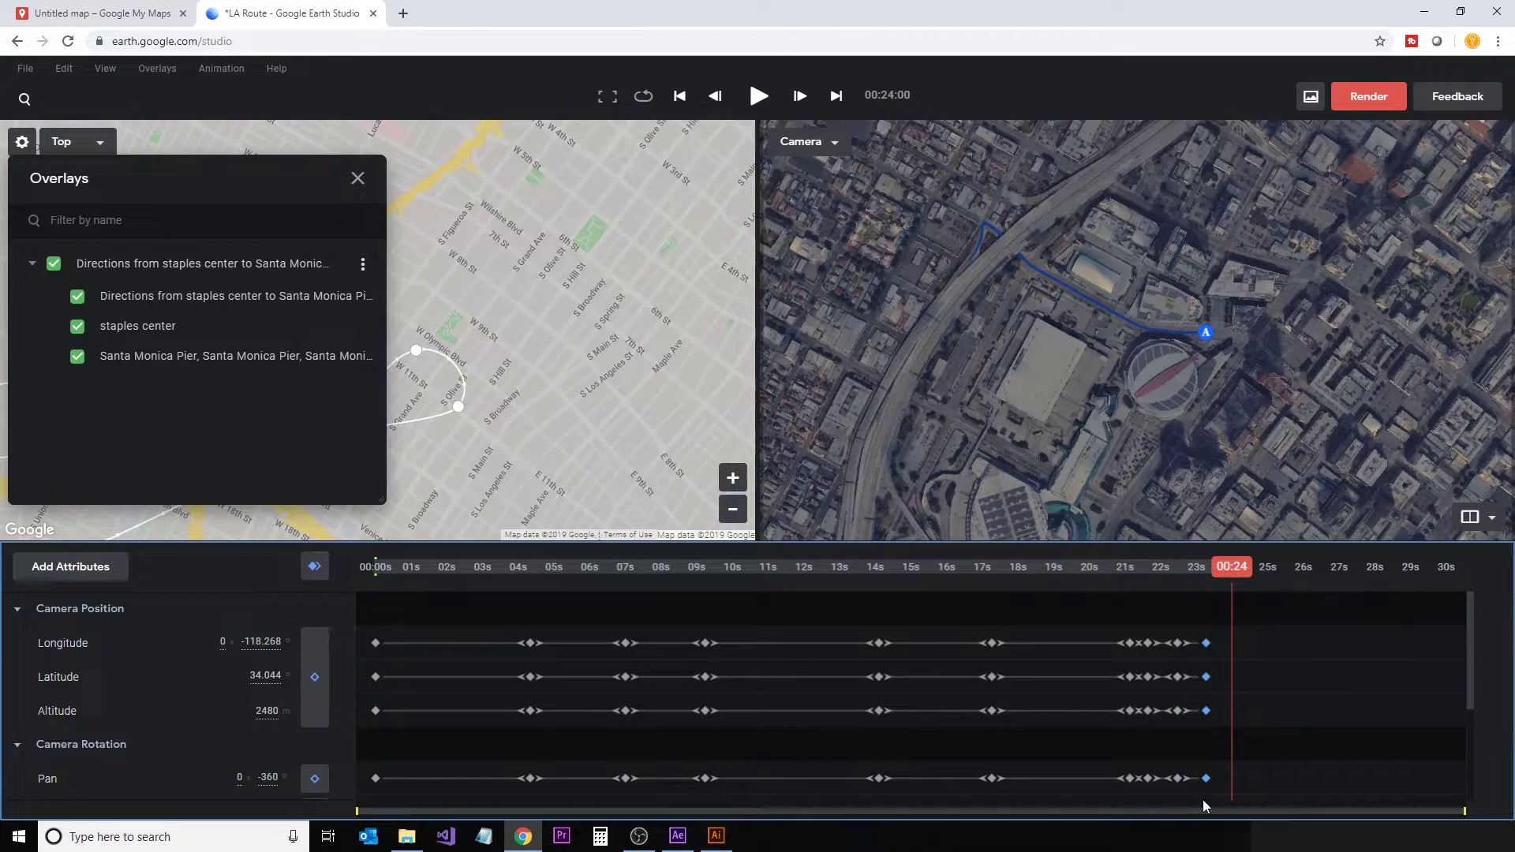
Step: Frame the Santa Monica Pier end of the route from above and keyframe the camera at 00:24:00
{"action": "left_click", "coordinate": [147, 358]}
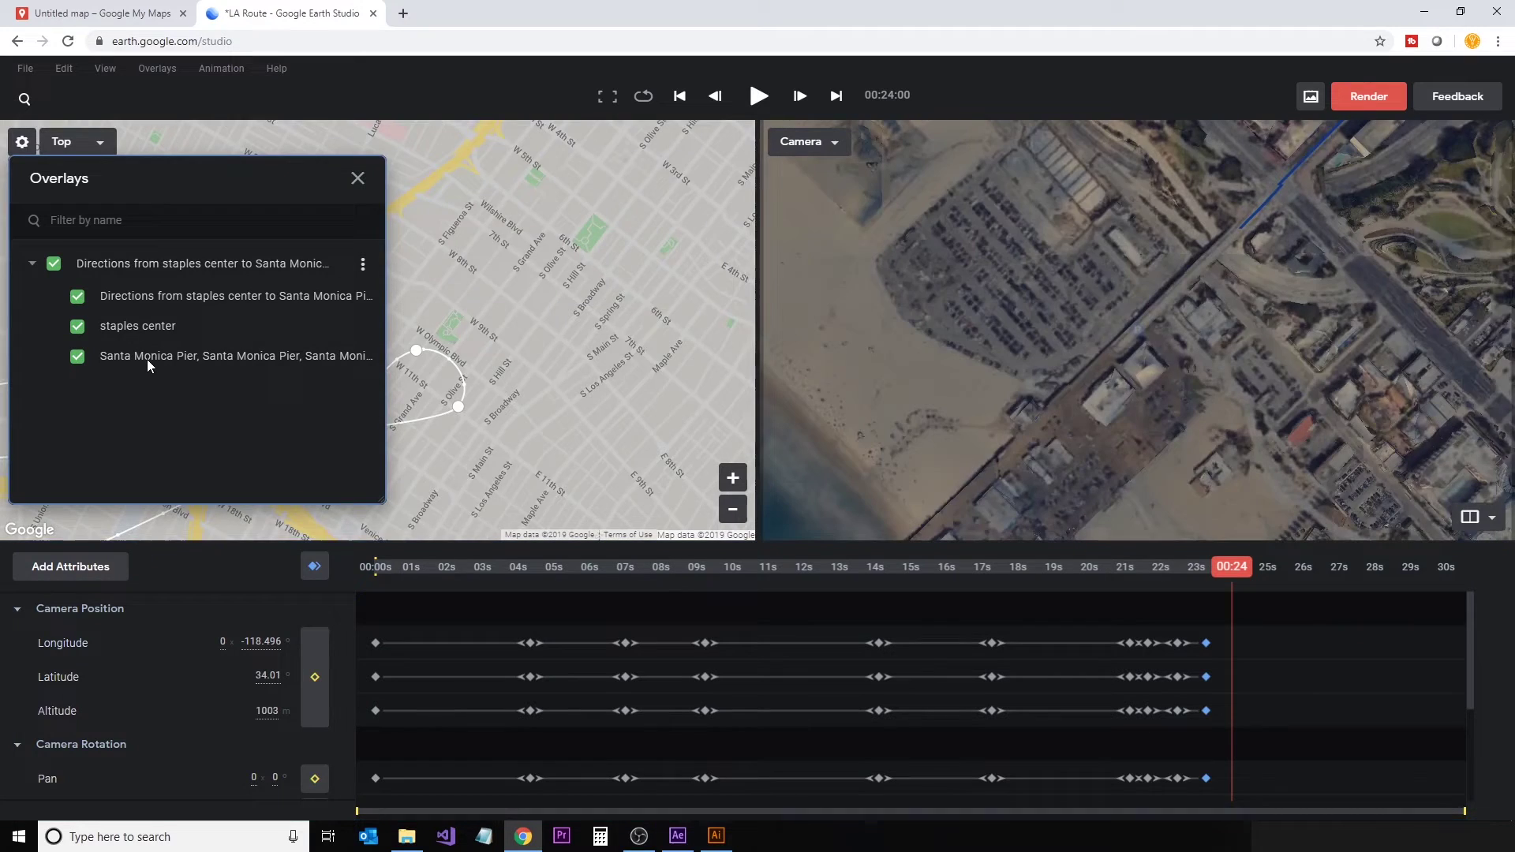
{"action": "scroll", "coordinate": [1348, 230], "scroll_direction": "down", "scroll_amount": 3}
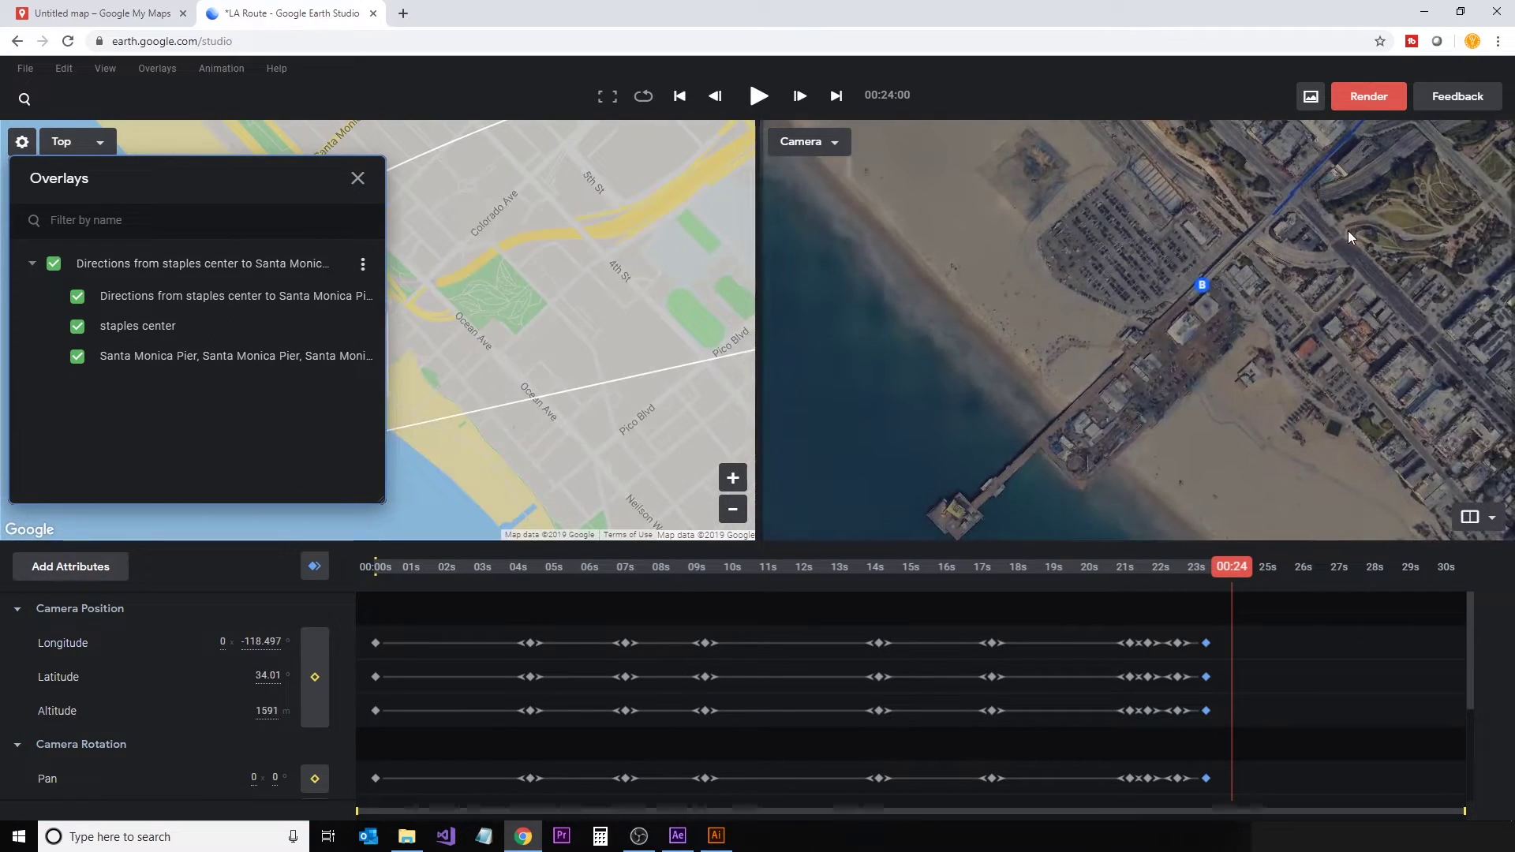
{"action": "left_click_drag", "start_coordinate": [1347, 231], "coordinate": [1088, 346]}
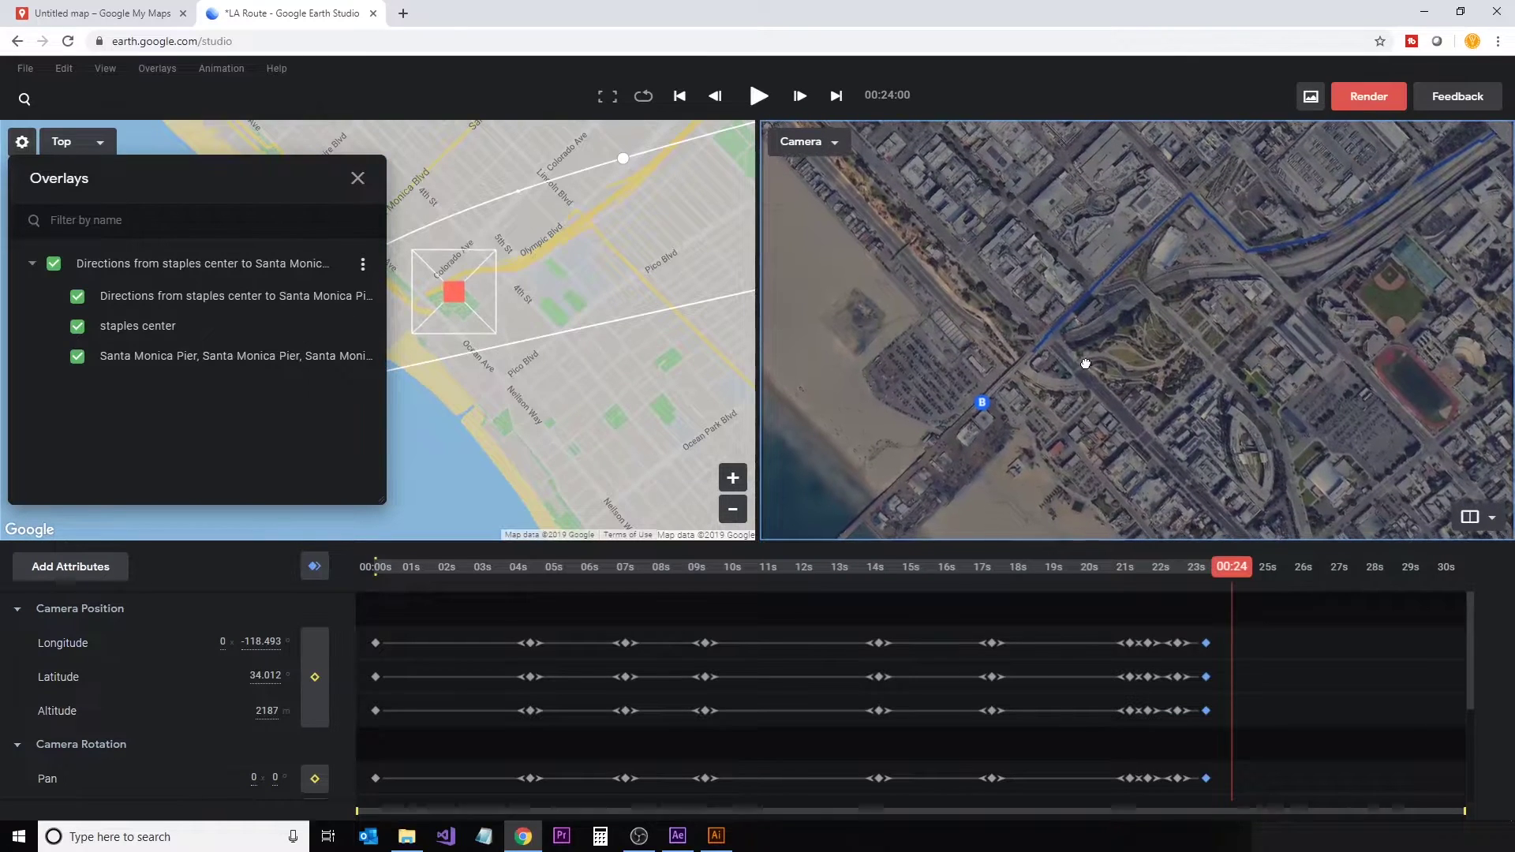
{"action": "left_click", "coordinate": [316, 570]}
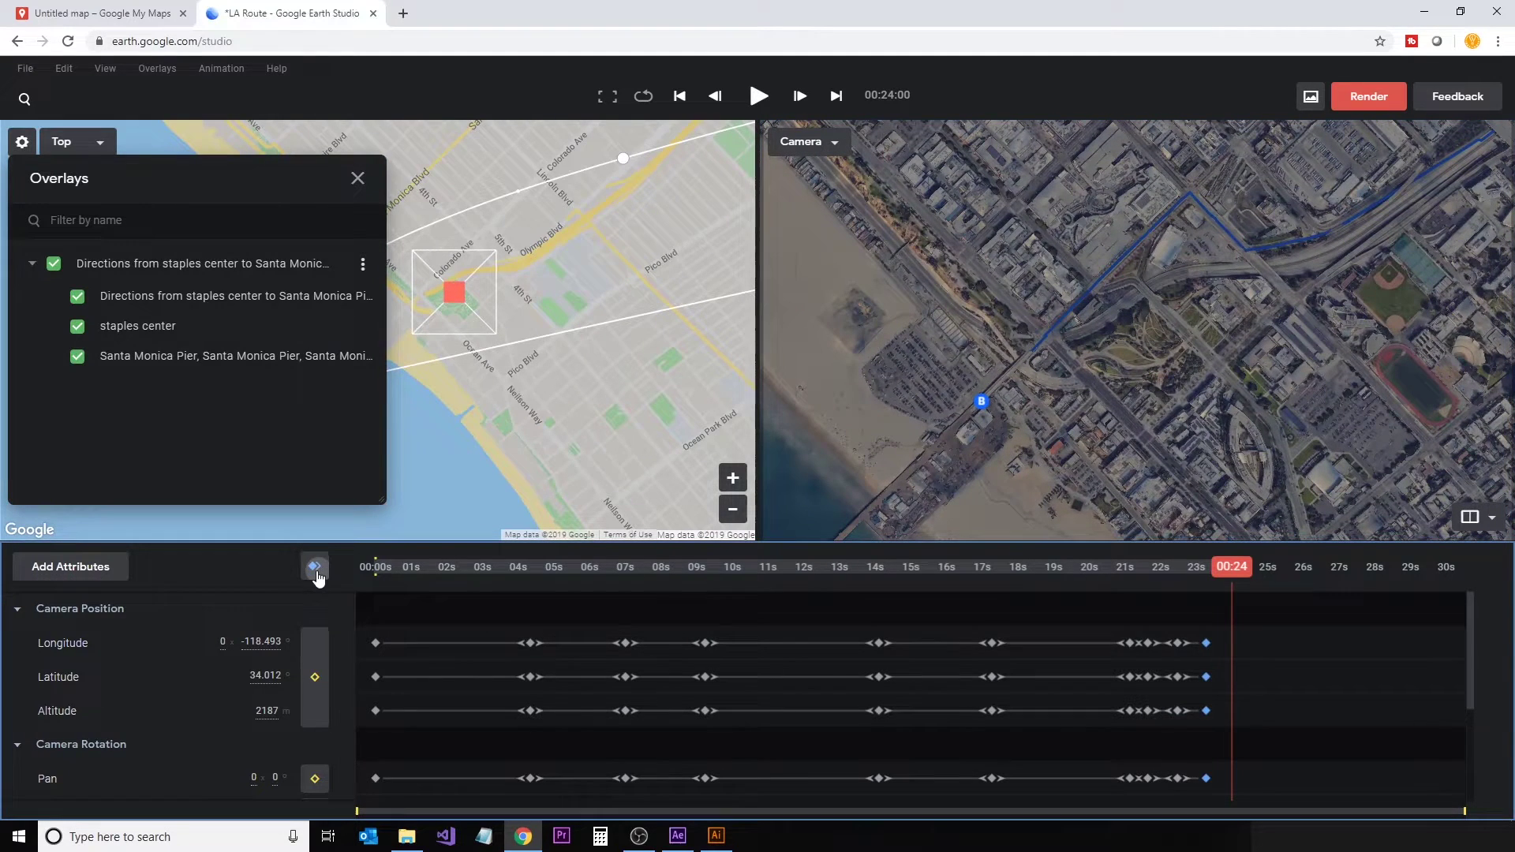
Step: Set the camera position, pan and tilt keyframes of the pier view at 00:21:18 to Linear interpolation
{"action": "left_click_drag", "start_coordinate": [1232, 574], "coordinate": [1147, 593]}
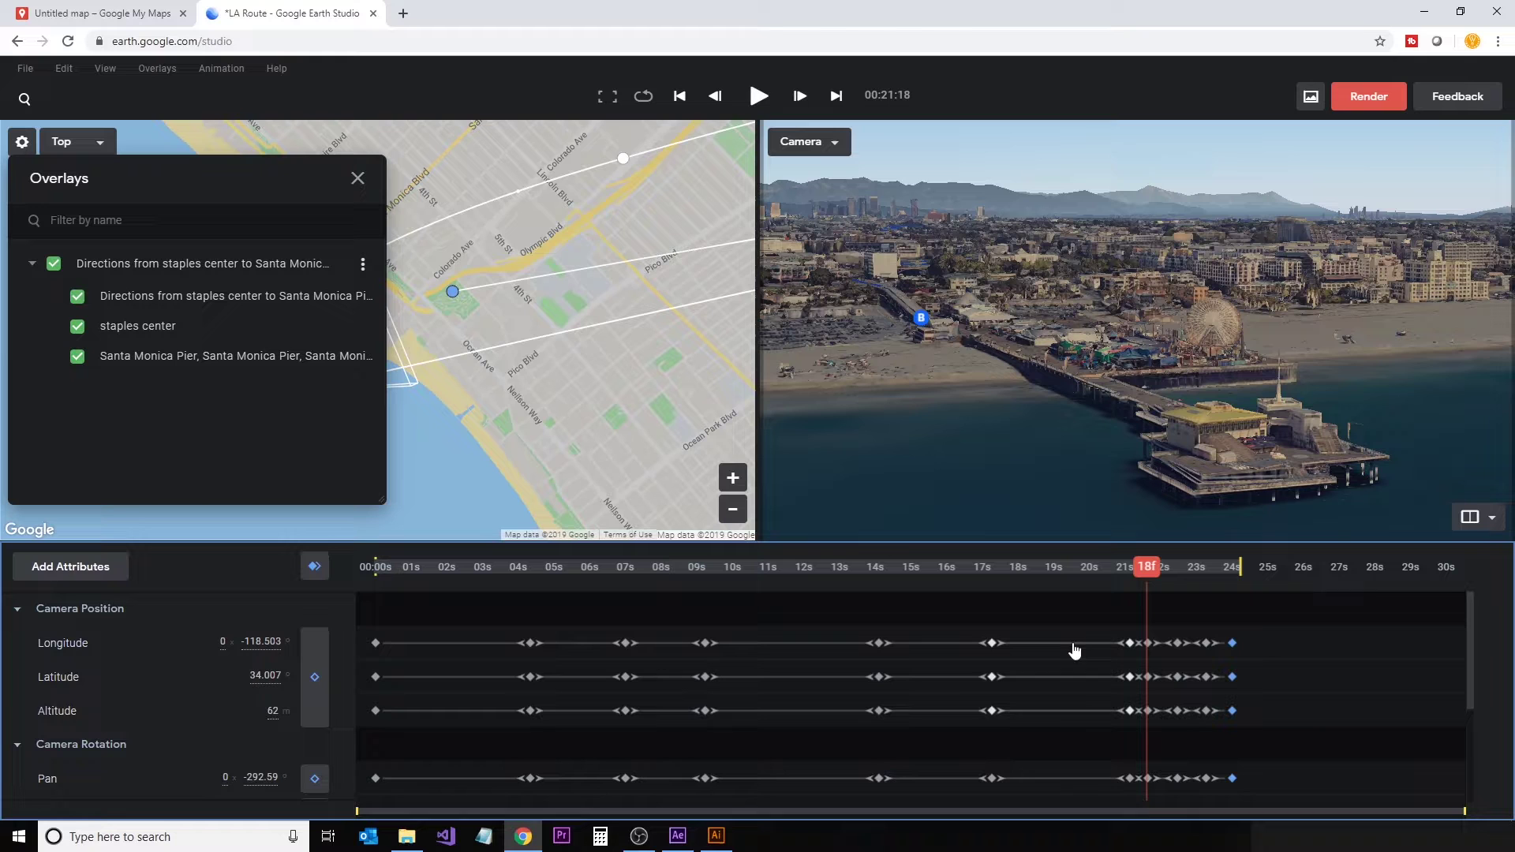
{"action": "right_click", "coordinate": [1148, 645]}
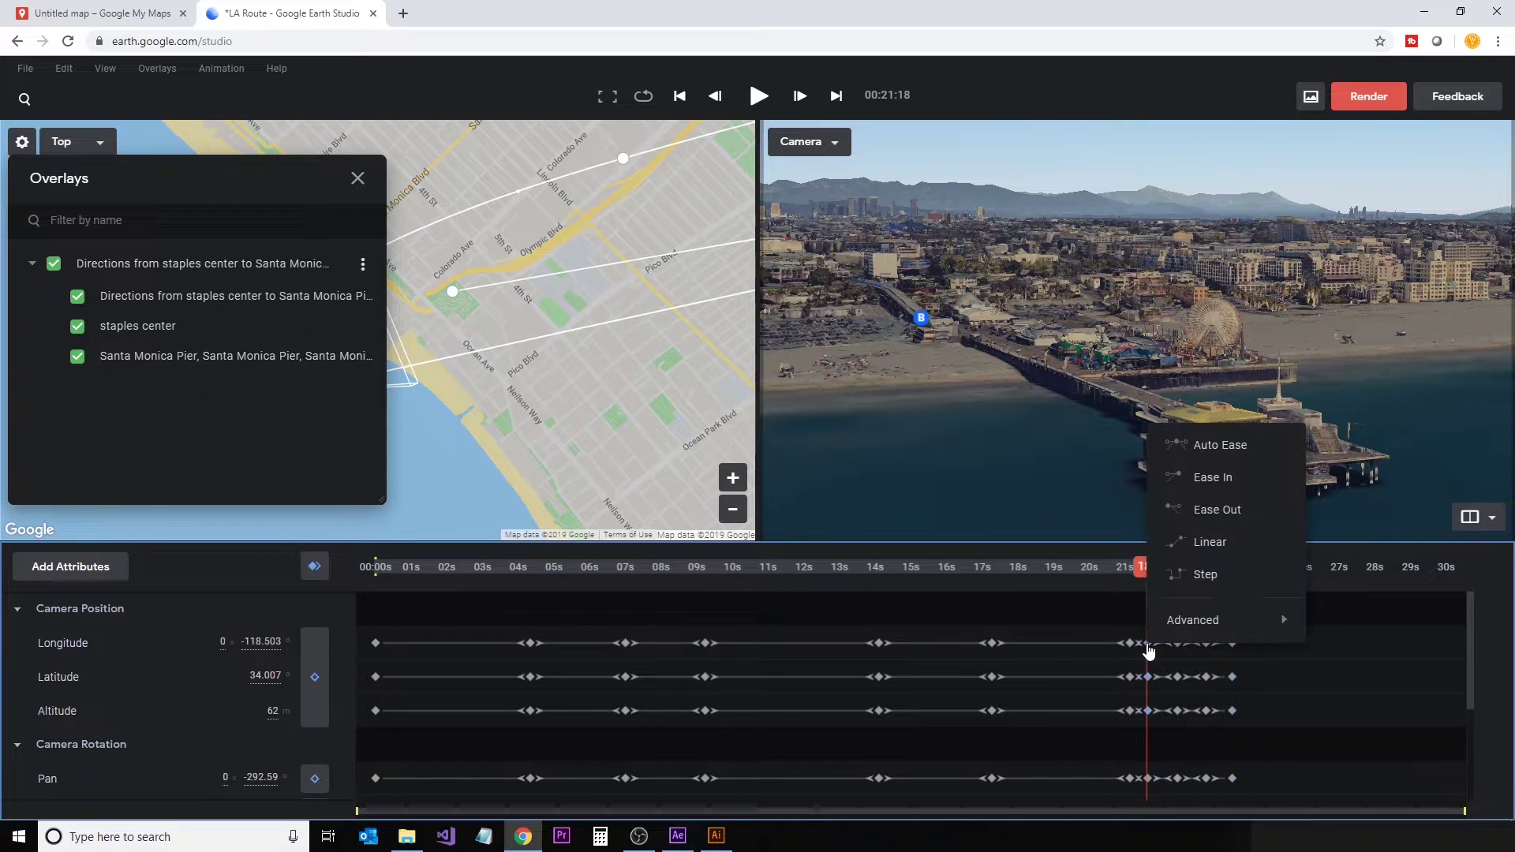
{"action": "left_click", "coordinate": [1212, 543]}
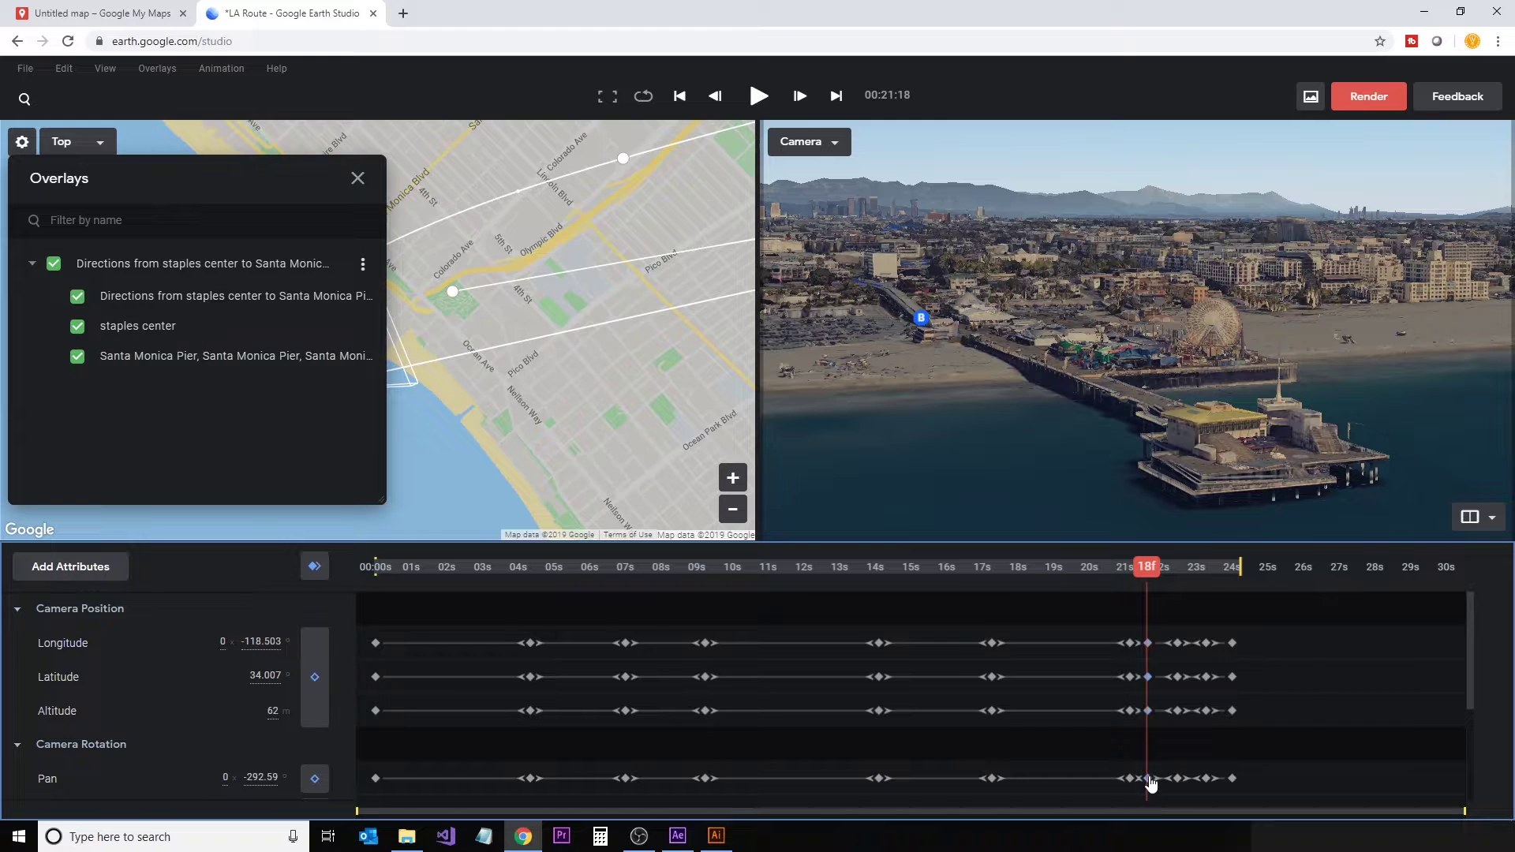
{"action": "right_click", "coordinate": [1149, 779]}
{"action": "left_click", "coordinate": [1220, 683]}
{"action": "scroll", "coordinate": [1176, 742], "scroll_direction": "down", "scroll_amount": 1}
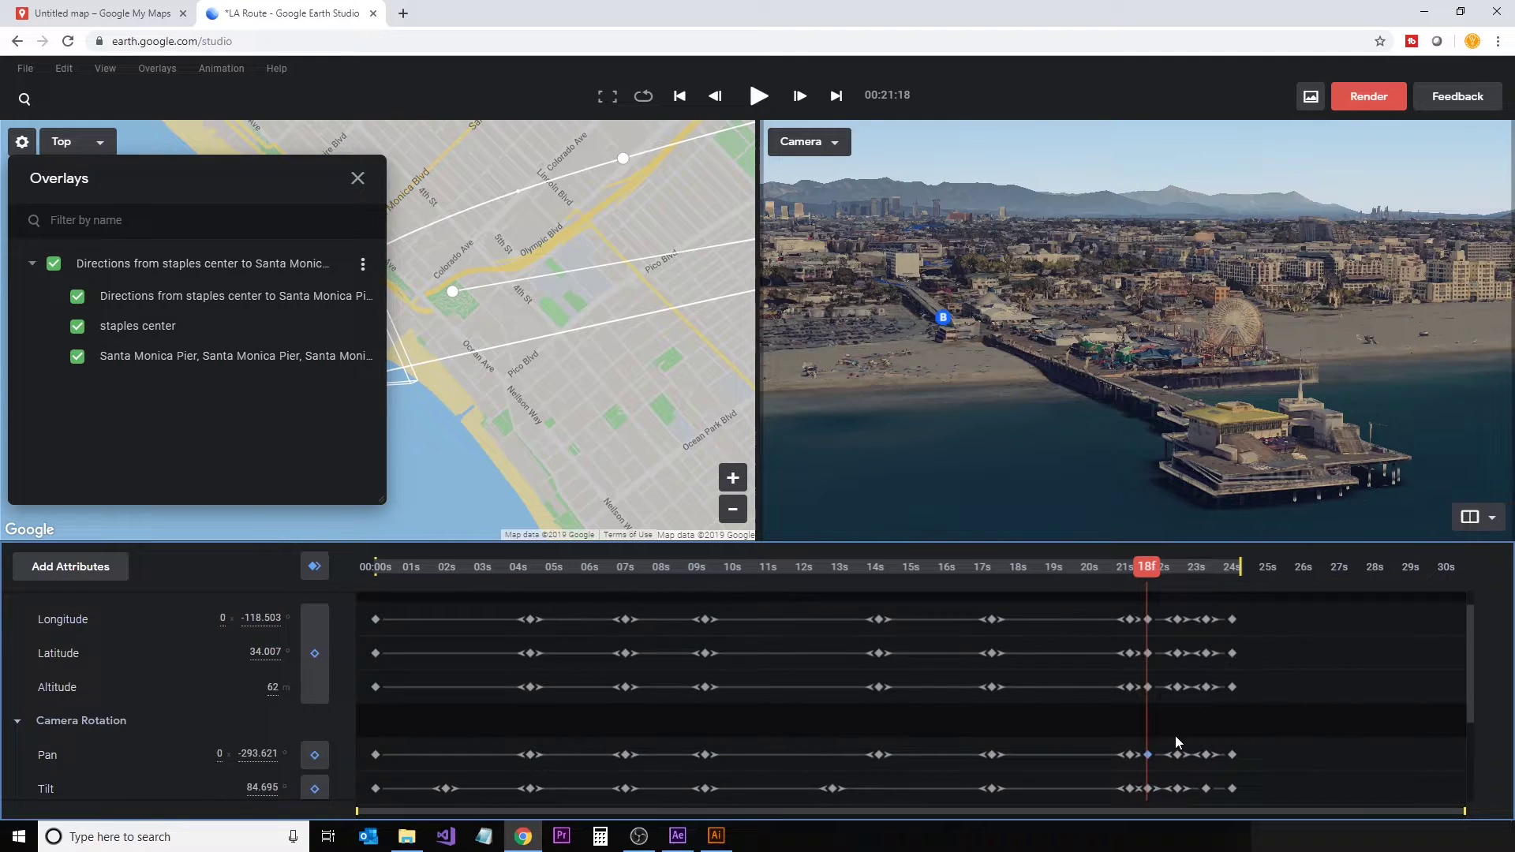
{"action": "scroll", "coordinate": [1176, 741], "scroll_direction": "down", "scroll_amount": 1}
{"action": "right_click", "coordinate": [1151, 732]}
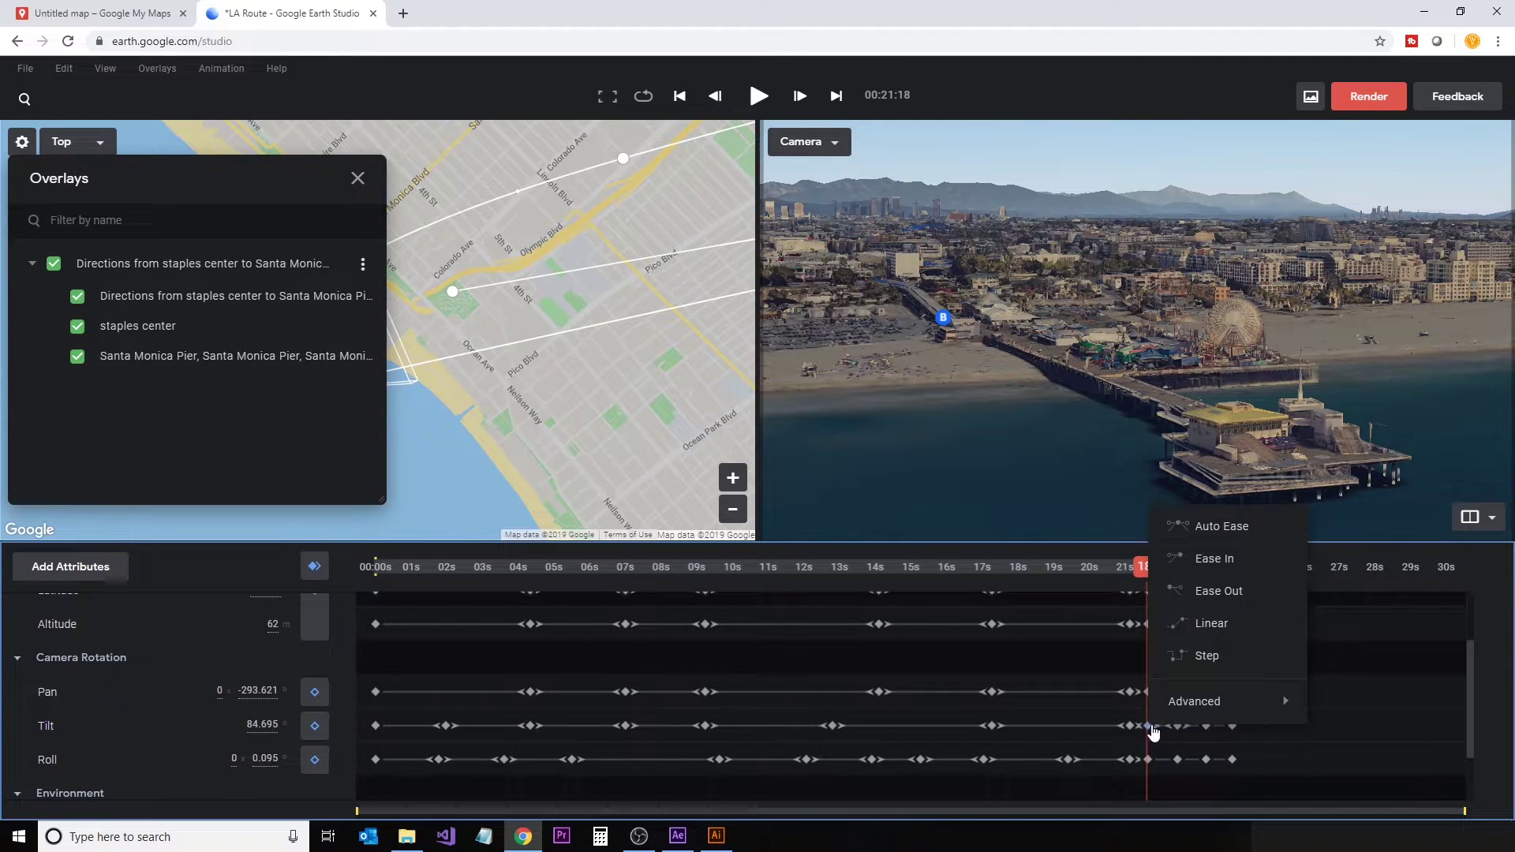
{"action": "left_click", "coordinate": [1211, 636]}
{"action": "scroll", "coordinate": [1156, 769], "scroll_direction": "down", "scroll_amount": 2}
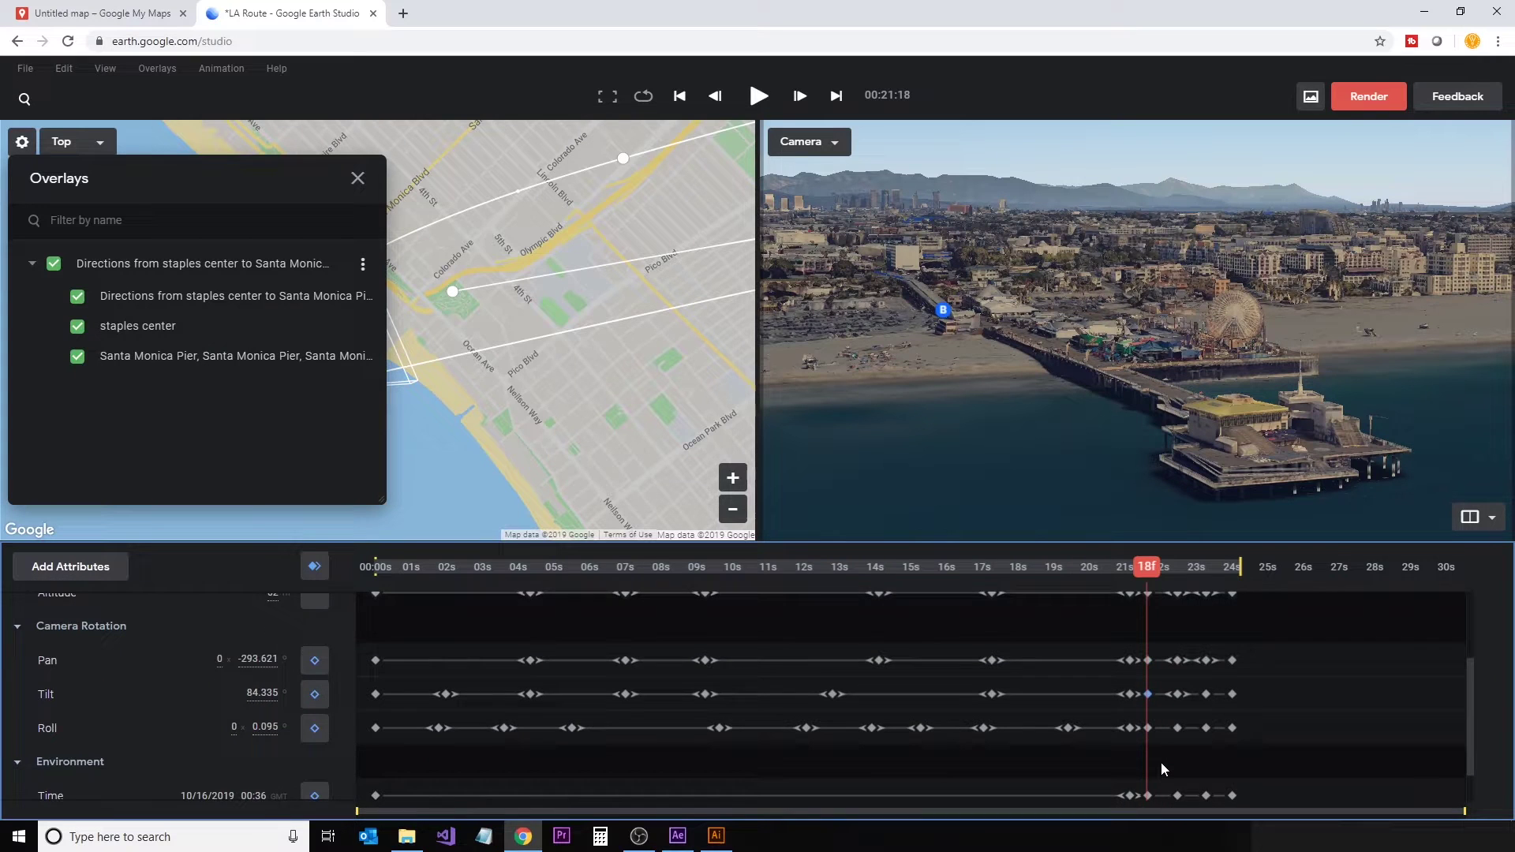
Step: Place a track point on the Staples Center roof at 00:23:08 and name it "Staples Center"
{"action": "left_click", "coordinate": [1136, 566]}
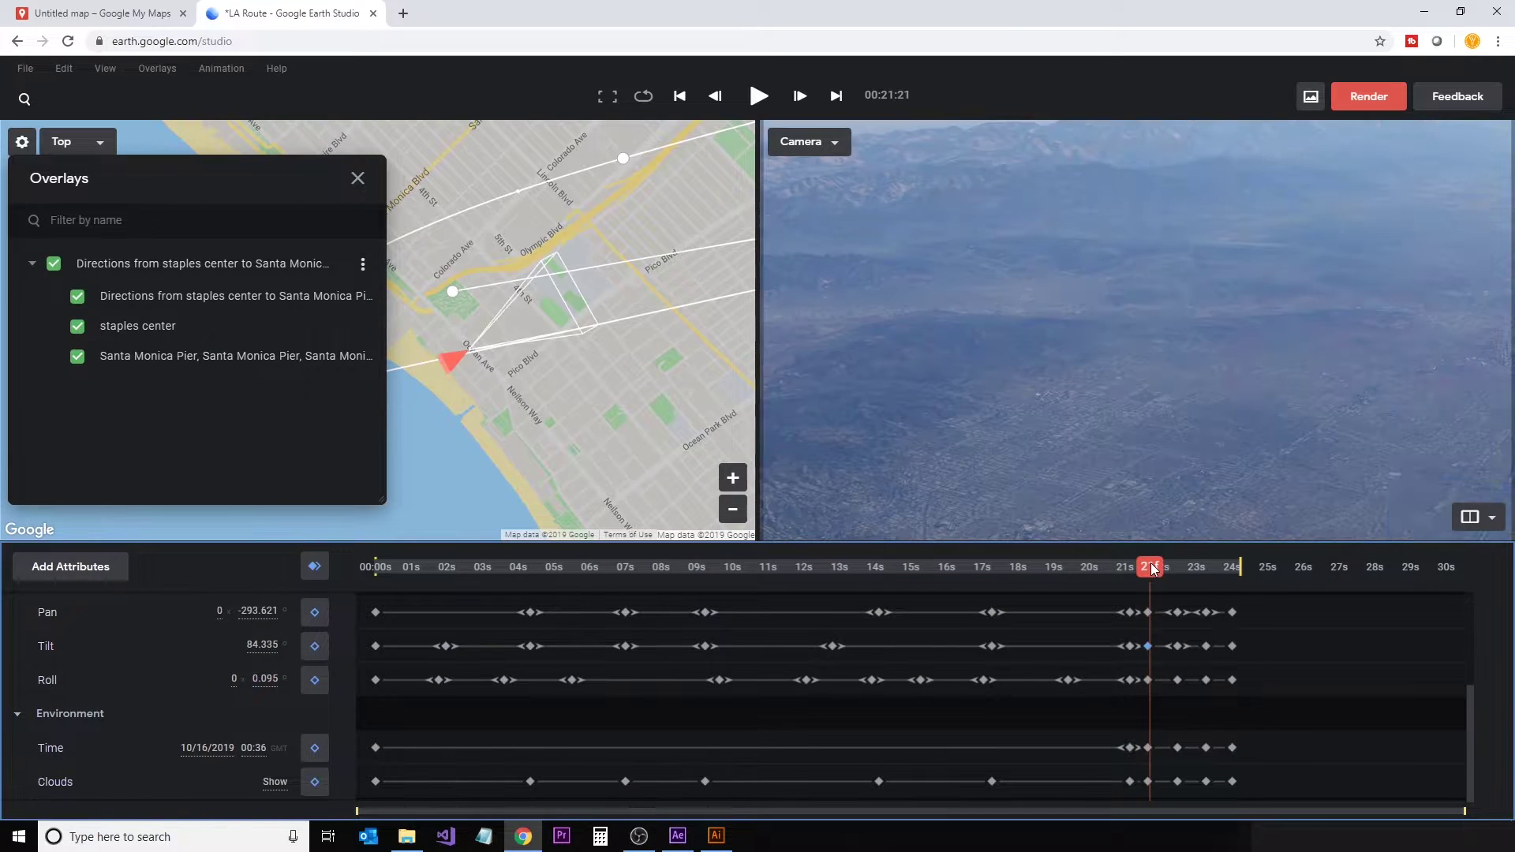
{"action": "left_click_drag", "start_coordinate": [1137, 567], "coordinate": [1209, 576]}
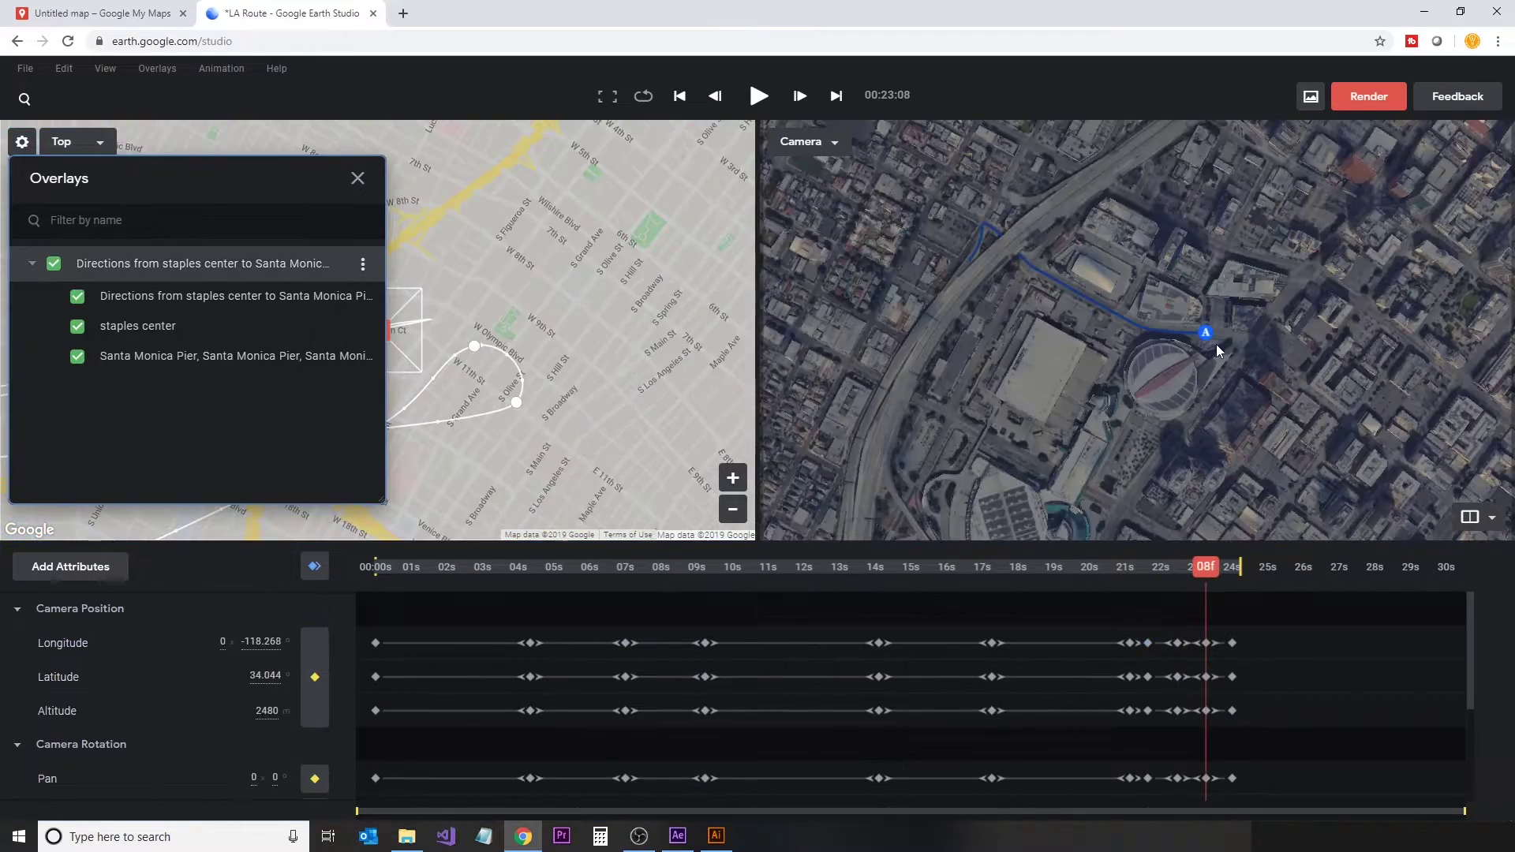
{"action": "scroll", "coordinate": [1215, 345], "scroll_direction": "up", "scroll_amount": 3}
{"action": "scroll", "coordinate": [1214, 343], "scroll_direction": "up", "scroll_amount": 5}
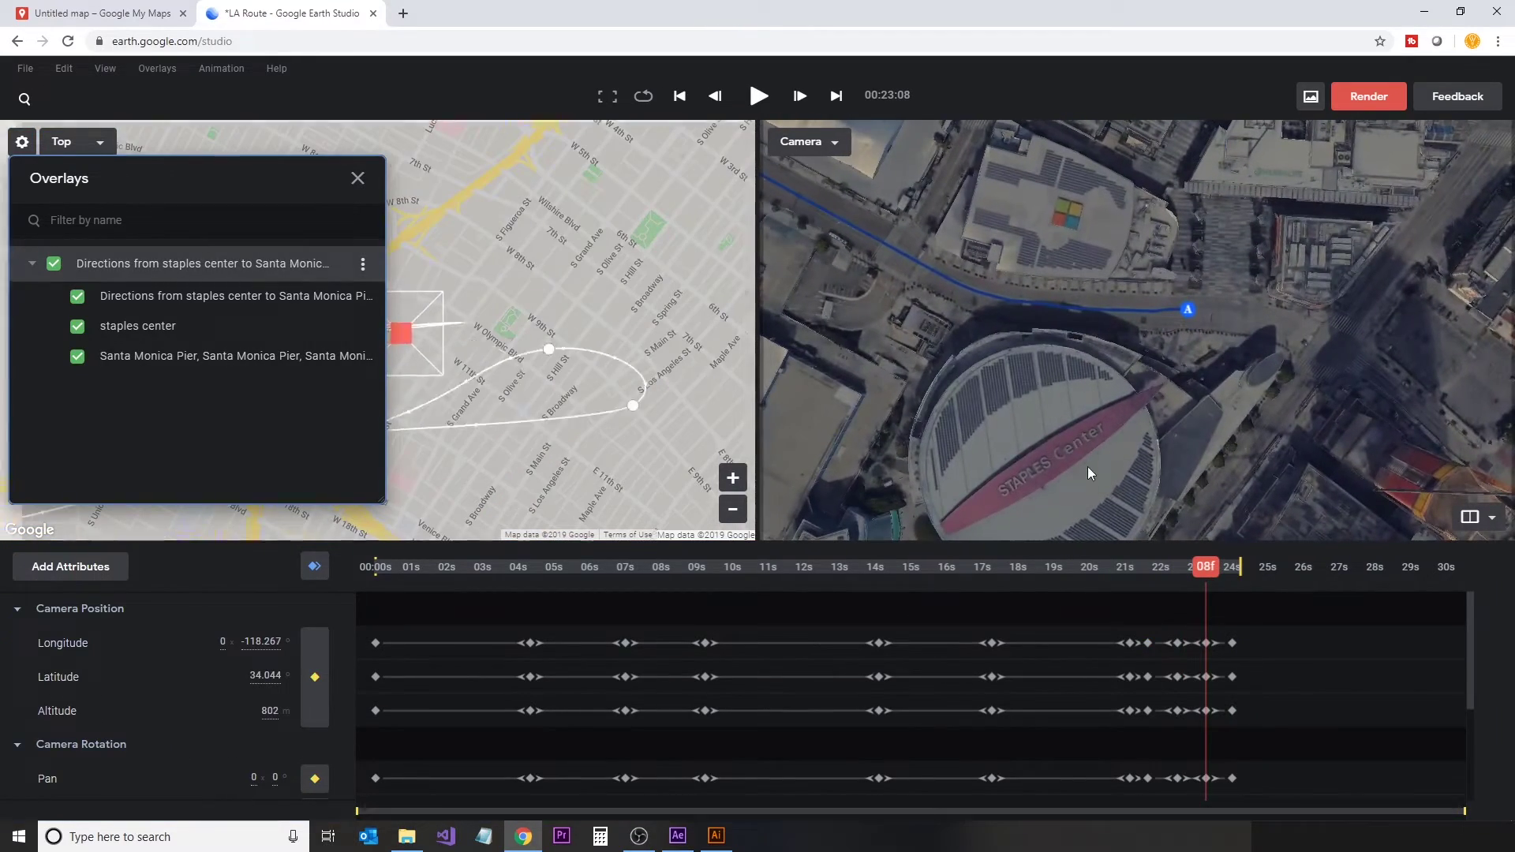
{"action": "right_click", "coordinate": [1041, 466]}
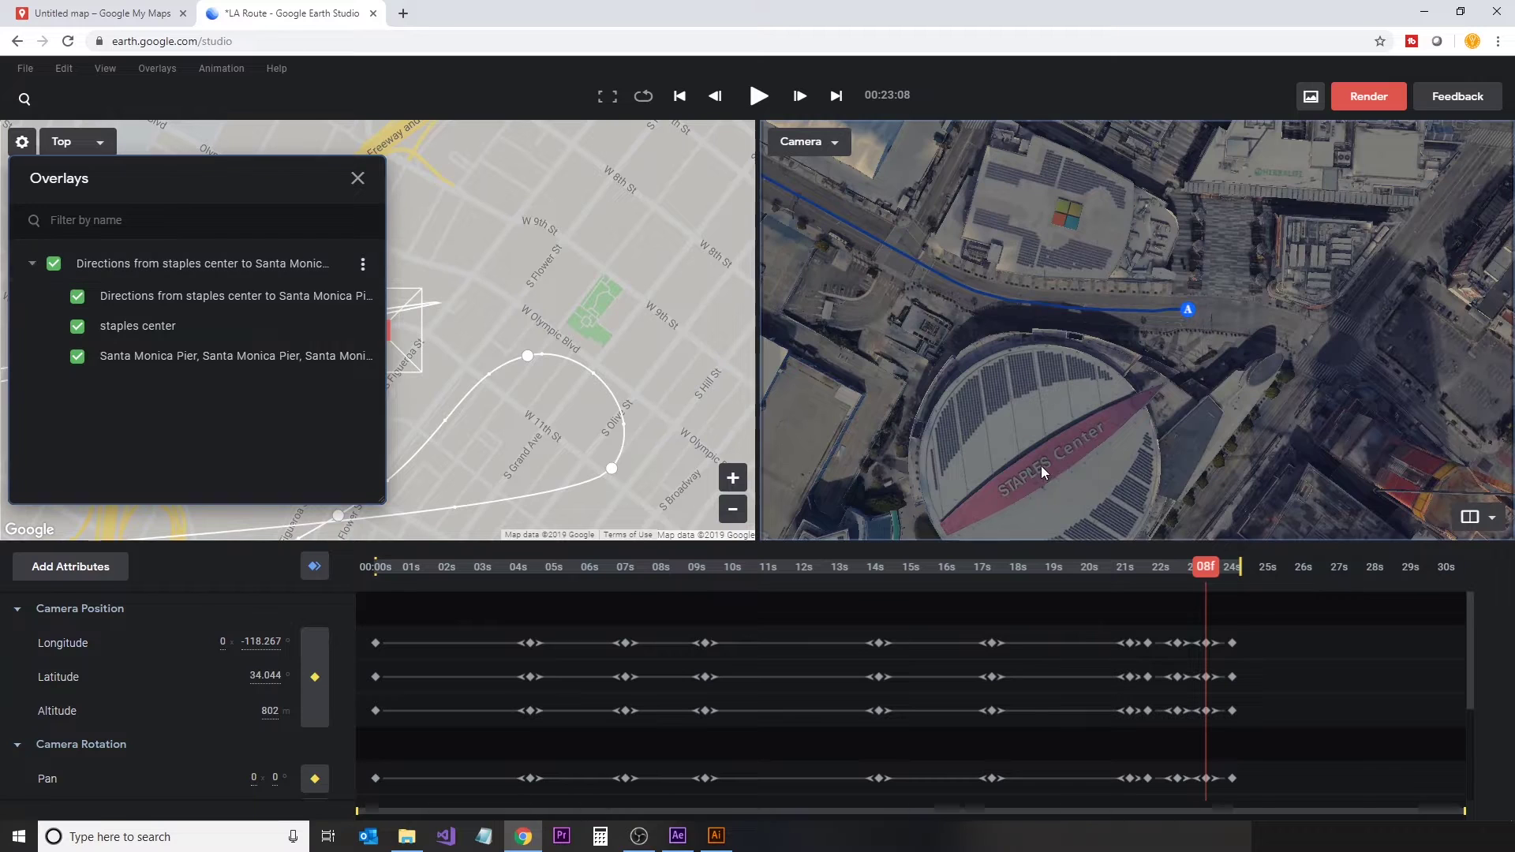
{"action": "left_click", "coordinate": [1127, 521]}
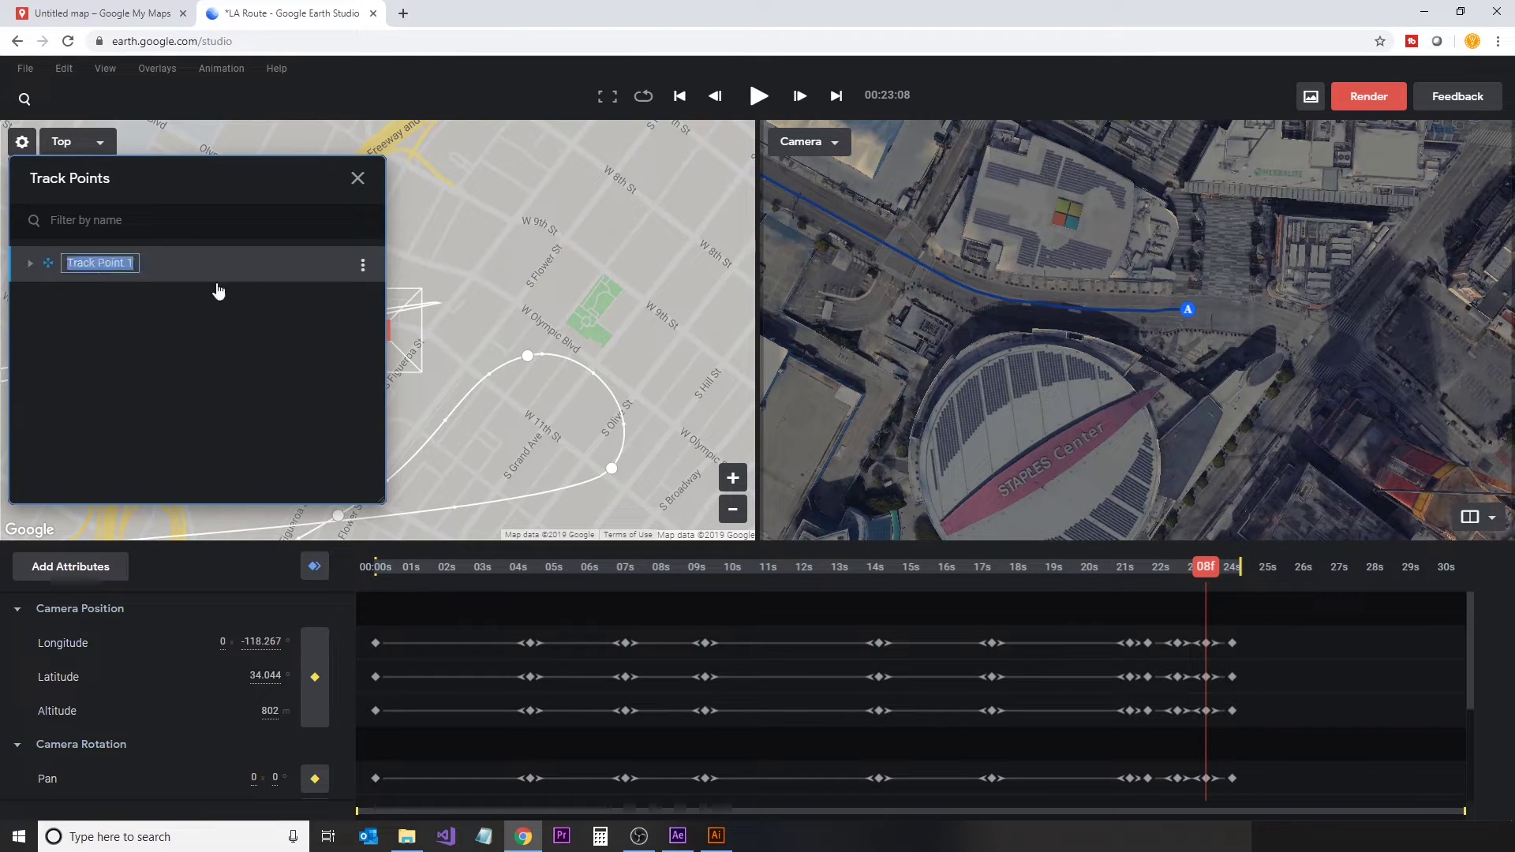
{"action": "type", "text": "Staples Center"}
{"action": "key", "text": "Return"}
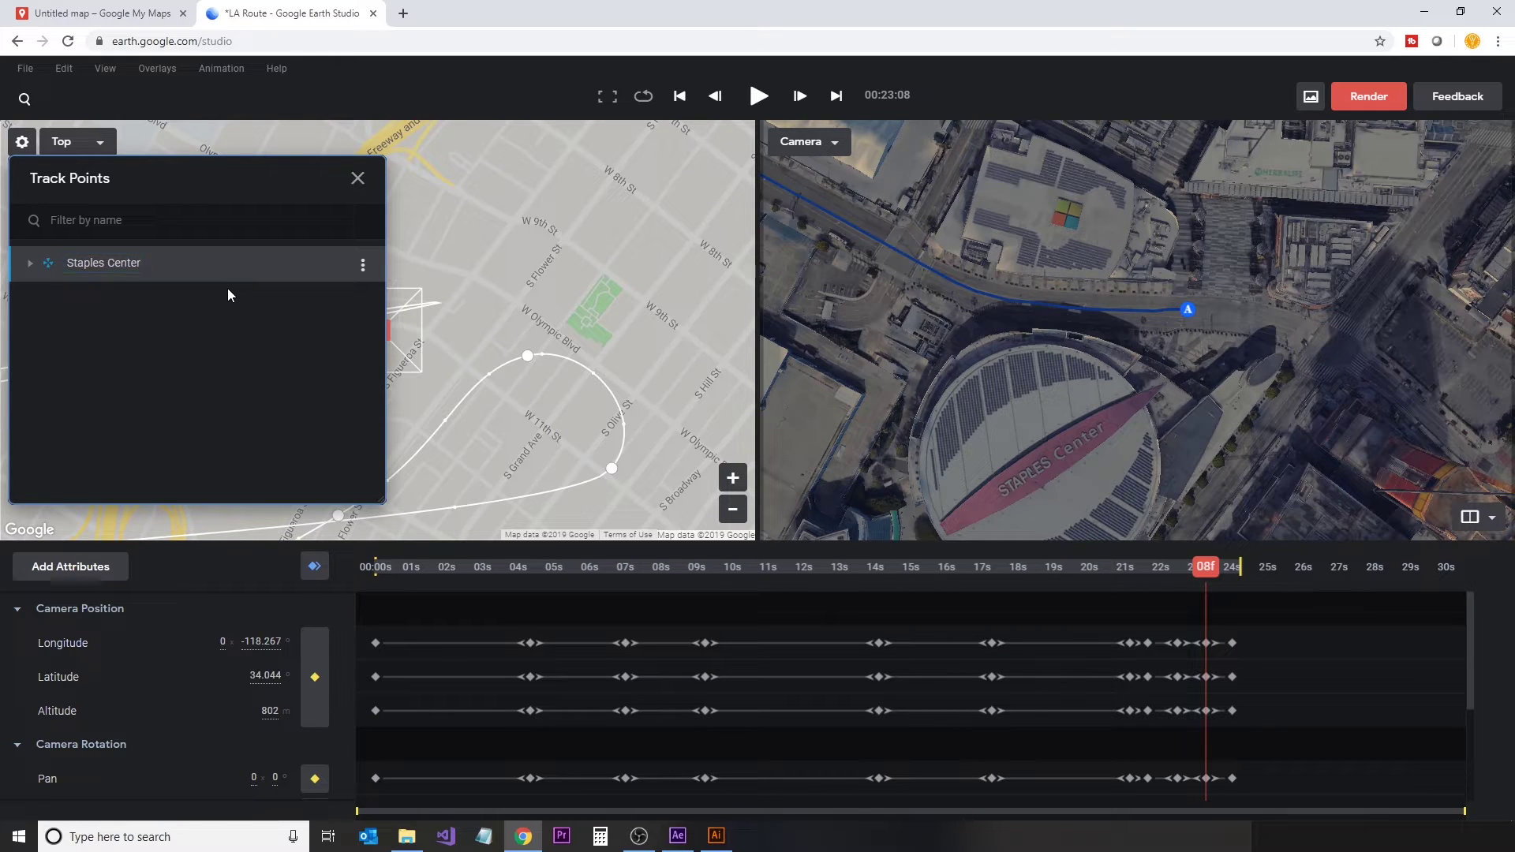
Step: Place a track point near the pier end of the route at 00:24:00 and name it "Santa Monica"
{"action": "left_click", "coordinate": [1202, 574]}
{"action": "key", "text": "k"}
{"action": "key", "text": "k"}
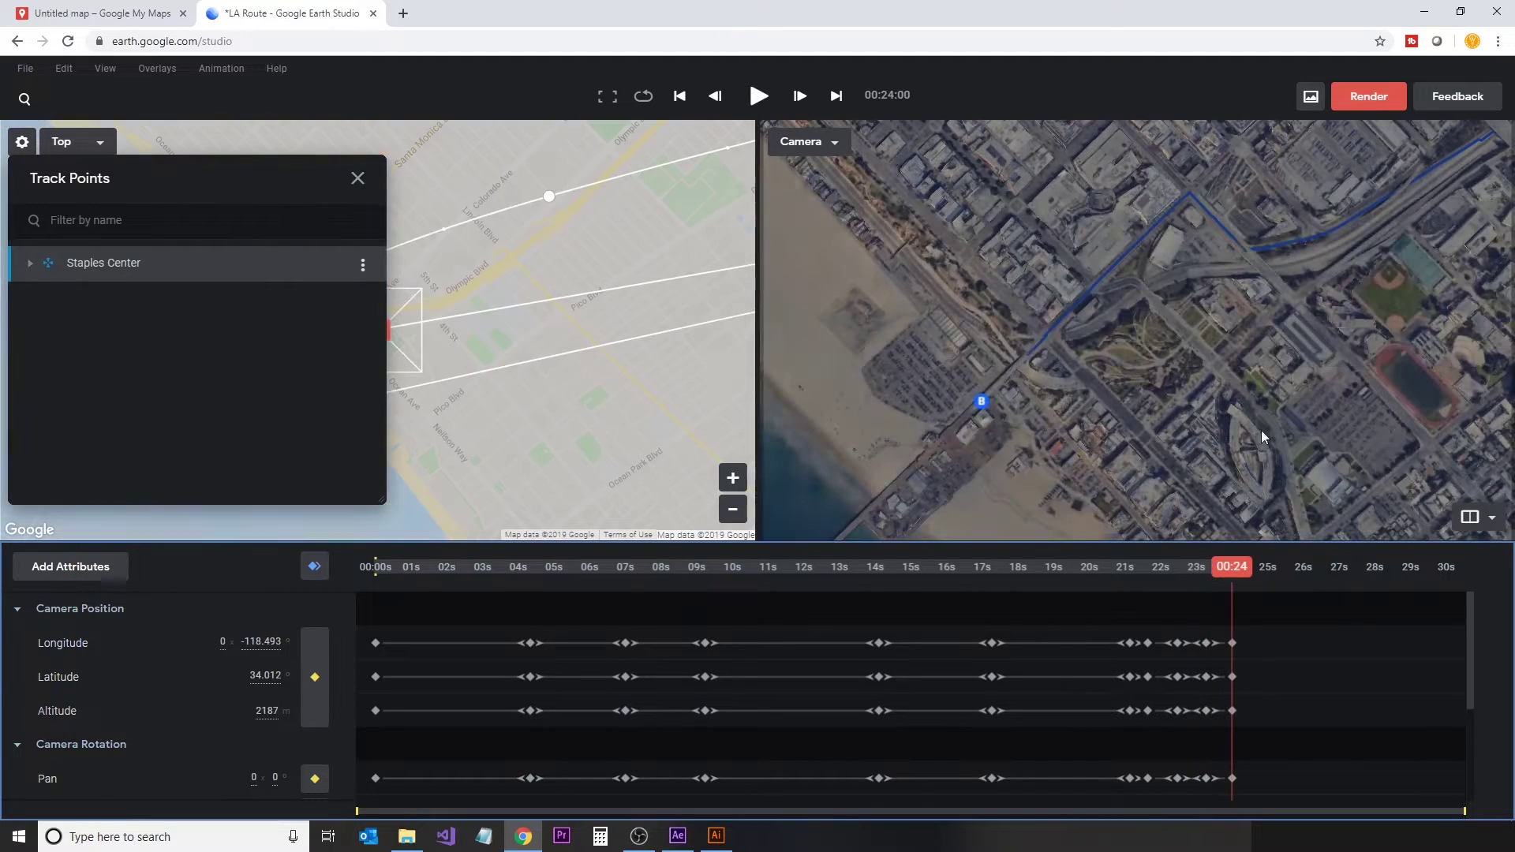
{"action": "scroll", "coordinate": [943, 473], "scroll_direction": "up", "scroll_amount": 5}
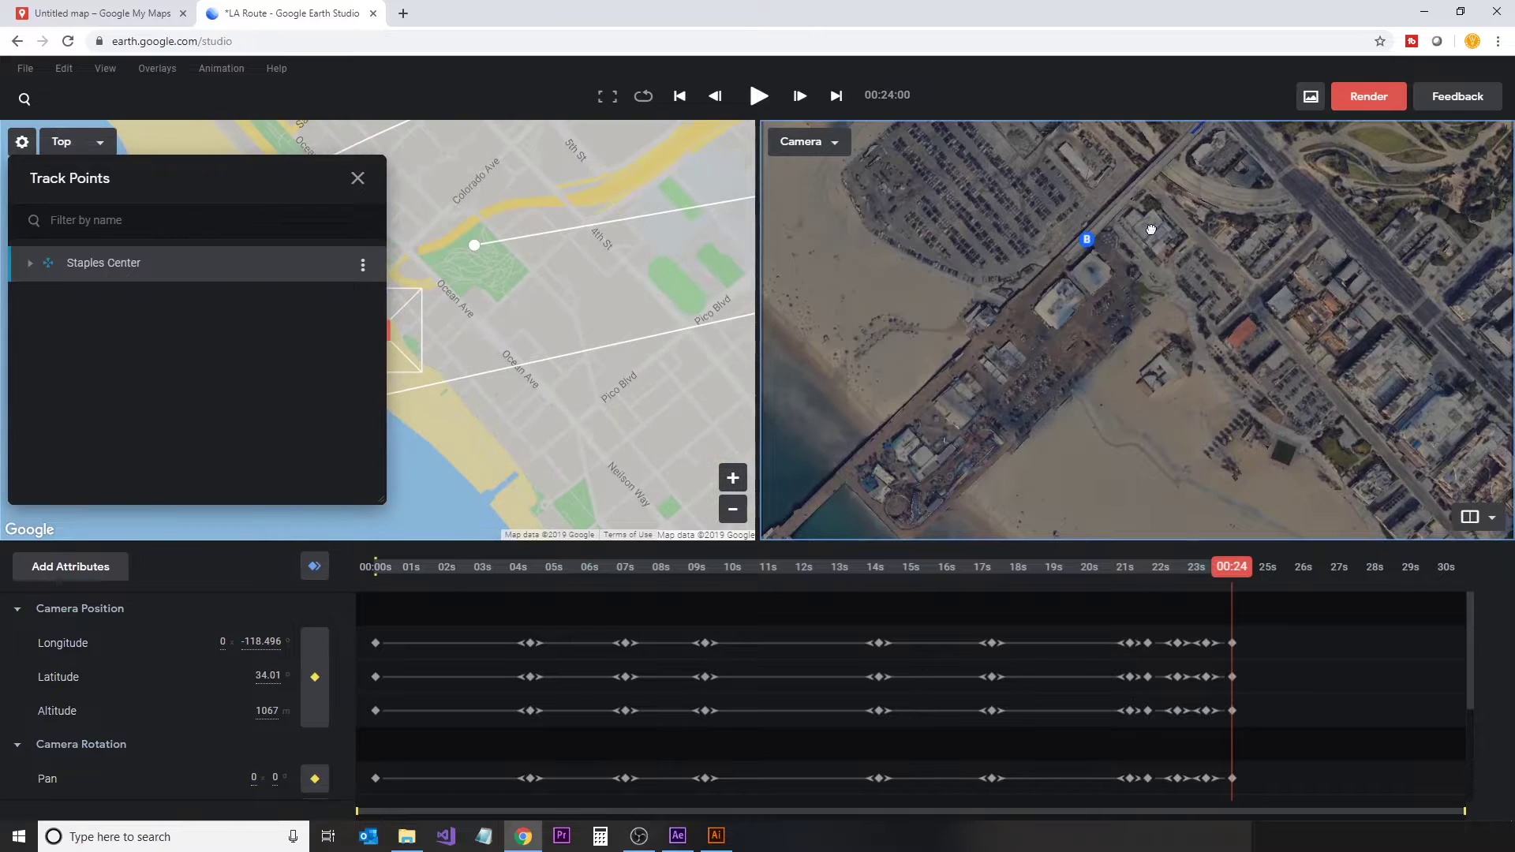
{"action": "left_click_drag", "start_coordinate": [1150, 229], "coordinate": [1091, 300]}
{"action": "right_click", "coordinate": [1159, 176]}
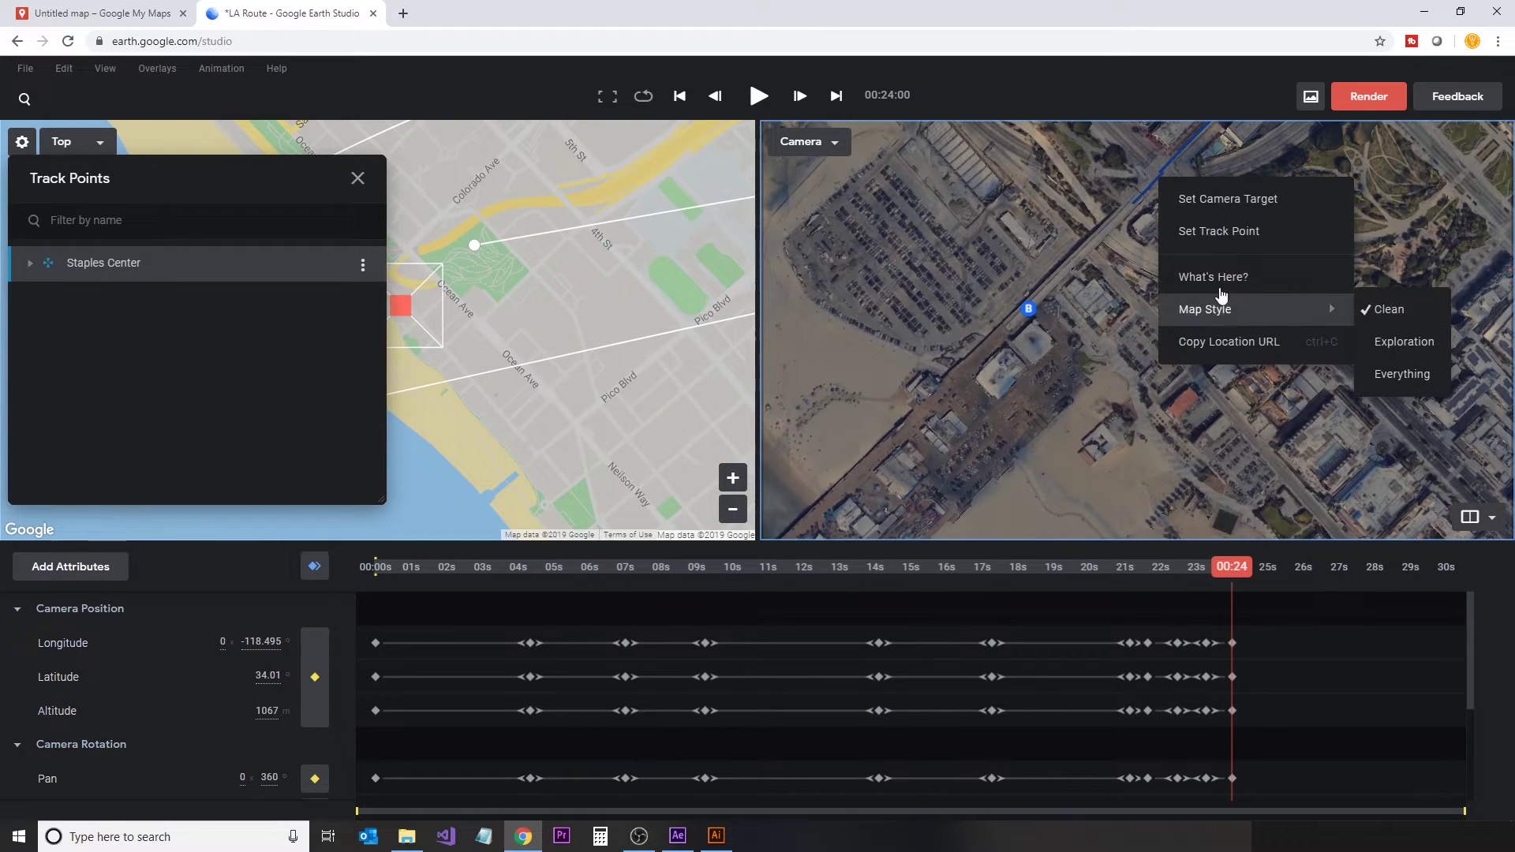
{"action": "left_click", "coordinate": [1219, 231]}
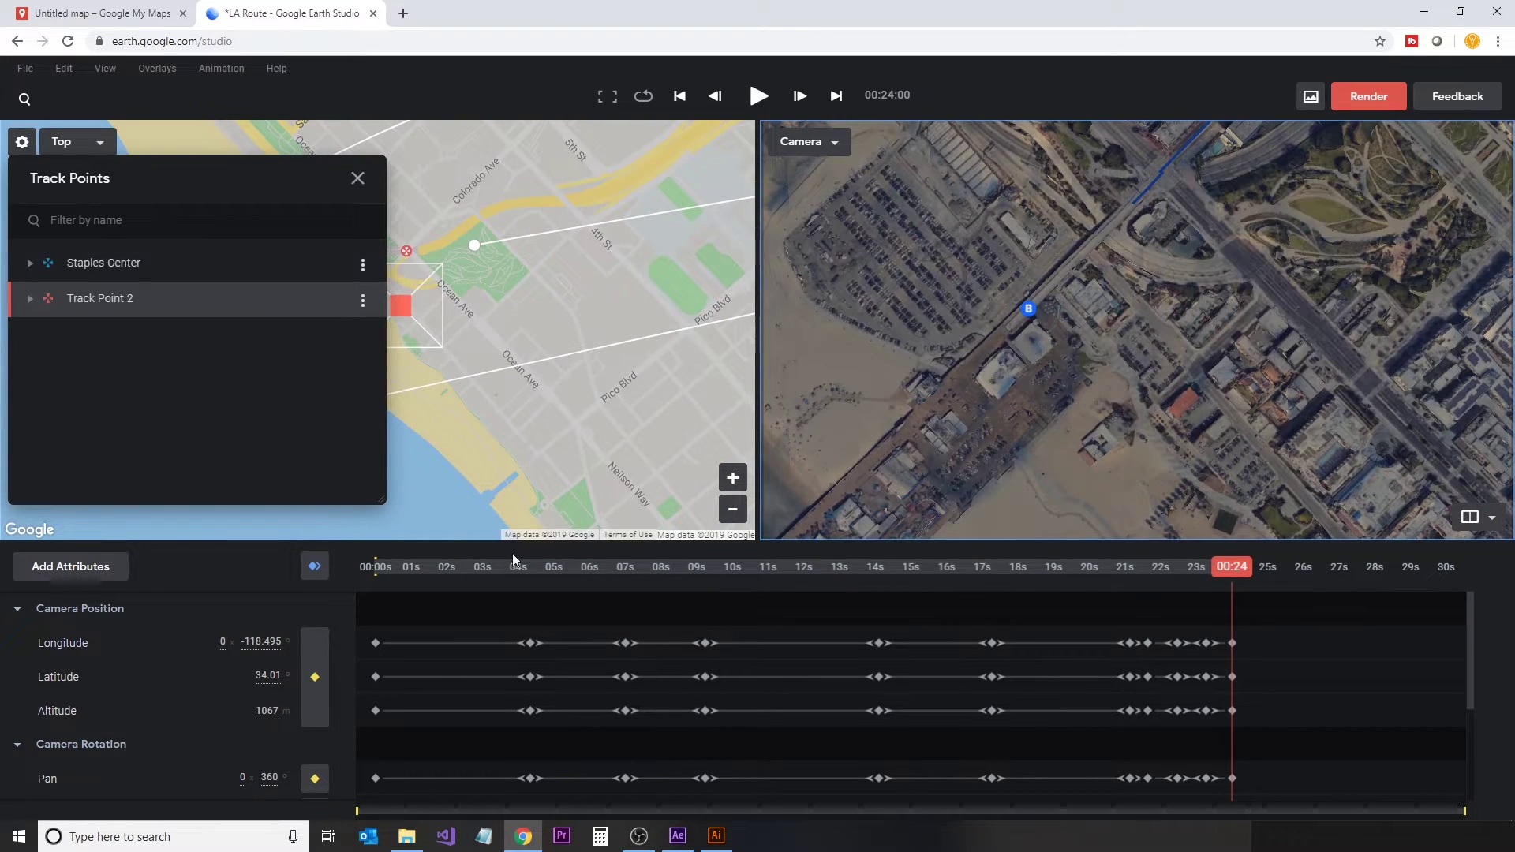
{"action": "double_click", "coordinate": [114, 298]}
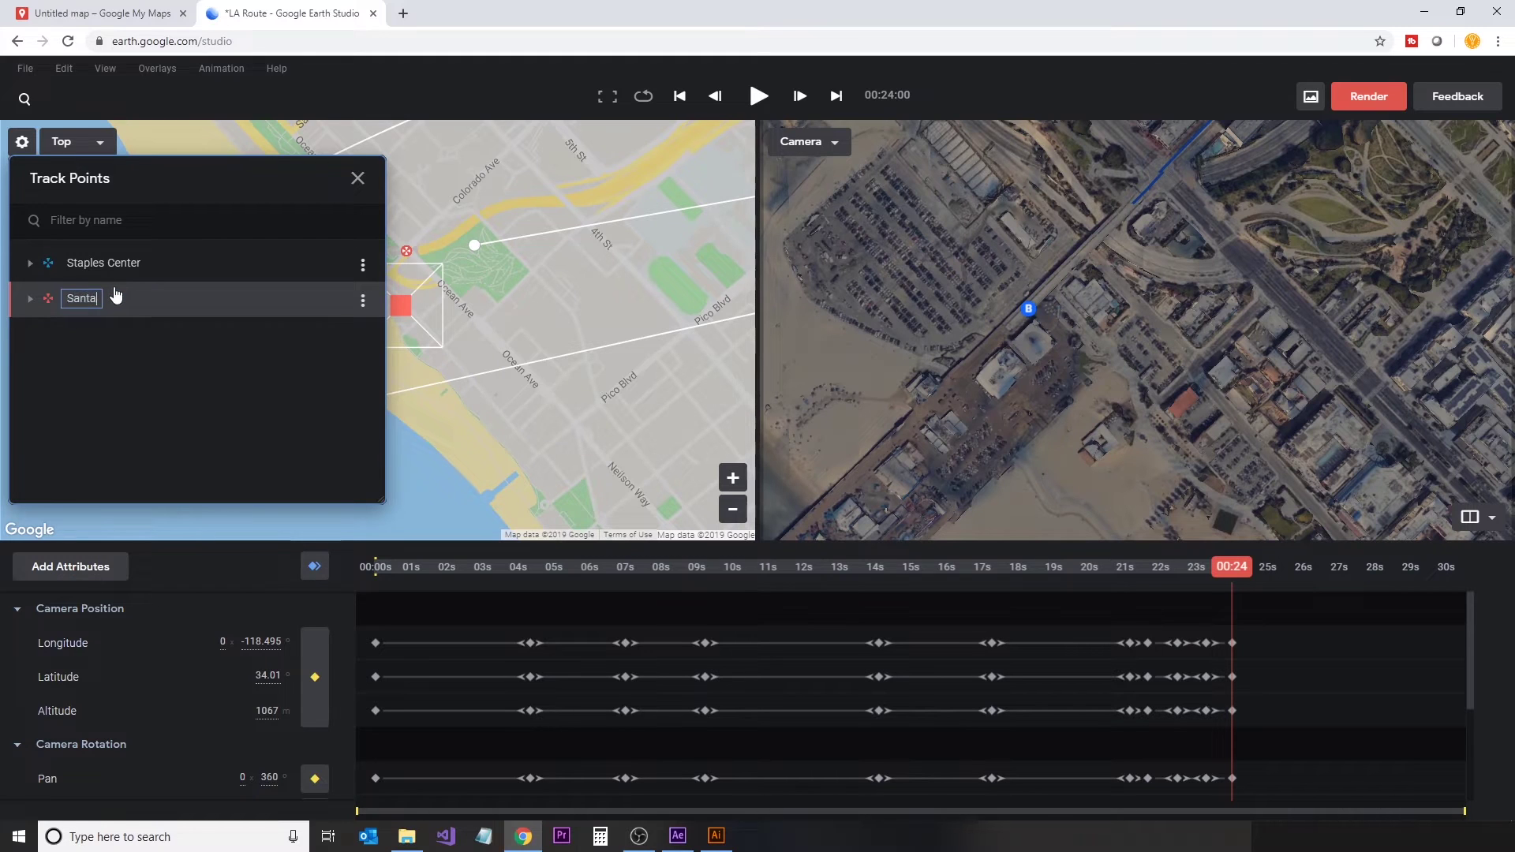
{"action": "type", "text": "Santa Monica"}
{"action": "key", "text": "Return"}
{"action": "left_click", "coordinate": [358, 179]}
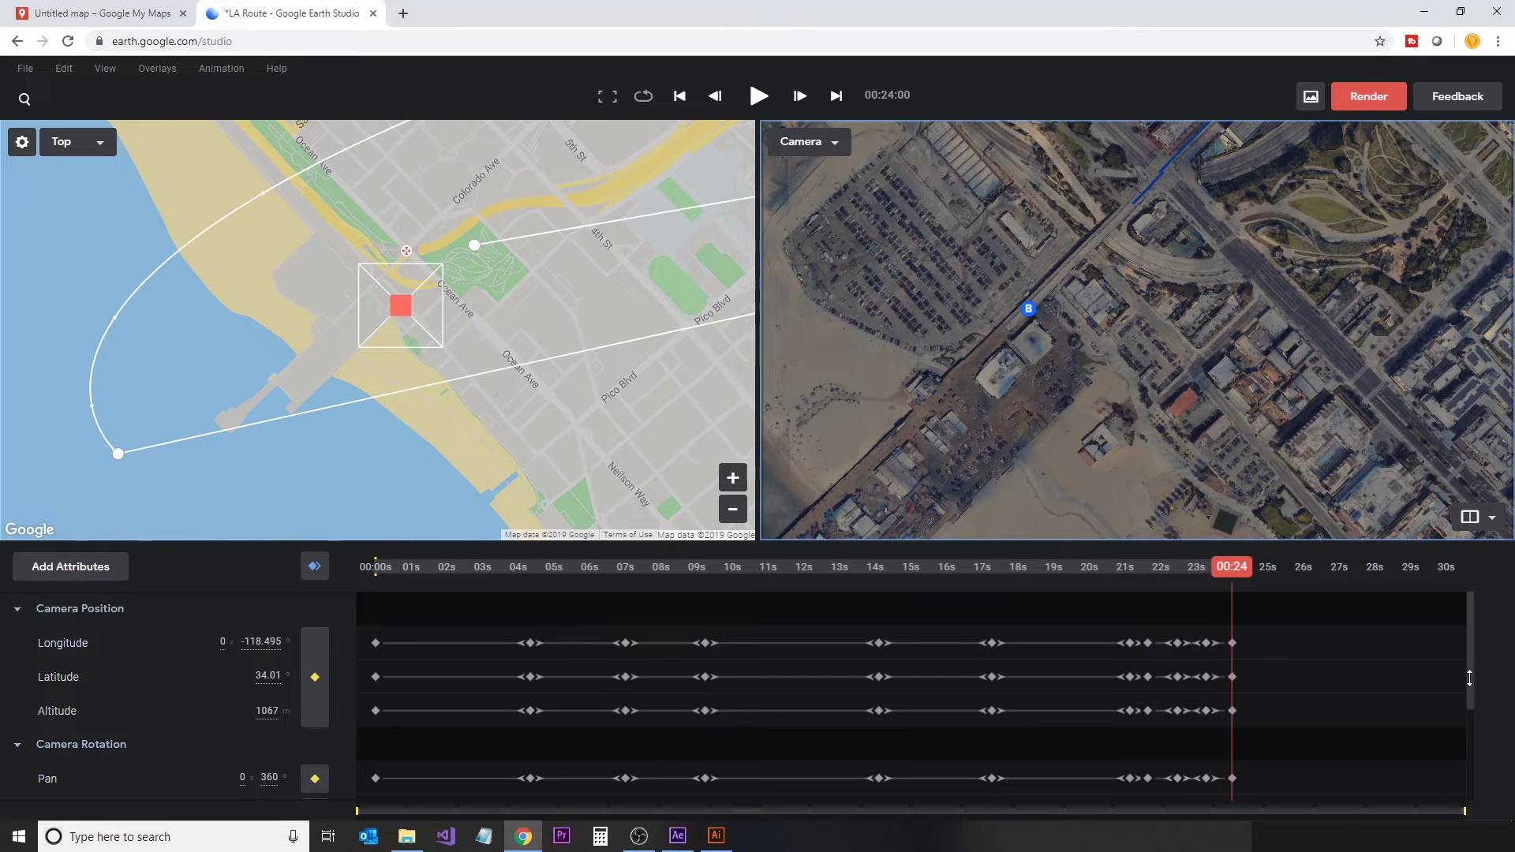
Step: Hide the whole directions overlay, checking it at the 00:23:08 Staples Center view
{"action": "left_click", "coordinate": [1206, 567]}
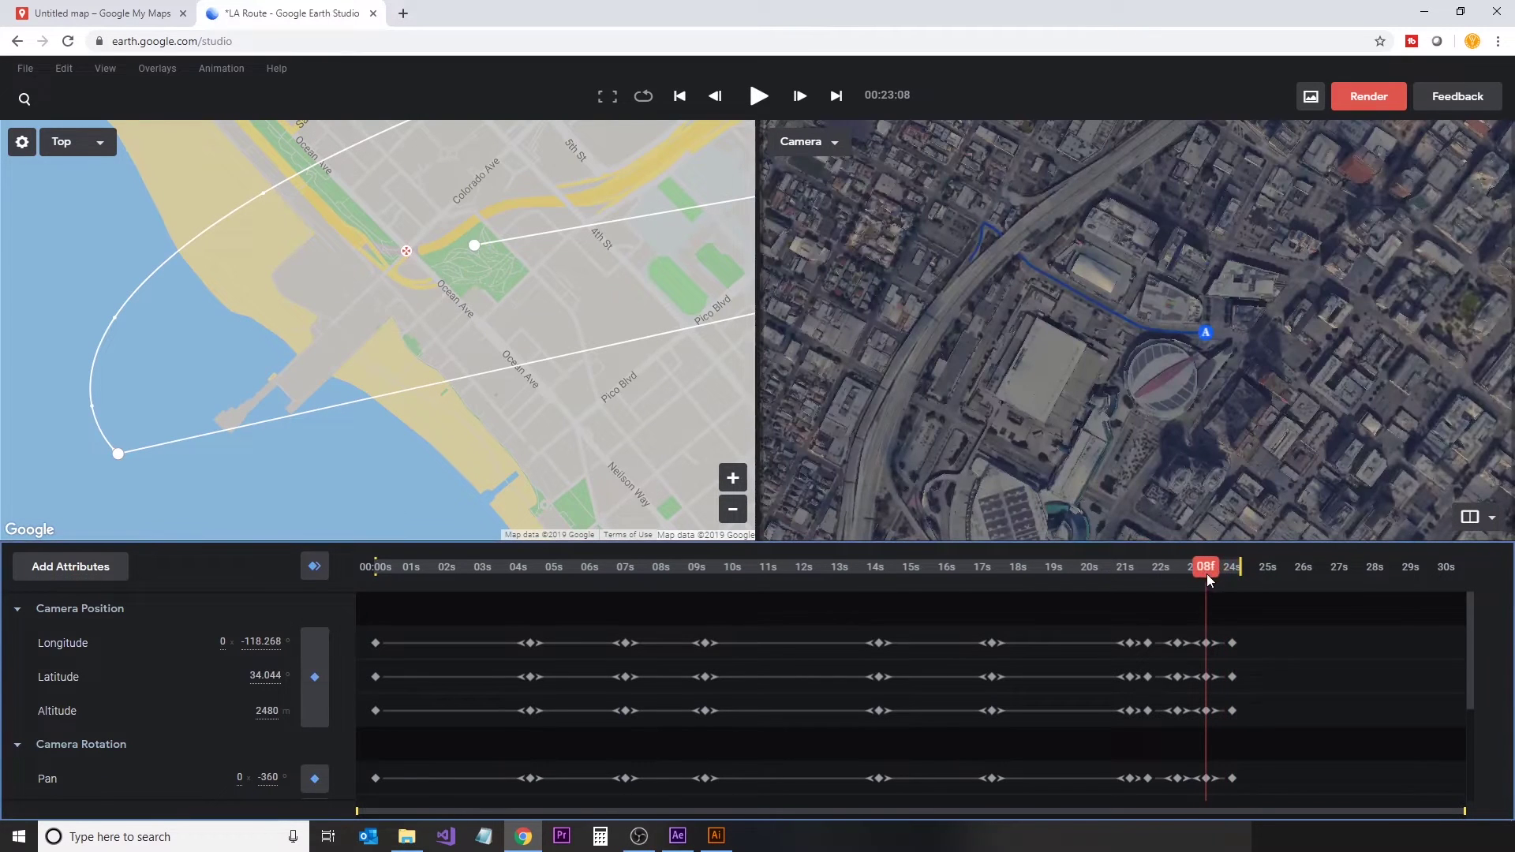
{"action": "left_click", "coordinate": [157, 68]}
{"action": "left_click", "coordinate": [172, 146]}
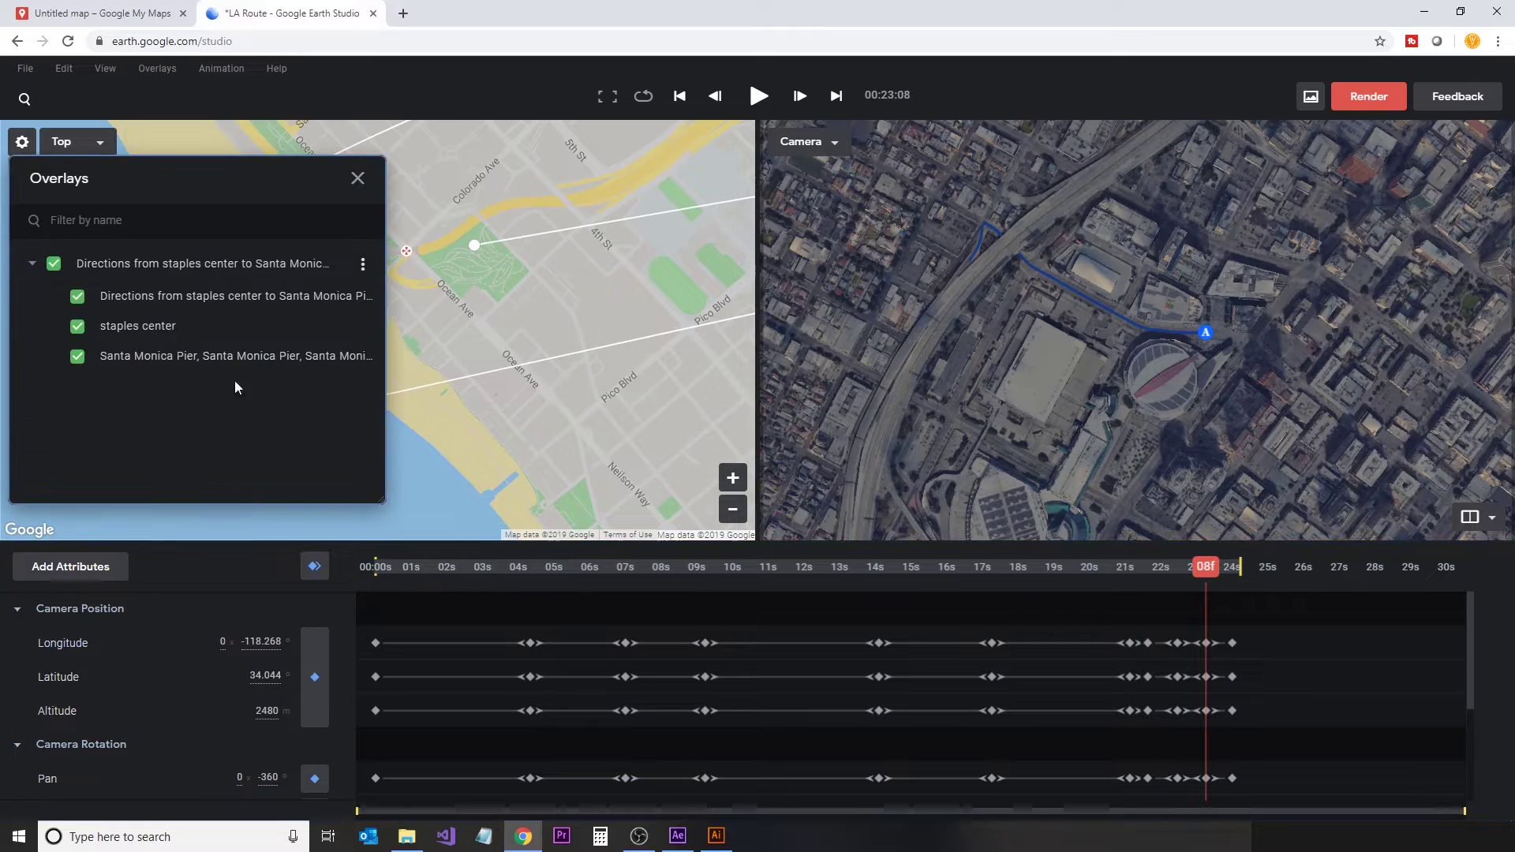
{"action": "left_click", "coordinate": [54, 264]}
{"action": "left_click", "coordinate": [358, 179]}
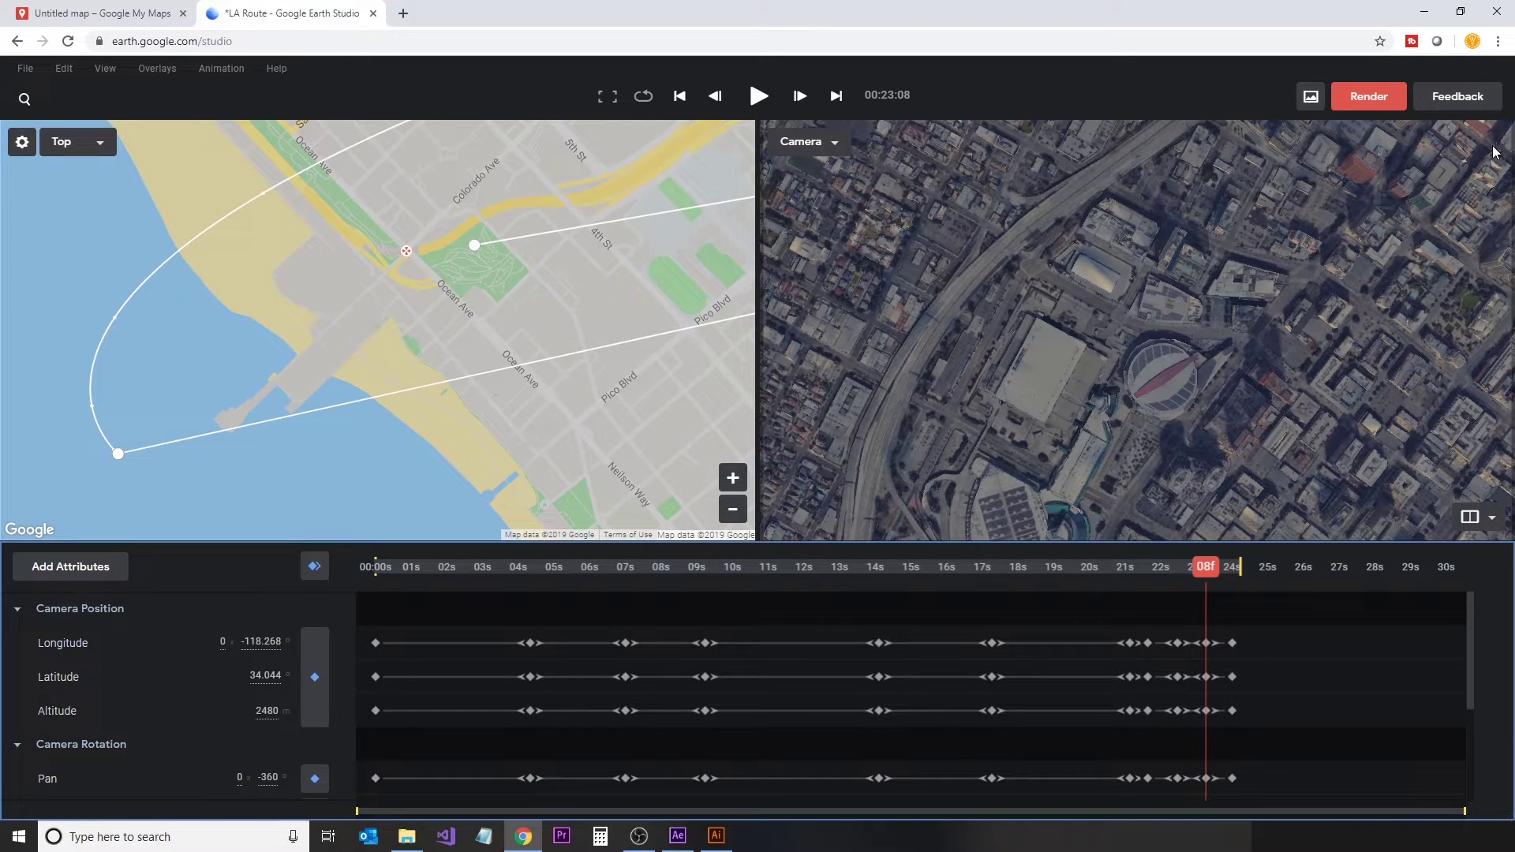
Step: Render LA Route with After Effects (.jsx) tracking data in Global coordinate space and save it as LA Route.zip in the StudioSamples folder
{"action": "left_click", "coordinate": [1370, 96]}
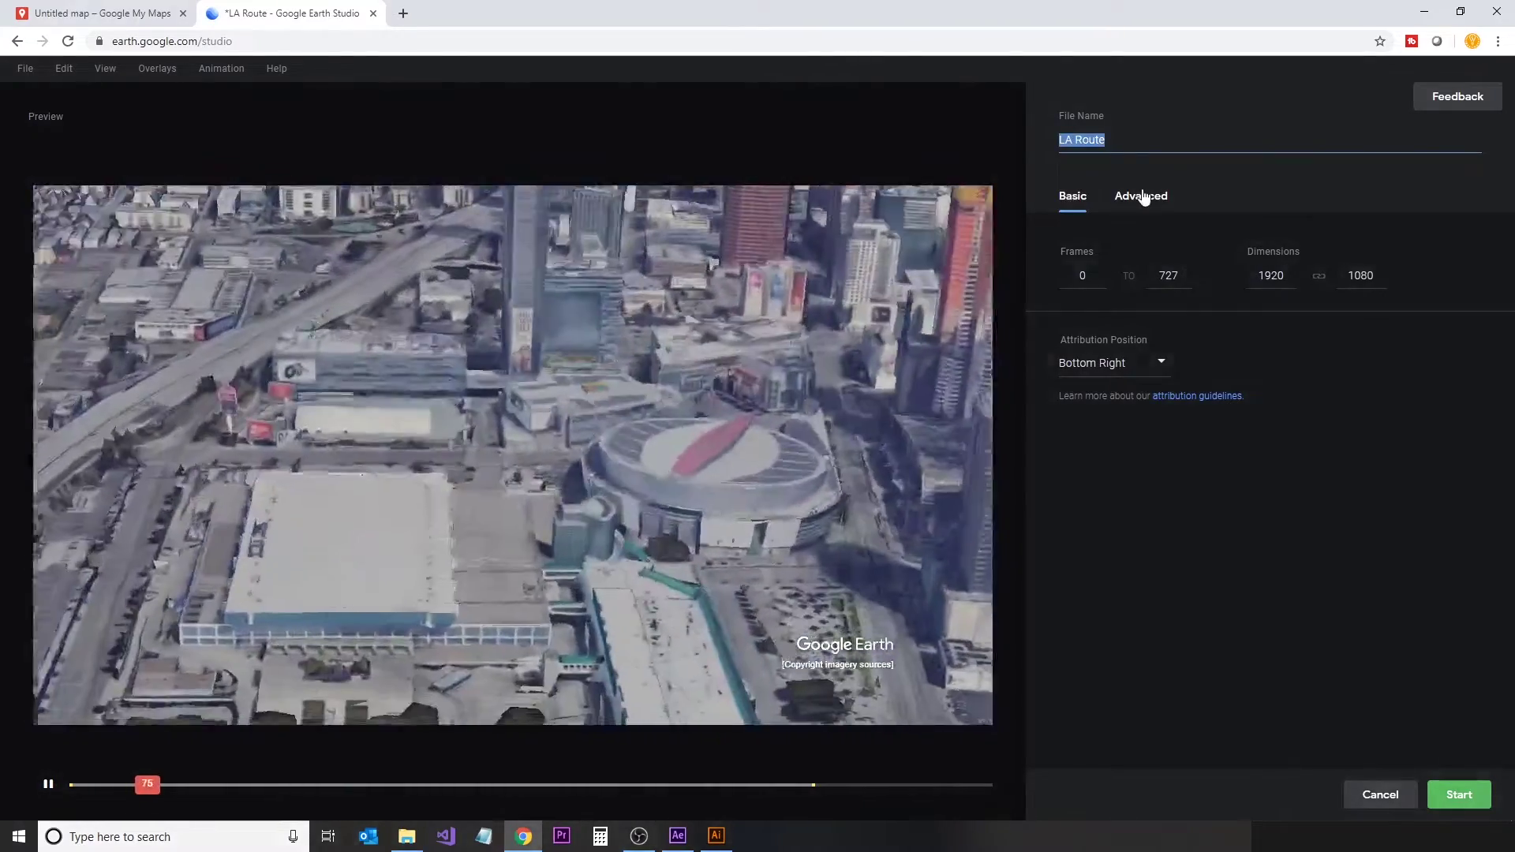
{"action": "left_click", "coordinate": [1144, 197]}
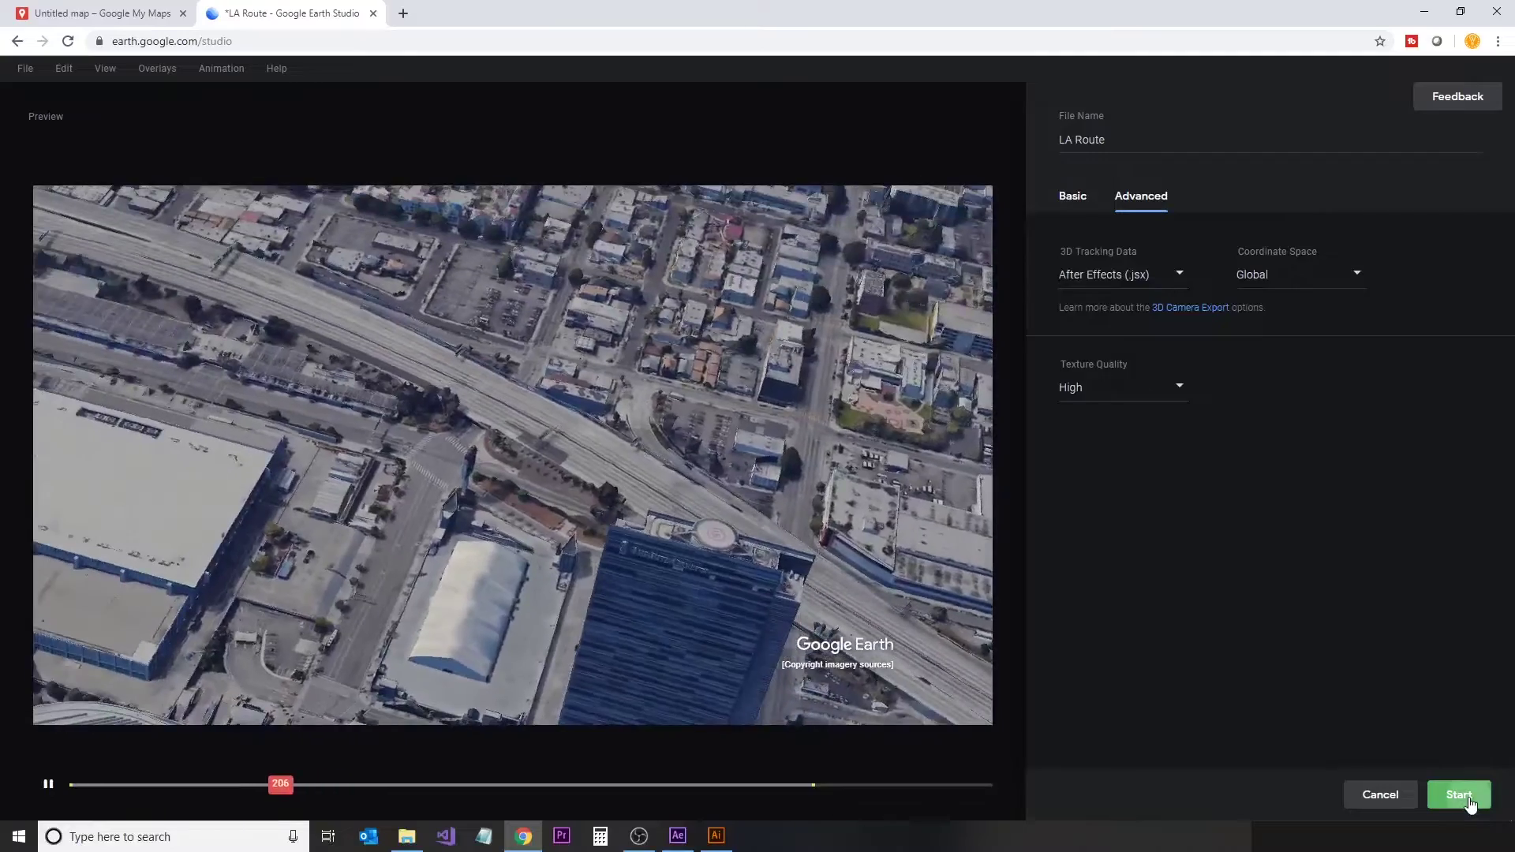
{"action": "left_click", "coordinate": [1470, 798]}
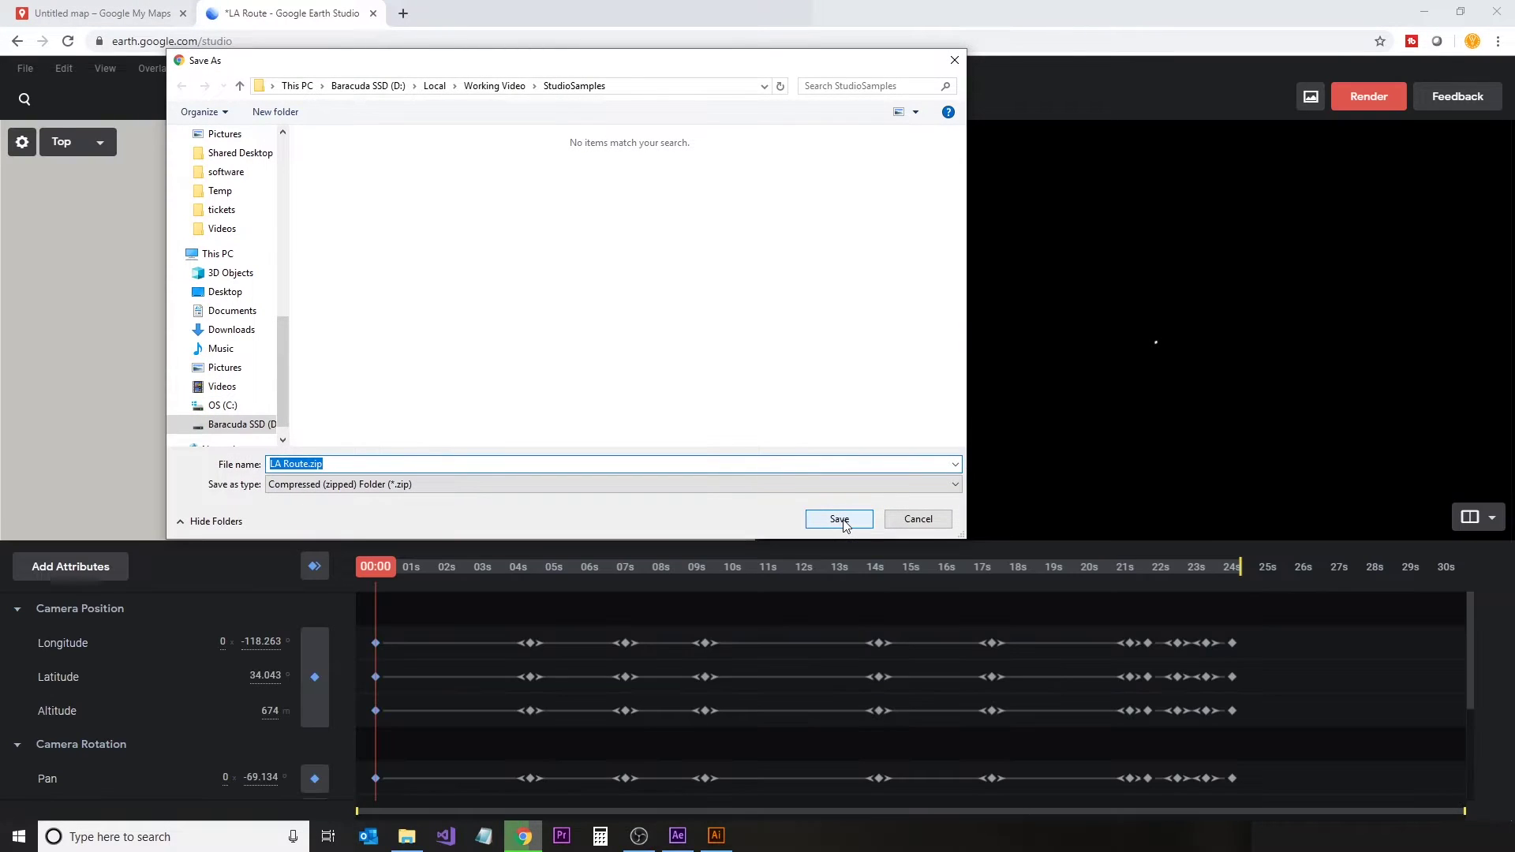
{"action": "left_click", "coordinate": [839, 520]}
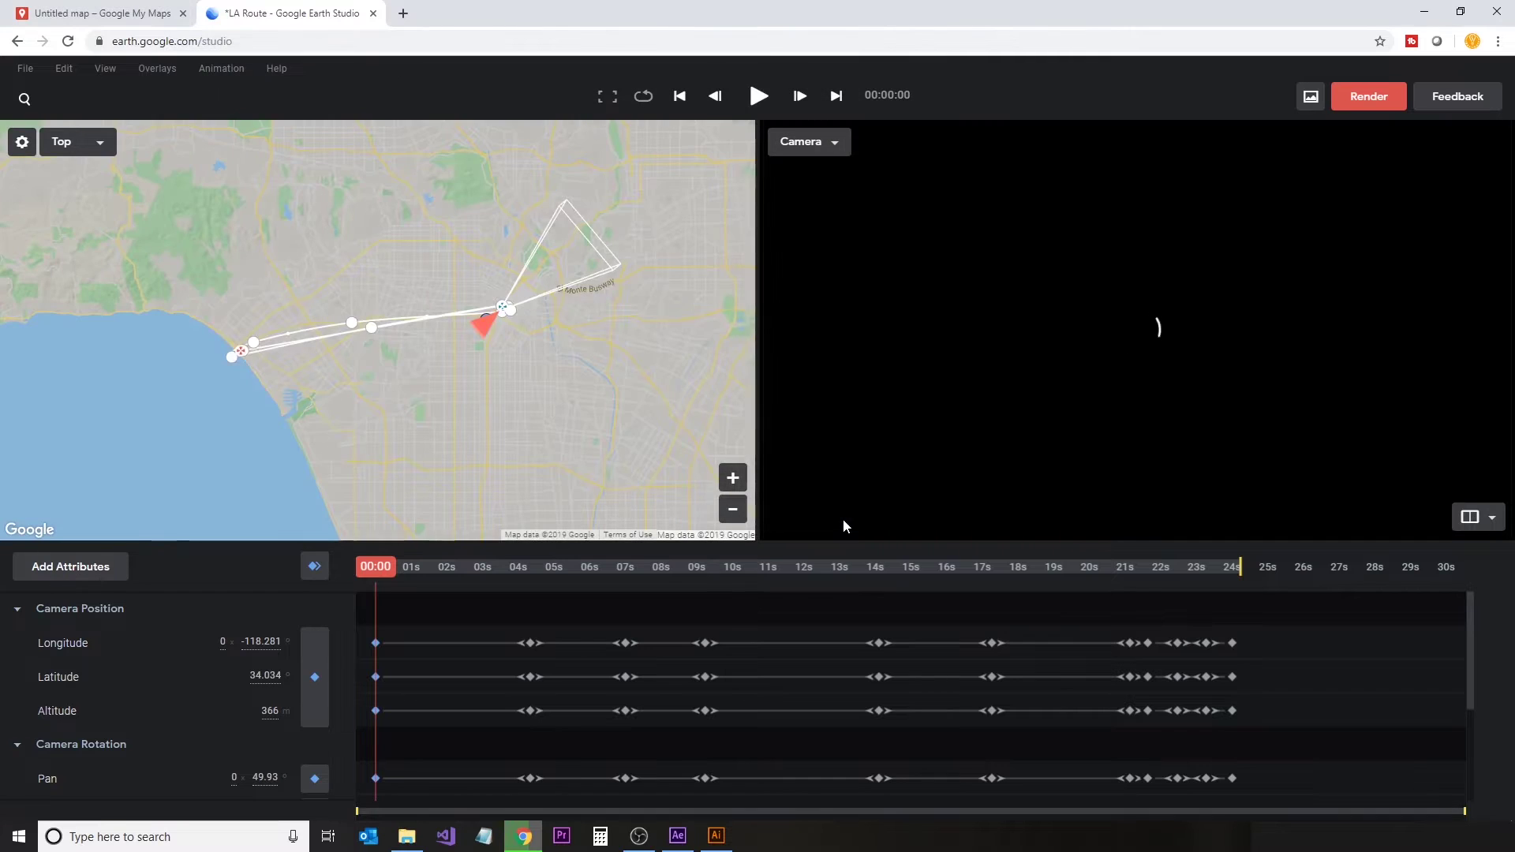
Step: Switch to File Explorer and extract LA Route.zip into an LA Route folder inside StudioSamples
{"action": "left_click", "coordinate": [407, 837]}
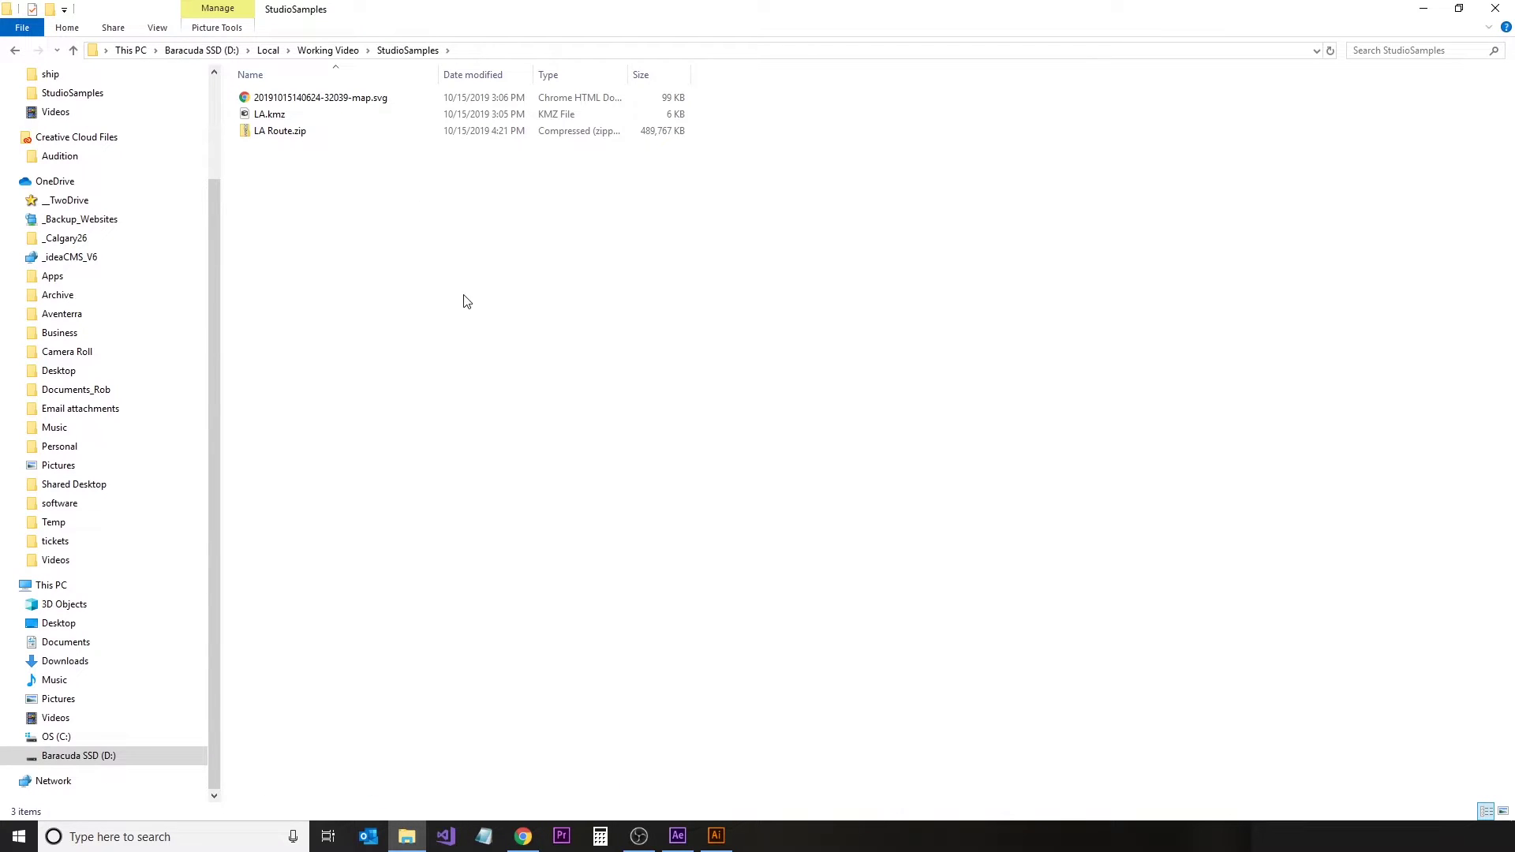
{"action": "left_click", "coordinate": [286, 132]}
{"action": "right_click", "coordinate": [283, 130]}
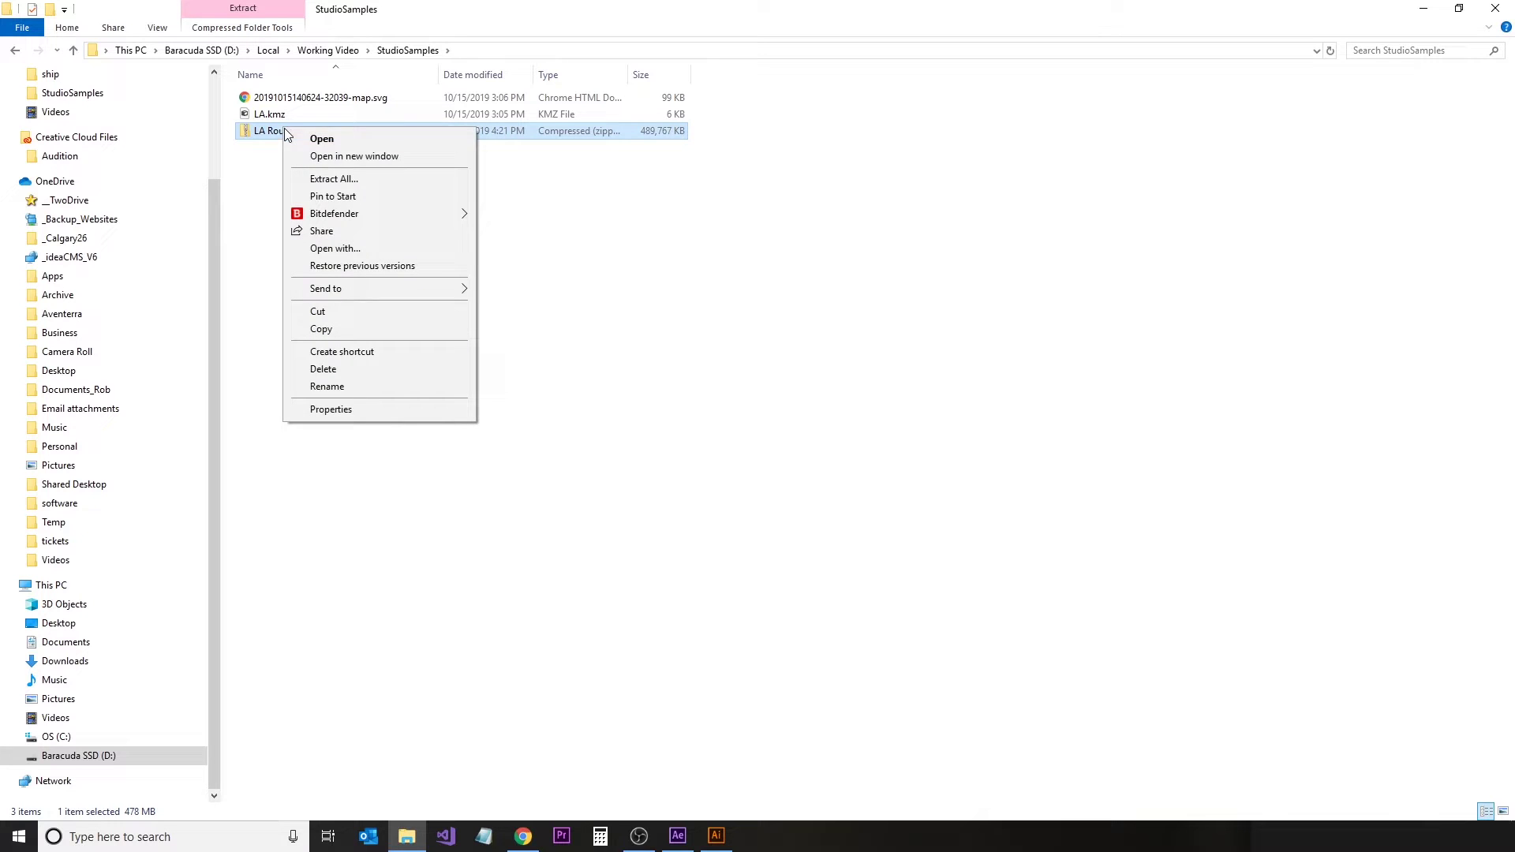
{"action": "left_click", "coordinate": [348, 179]}
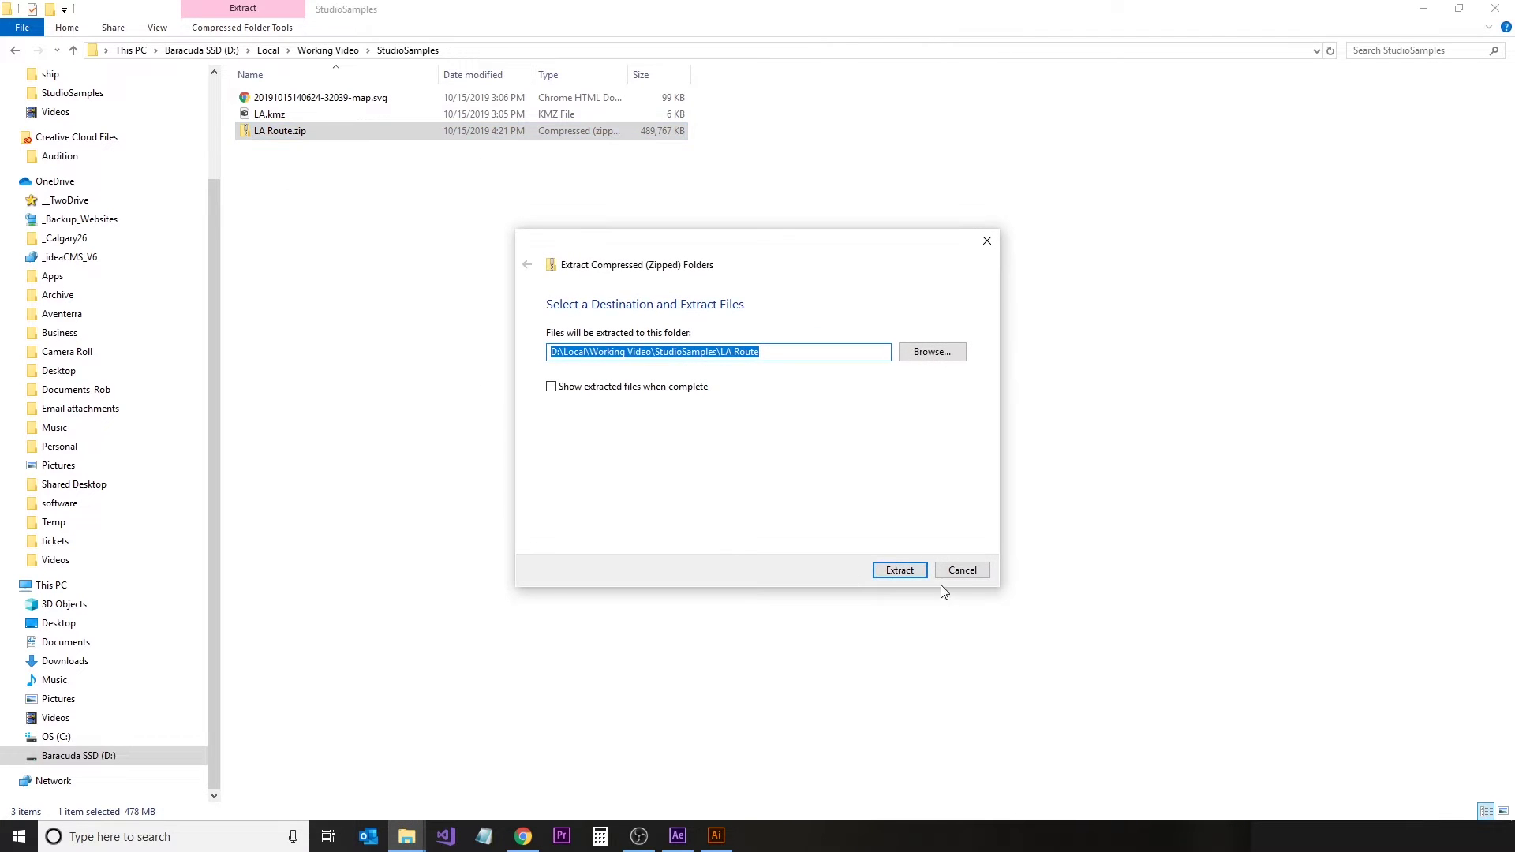
{"action": "left_click", "coordinate": [897, 570]}
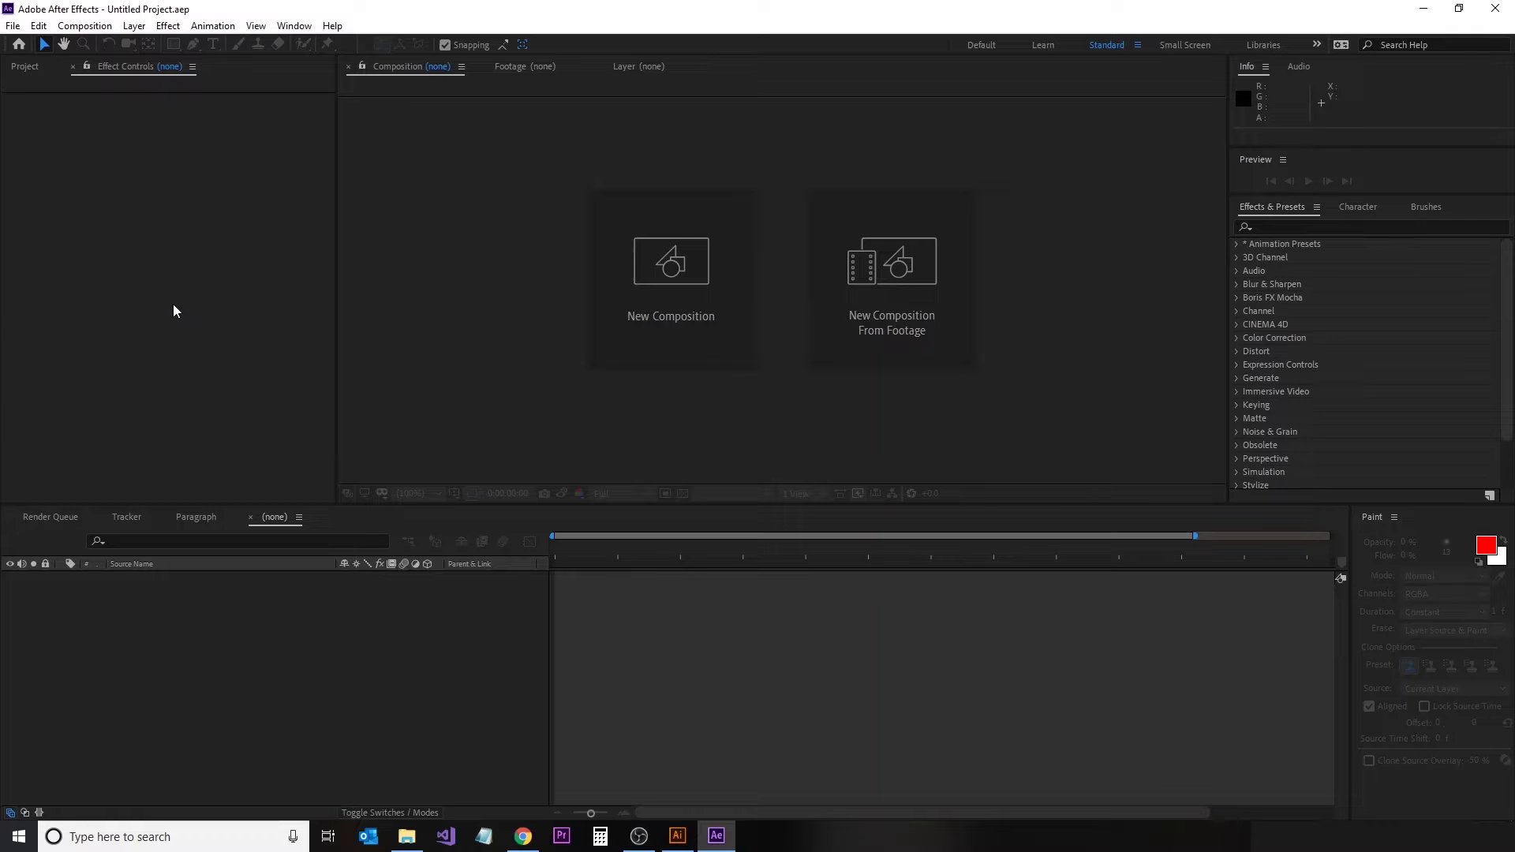
Step: Run the LA Route.jsx script file from the extracted LA Route folder inside StudioSamples
{"action": "left_click", "coordinate": [13, 26]}
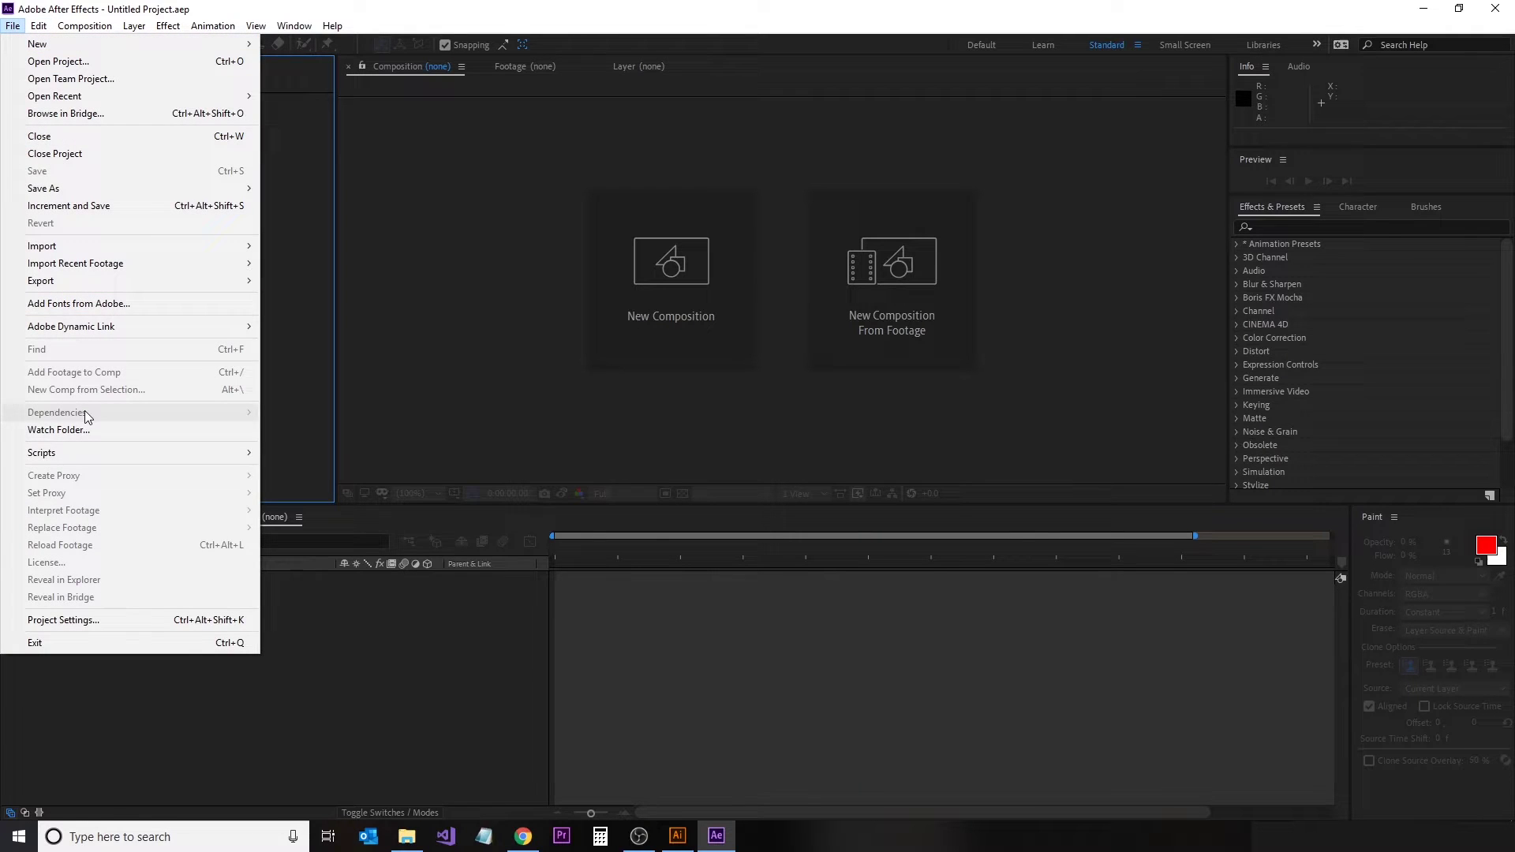
{"action": "mouse_move", "coordinate": [83, 457]}
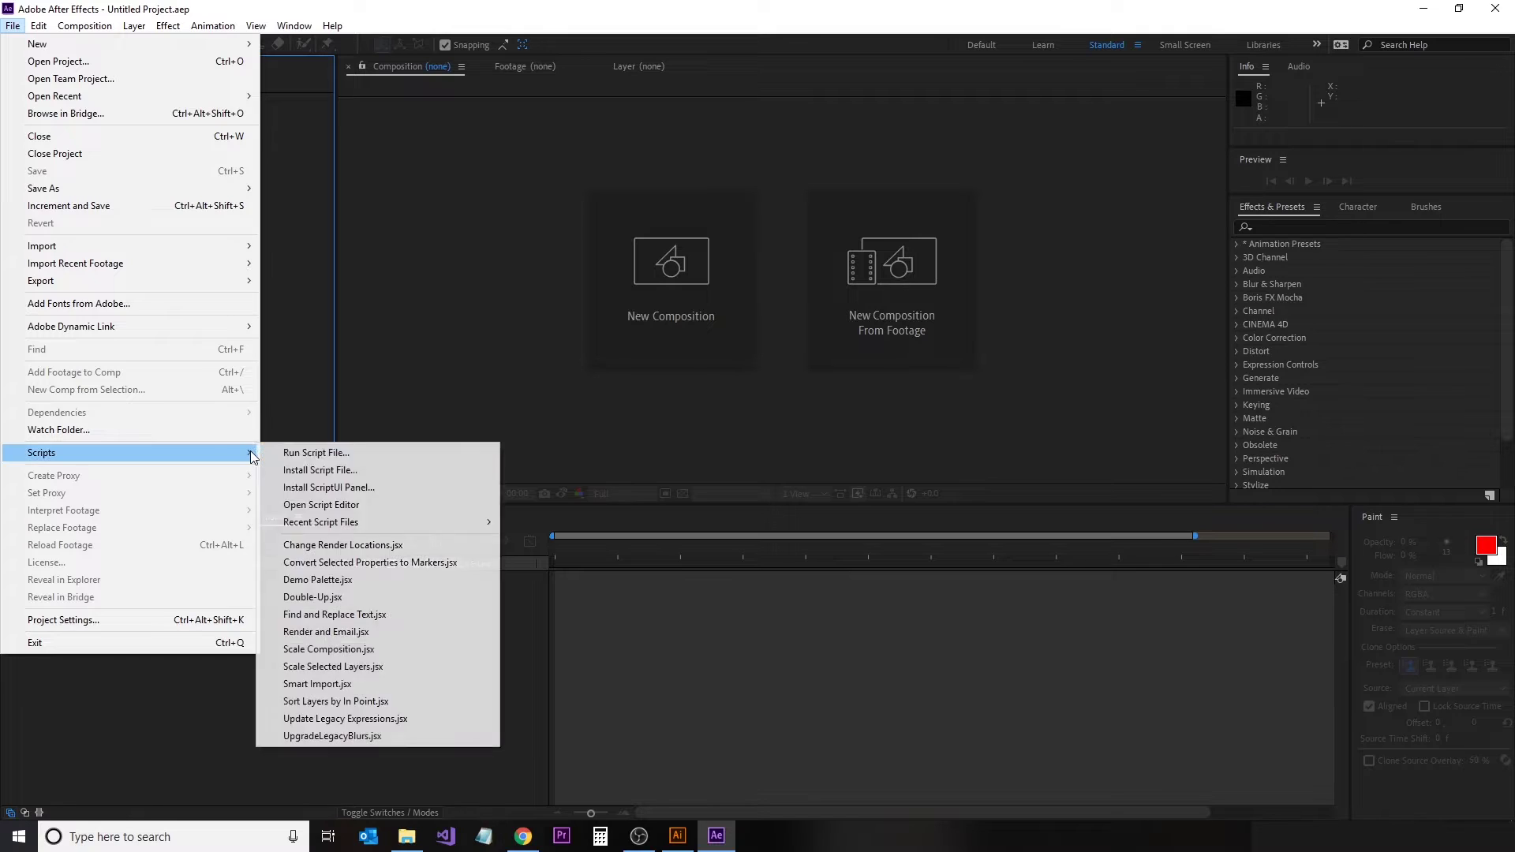
{"action": "left_click", "coordinate": [308, 454]}
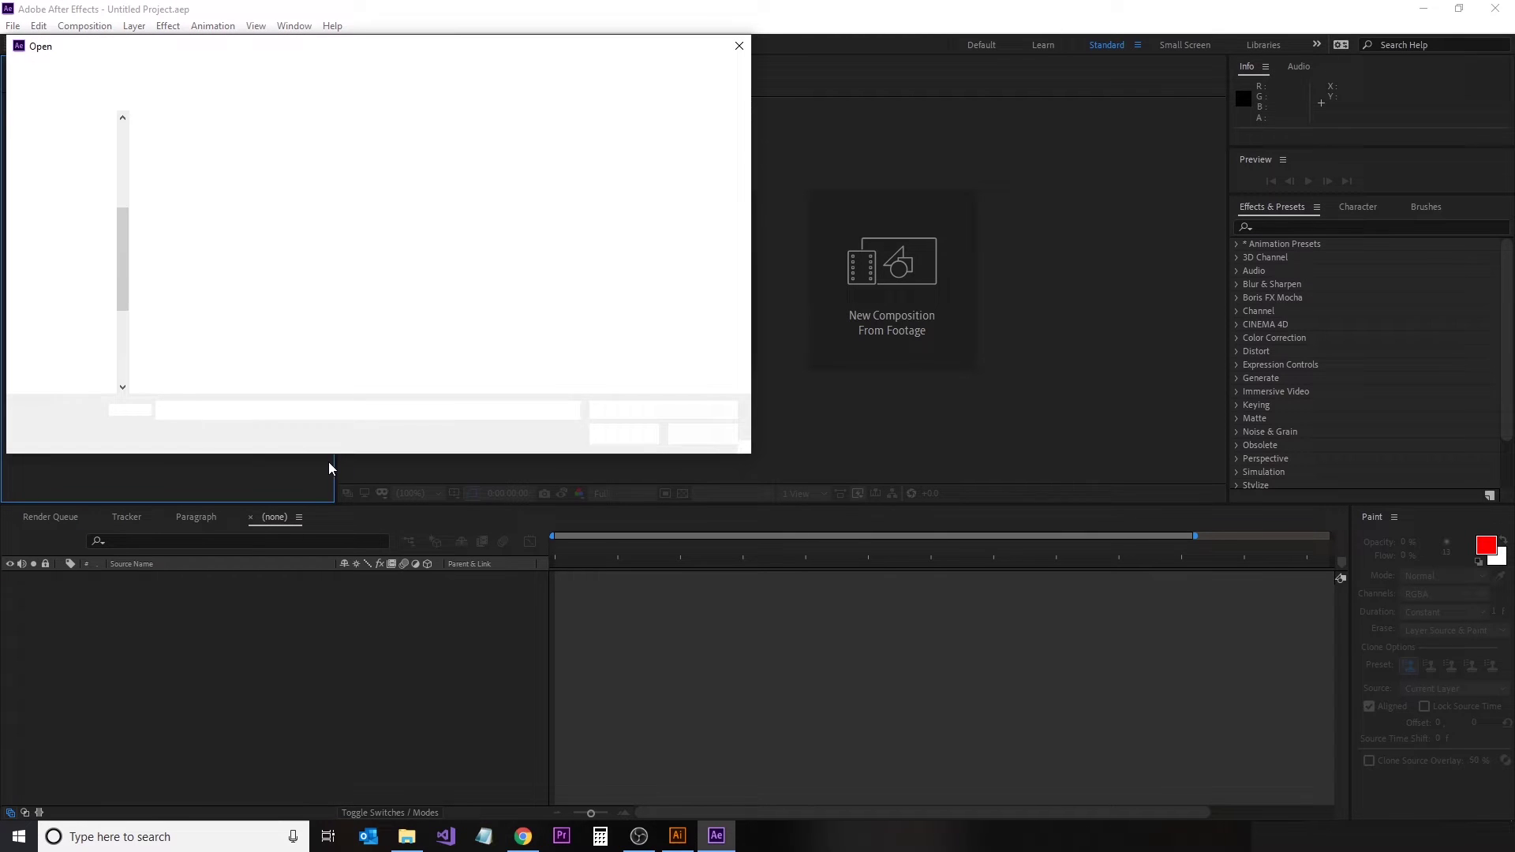
{"action": "left_click", "coordinate": [216, 162]}
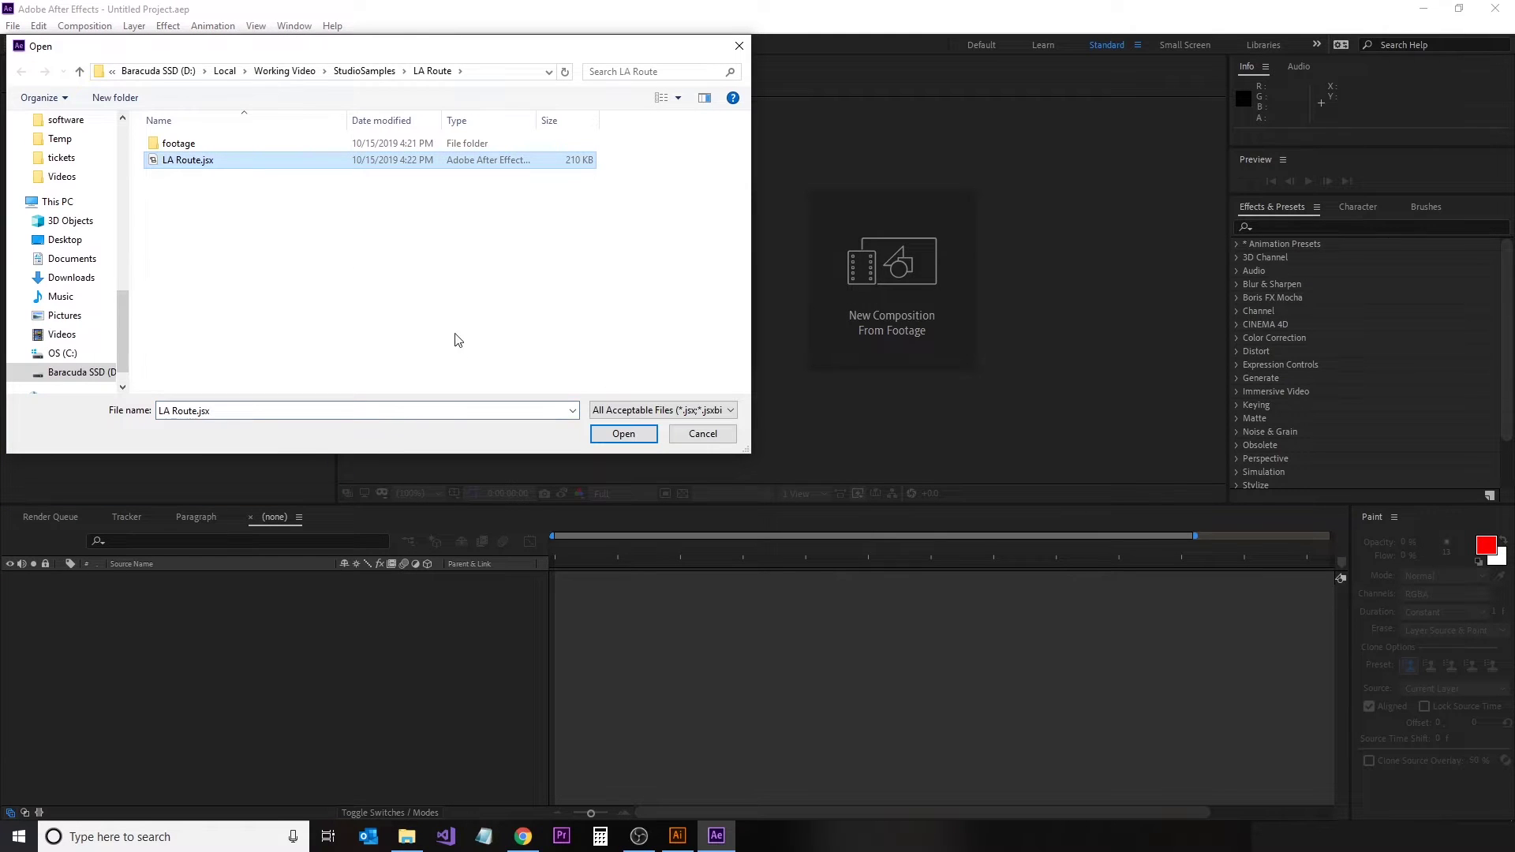
{"action": "left_click", "coordinate": [625, 434]}
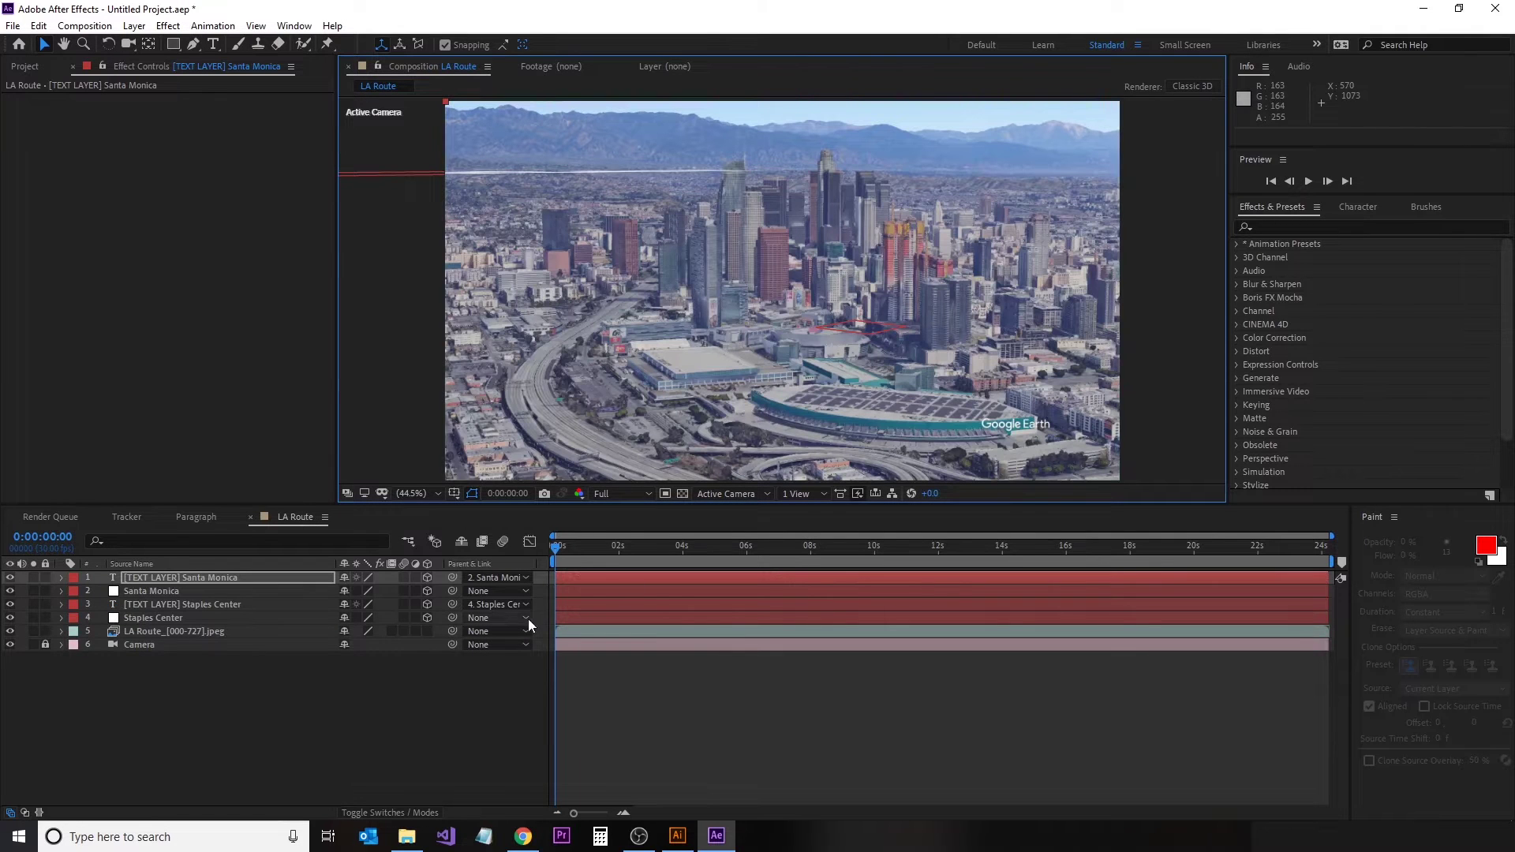
Step: Delete the Santa Monica and Staples Center text layers and move the playhead to the overhead view at 0:00:22:14
{"action": "left_click", "coordinate": [153, 577]}
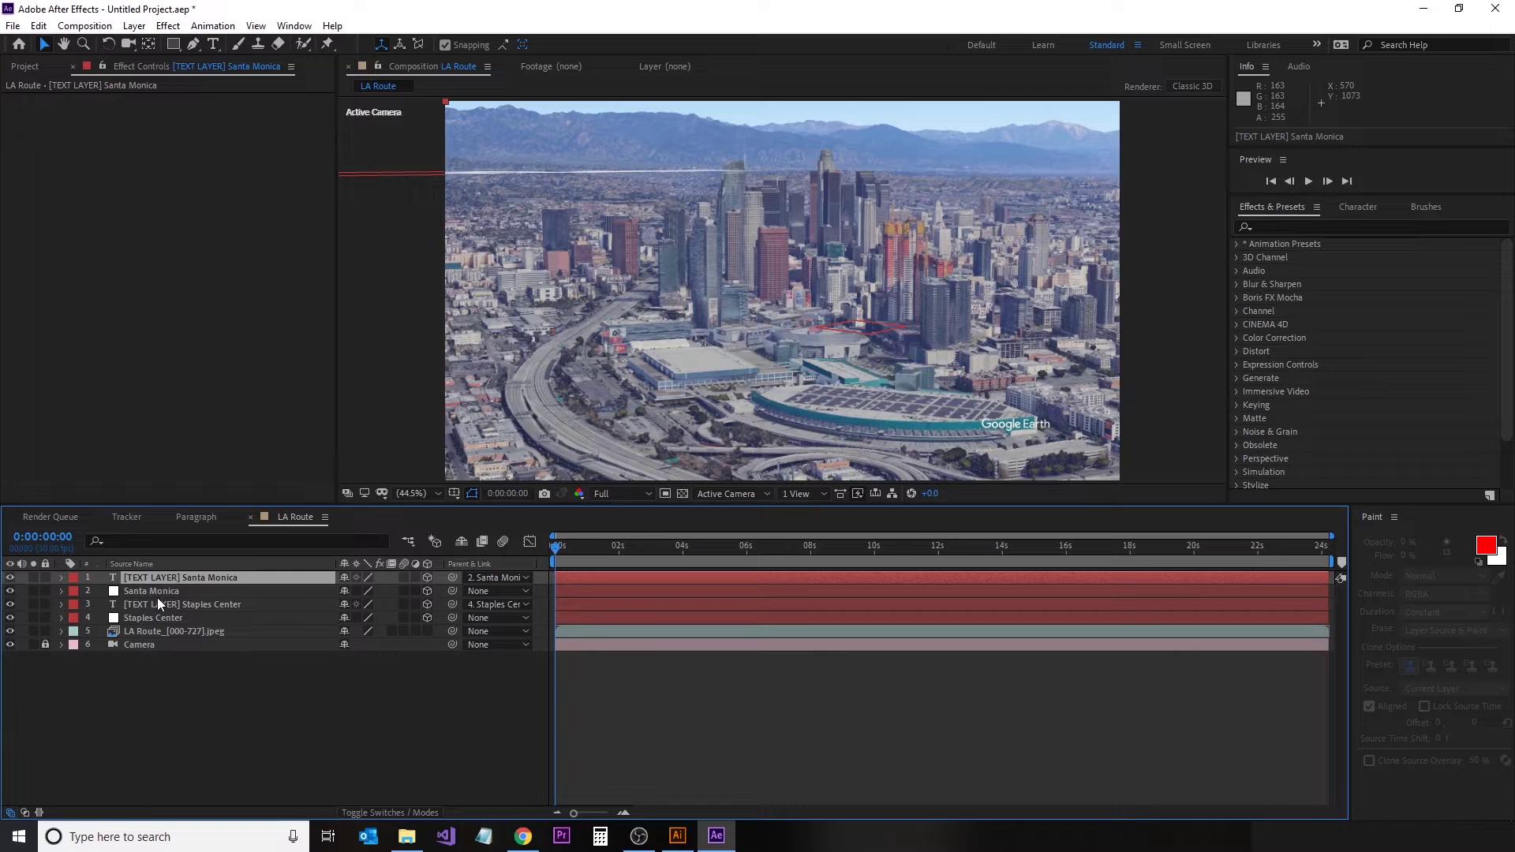
{"action": "key", "text": "Delete"}
{"action": "left_click", "coordinate": [154, 590]}
{"action": "key", "text": "Delete"}
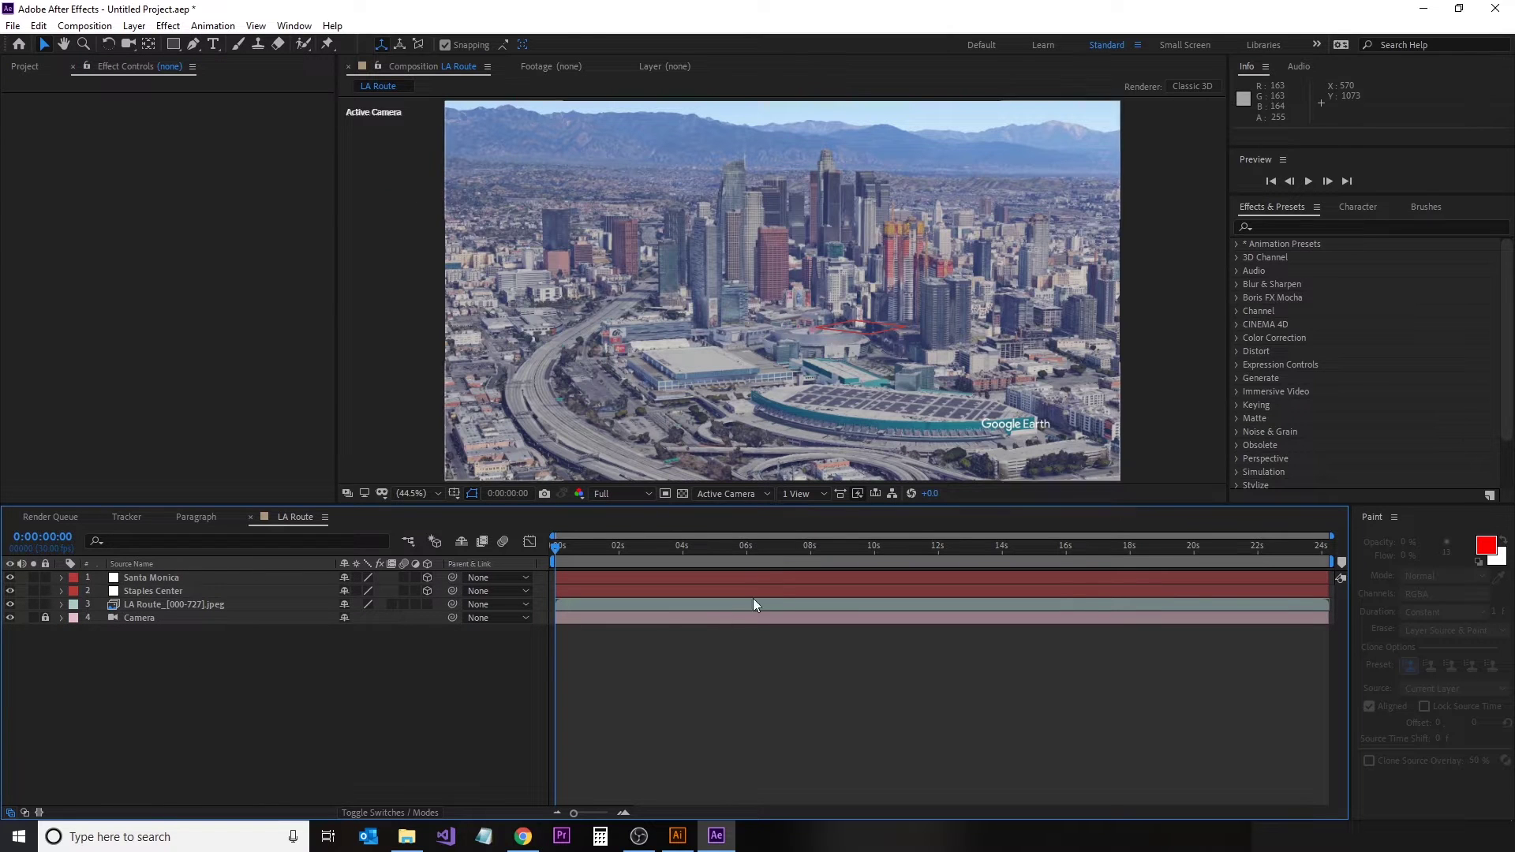
{"action": "left_click_drag", "start_coordinate": [558, 554], "coordinate": [1273, 613]}
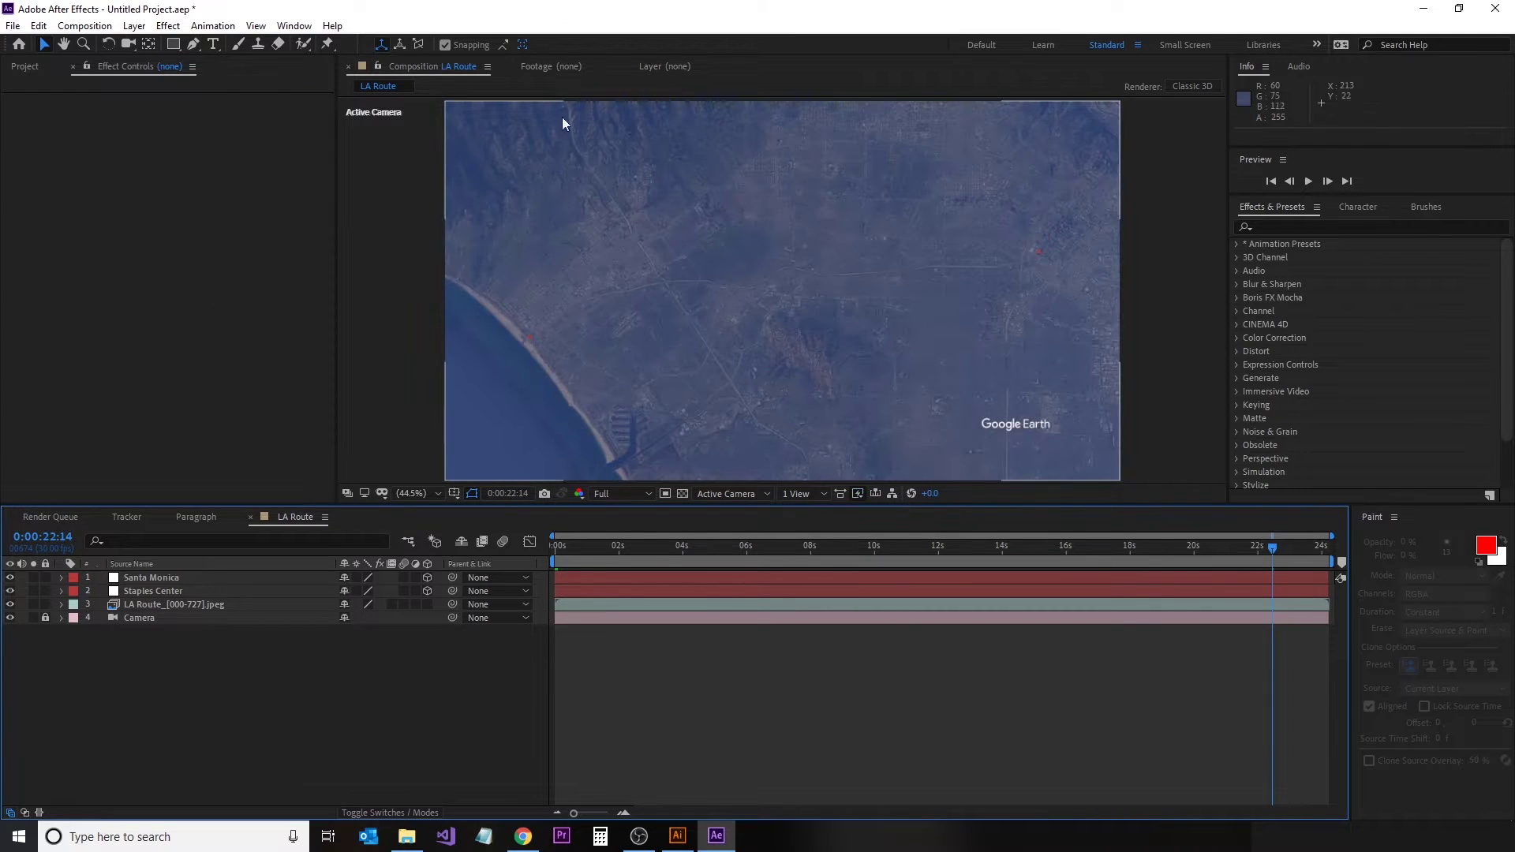
Step: Switch to Chrome, search for "kml to svg" and open the GPS Visualizer site
{"action": "left_click", "coordinate": [701, 841]}
{"action": "type", "text": "kml to s"}
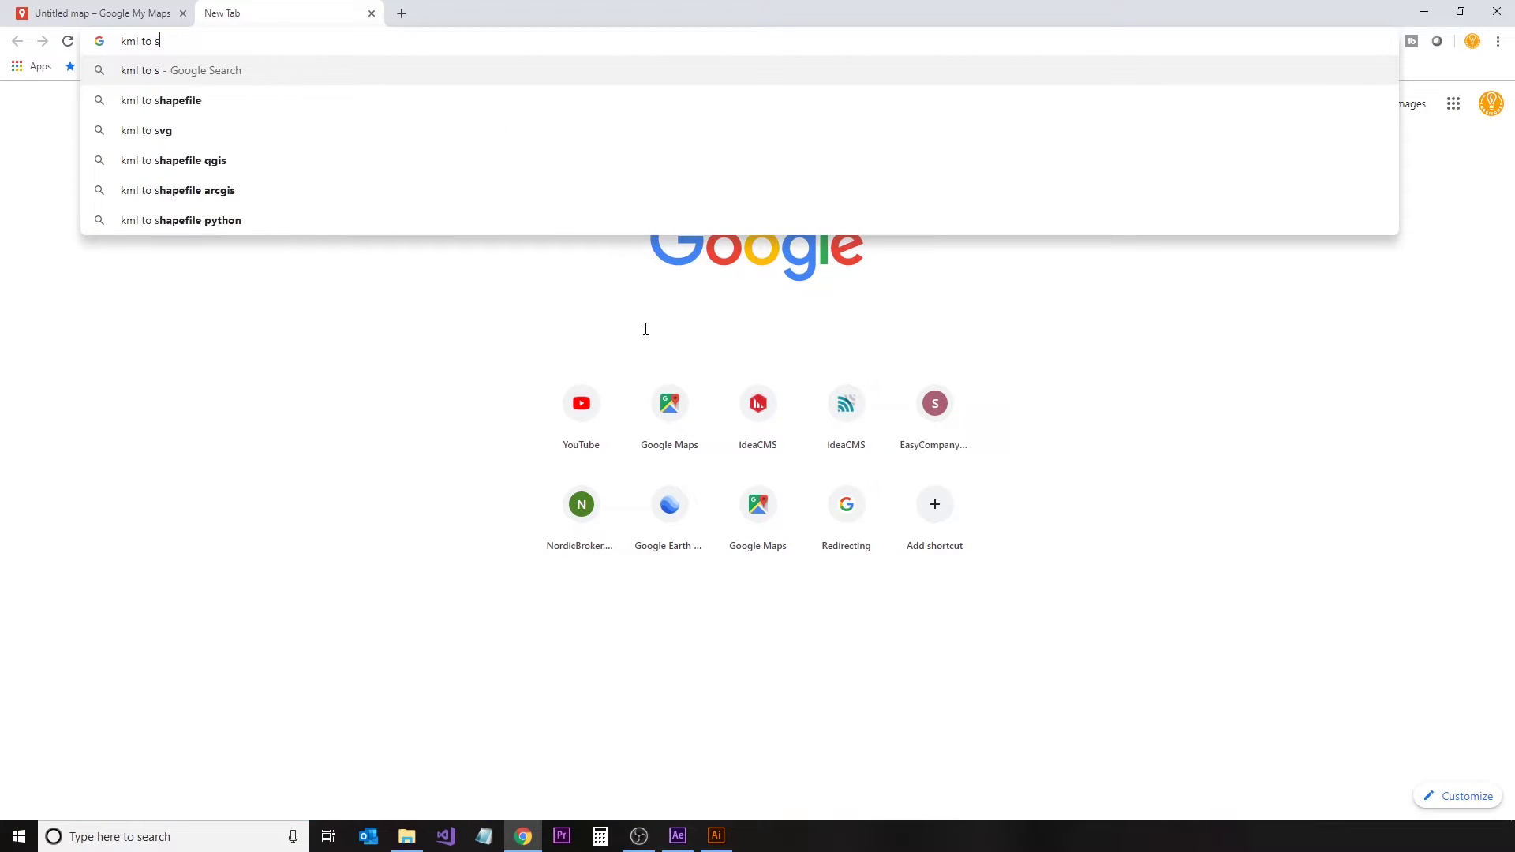
{"action": "type", "text": "vg"}
{"action": "key", "text": "Return"}
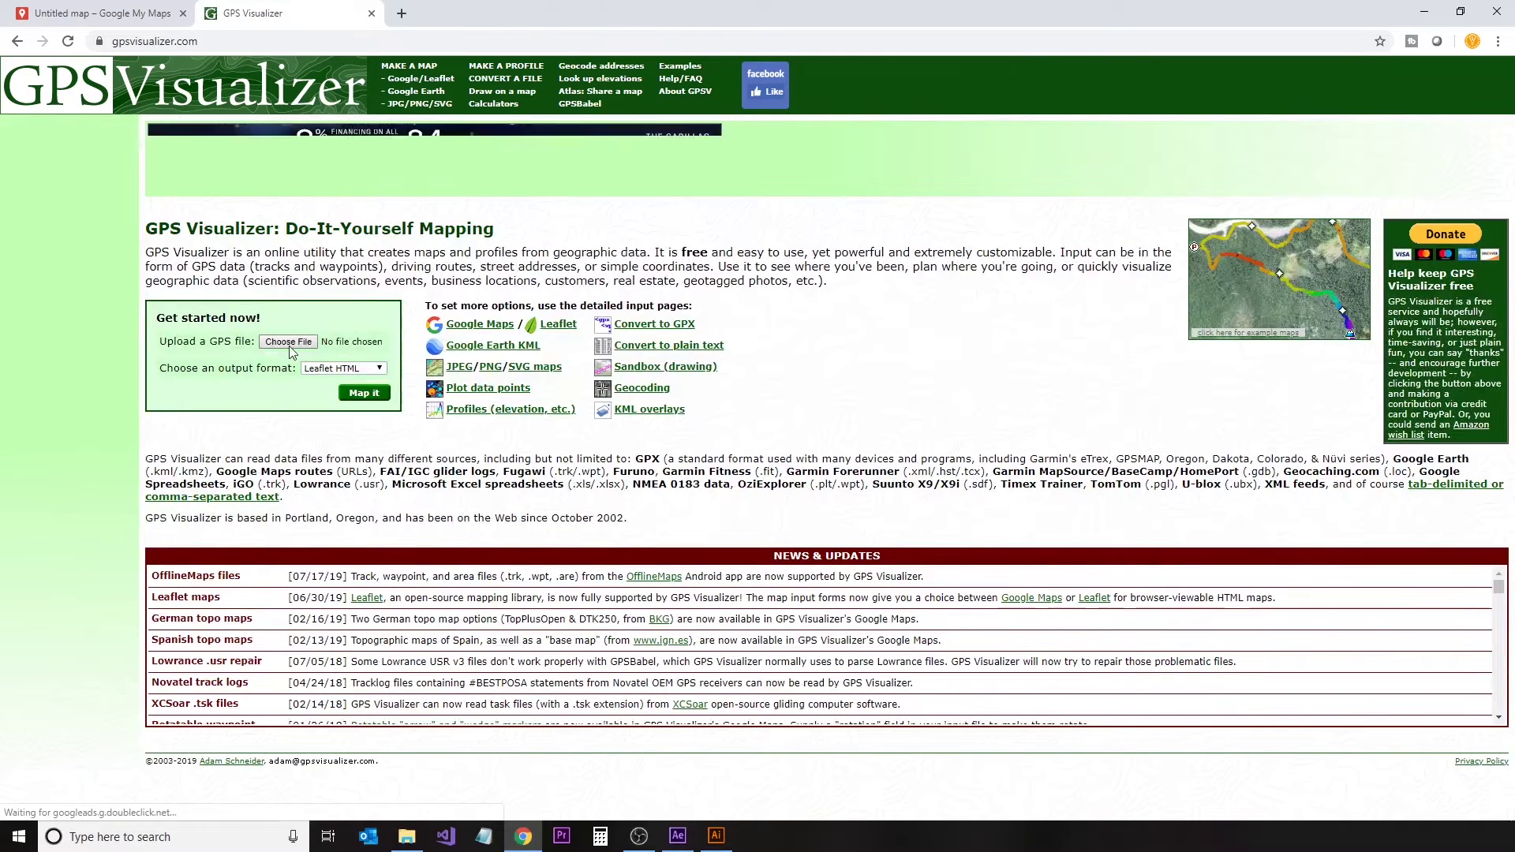
Step: Upload LA.kmz, convert it to an SVG drawing and save the resulting map file in the StudioSamples folder
{"action": "left_click", "coordinate": [290, 341]}
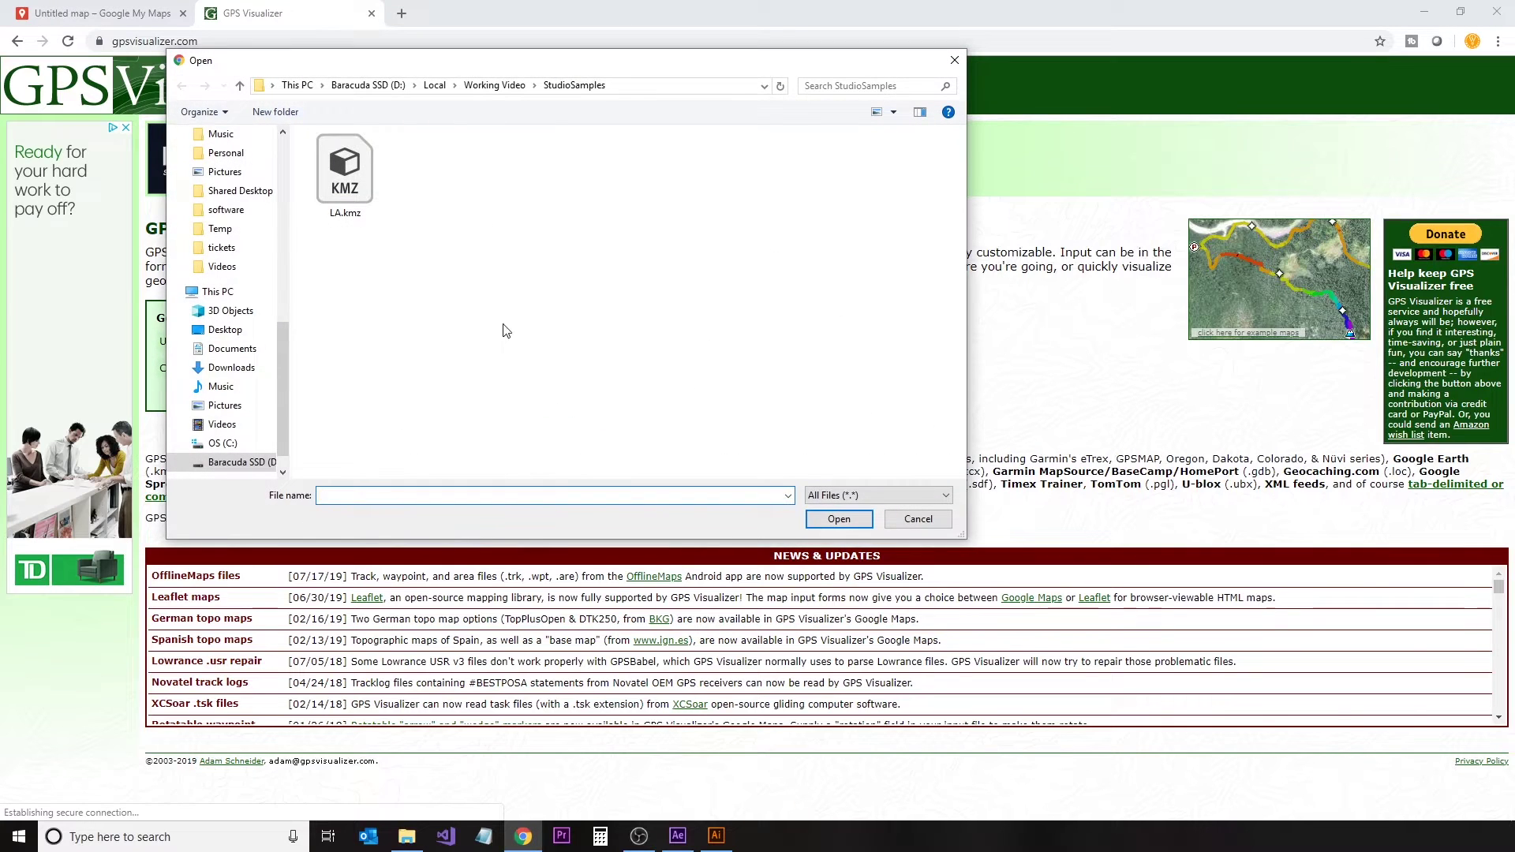
{"action": "left_click", "coordinate": [341, 178]}
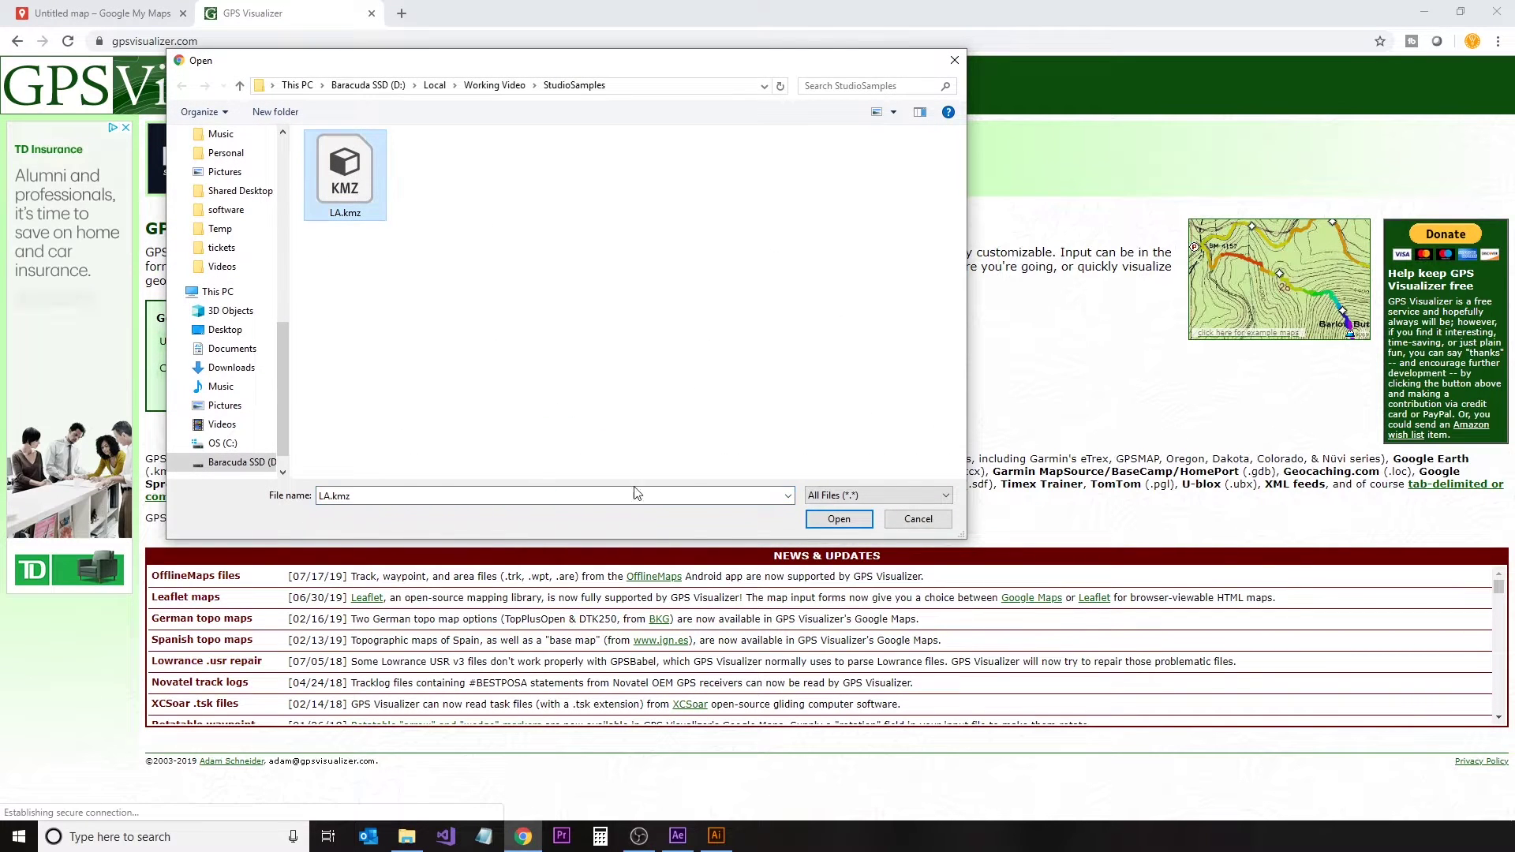
{"action": "left_click", "coordinate": [838, 519]}
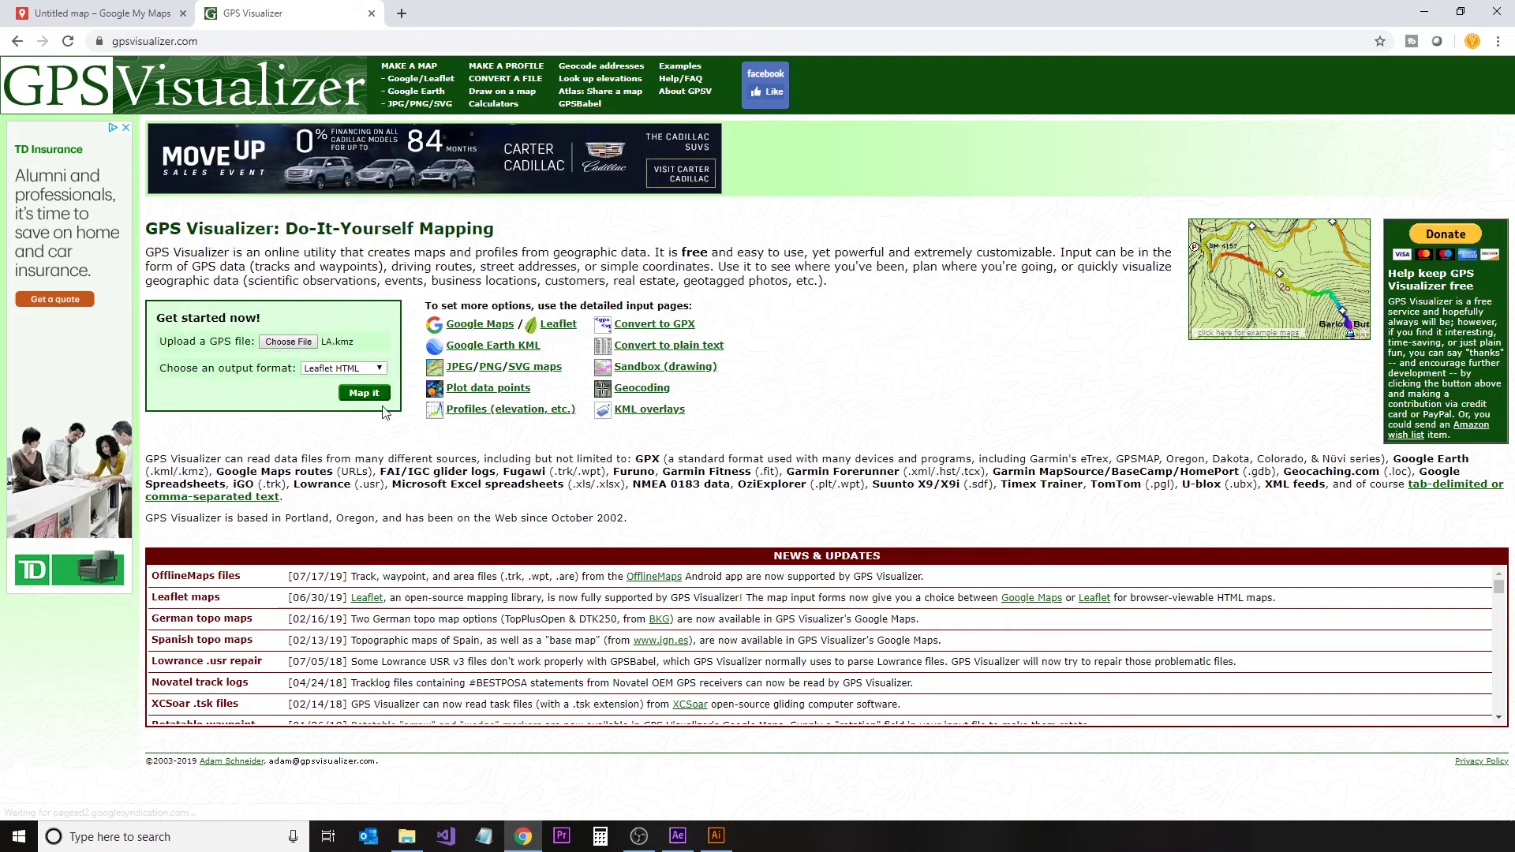
{"action": "left_click", "coordinate": [332, 369]}
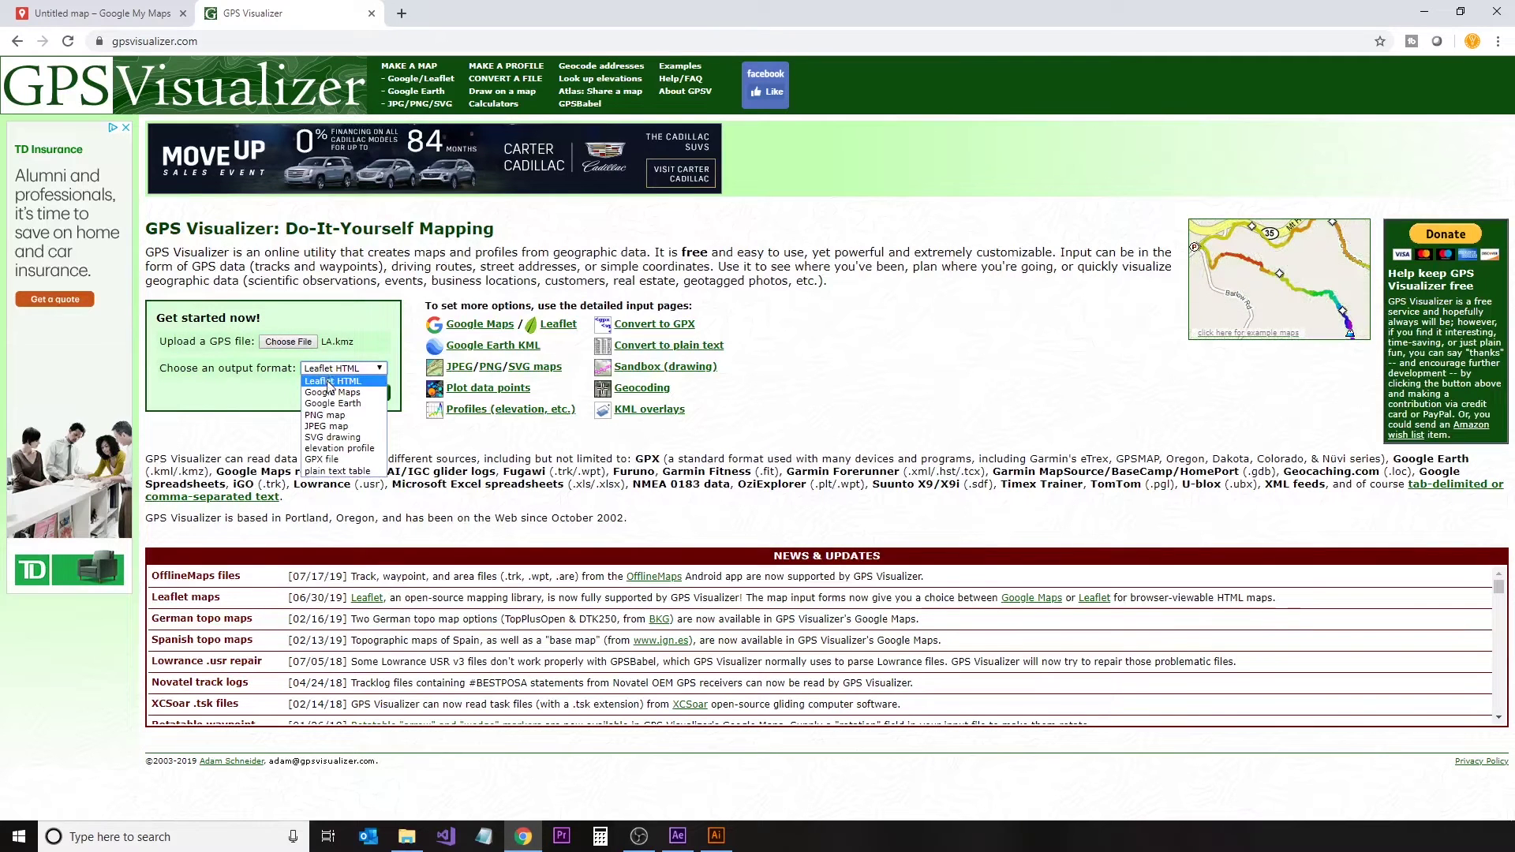
{"action": "left_click", "coordinate": [336, 437]}
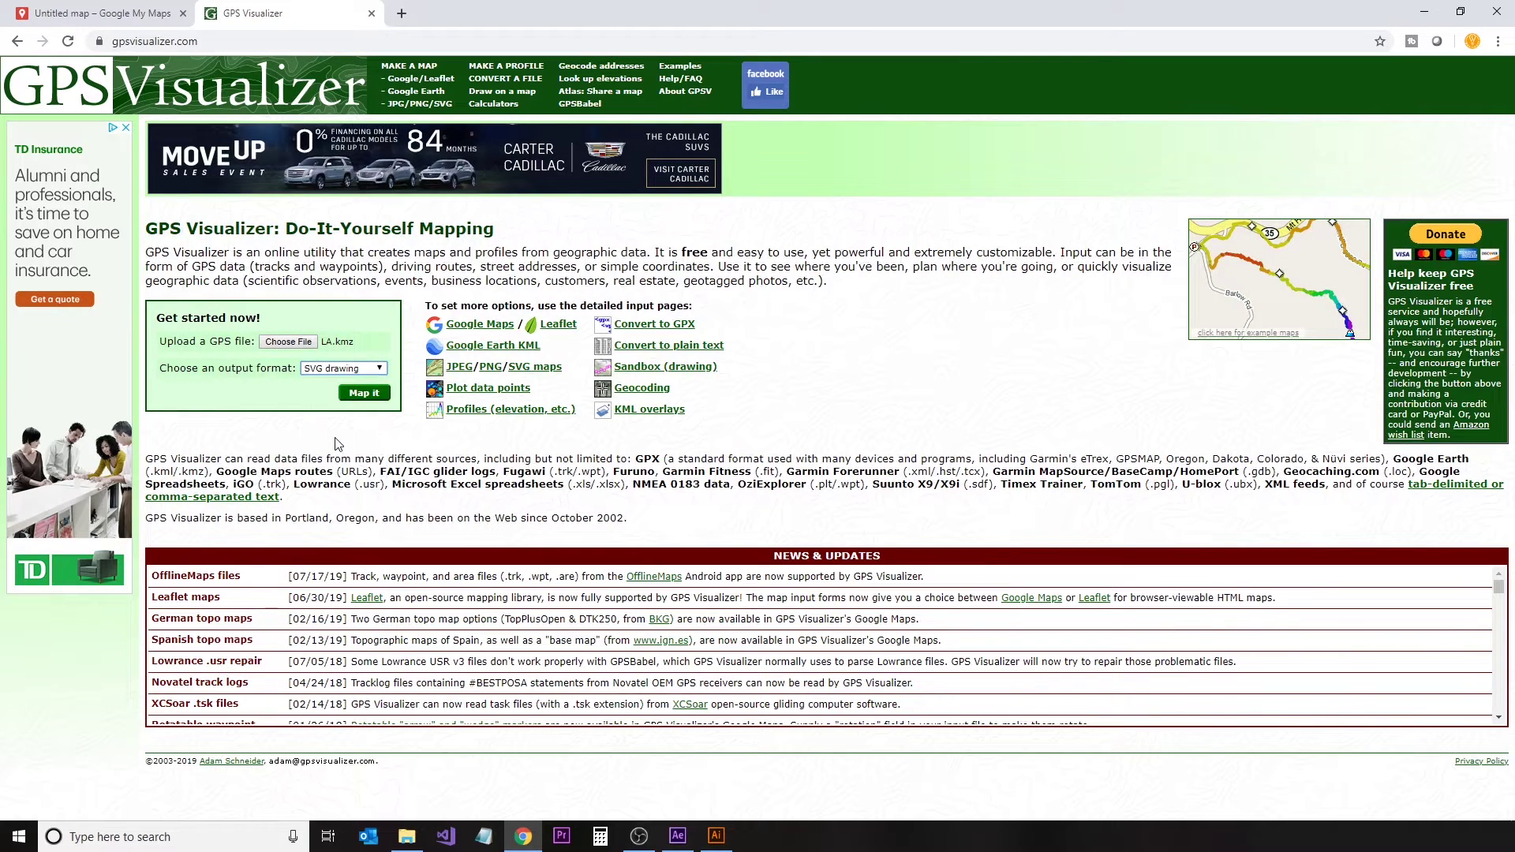
{"action": "left_click", "coordinate": [359, 393]}
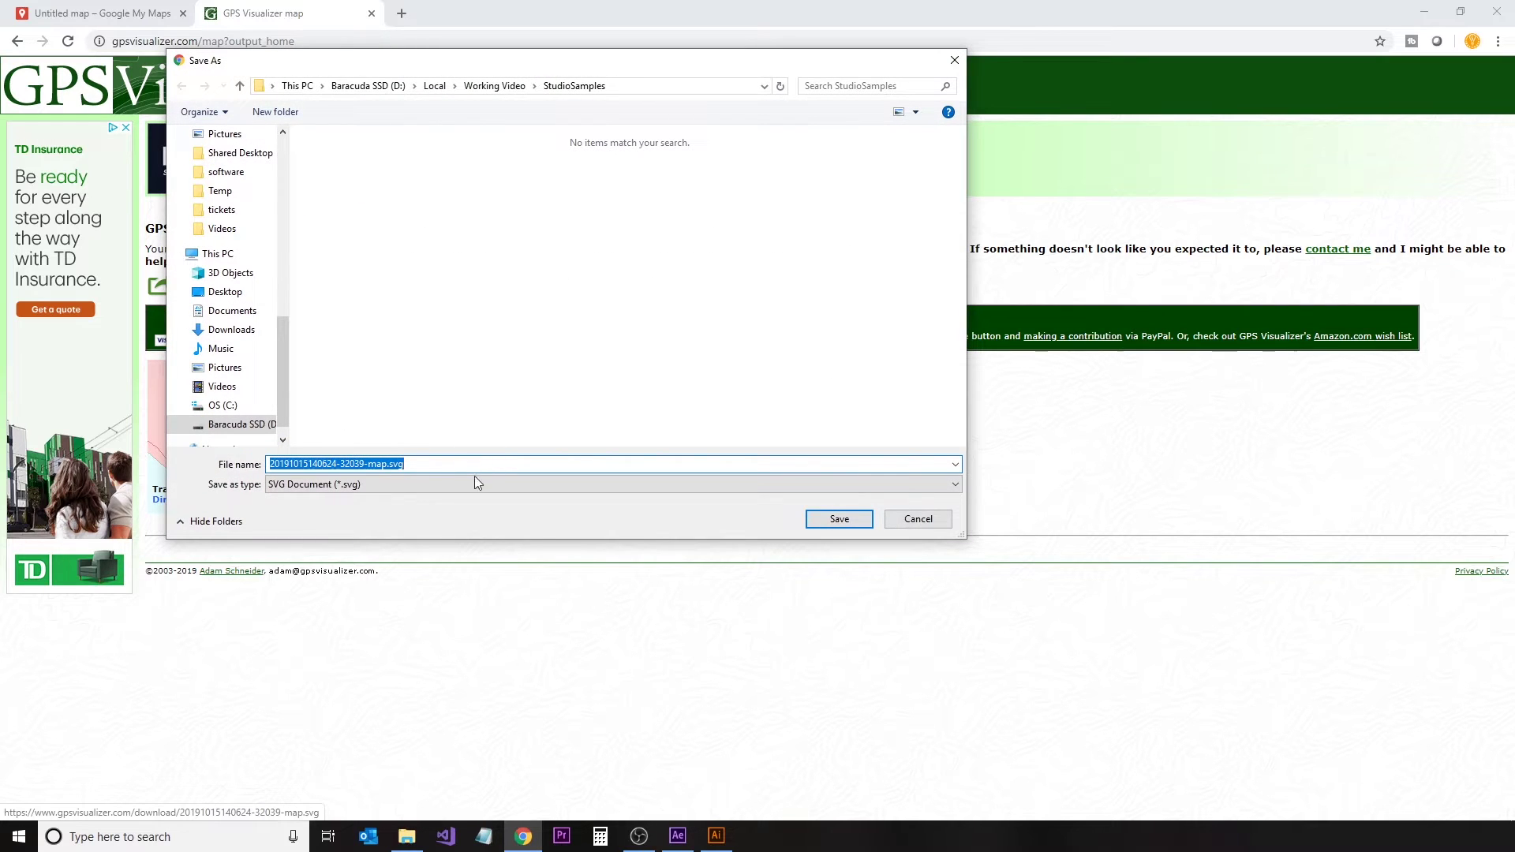
{"action": "left_click", "coordinate": [853, 520]}
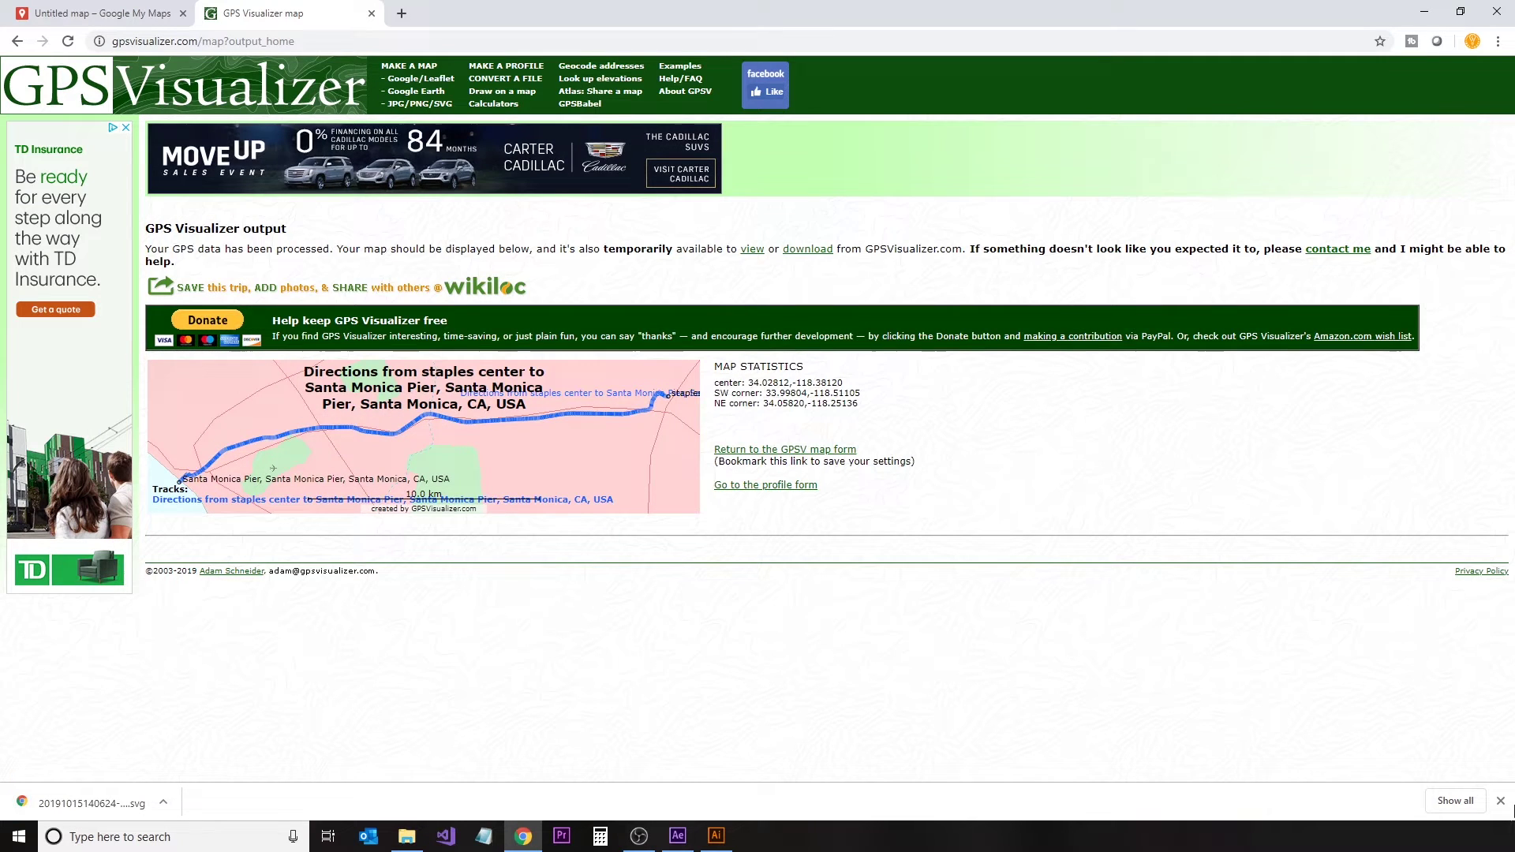
{"action": "left_click", "coordinate": [1502, 802]}
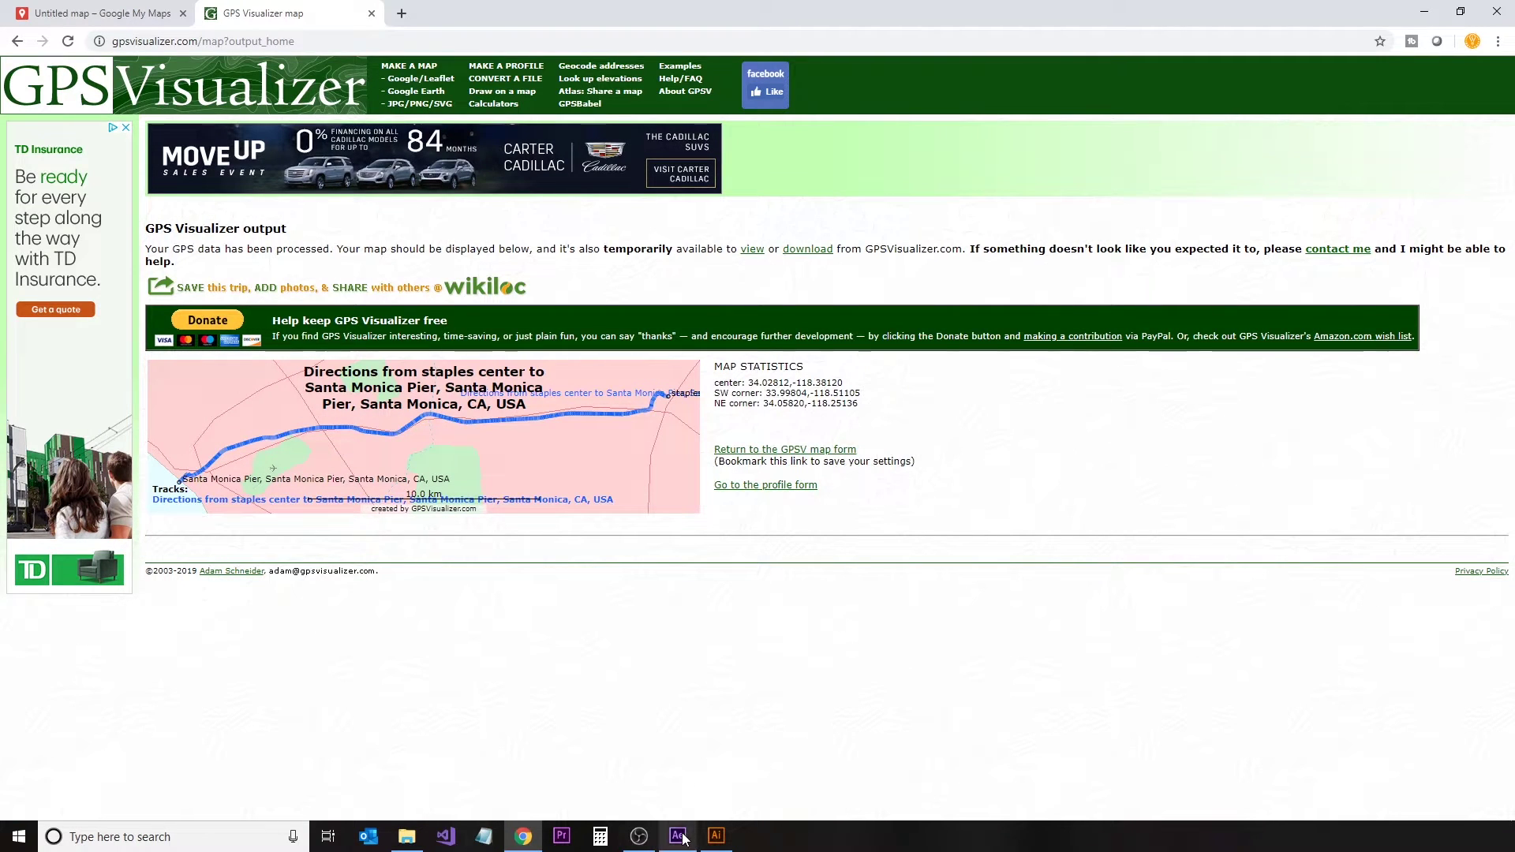
{"action": "mouse_move", "coordinate": [683, 838]}
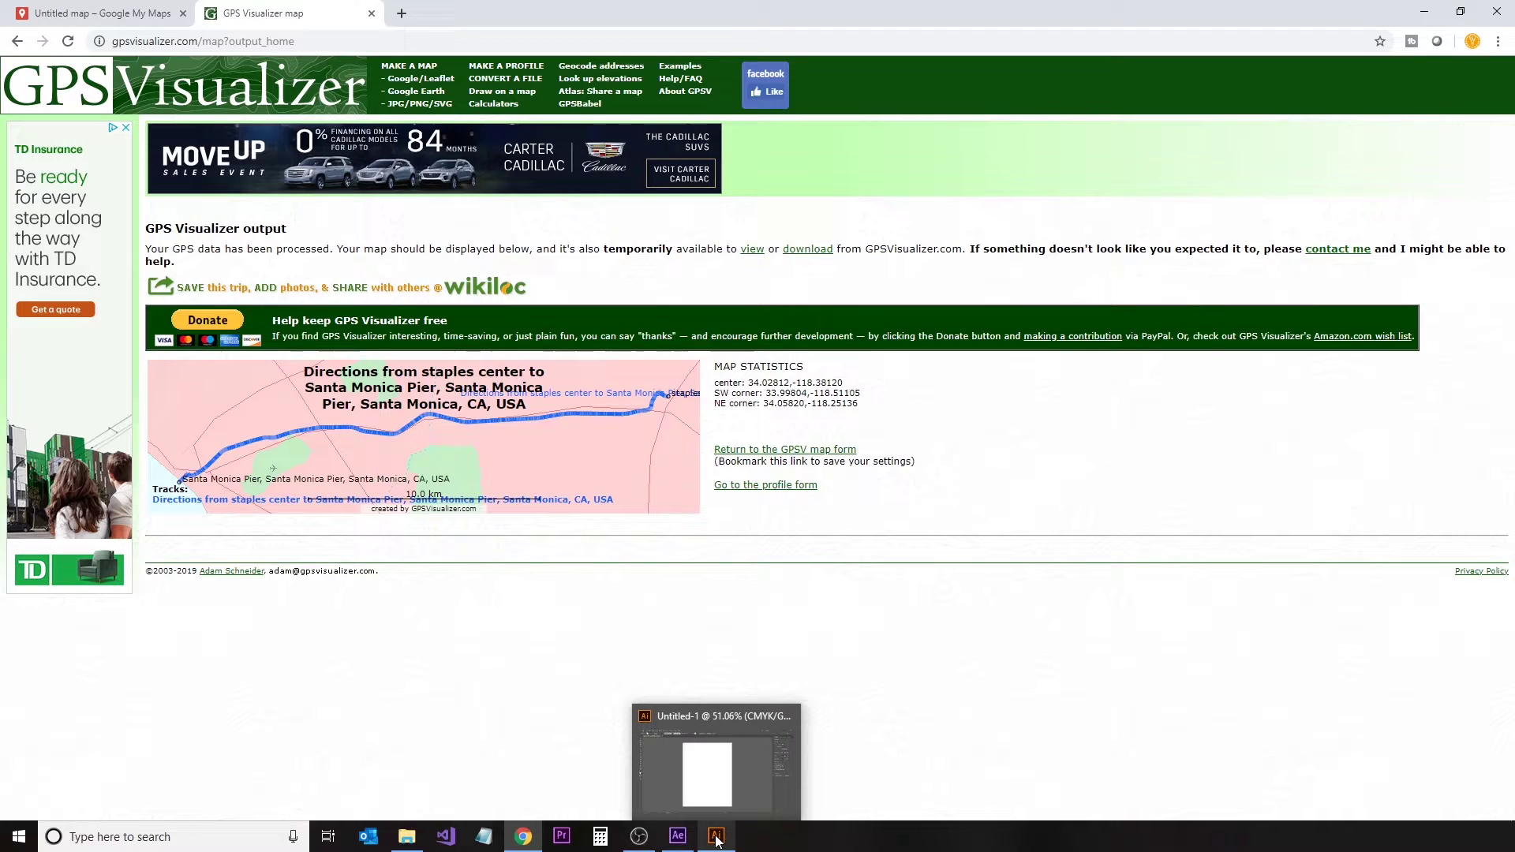
{"action": "left_click", "coordinate": [718, 838]}
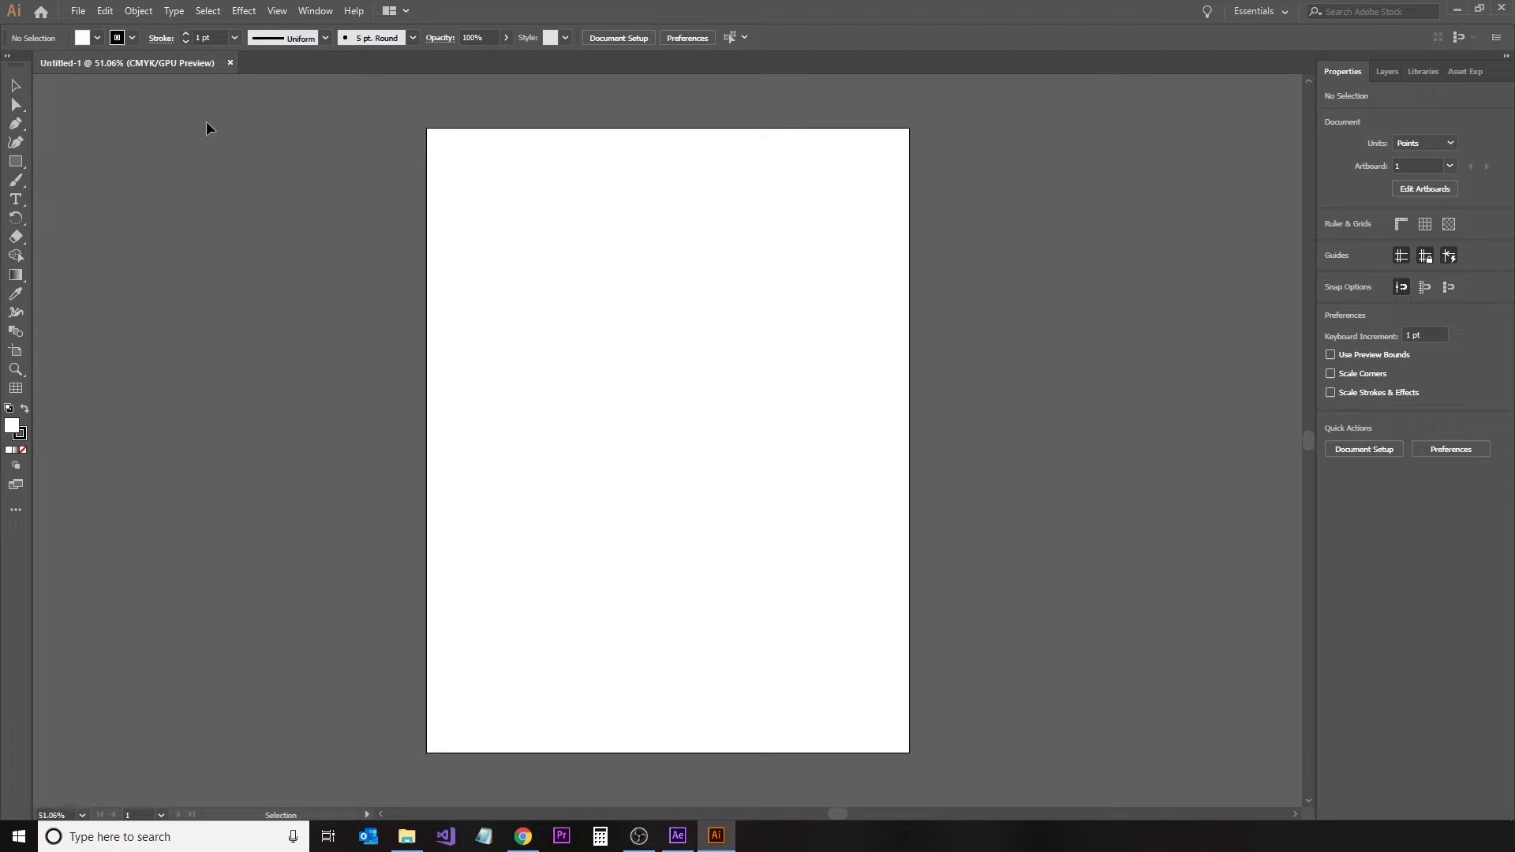
{"action": "left_click", "coordinate": [78, 12]}
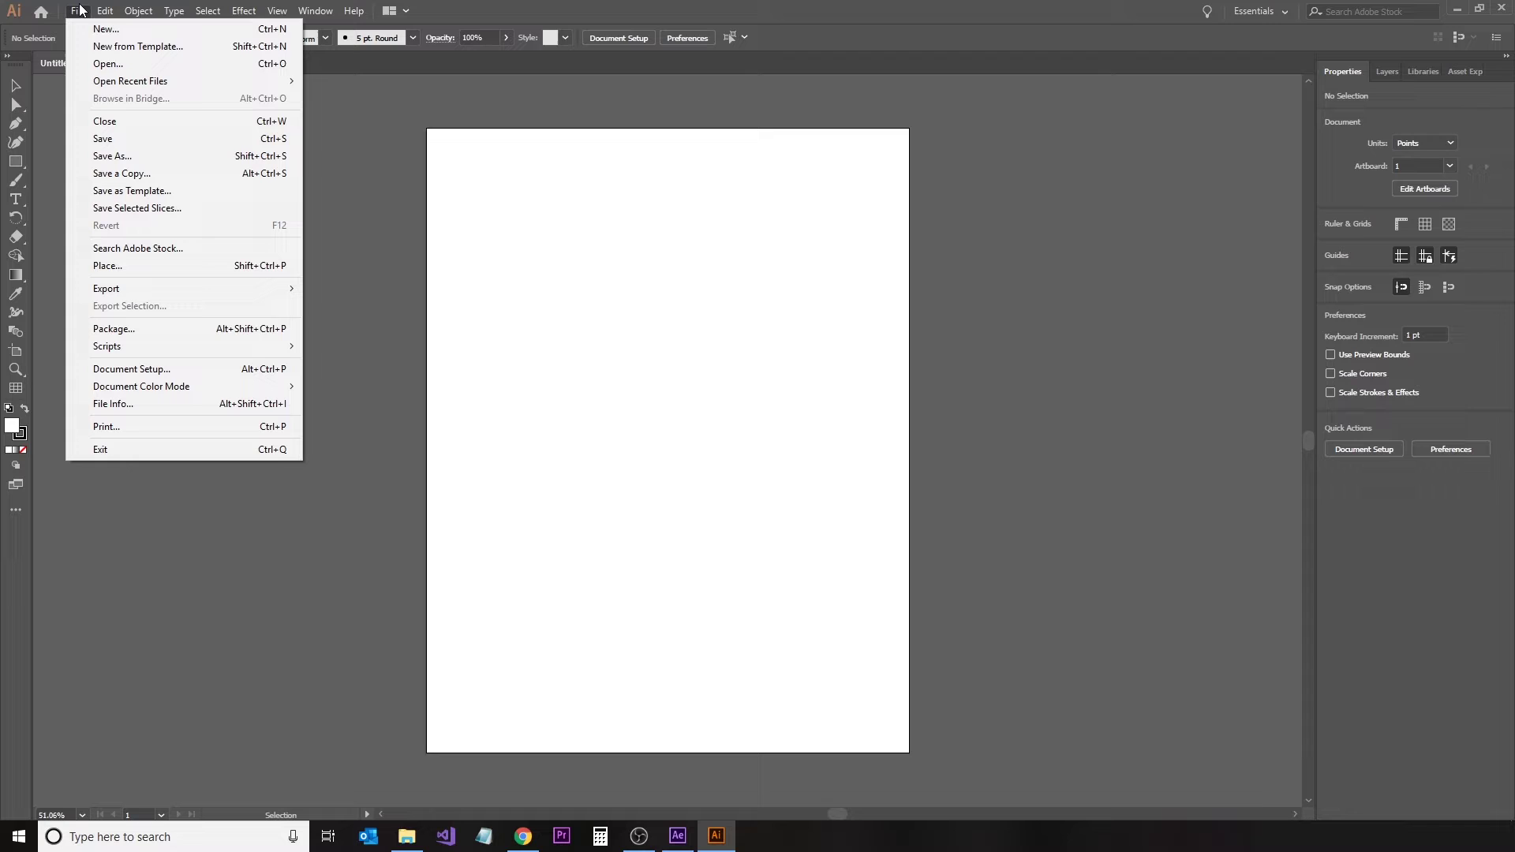
{"action": "left_click", "coordinate": [108, 69]}
{"action": "left_click", "coordinate": [191, 145]}
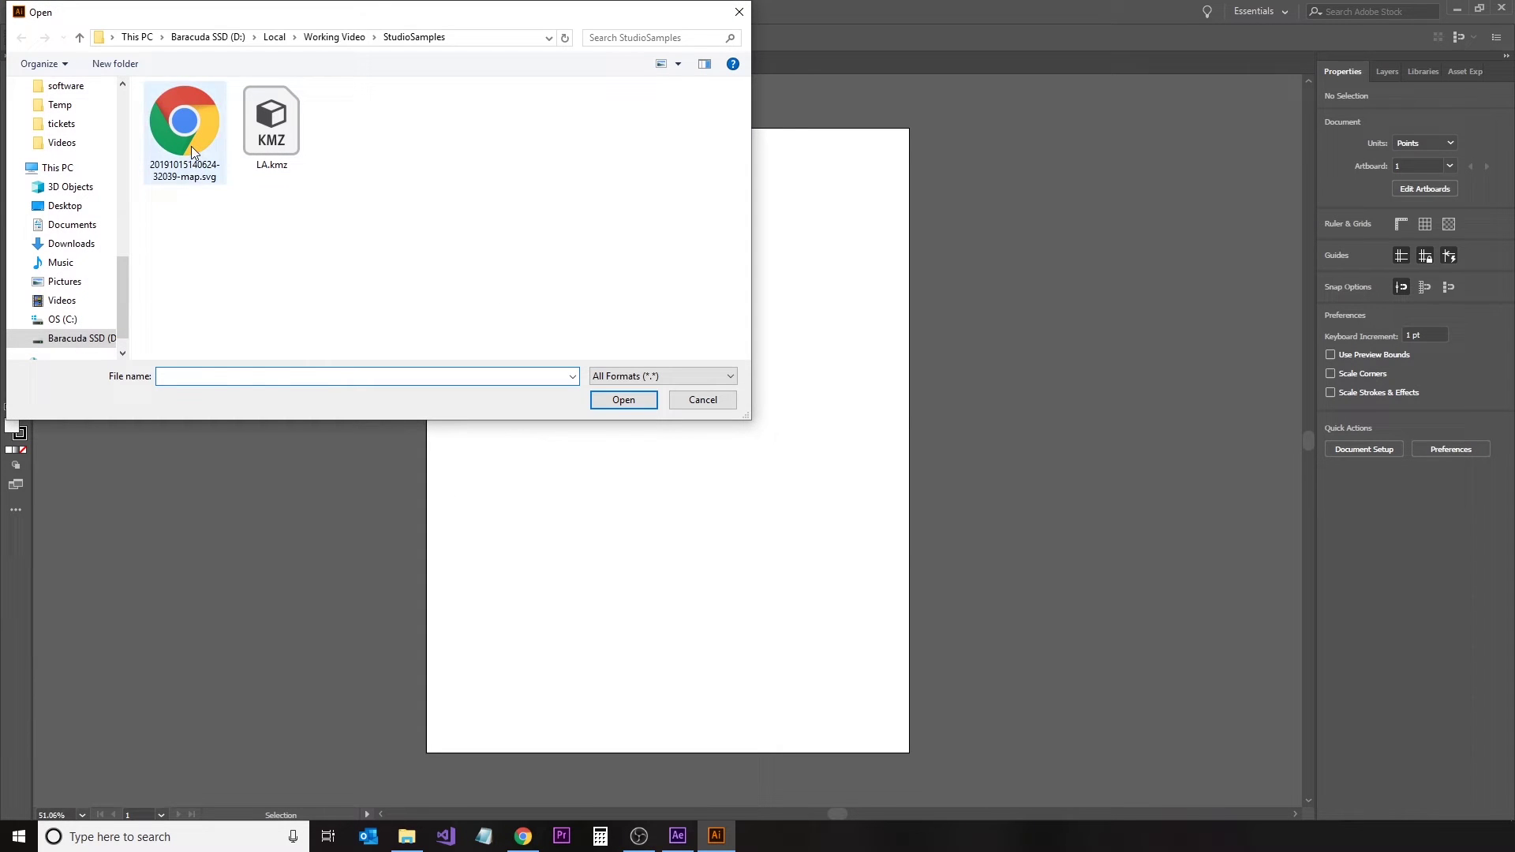
{"action": "left_click", "coordinate": [623, 400]}
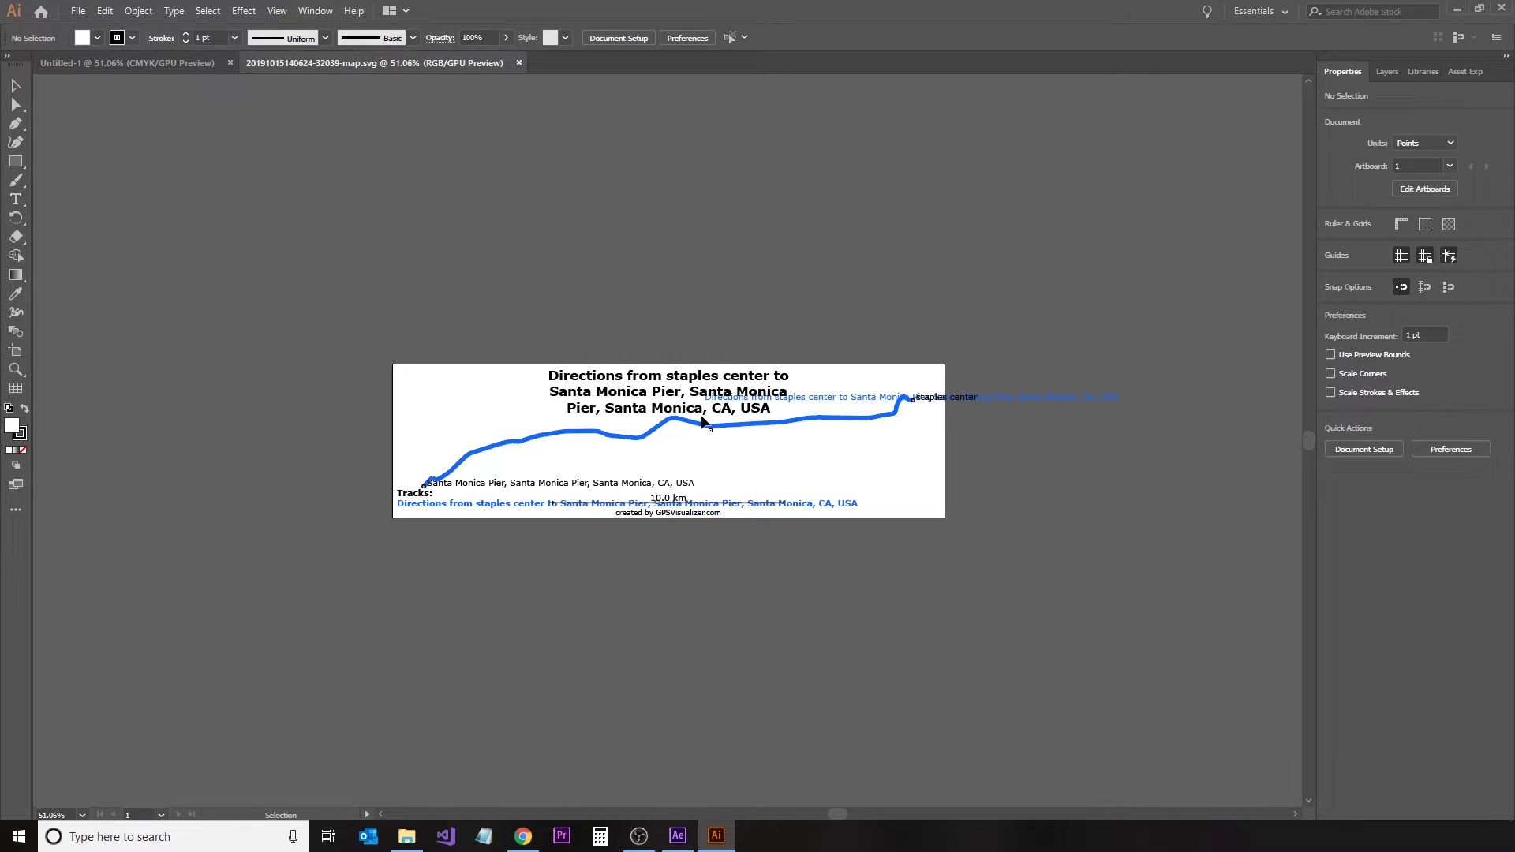
Step: Cut the blue route line out of the SVG map and paste it into the Untitled-1 document
{"action": "left_click", "coordinate": [696, 427]}
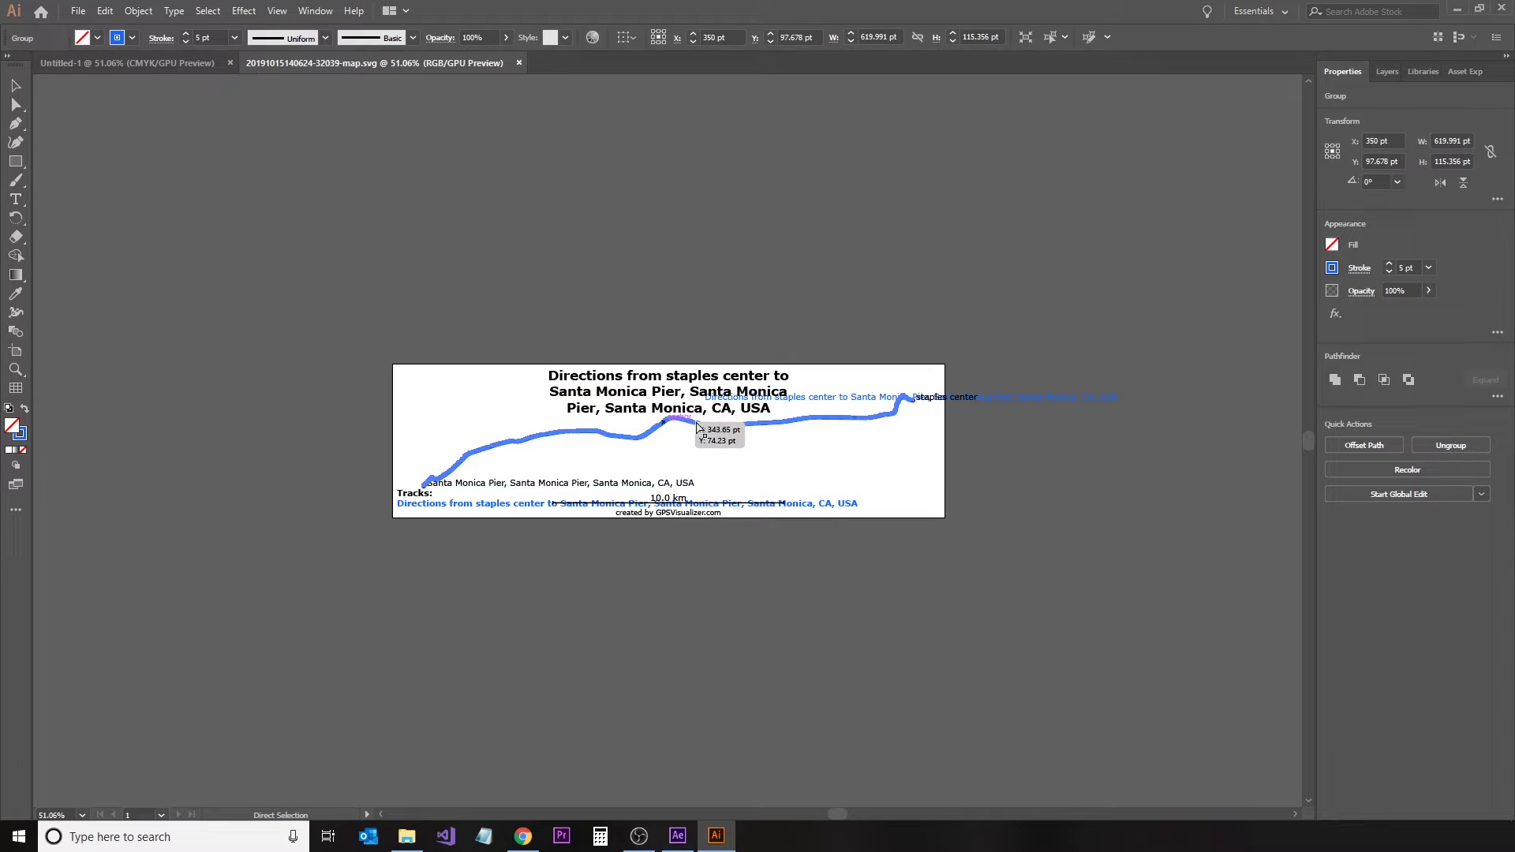
{"action": "key", "text": "Delete"}
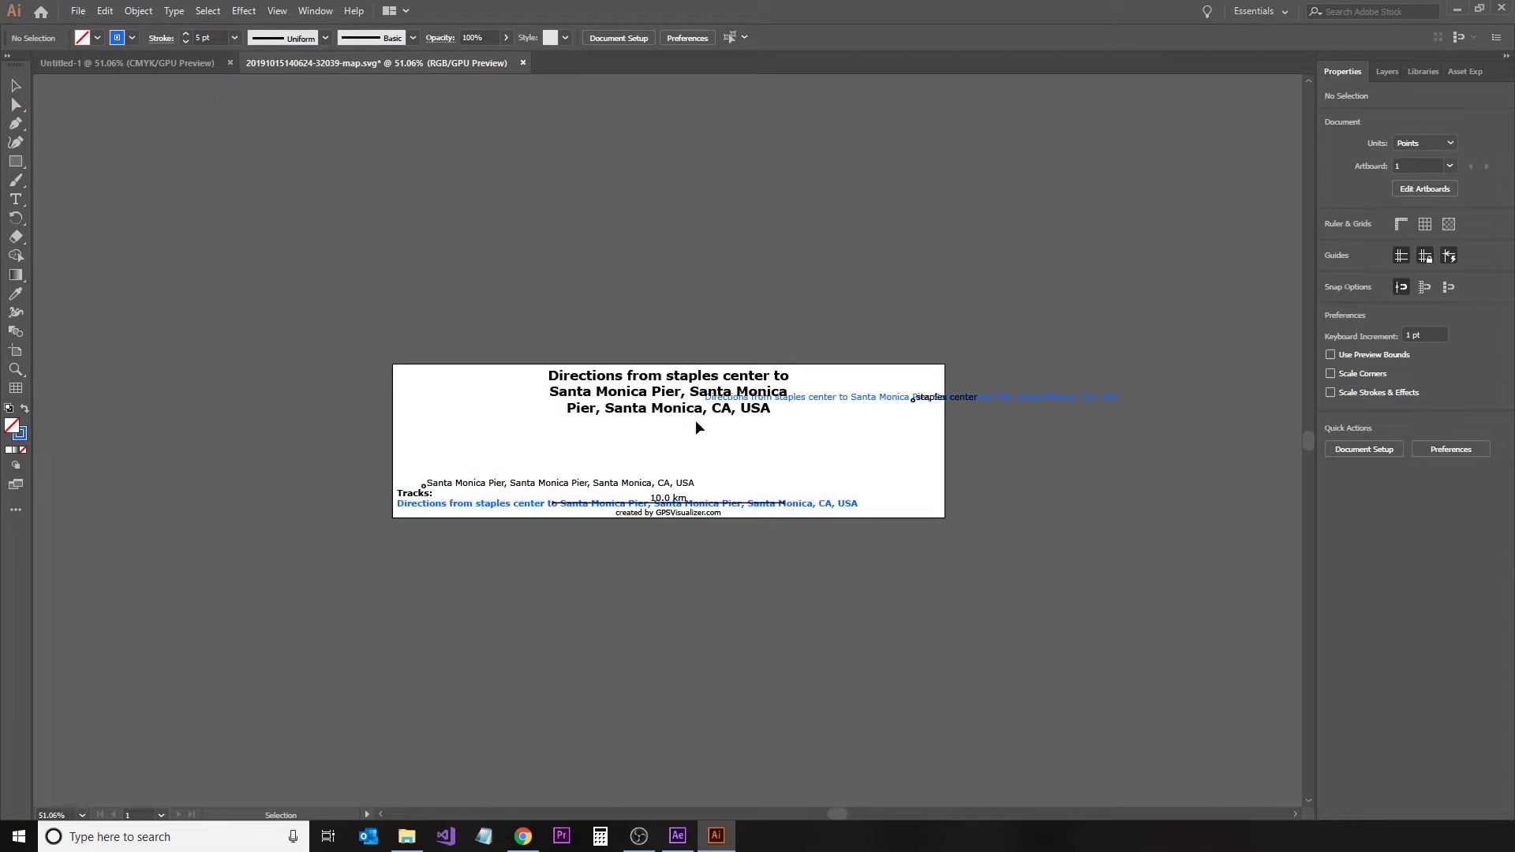
{"action": "left_click", "coordinate": [151, 65]}
{"action": "key", "text": "ctrl+v"}
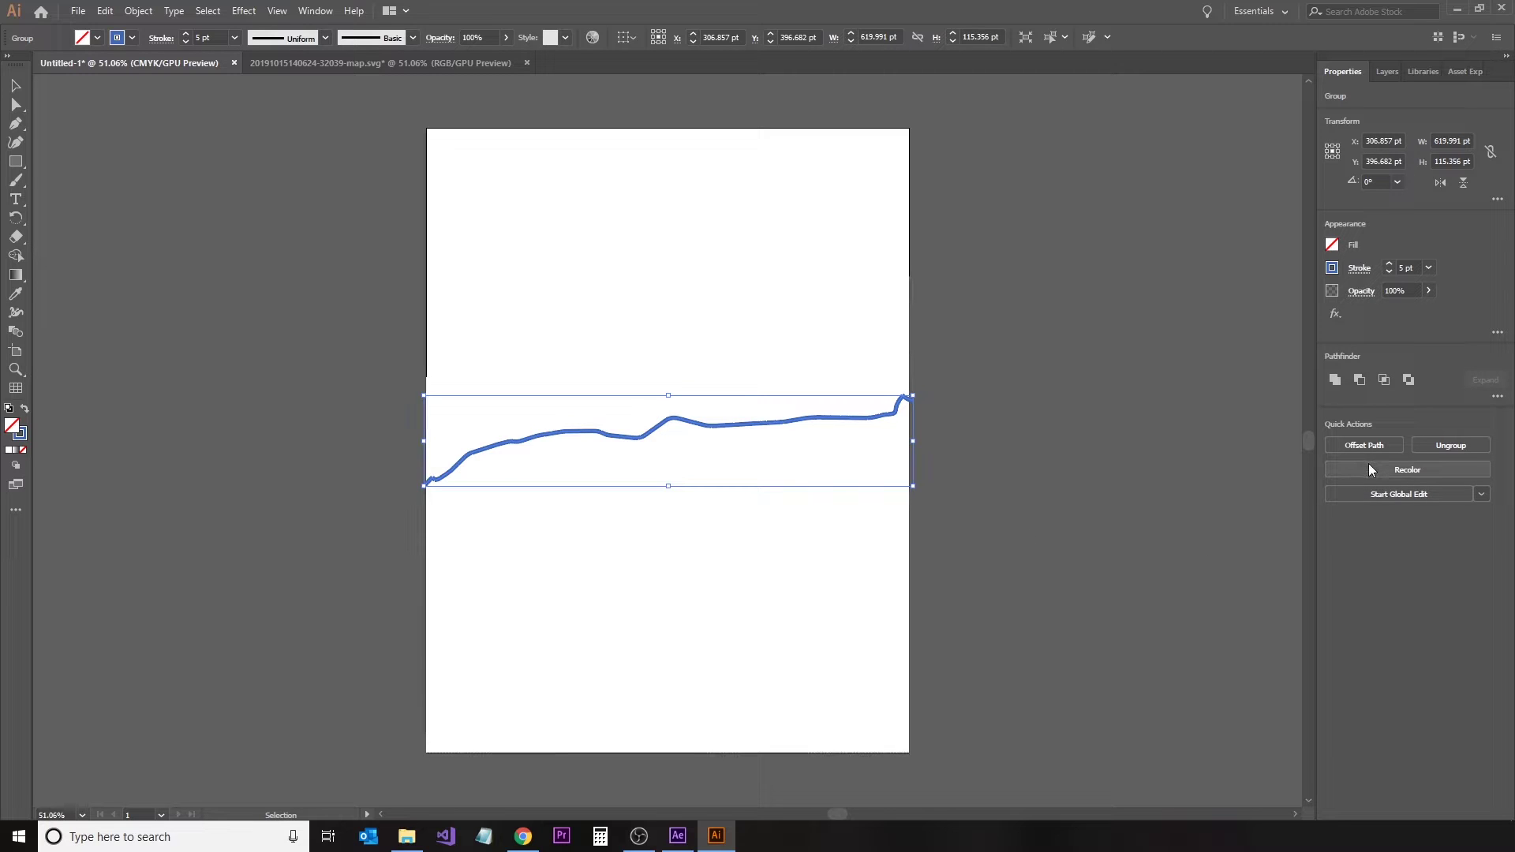
Step: Isolate the pasted route group, join its segments into a continuous path and select the whole path
{"action": "double_click", "coordinate": [829, 421]}
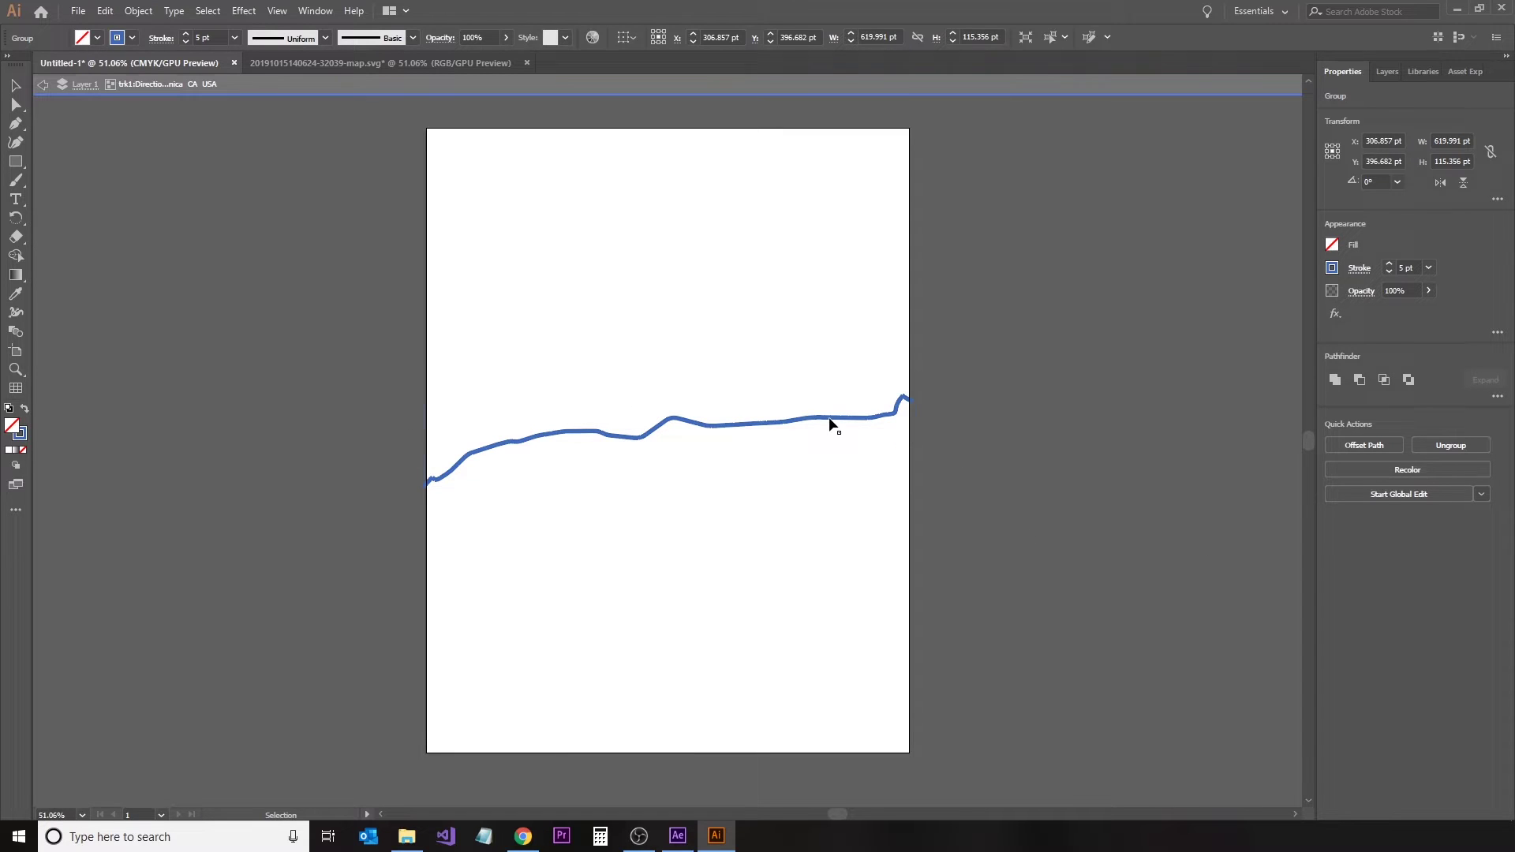
{"action": "left_click", "coordinate": [830, 425]}
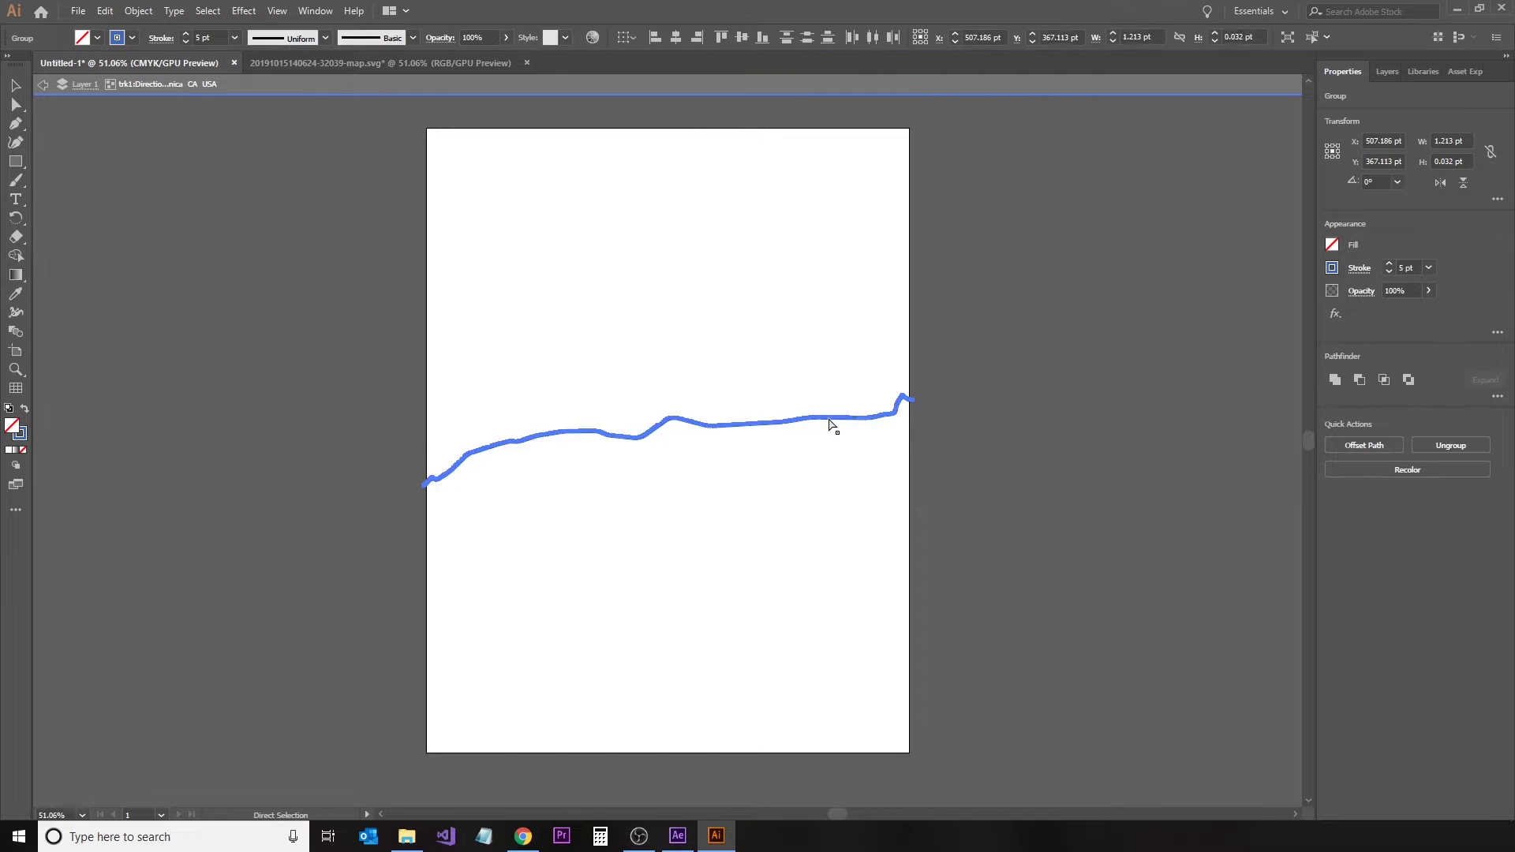
{"action": "left_click", "coordinate": [139, 10]}
{"action": "mouse_move", "coordinate": [198, 398]}
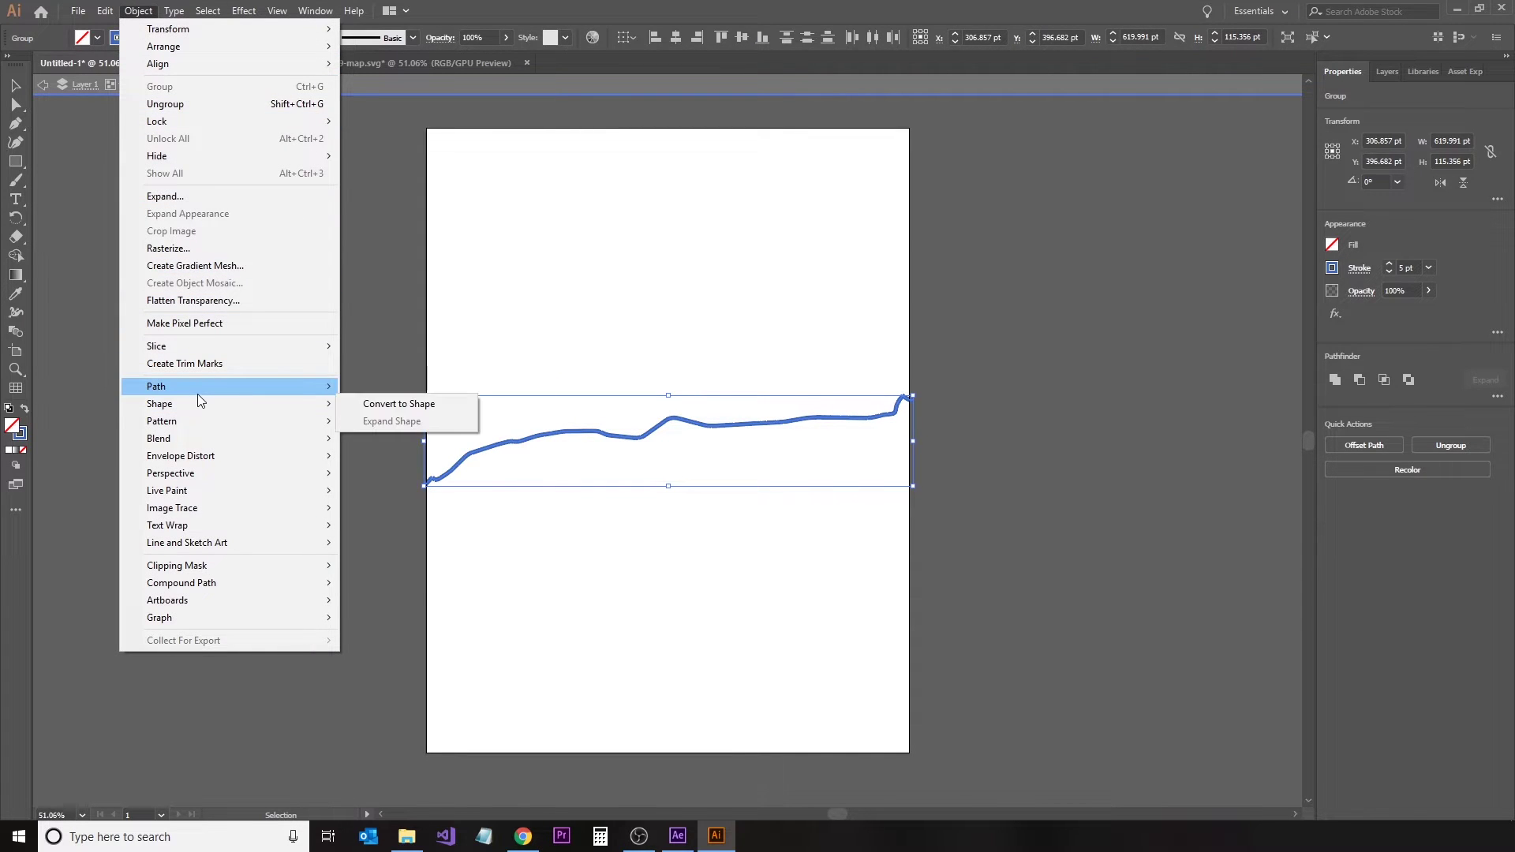
{"action": "mouse_move", "coordinate": [253, 392]}
{"action": "left_click", "coordinate": [395, 388]}
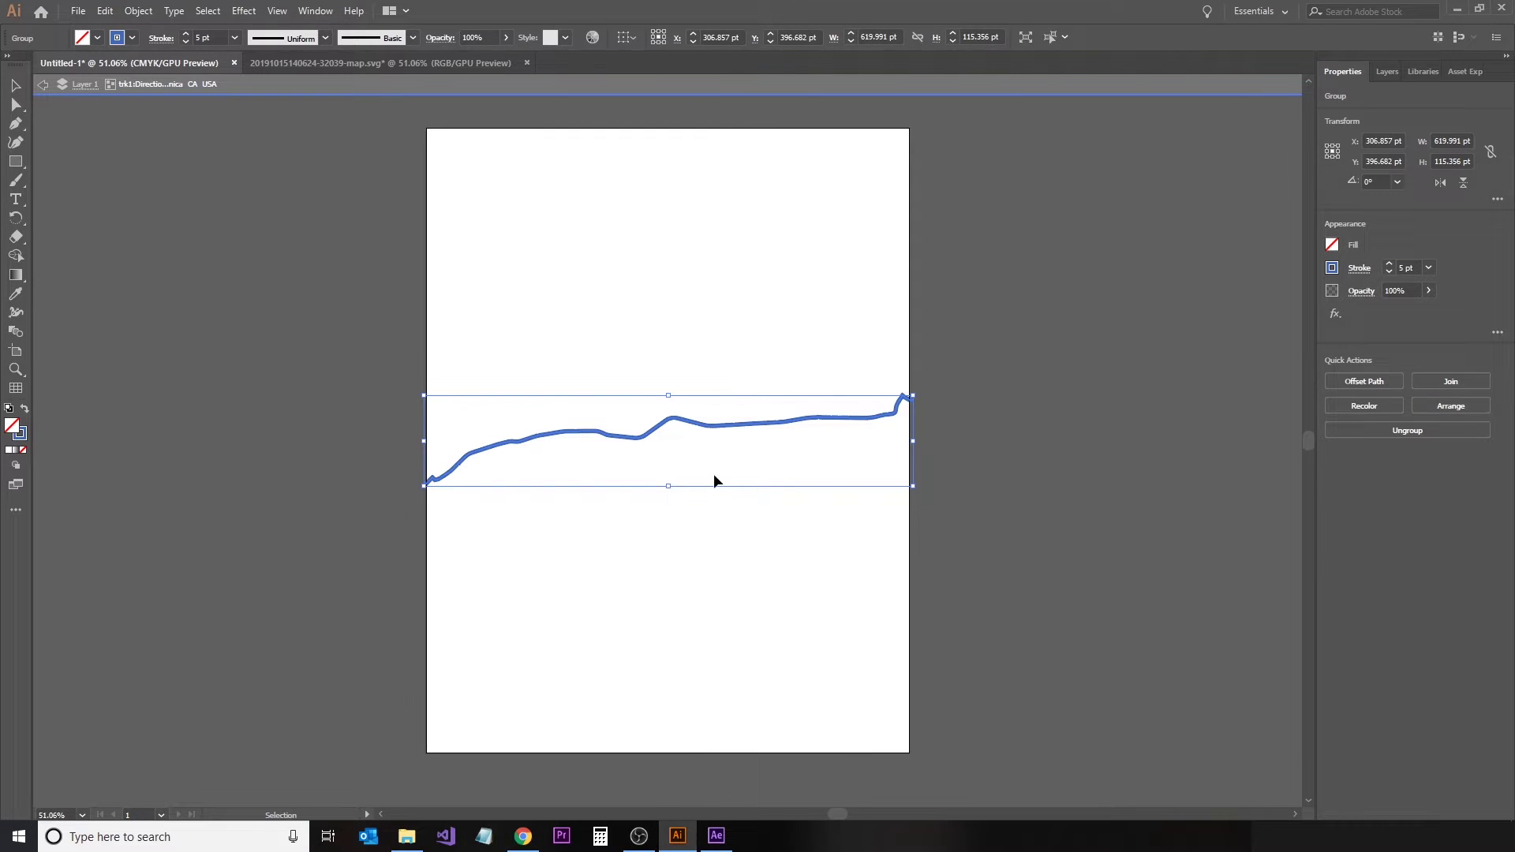
{"action": "key", "text": "a"}
{"action": "left_click", "coordinate": [719, 450]}
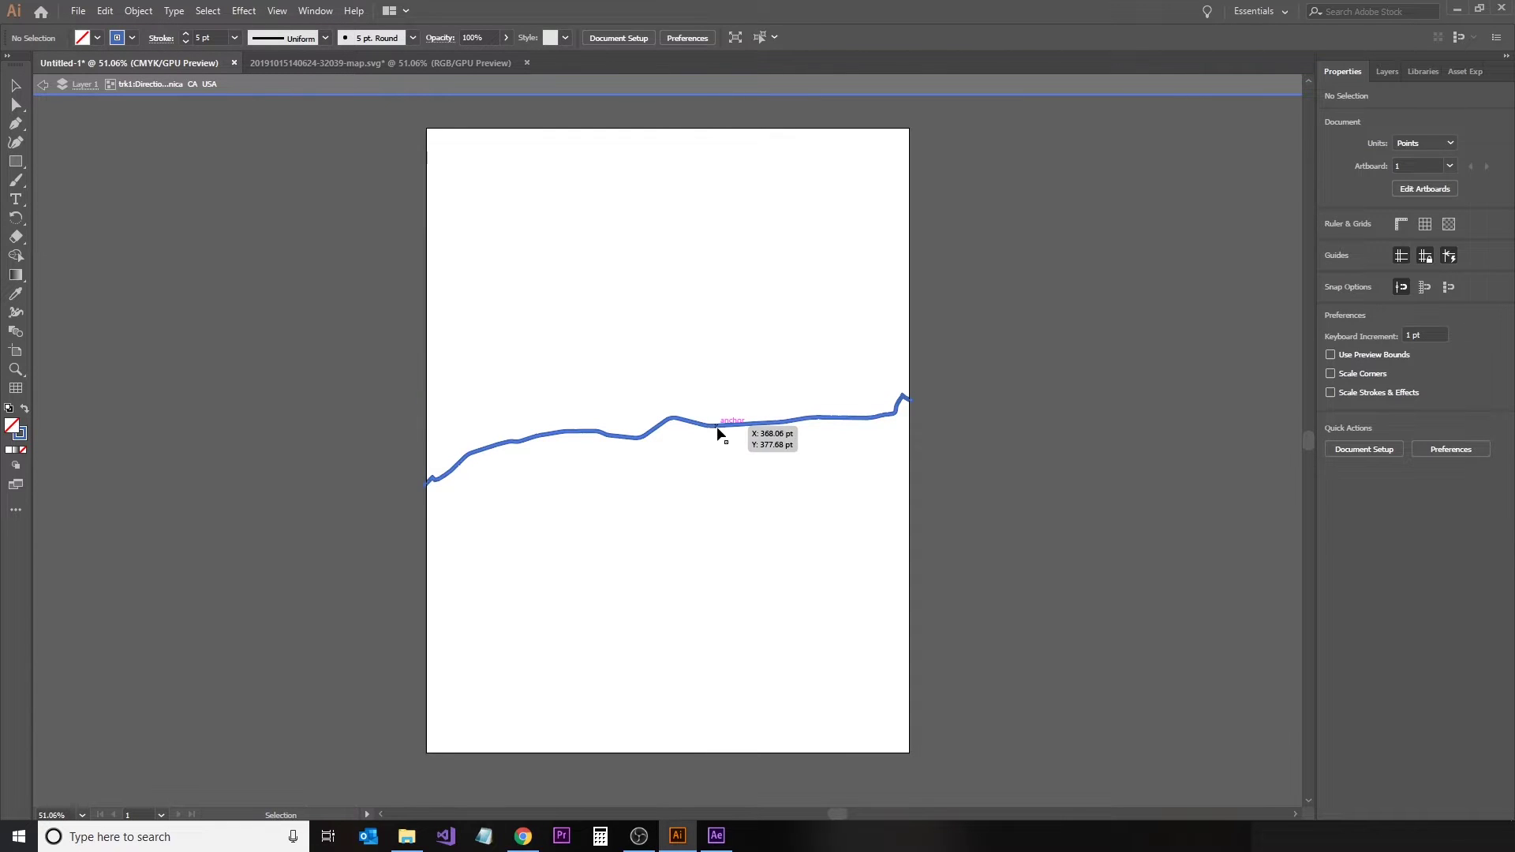
{"action": "left_click", "coordinate": [718, 433]}
{"action": "key", "text": "v"}
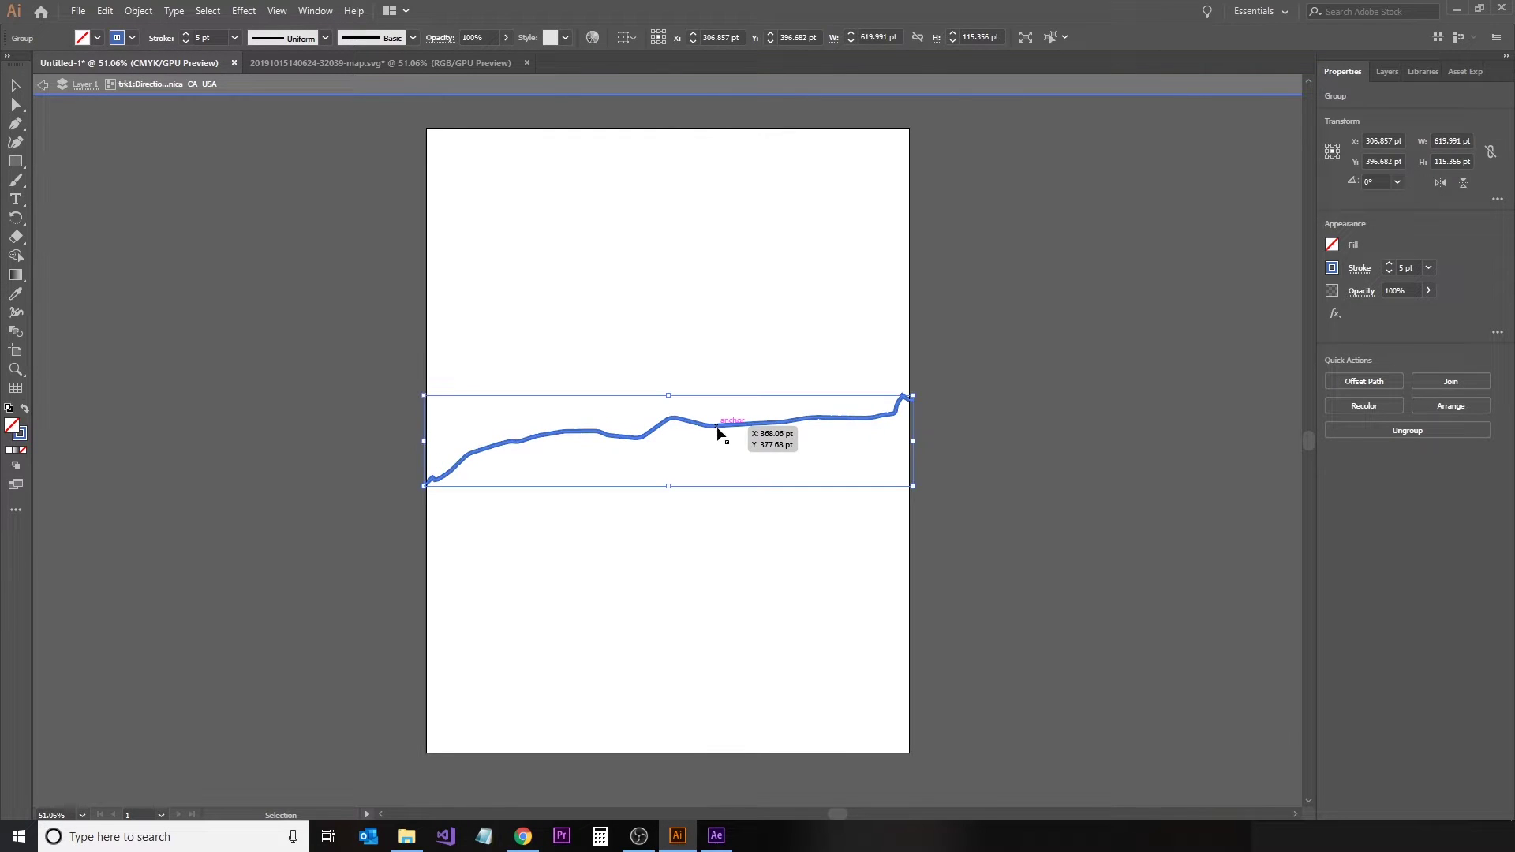
Step: Switch to After Effects and add a new shape layer above the Santa Monica null in the LA Route composition
{"action": "left_click", "coordinate": [726, 848]}
{"action": "left_click", "coordinate": [176, 580]}
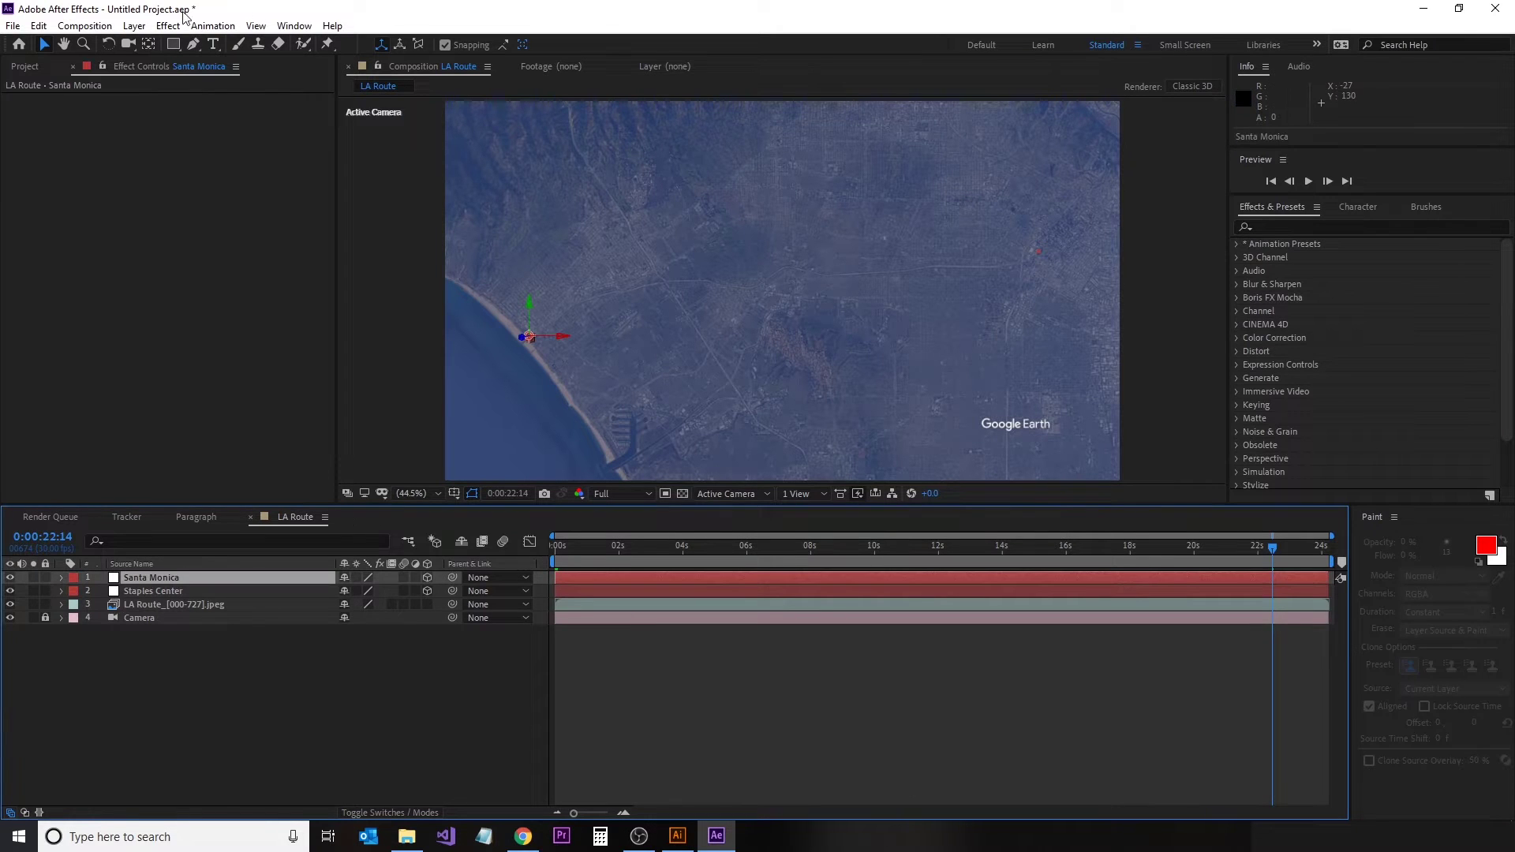
{"action": "left_click", "coordinate": [134, 26]}
{"action": "mouse_move", "coordinate": [156, 49]}
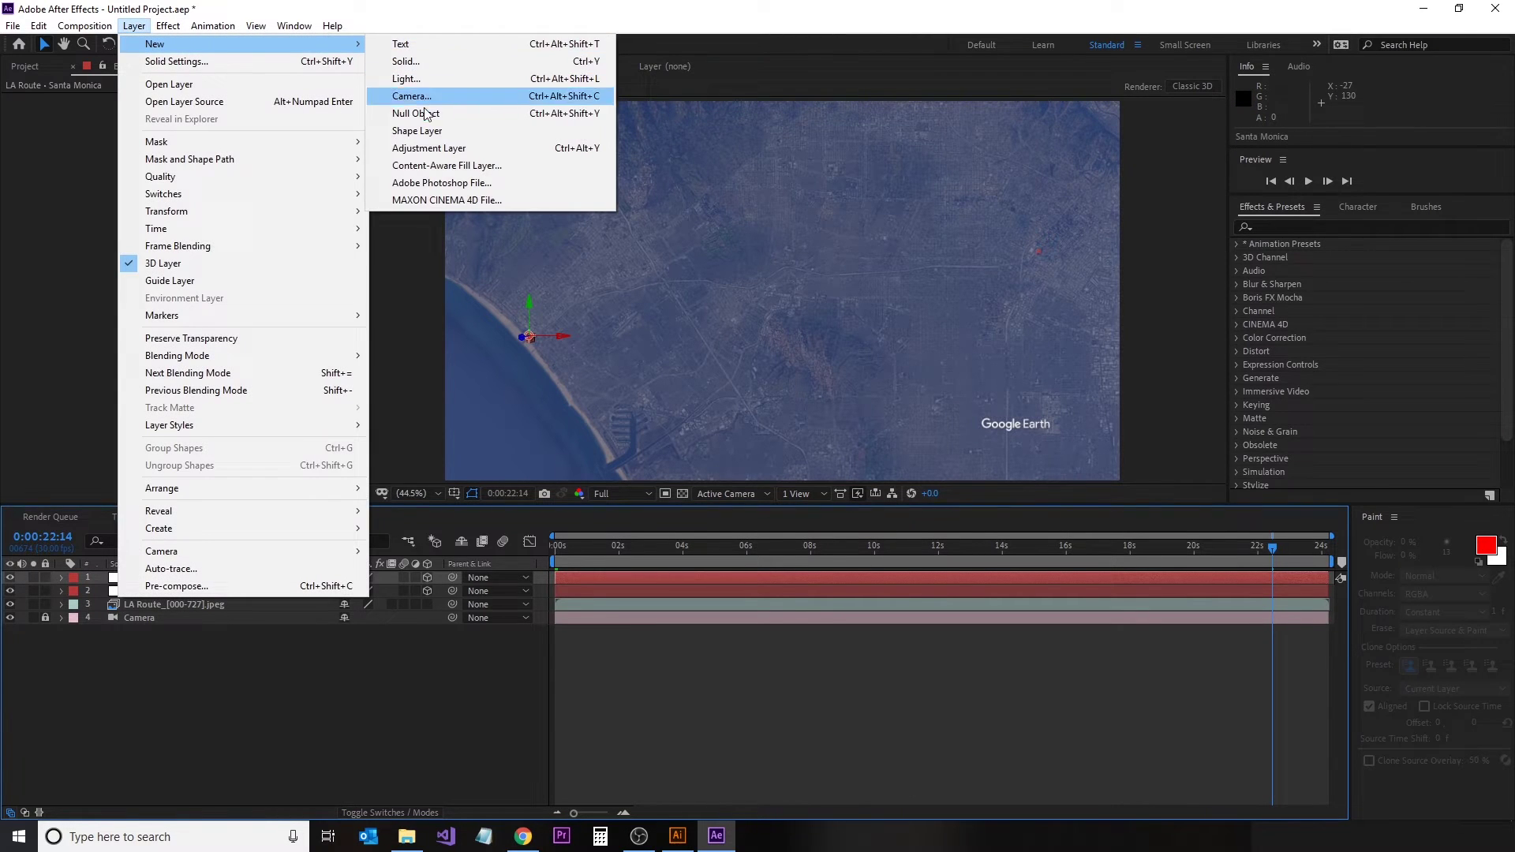
{"action": "left_click", "coordinate": [422, 134]}
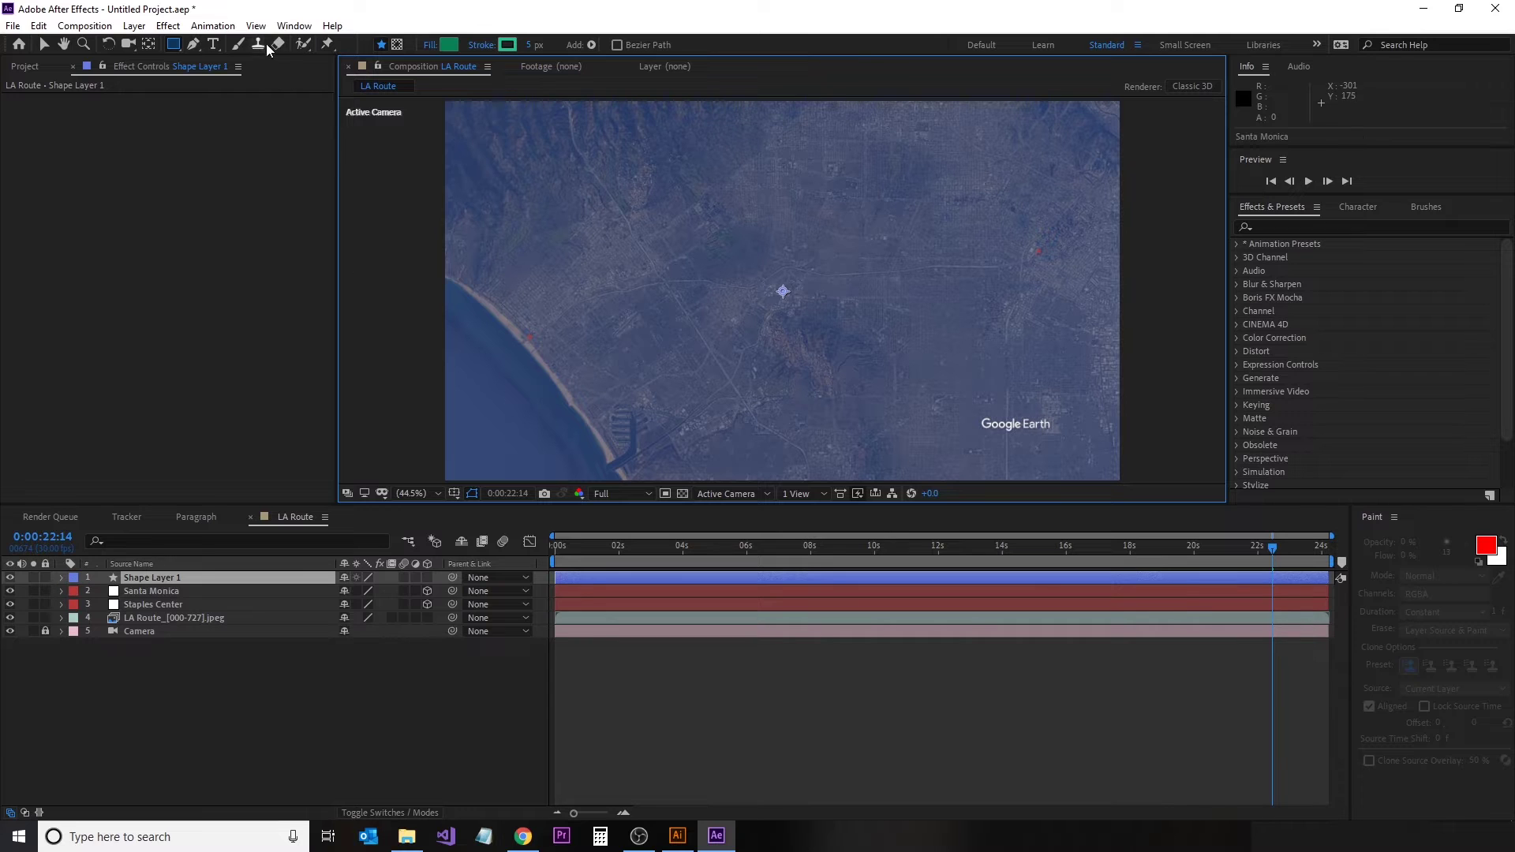
Step: Draw a three-point placeholder path on Shape Layer 1 with the Pen tool, below the centre of the map
{"action": "left_click", "coordinate": [194, 45]}
{"action": "left_click", "coordinate": [706, 356]}
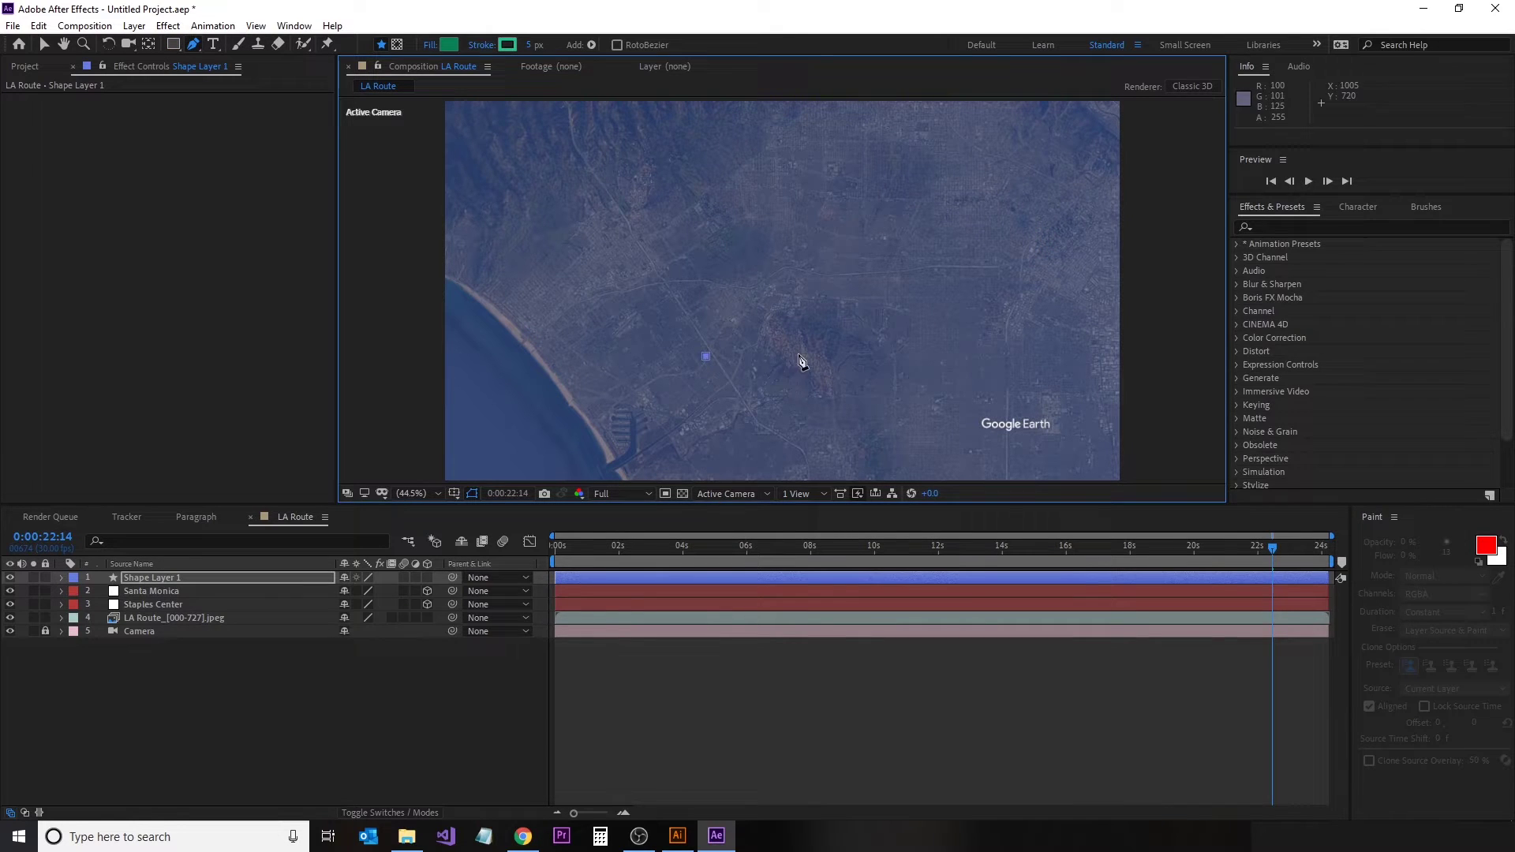
{"action": "left_click", "coordinate": [797, 354]}
{"action": "left_click", "coordinate": [875, 402]}
{"action": "left_click", "coordinate": [44, 44]}
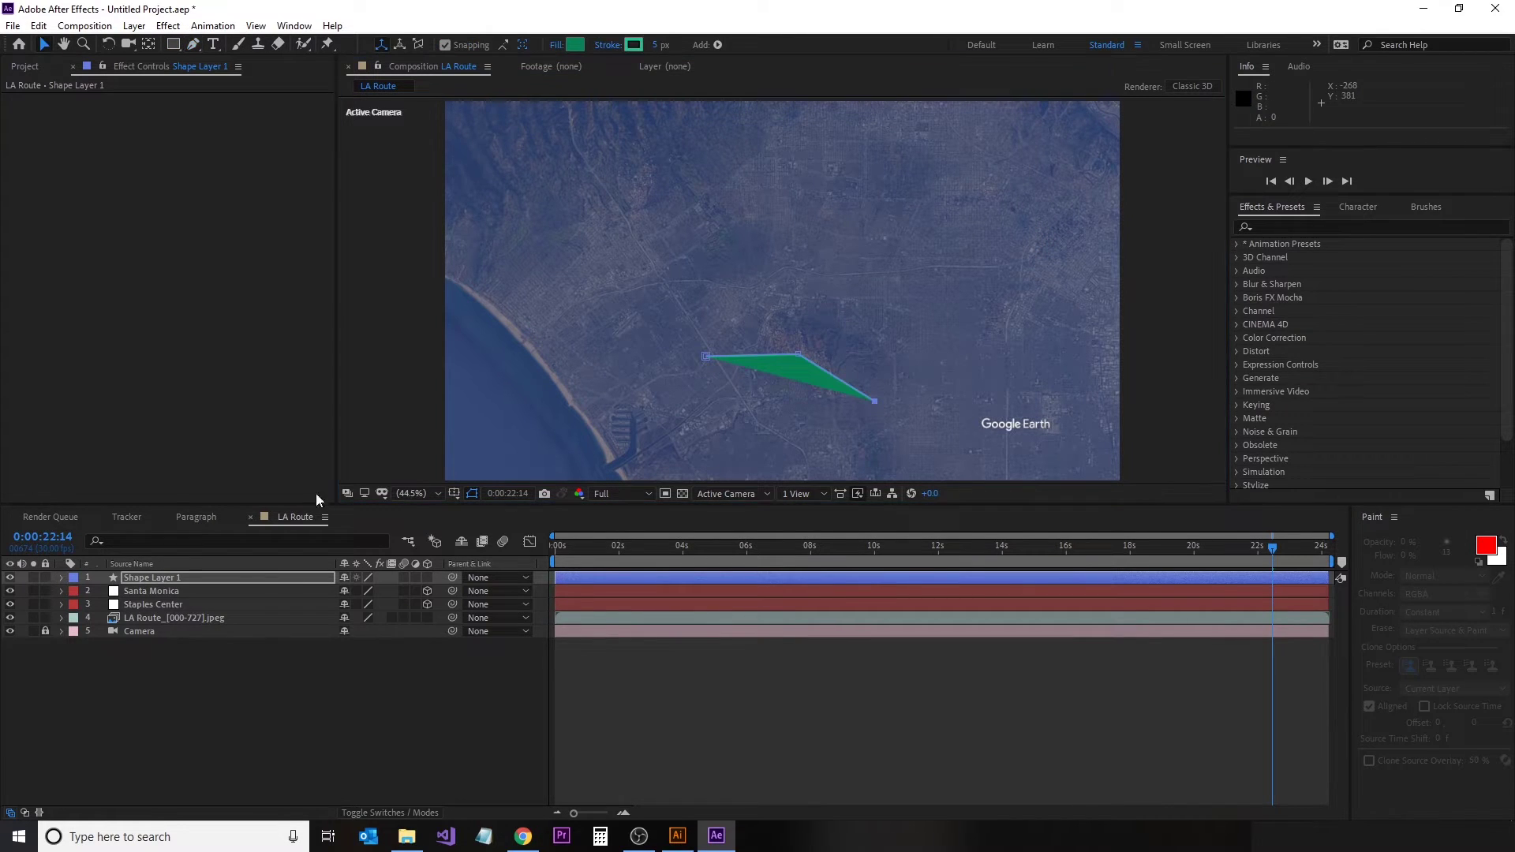
Step: Replace the placeholder's Path property in Shape 1 with the route path copied from Illustrator
{"action": "left_click", "coordinate": [62, 578]}
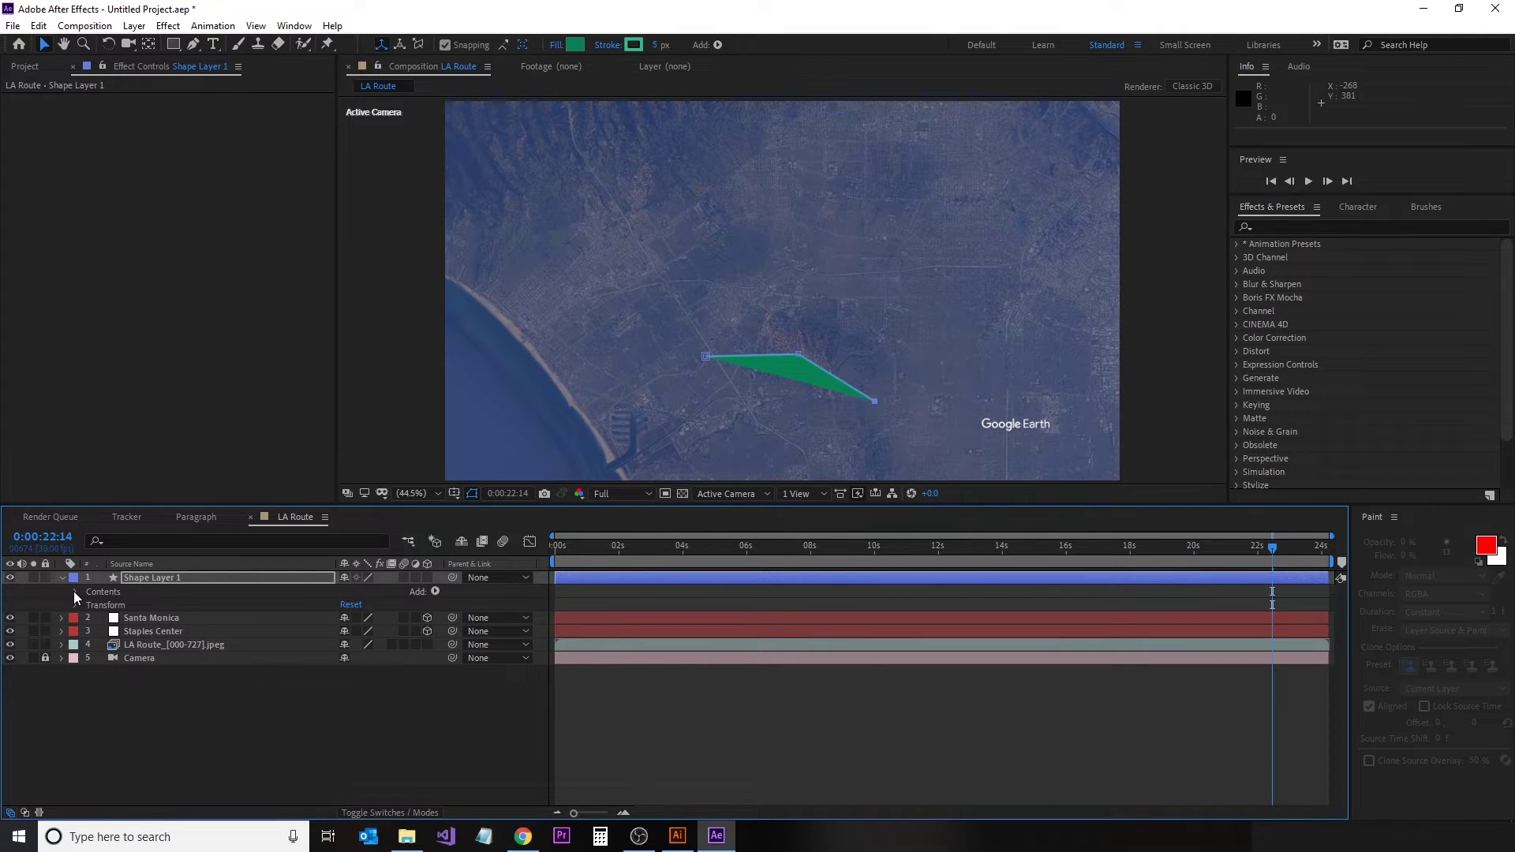
{"action": "left_click", "coordinate": [76, 593]}
{"action": "left_click", "coordinate": [88, 606]}
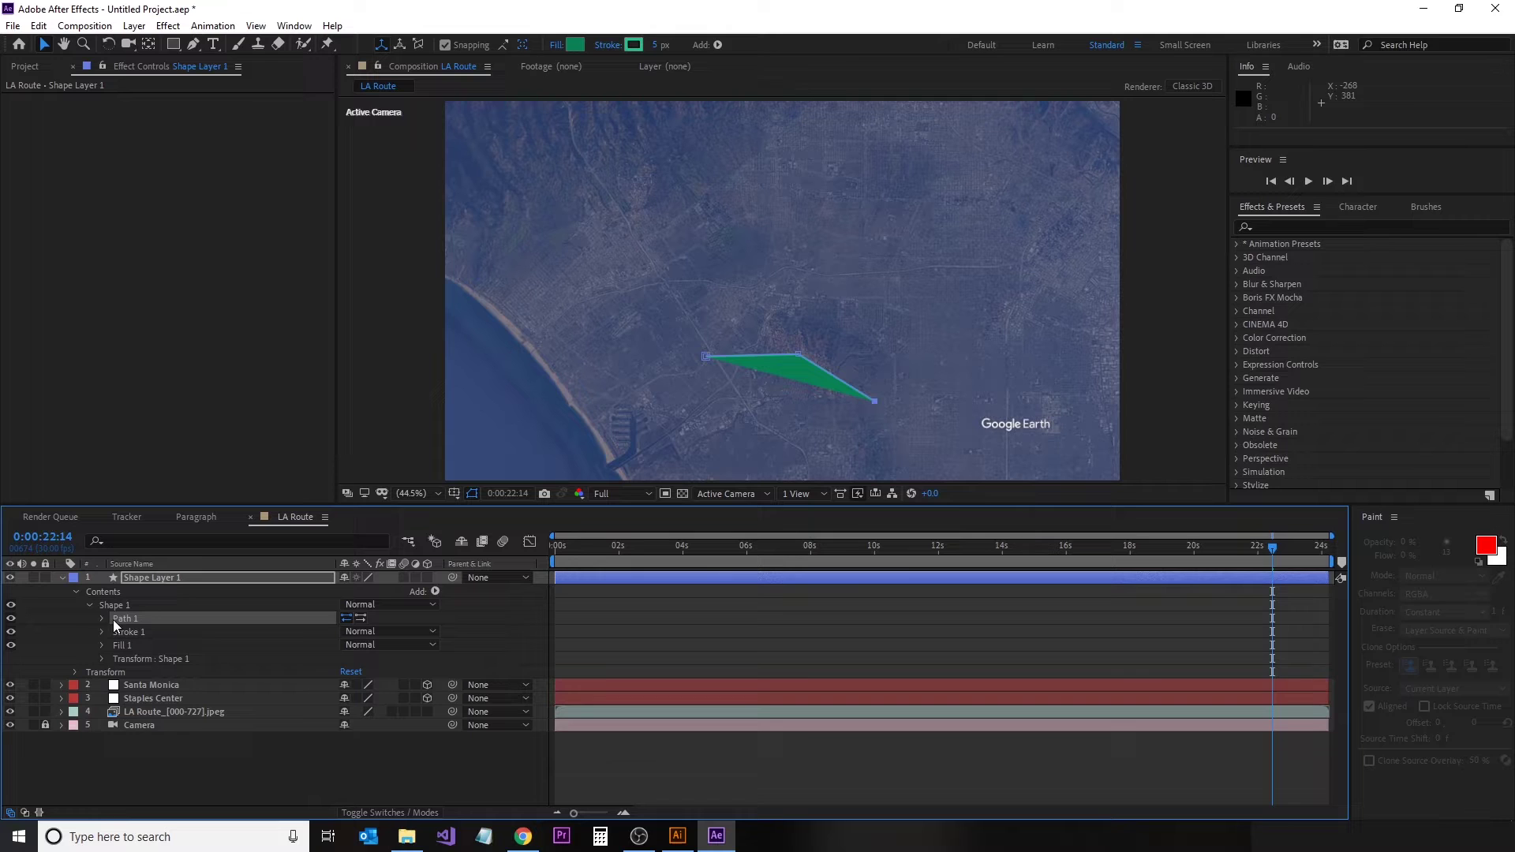
{"action": "left_click", "coordinate": [101, 619]}
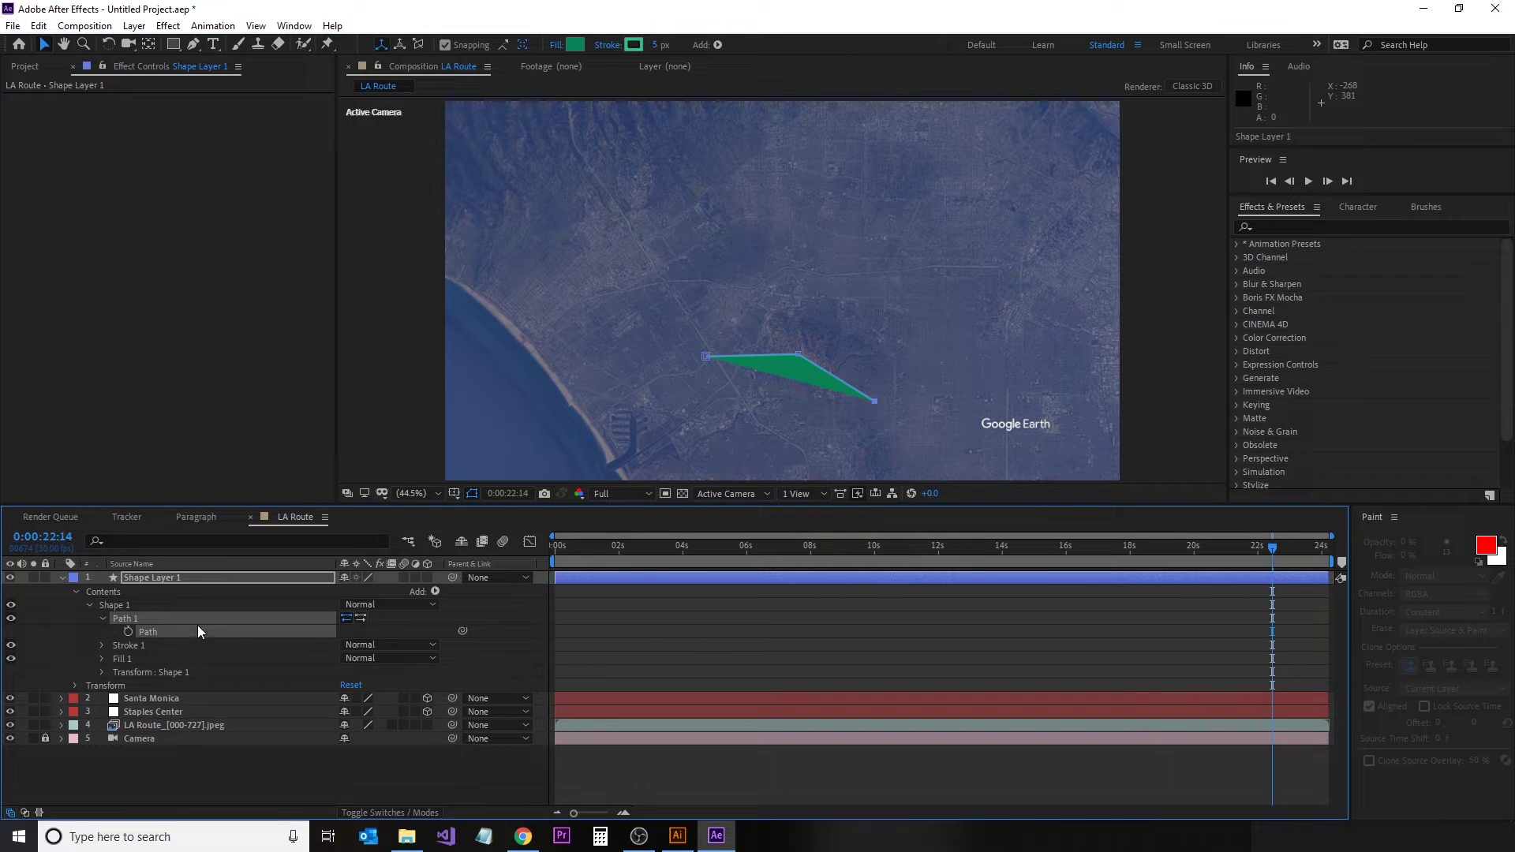
{"action": "key", "text": "ctrl+v"}
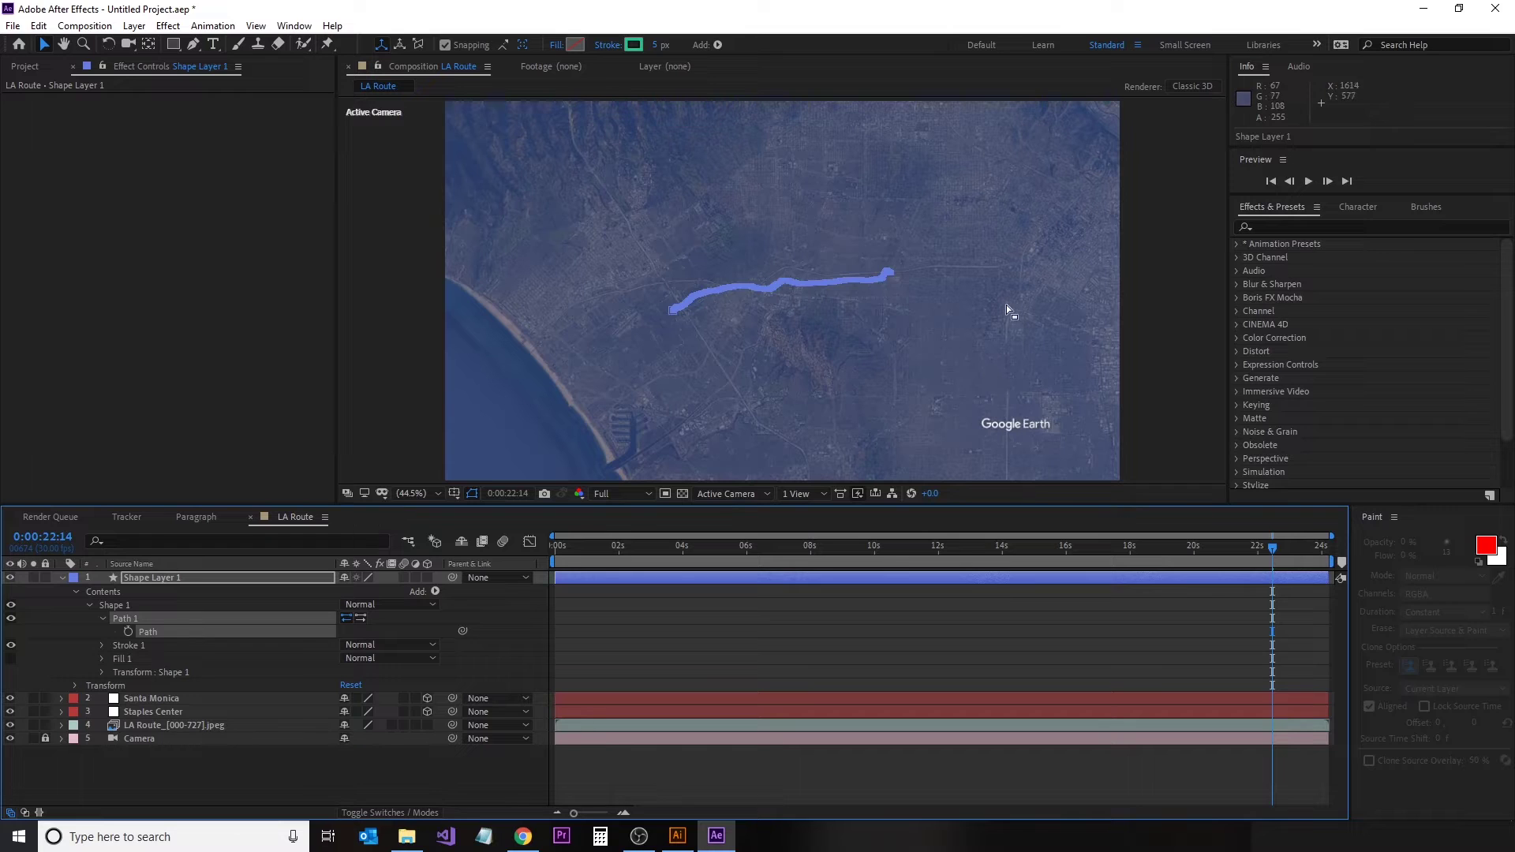
Step: Make Shape Layer 1 a 3D layer and parent it to the Staples Center null
{"action": "left_click", "coordinate": [426, 577]}
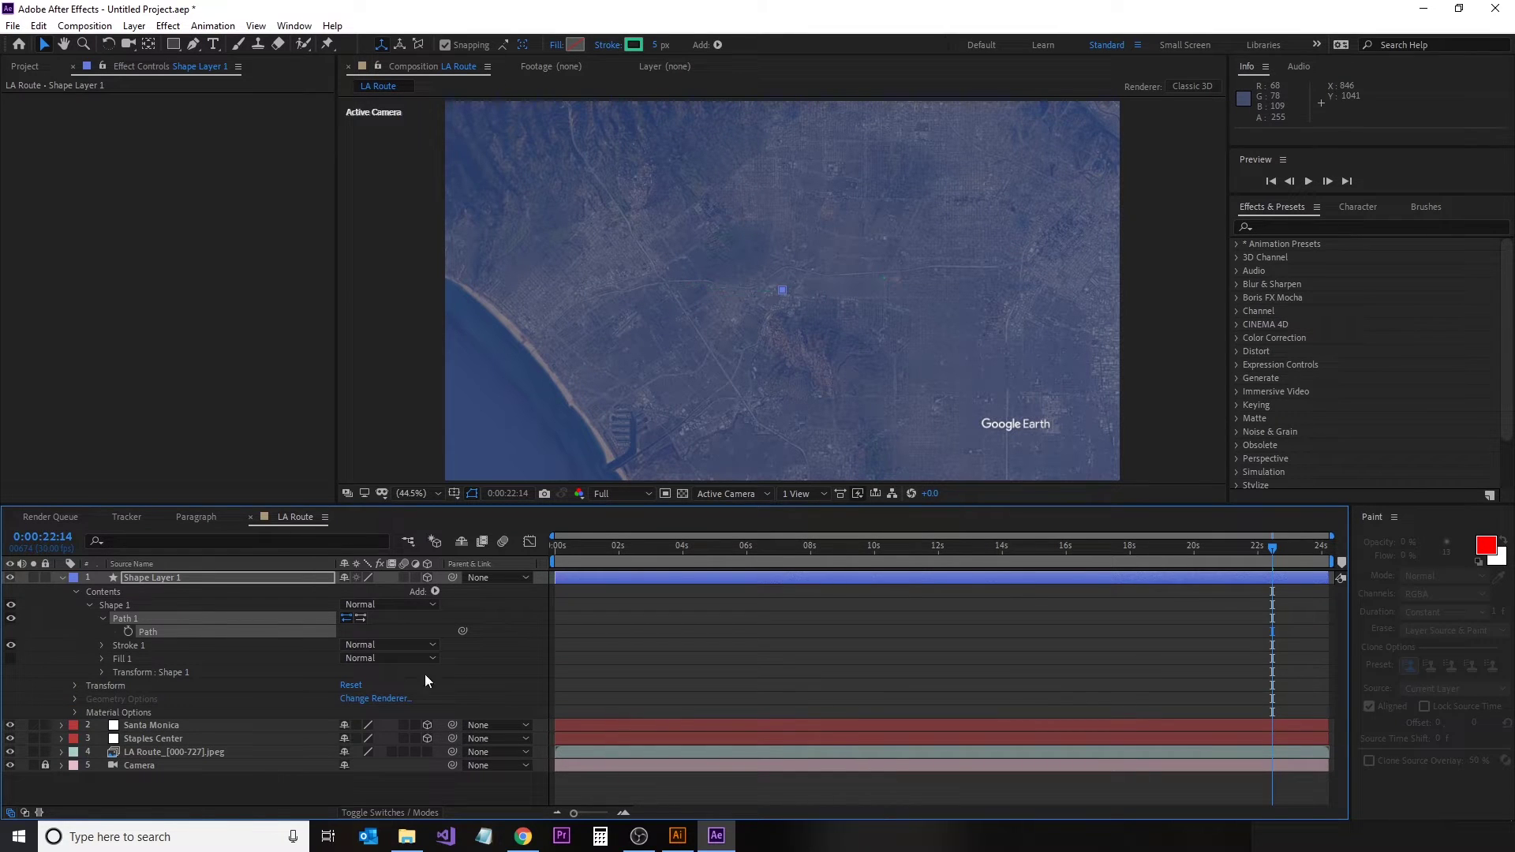
{"action": "left_click", "coordinate": [500, 579]}
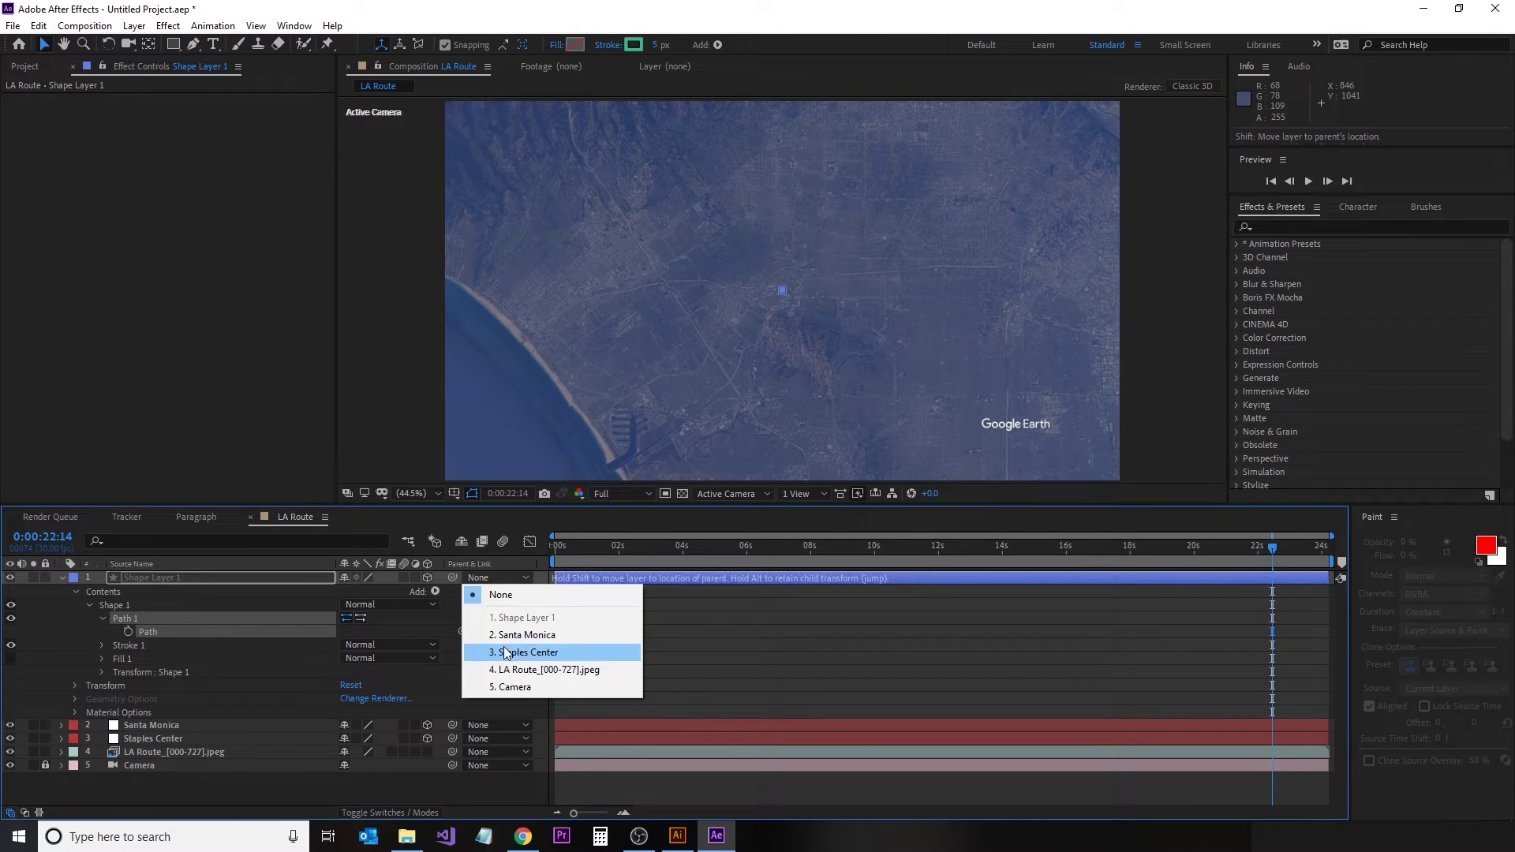
{"action": "left_click", "coordinate": [506, 652]}
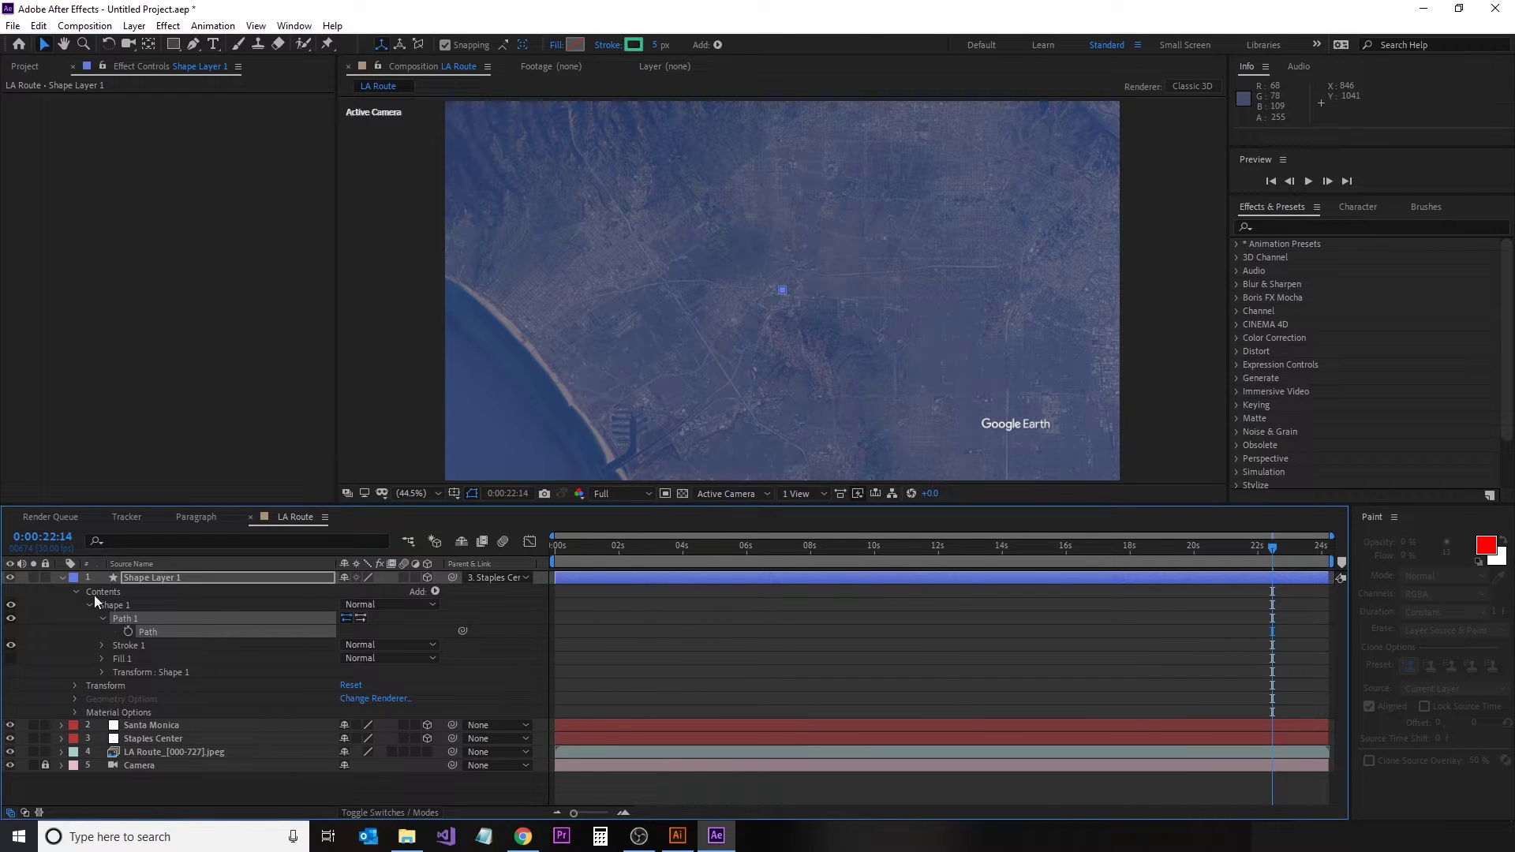
Step: Show Shape Layer 1's Transform properties and set its Z position to 0
{"action": "left_click", "coordinate": [74, 592]}
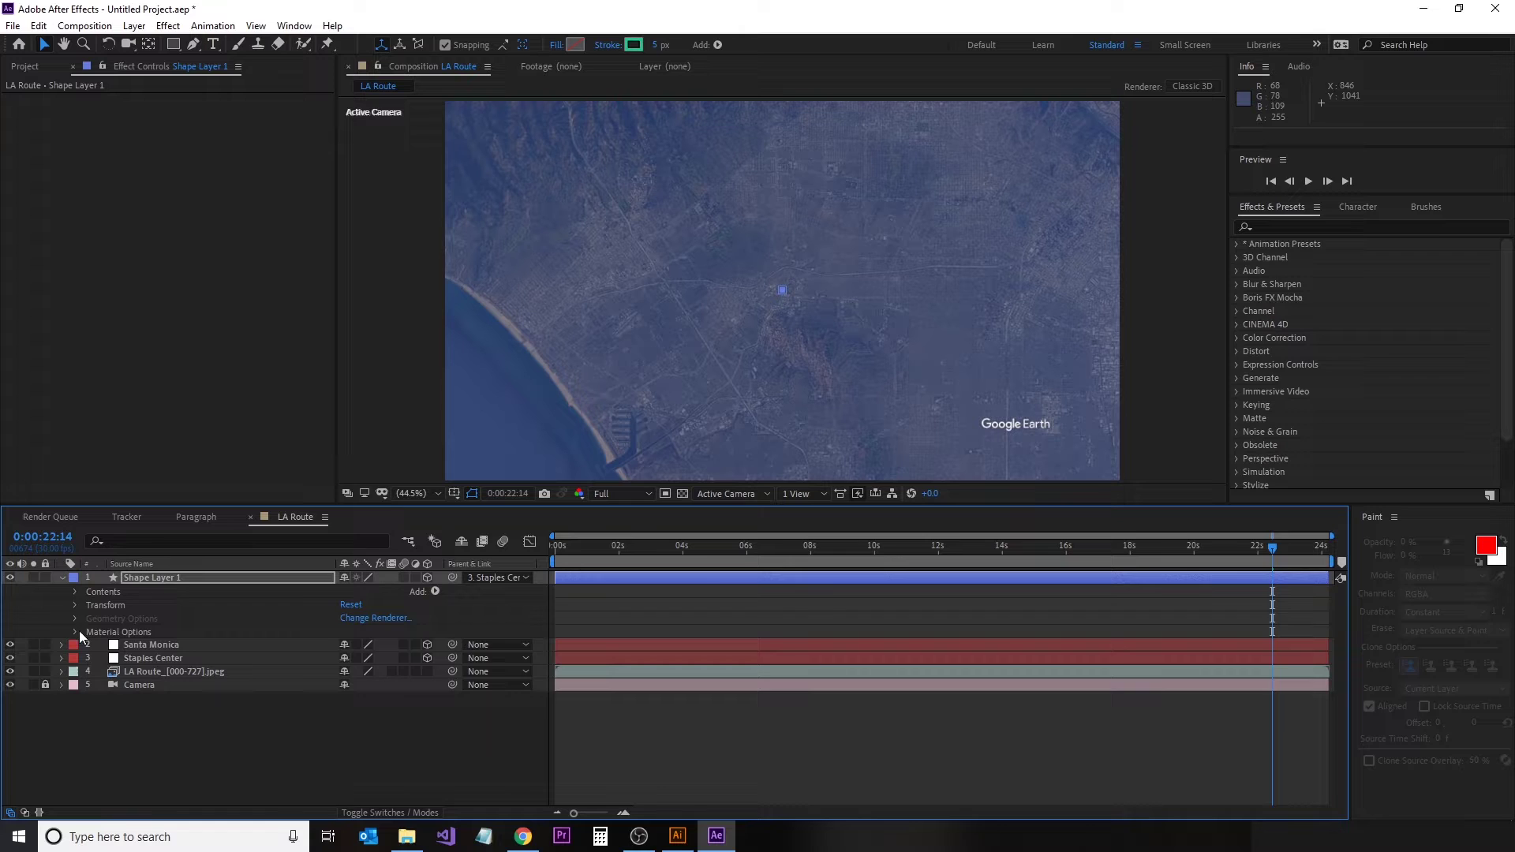
{"action": "left_click", "coordinate": [74, 605]}
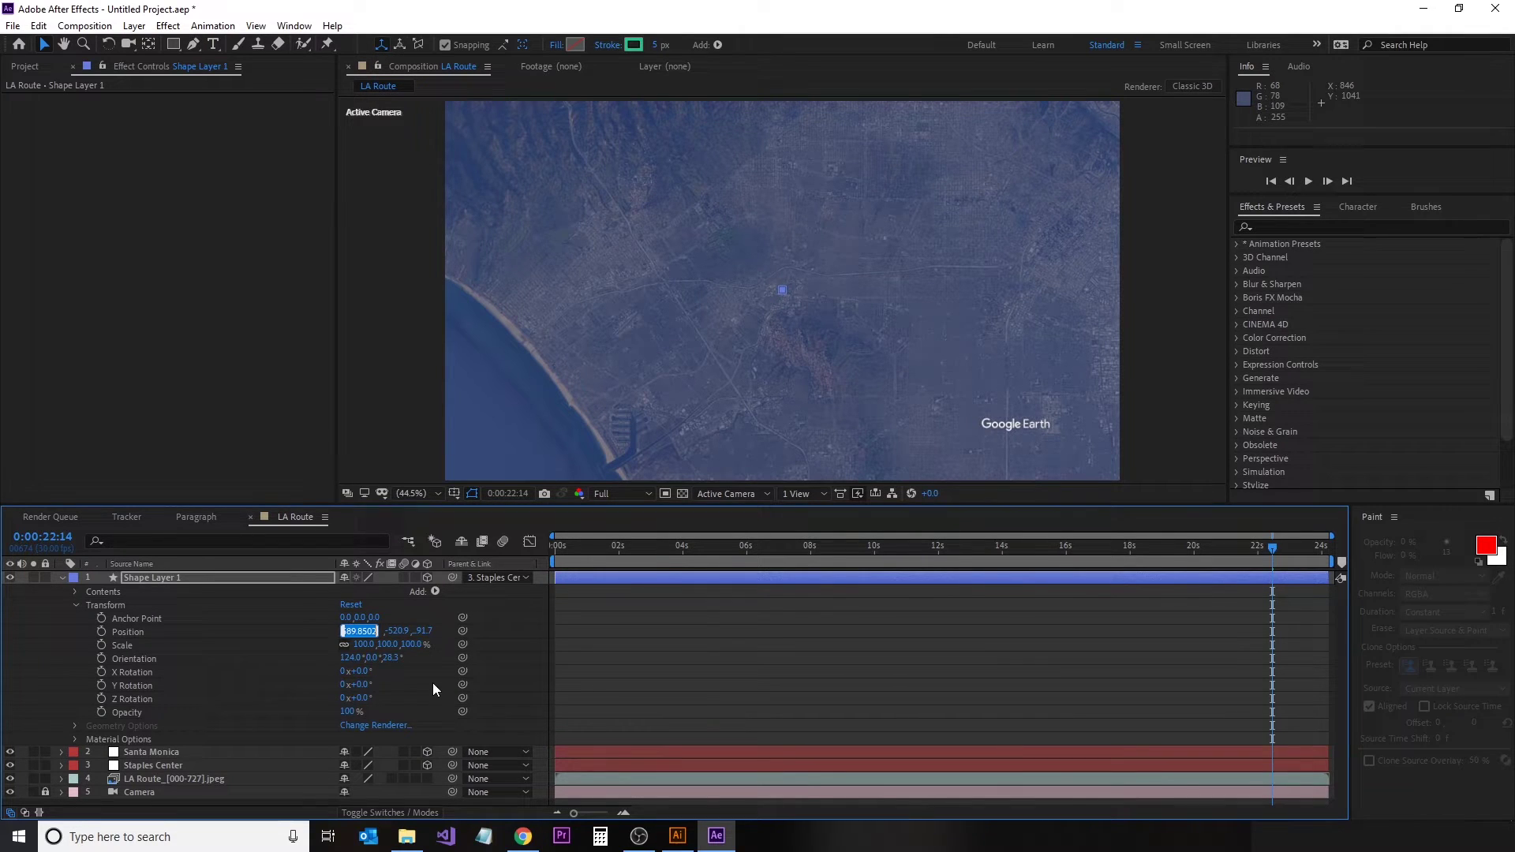
{"action": "left_click", "coordinate": [423, 629]}
{"action": "left_click", "coordinate": [415, 632]}
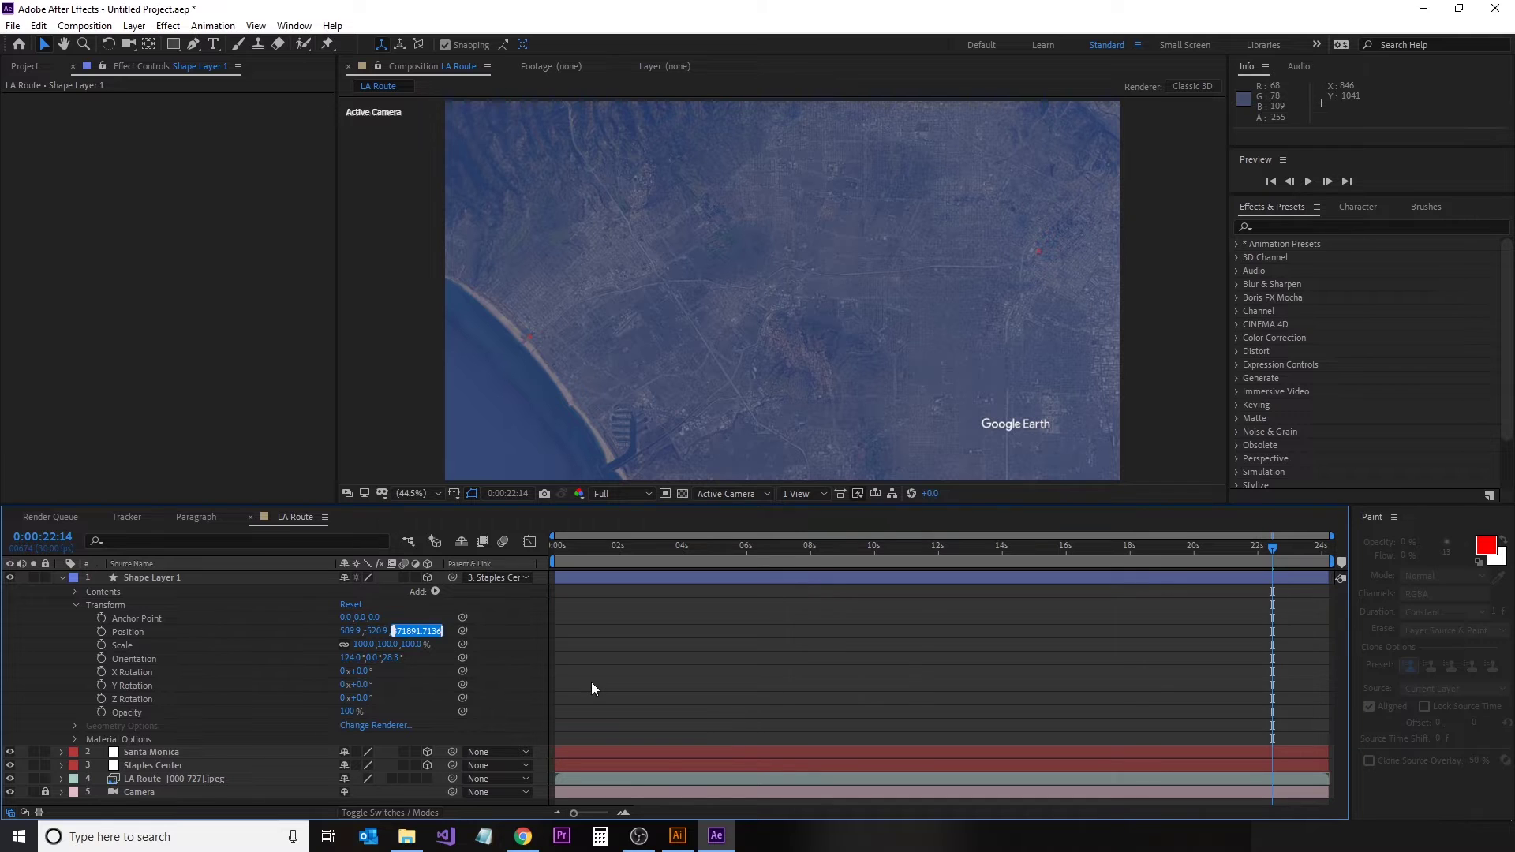
{"action": "type", "text": "0"}
{"action": "key", "text": "Return"}
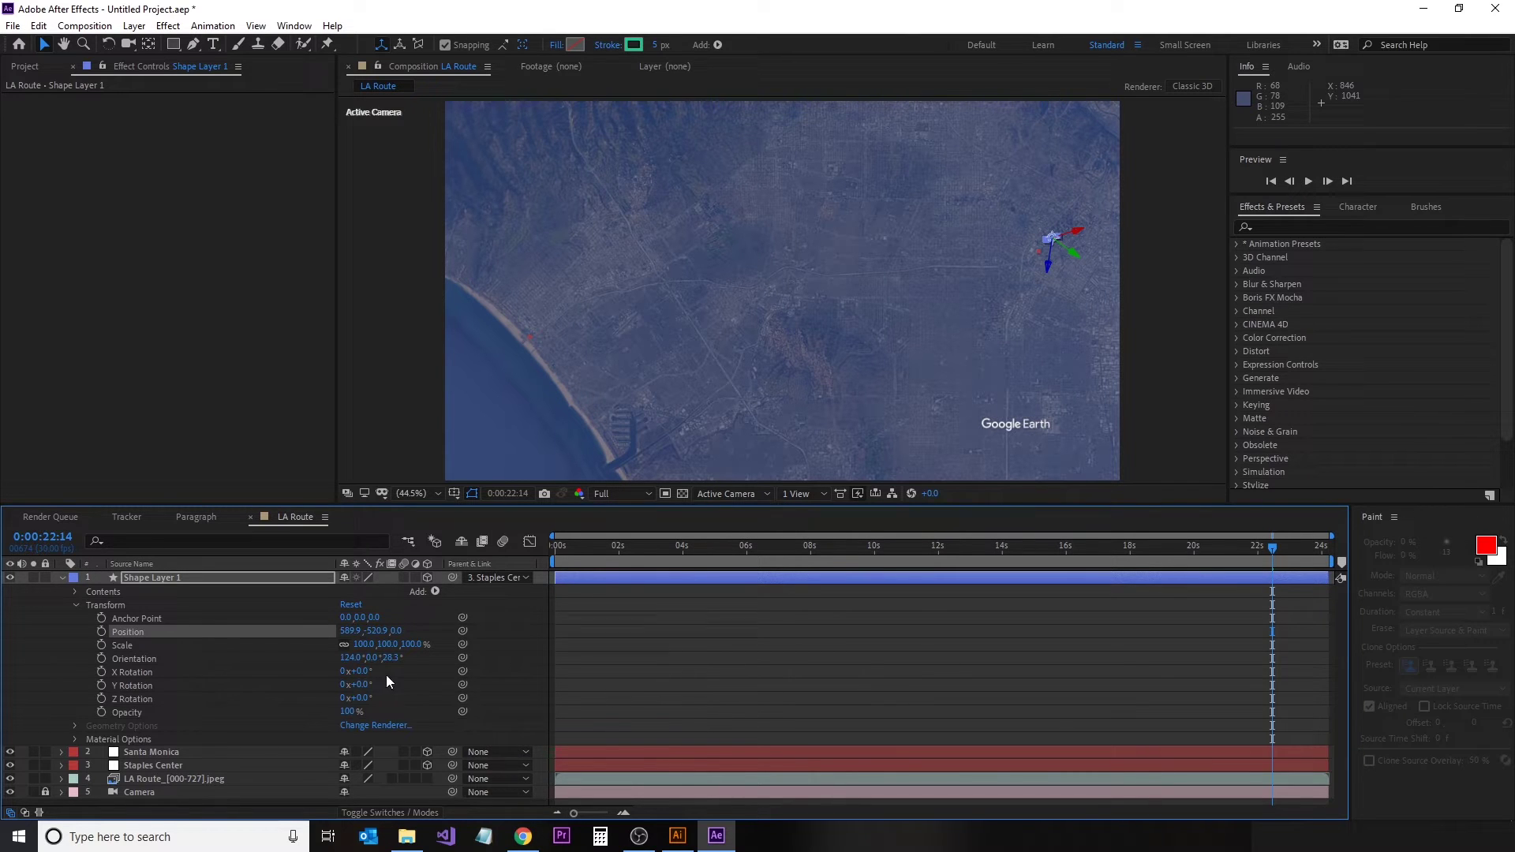
Step: Set Shape Layer 1's X and Z orientation to 0° so the route lies flat on the ground plane
{"action": "left_click", "coordinate": [350, 658]}
{"action": "type", "text": "0"}
{"action": "key", "text": "Tab"}
{"action": "key", "text": "Tab"}
{"action": "type", "text": "0"}
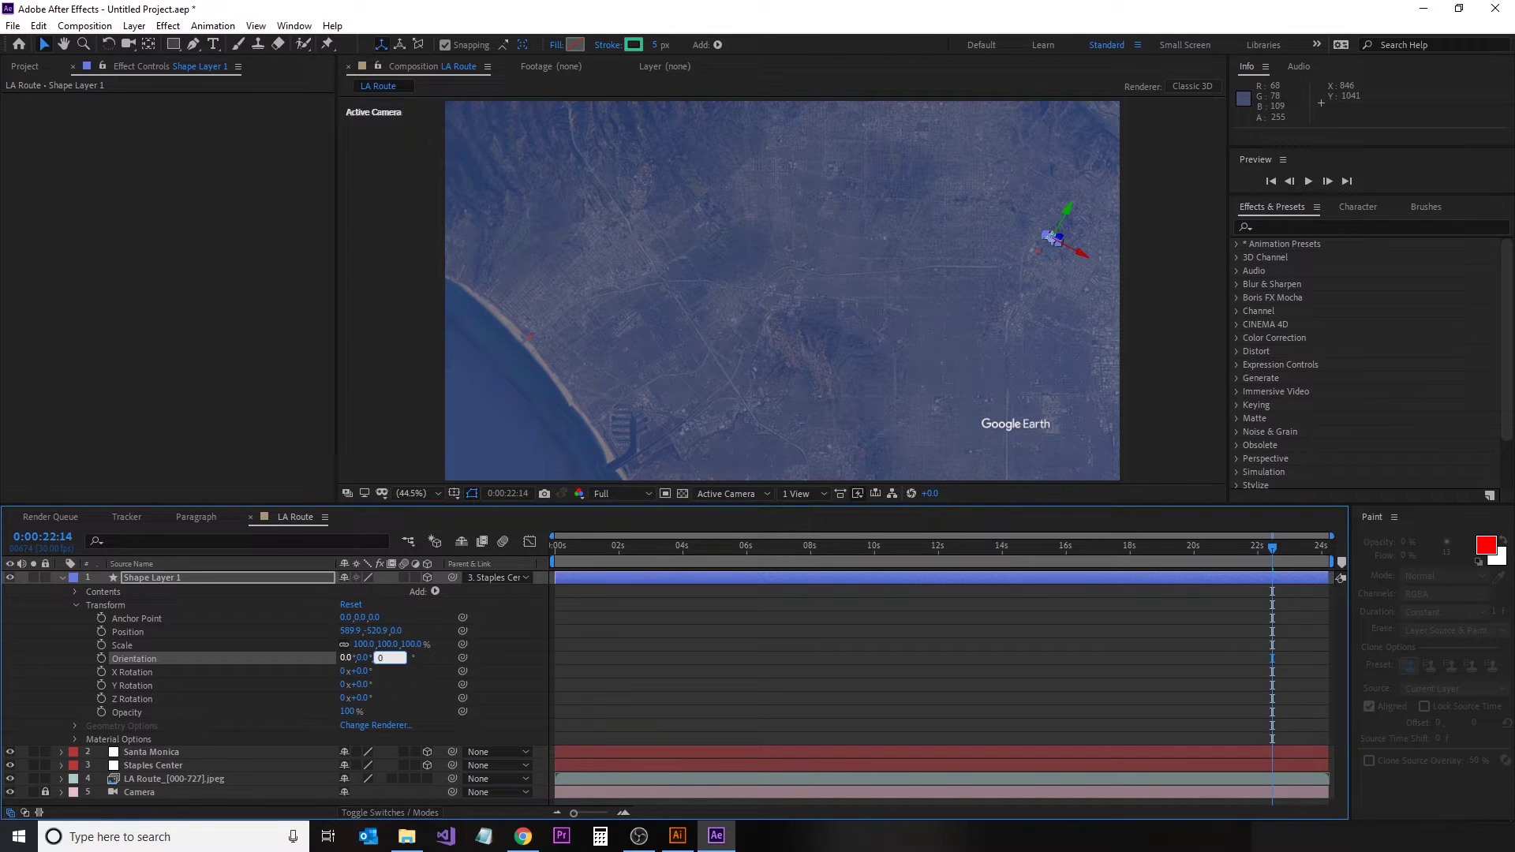
{"action": "left_click", "coordinate": [434, 670]}
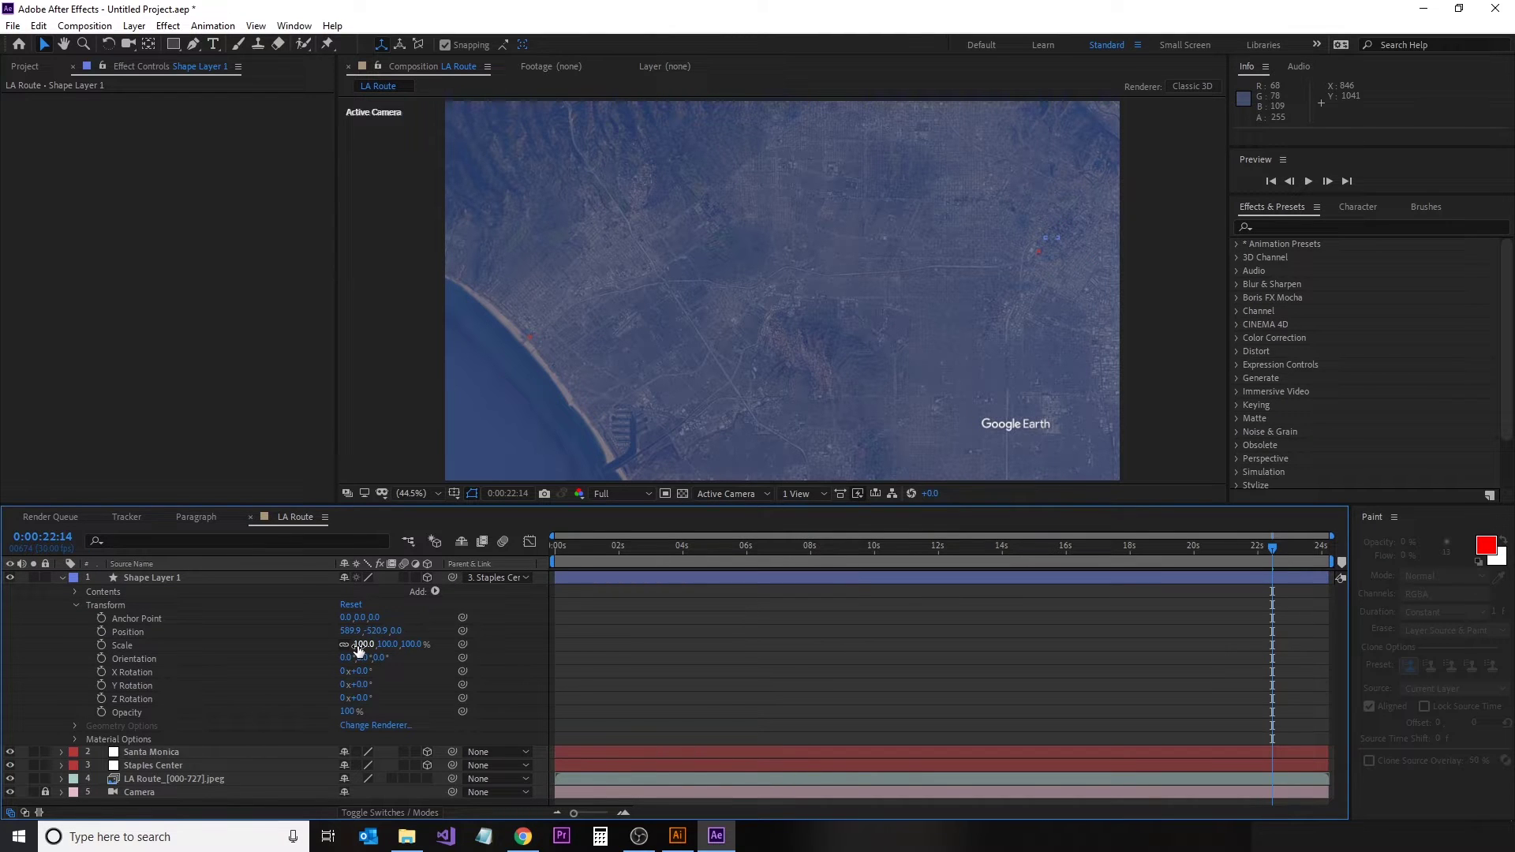
Step: Scale the route layer up to about 2627% and shift it along X to about -10700, between the two nulls
{"action": "left_click_drag", "start_coordinate": [359, 645], "coordinate": [1510, 645]}
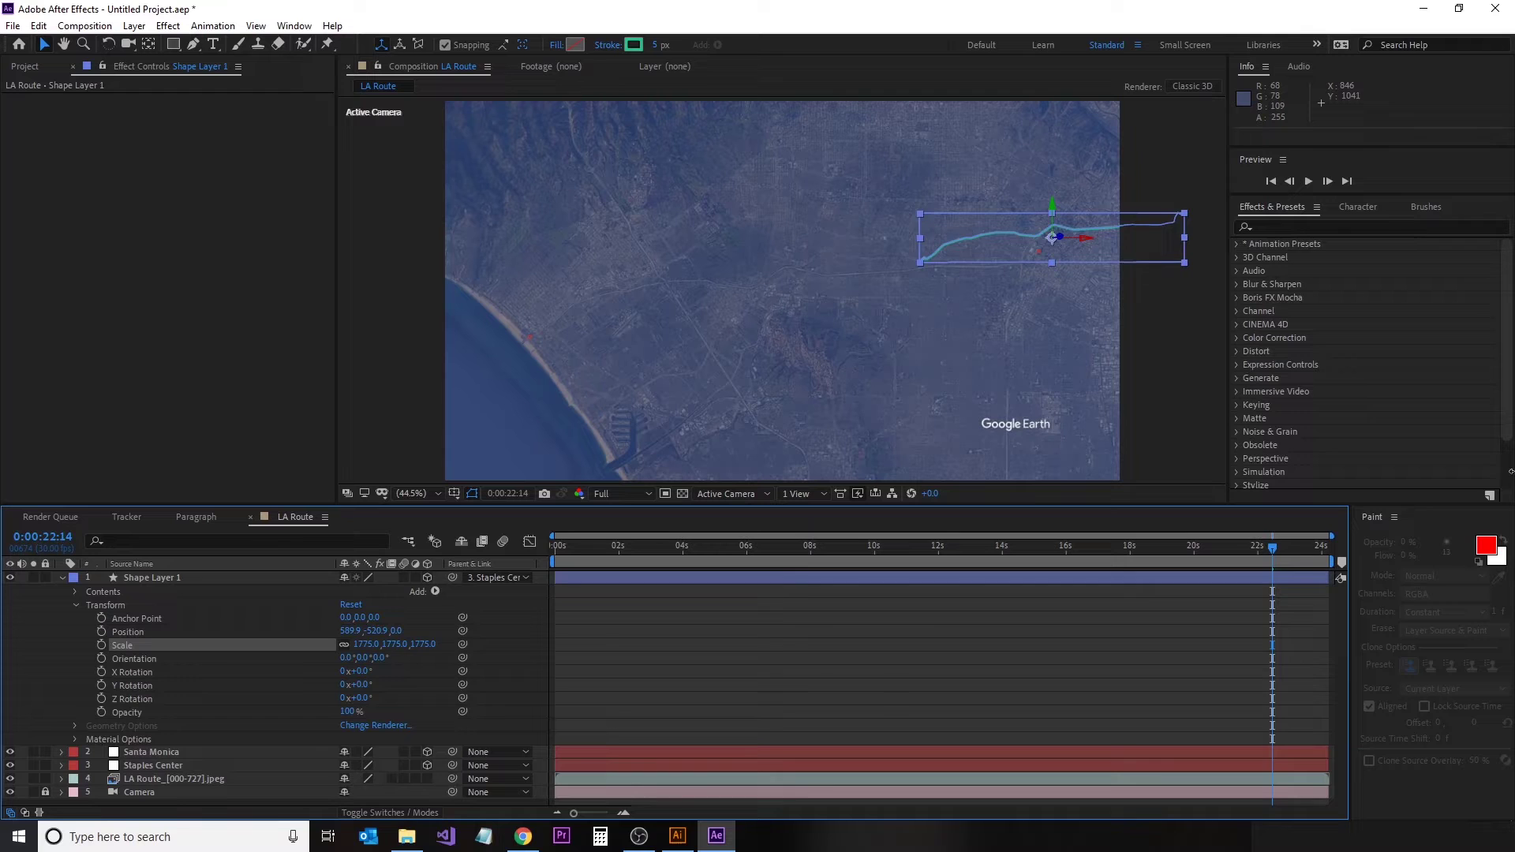
{"action": "left_click_drag", "start_coordinate": [1511, 471], "coordinate": [1497, 495]}
{"action": "left_click_drag", "start_coordinate": [365, 652], "coordinate": [1058, 477]}
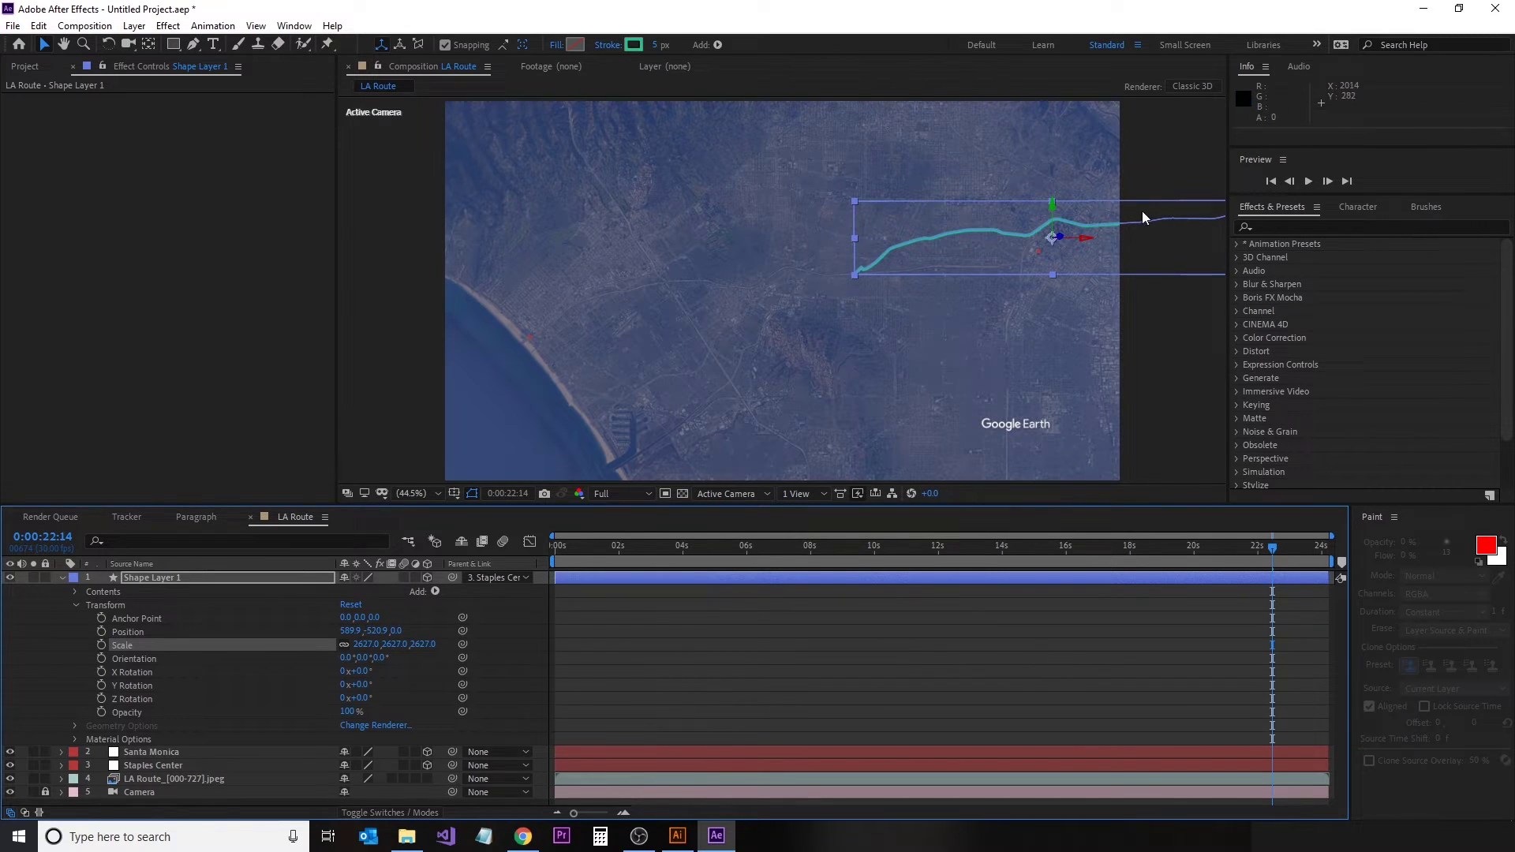
{"action": "left_click_drag", "start_coordinate": [1088, 240], "coordinate": [621, 224]}
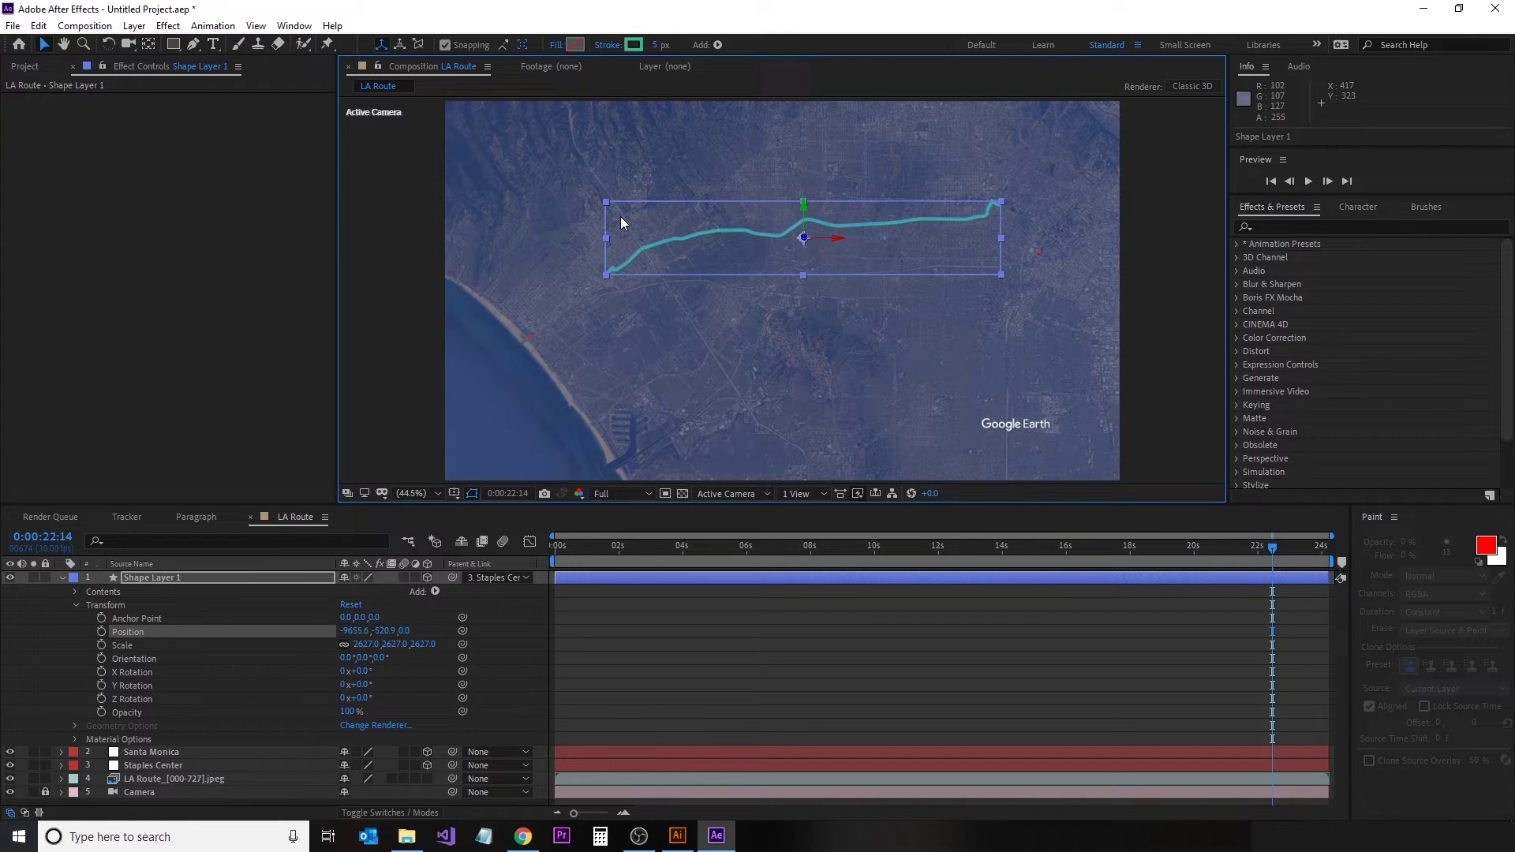
{"action": "left_click_drag", "start_coordinate": [838, 238], "coordinate": [470, 184]}
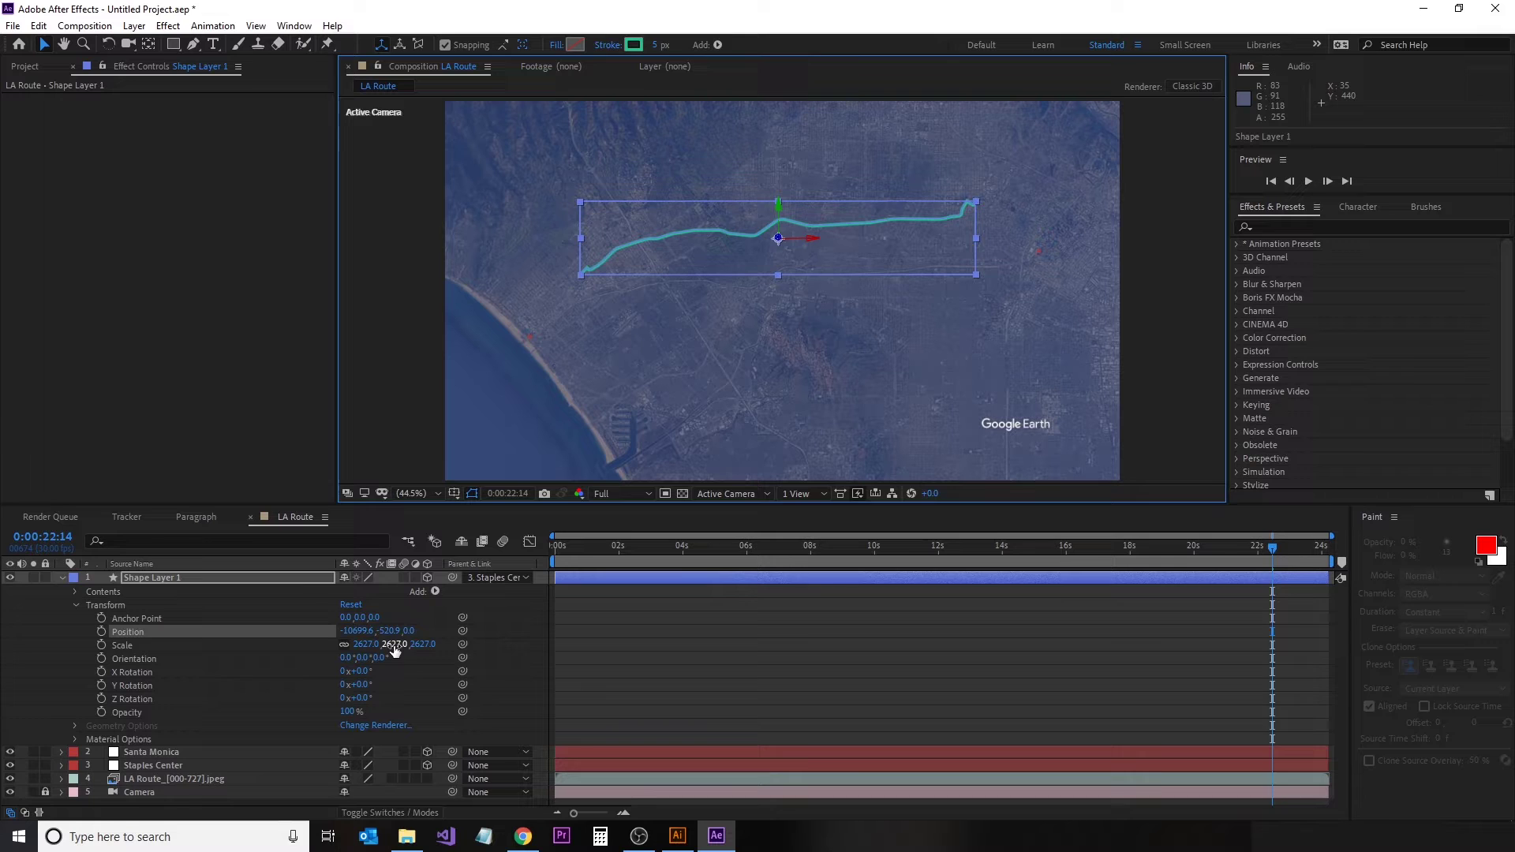
Step: Fit the route's ends to the Santa Monica and Staples Center nulls with about 3344% scale and position about -10490, 1592
{"action": "left_click_drag", "start_coordinate": [395, 644], "coordinate": [911, 610]}
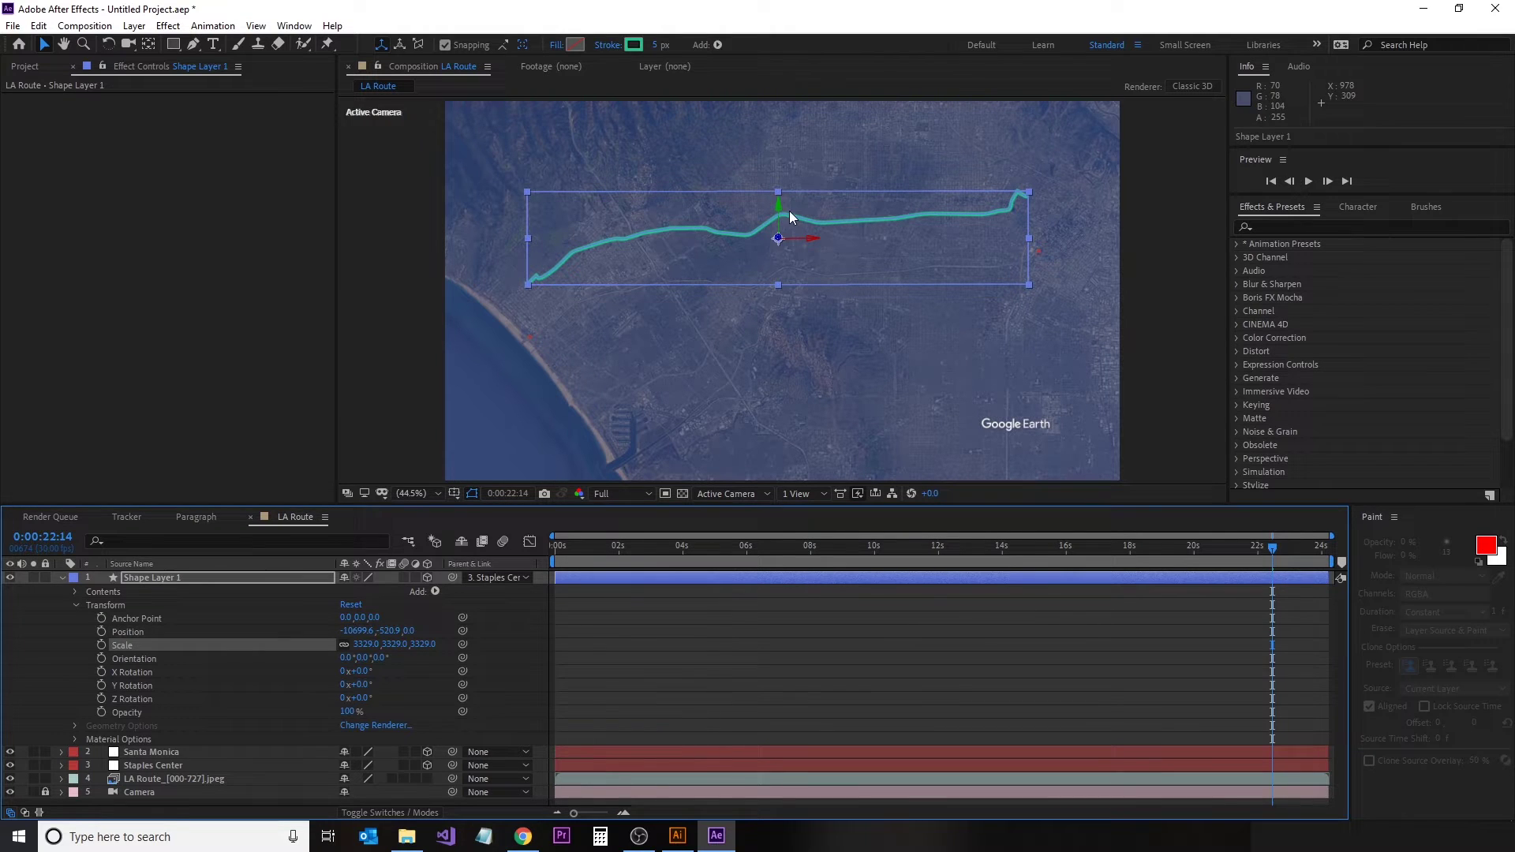
{"action": "left_click_drag", "start_coordinate": [777, 207], "coordinate": [800, 352]}
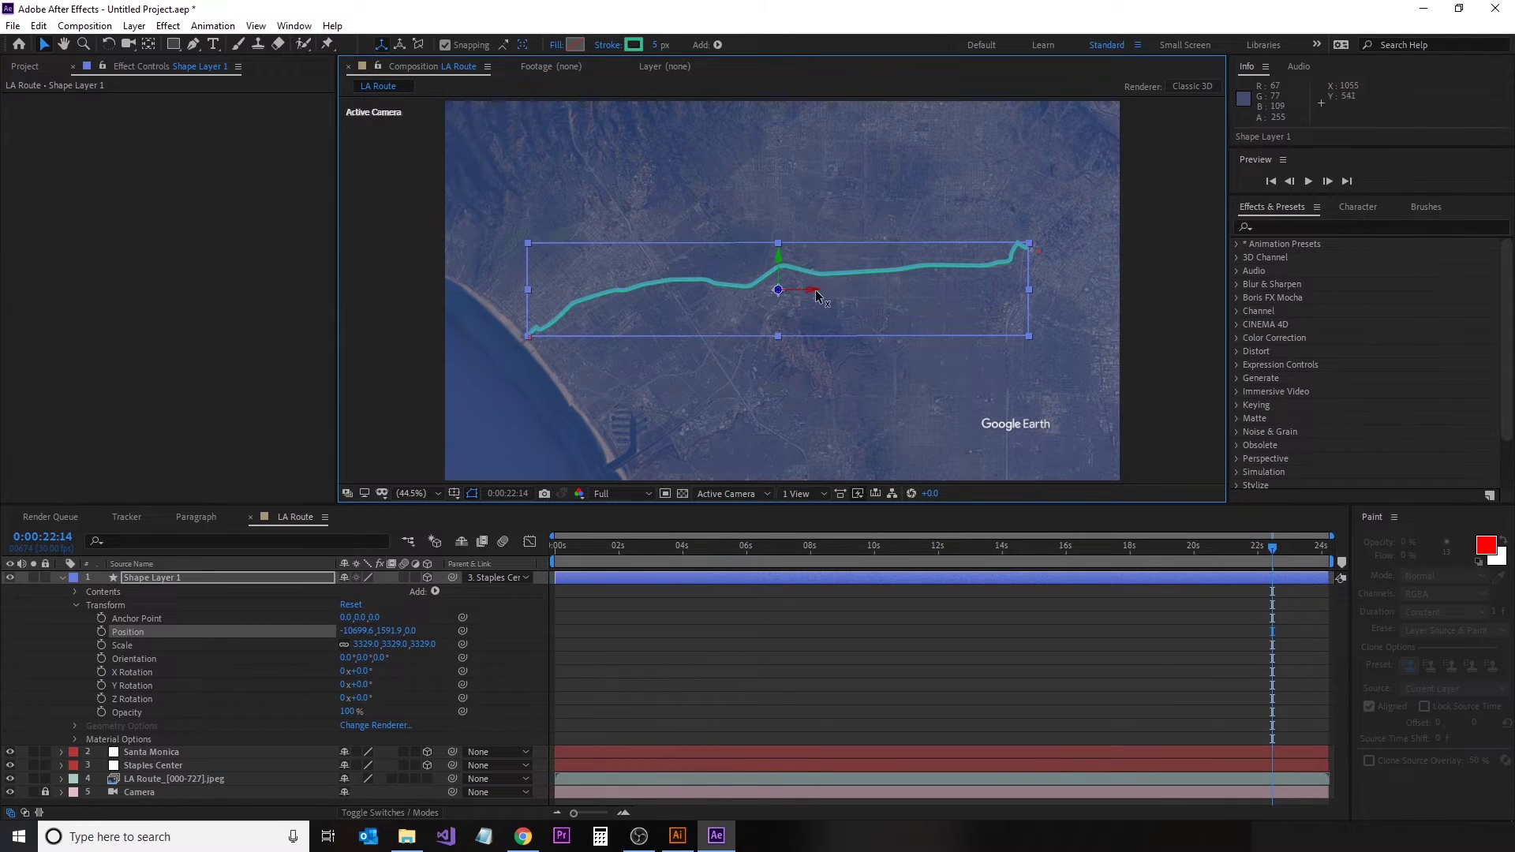
{"action": "left_click_drag", "start_coordinate": [818, 290], "coordinate": [926, 311]}
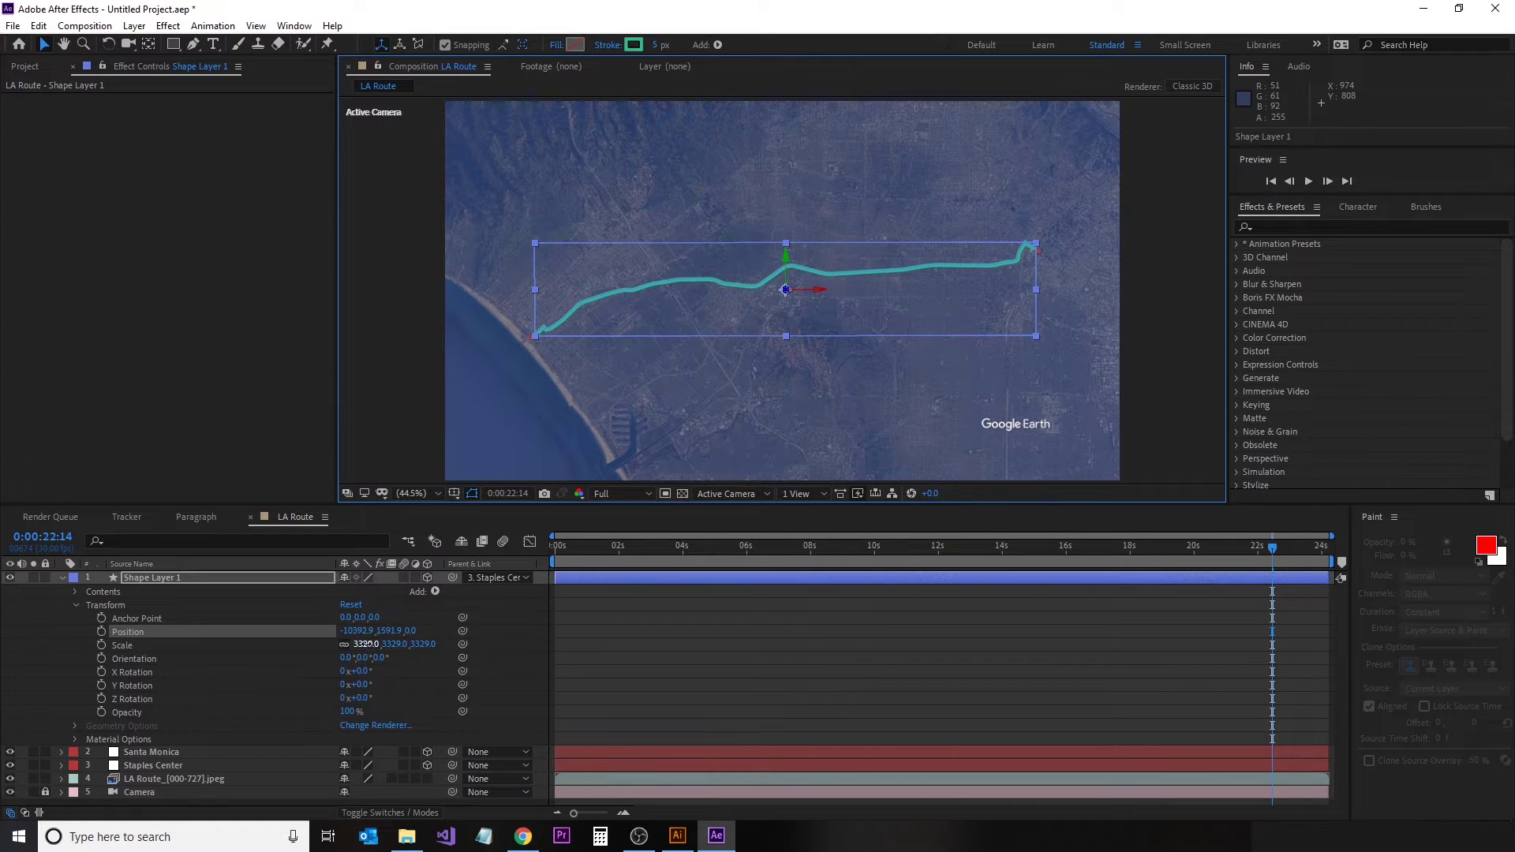
{"action": "left_click_drag", "start_coordinate": [365, 644], "coordinate": [375, 644]}
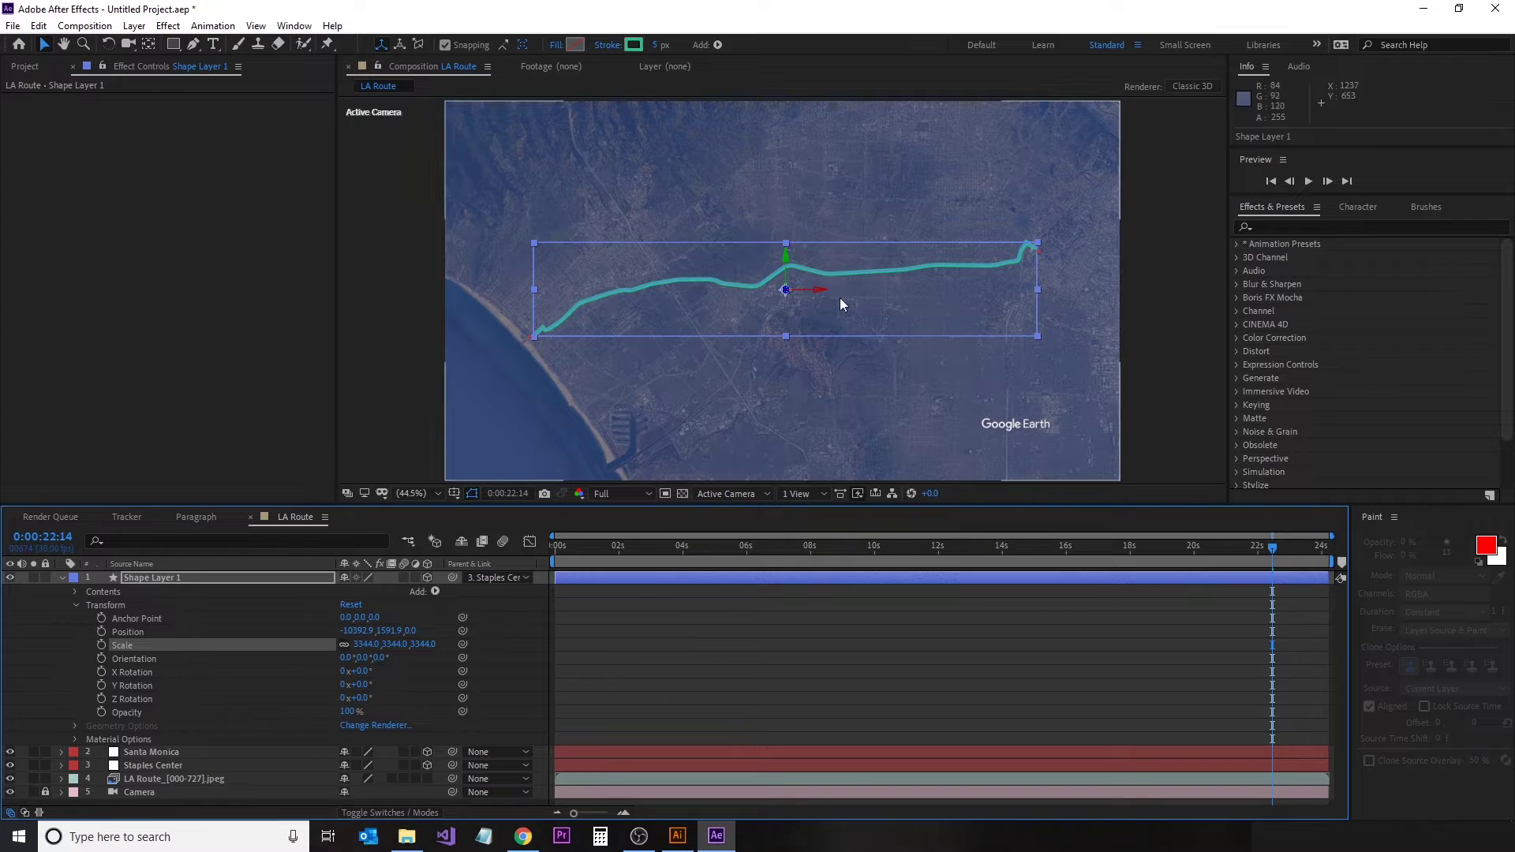
{"action": "left_click_drag", "start_coordinate": [822, 294], "coordinate": [787, 297]}
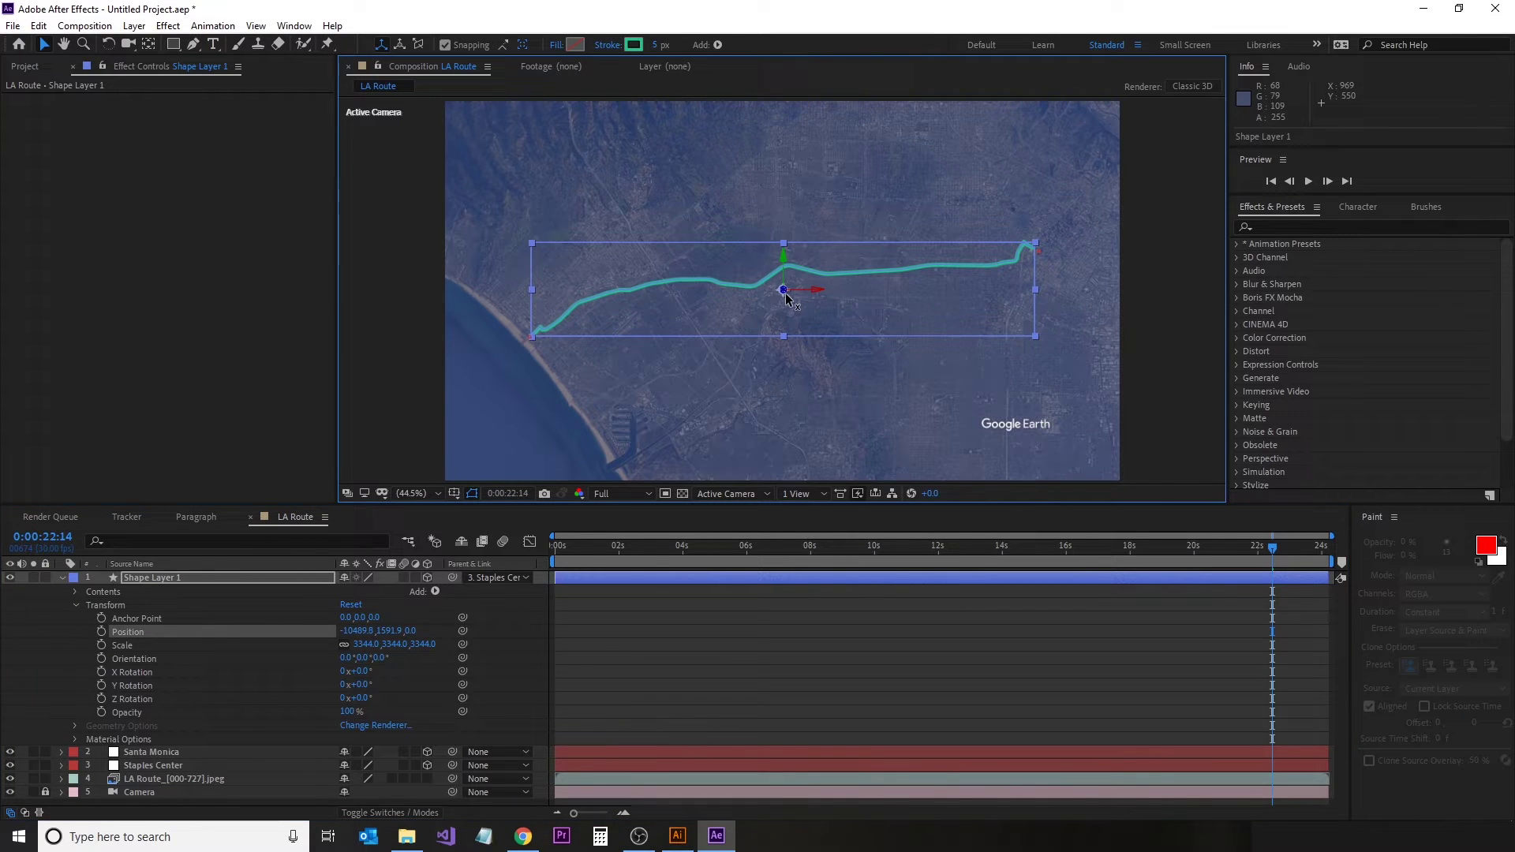
Step: Go to the close-up at 0:00:23:08 and set the route's stroke width to 0.5
{"action": "left_click_drag", "start_coordinate": [1276, 559], "coordinate": [1298, 553]}
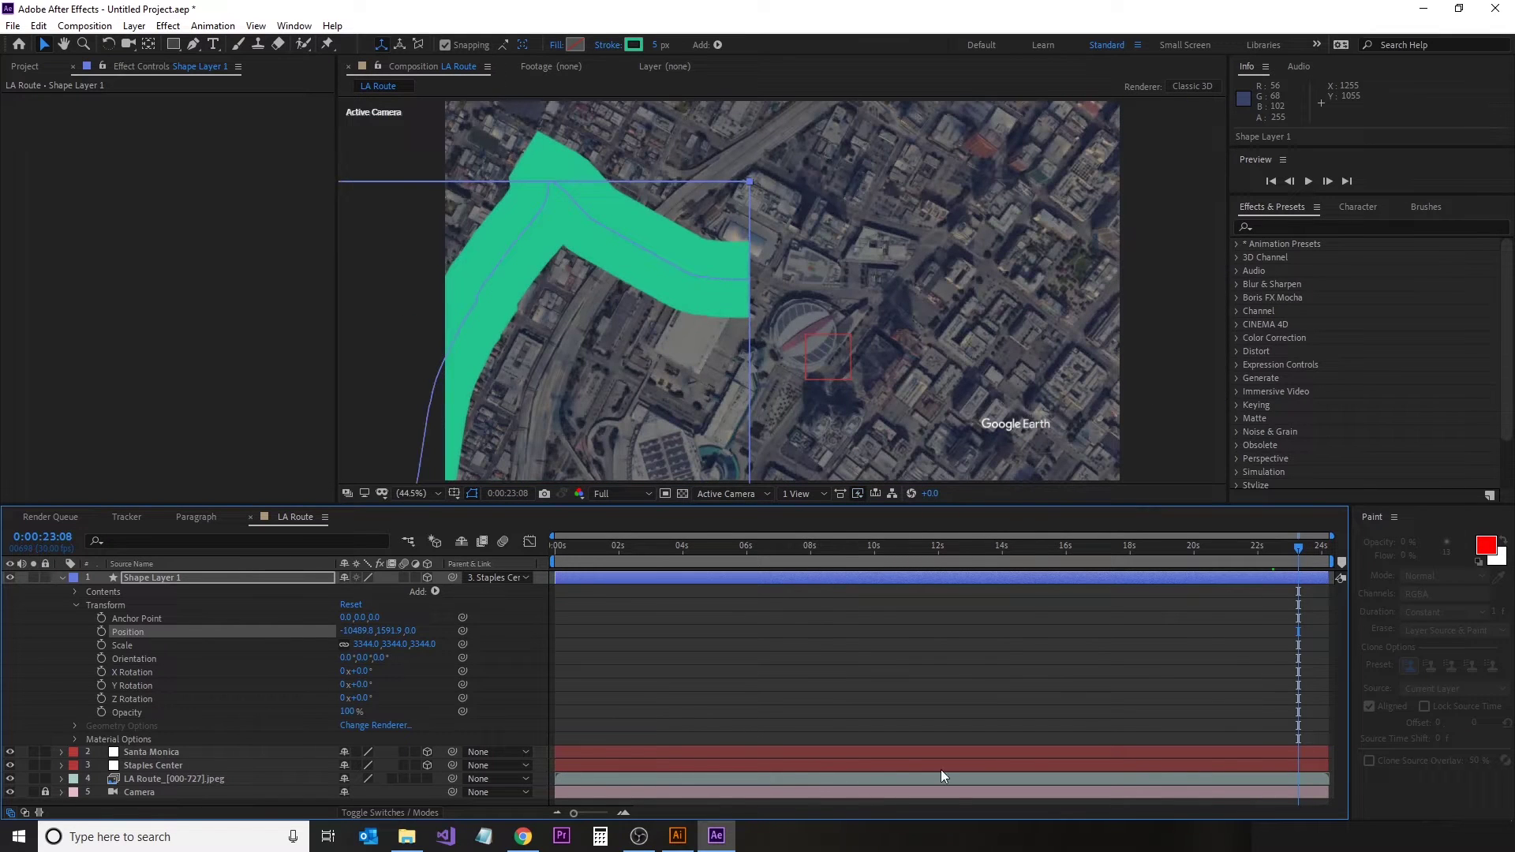
{"action": "left_click", "coordinate": [74, 592]}
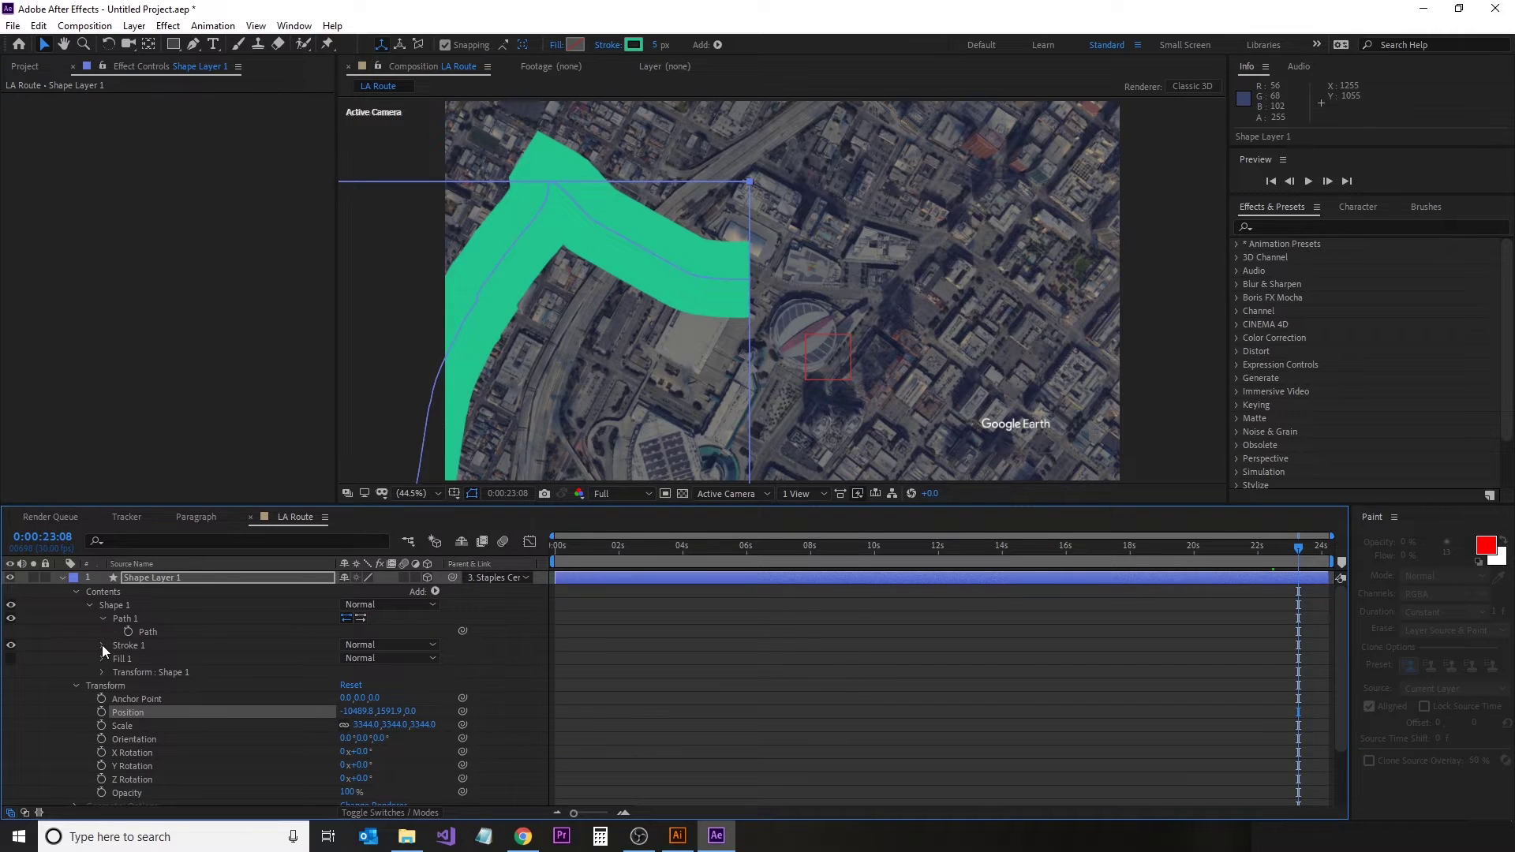
{"action": "left_click", "coordinate": [101, 646]}
{"action": "left_click", "coordinate": [348, 698]}
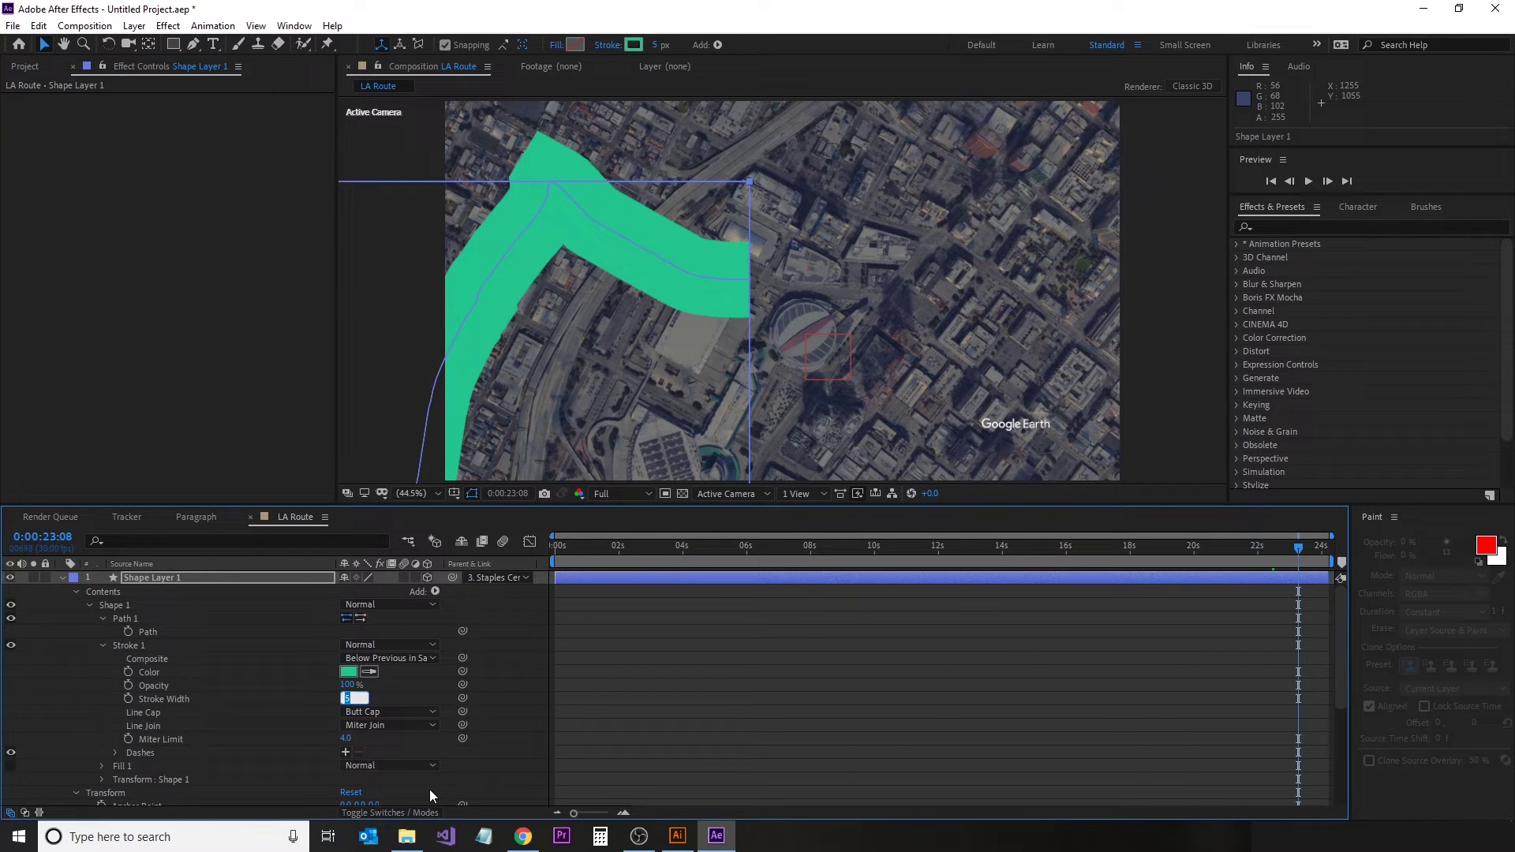
{"action": "type", "text": "0.5"}
{"action": "key", "text": "Return"}
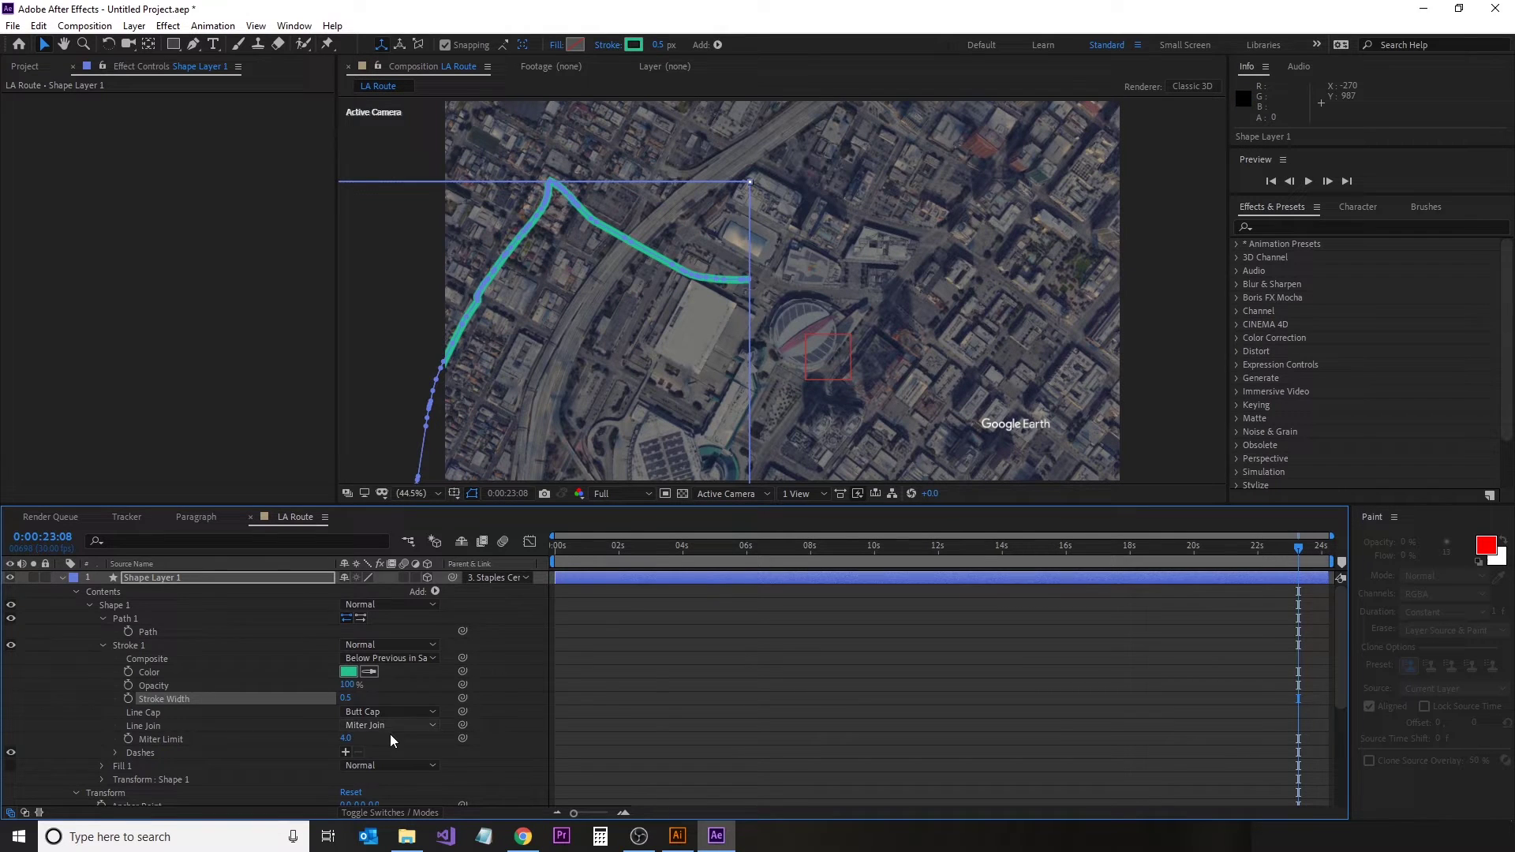
Step: Align the route with the streets at both ends, using a scale of 3419% and a position of about -10498, 1659
{"action": "scroll", "coordinate": [394, 742], "scroll_direction": "down", "scroll_amount": 3}
{"action": "left_click_drag", "start_coordinate": [367, 754], "coordinate": [466, 738]}
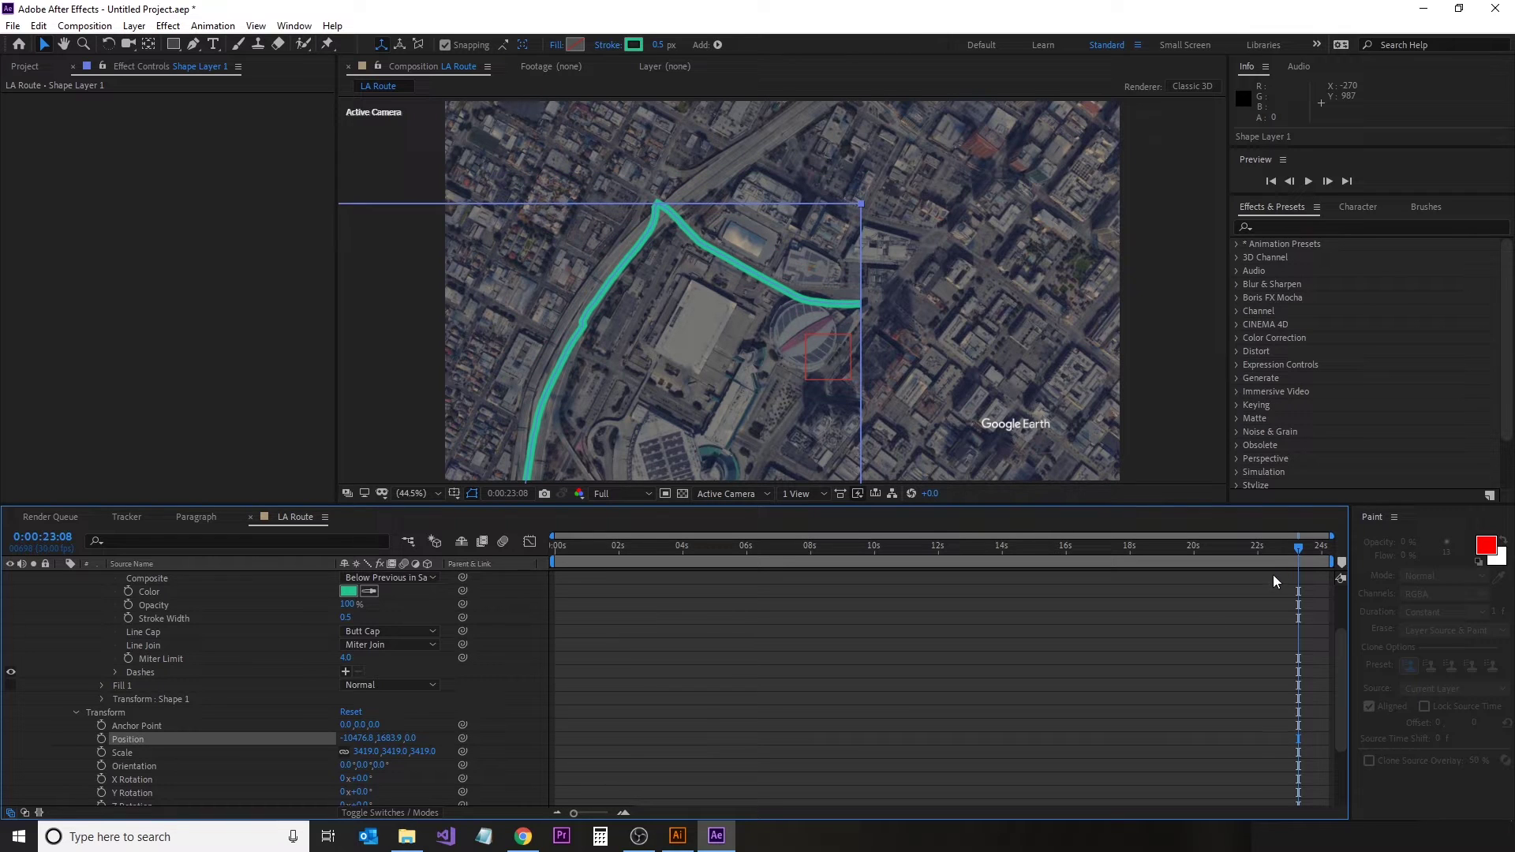
{"action": "mouse_move", "coordinate": [360, 738]}
{"action": "left_mouse_down"}
{"action": "mouse_move", "coordinate": [340, 745]}
{"action": "mouse_move", "coordinate": [377, 750]}
{"action": "left_mouse_up"}
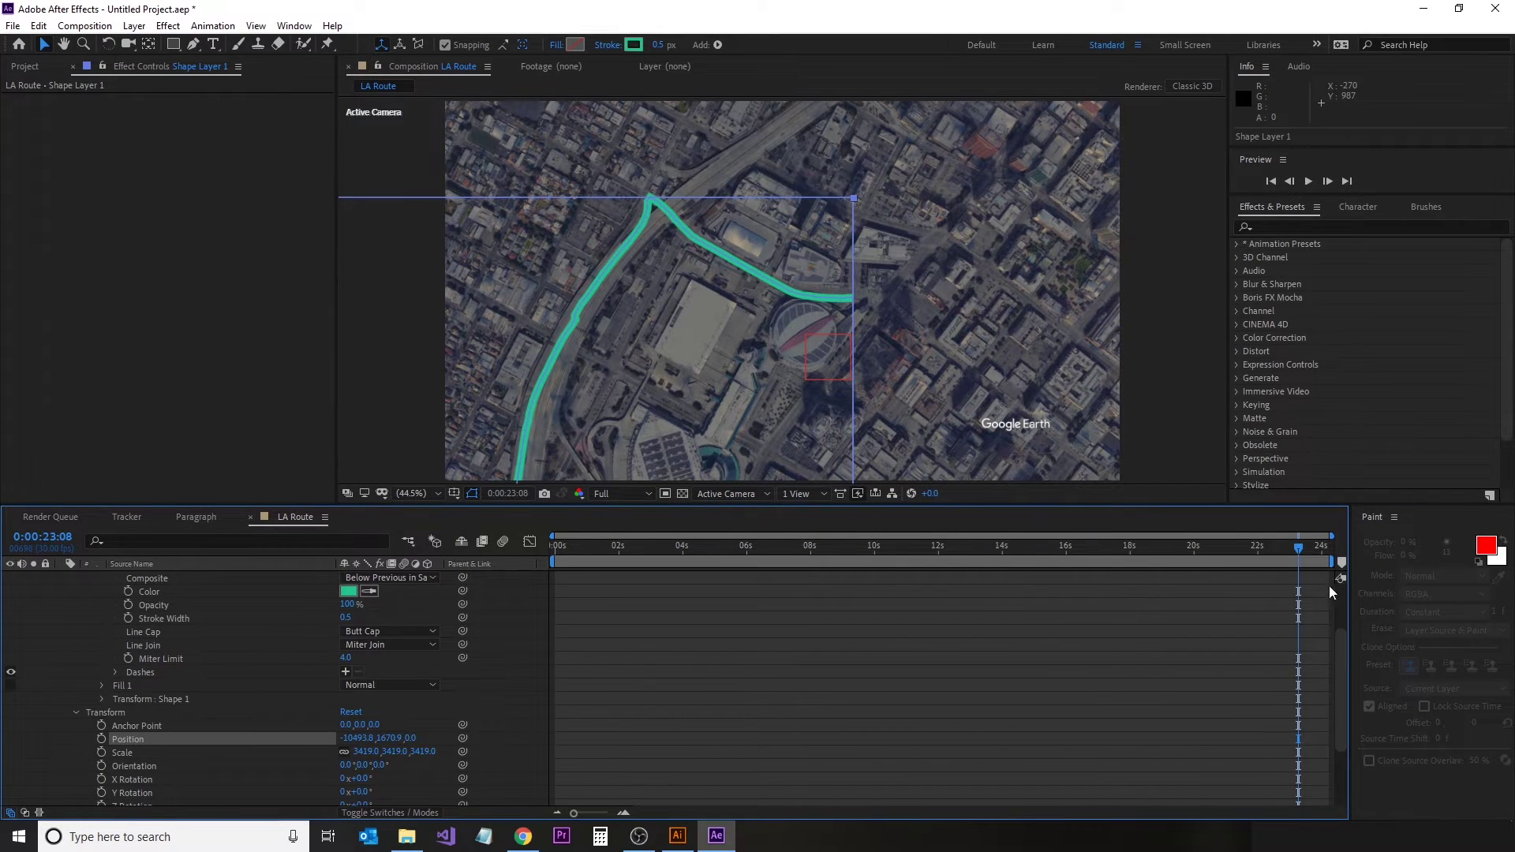
{"action": "mouse_move", "coordinate": [1302, 559]}
{"action": "left_mouse_down"}
{"action": "mouse_move", "coordinate": [1328, 562]}
{"action": "mouse_move", "coordinate": [1302, 564]}
{"action": "left_mouse_up"}
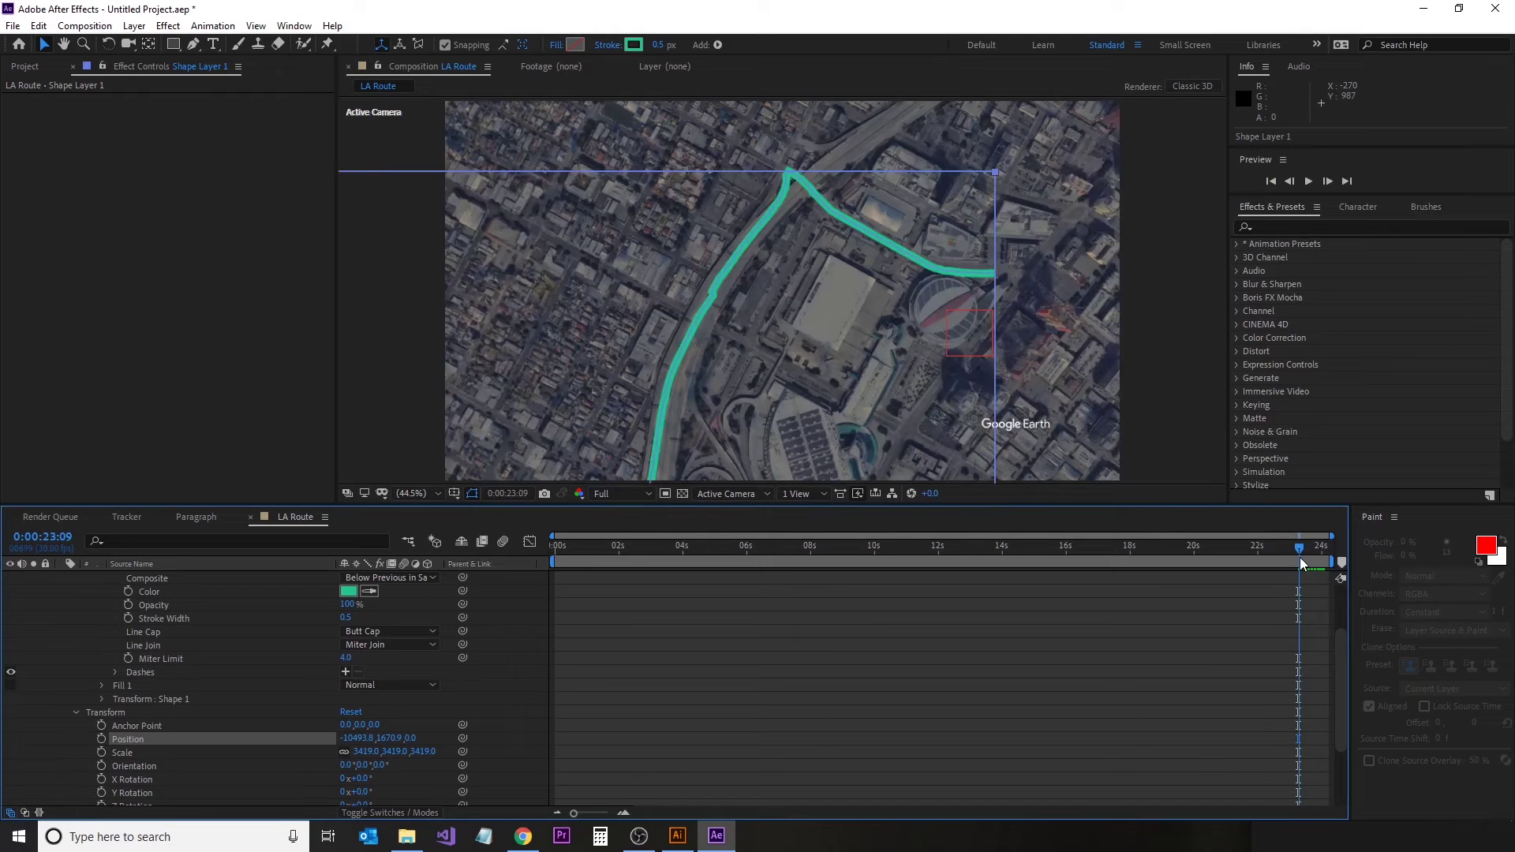
{"action": "left_click_drag", "start_coordinate": [368, 739], "coordinate": [365, 740]}
{"action": "left_click_drag", "start_coordinate": [1302, 552], "coordinate": [1327, 567]}
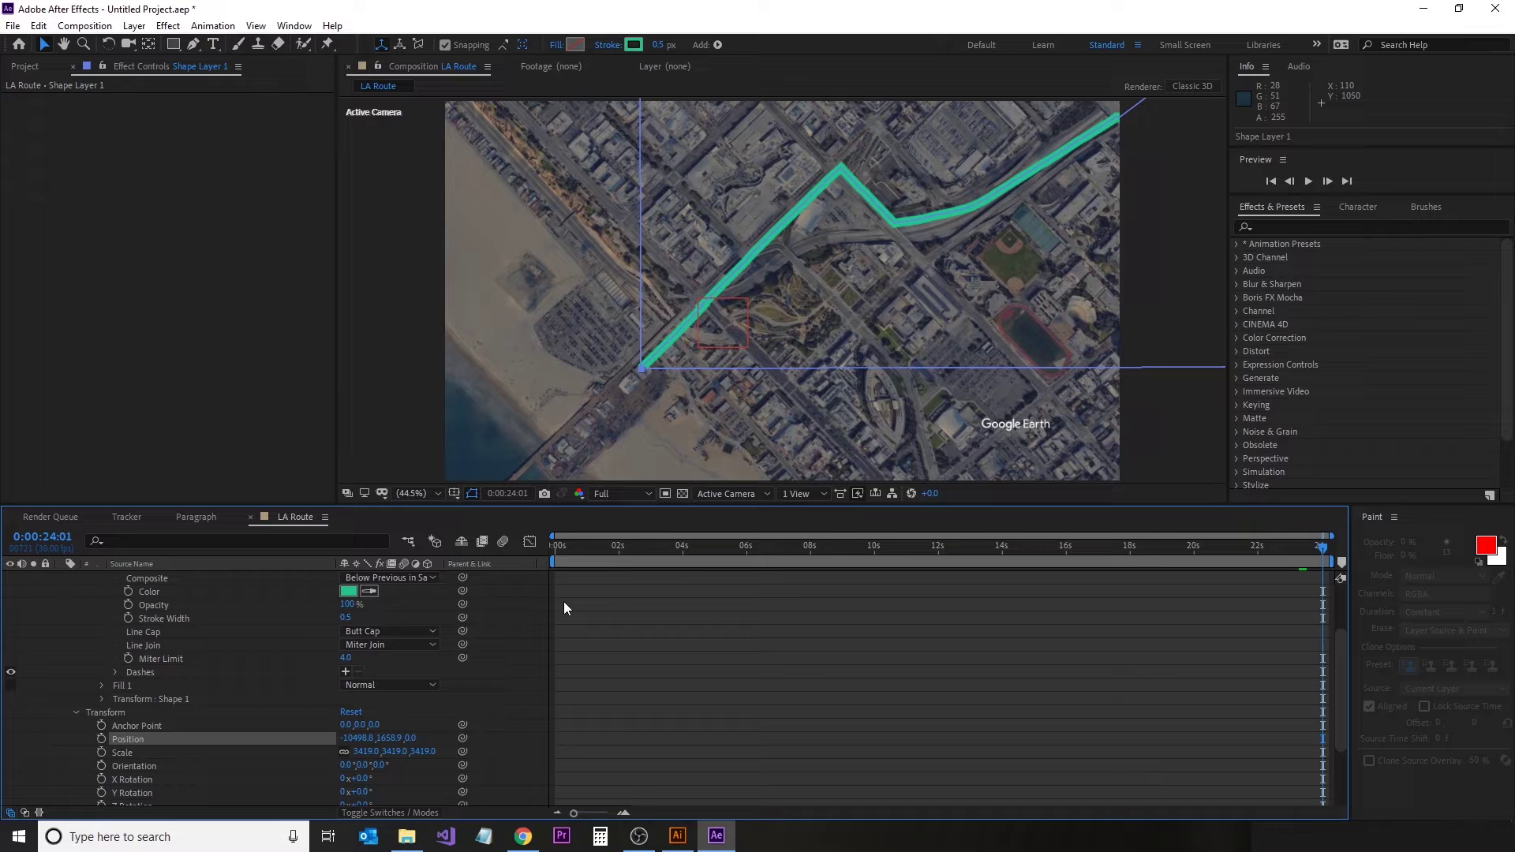
Step: Go to the Staples Center view at 0:00:04:17 and set the route stroke's line cap to Round Cap
{"action": "left_click_drag", "start_coordinate": [622, 551], "coordinate": [701, 555]}
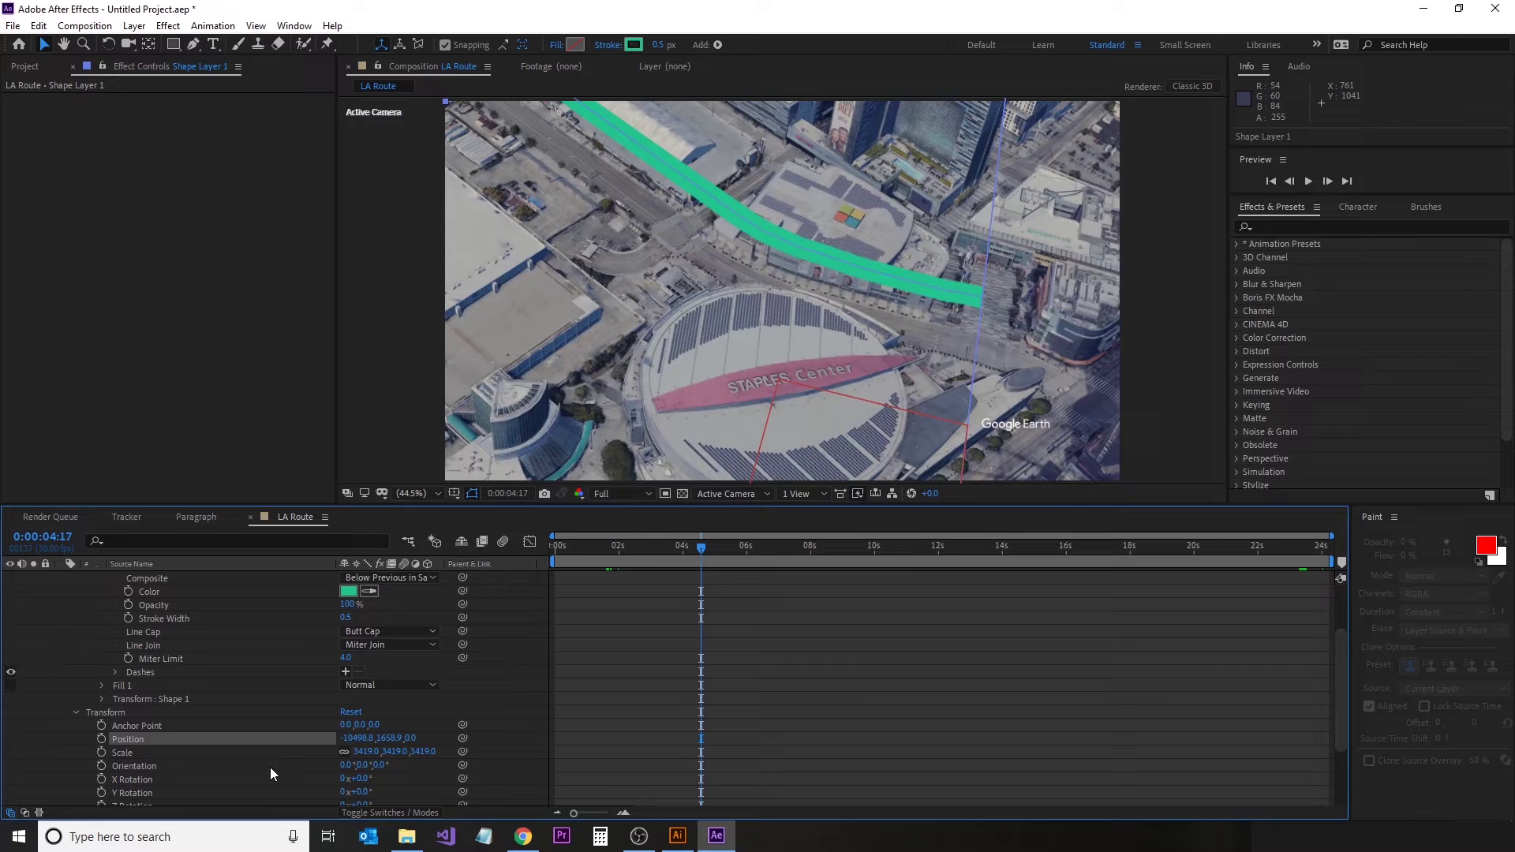
{"action": "left_click", "coordinate": [379, 631]}
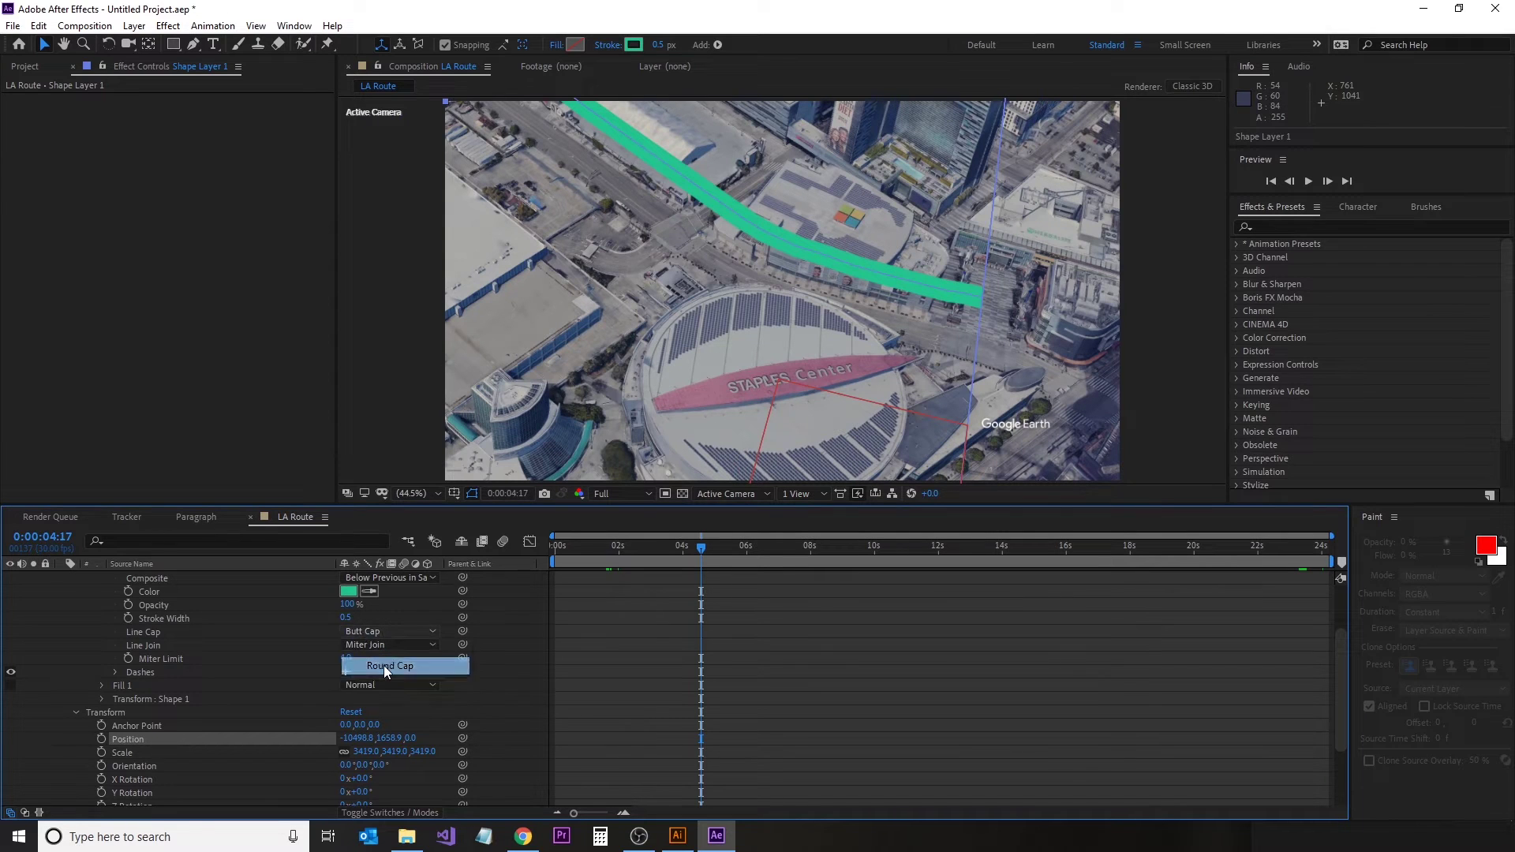
{"action": "left_click", "coordinate": [383, 665]}
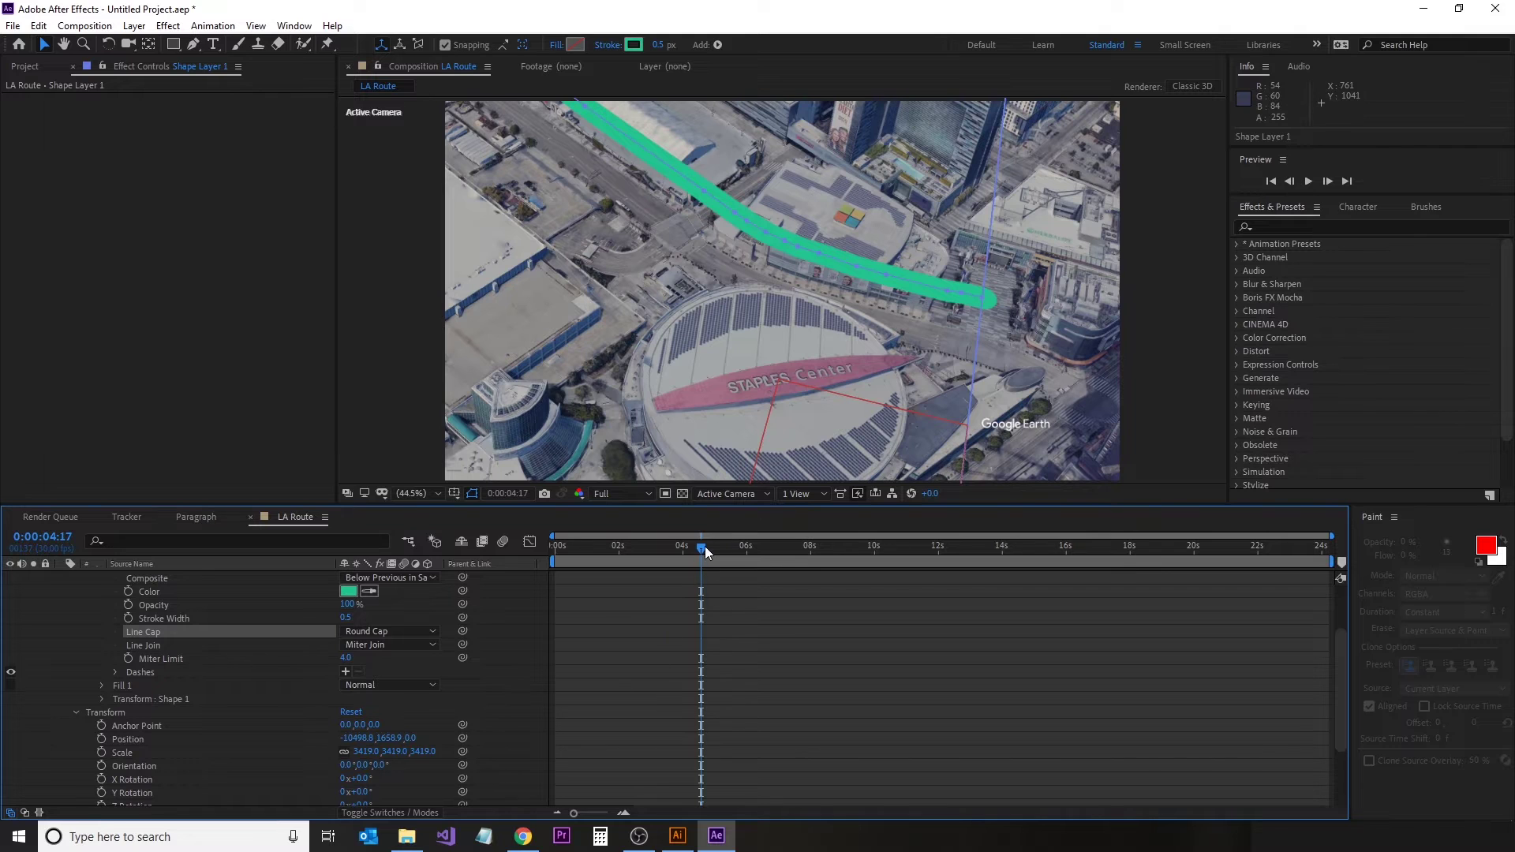
Step: Go to 0:00:07:08 and set the route layer's Z position to 35 to line it up with the freeway
{"action": "left_click_drag", "start_coordinate": [704, 546], "coordinate": [788, 557]}
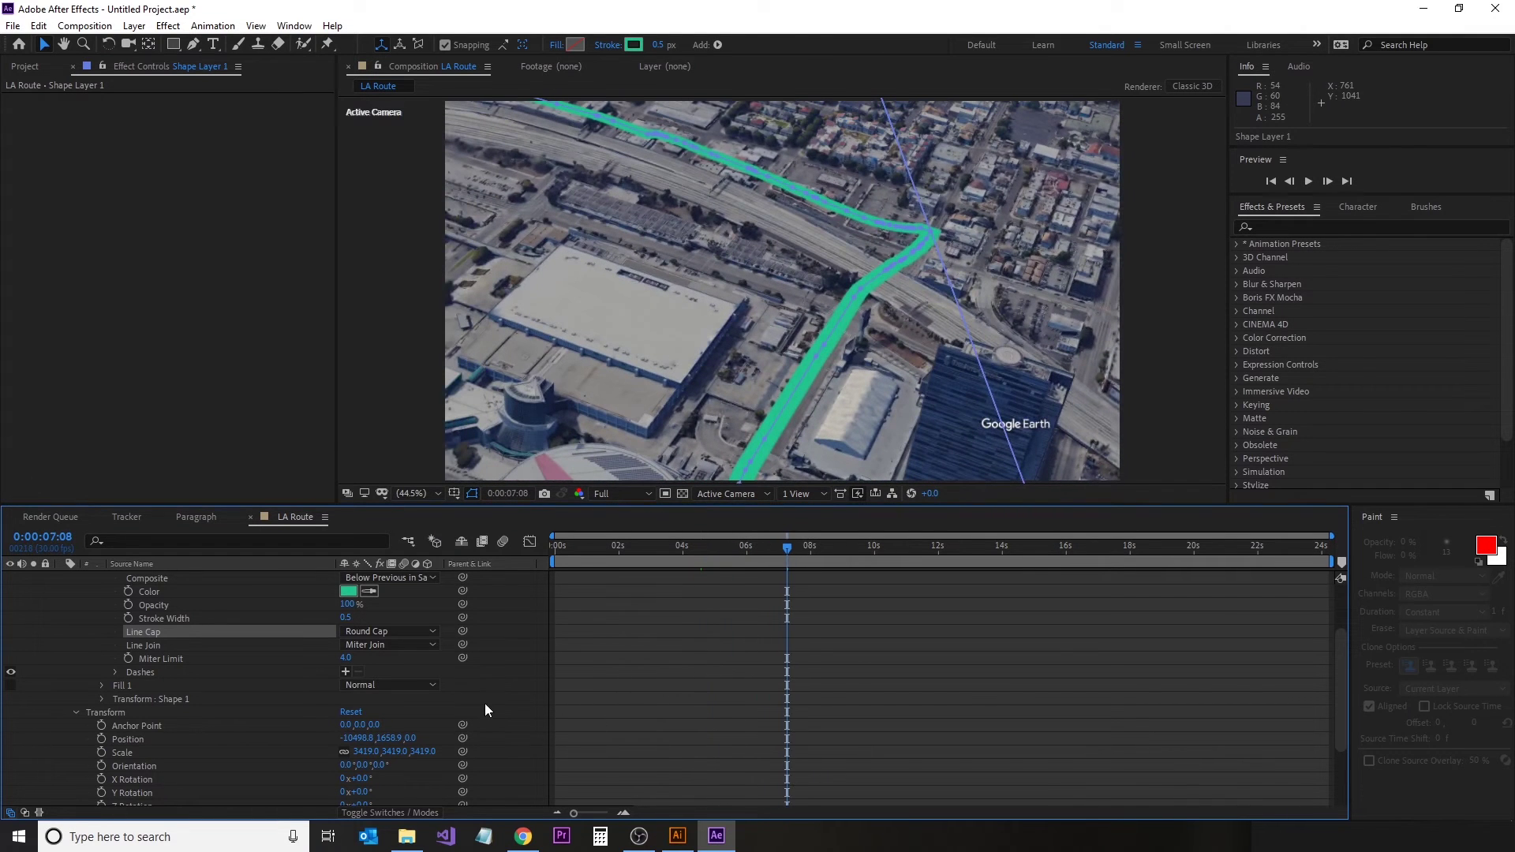
{"action": "left_click_drag", "start_coordinate": [412, 736], "coordinate": [436, 736]}
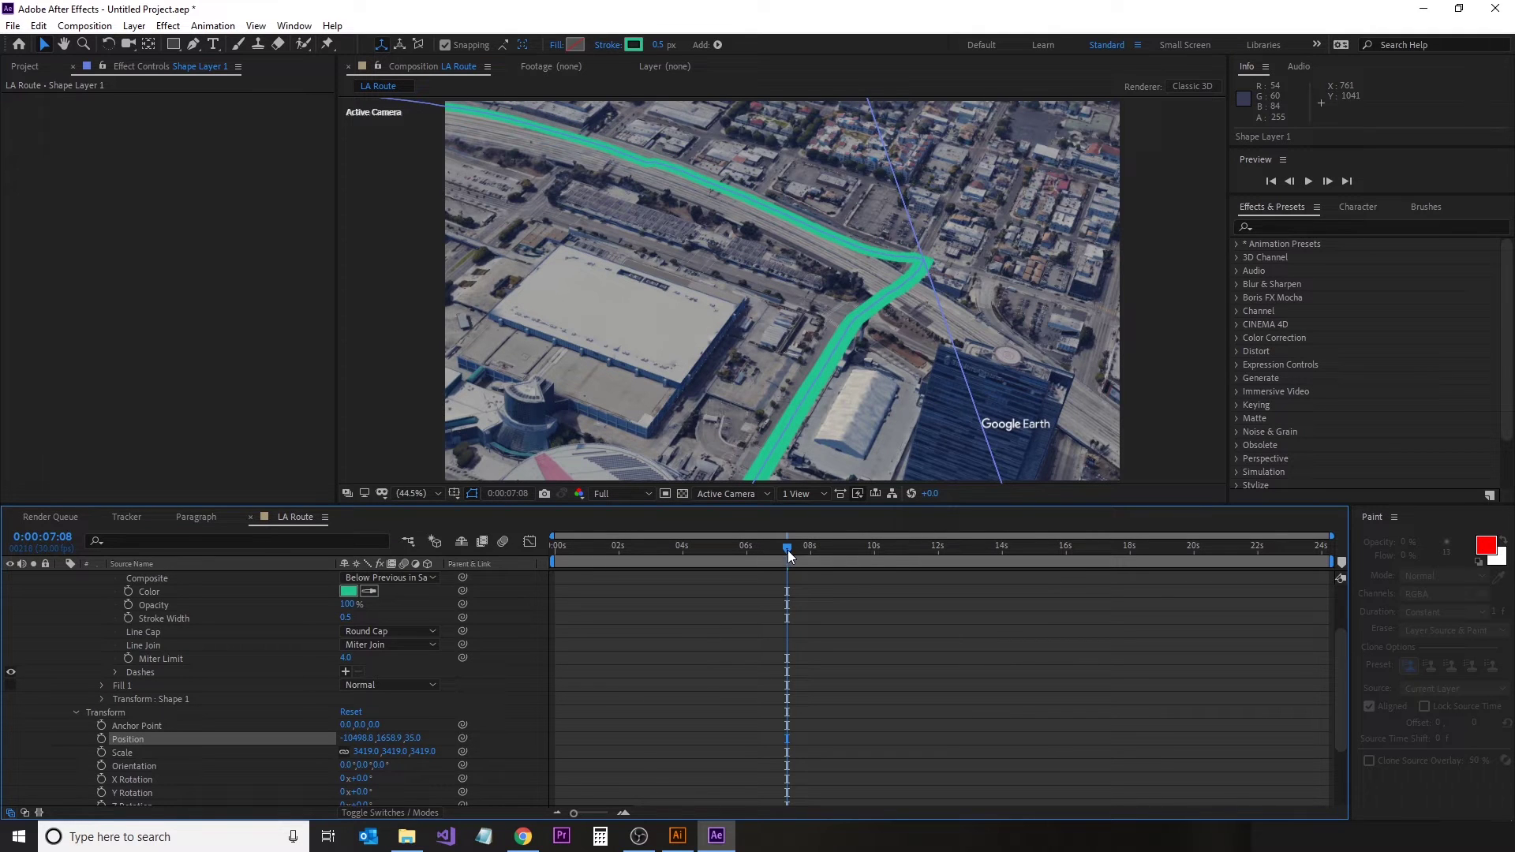
Step: Change the route's stroke color to bright yellow-green at 0:00:01:06 and play a short preview of it
{"action": "left_click_drag", "start_coordinate": [788, 551], "coordinate": [591, 579]}
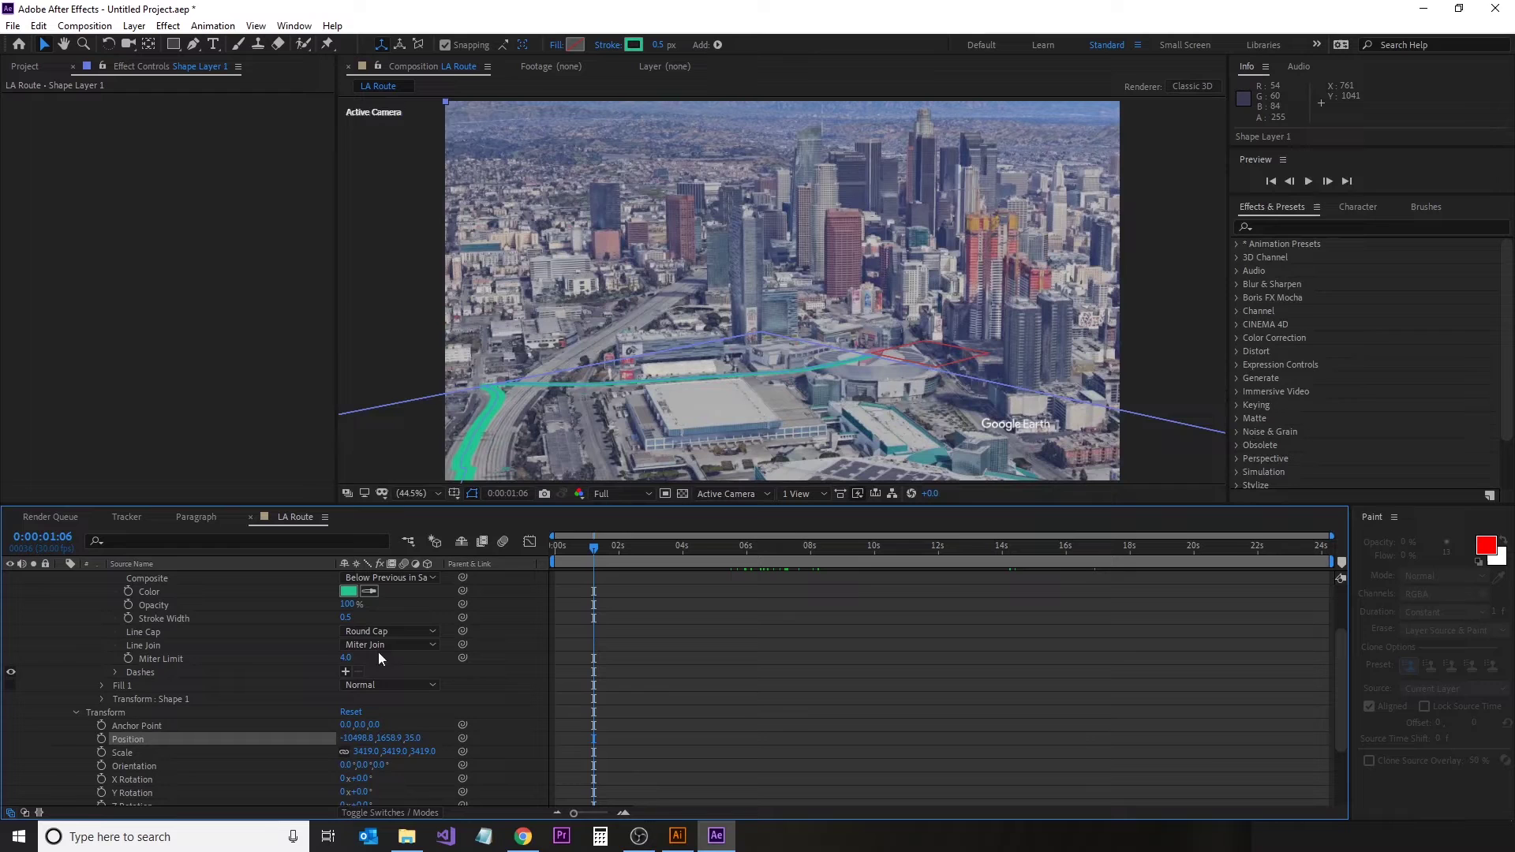
{"action": "left_click", "coordinate": [344, 592]}
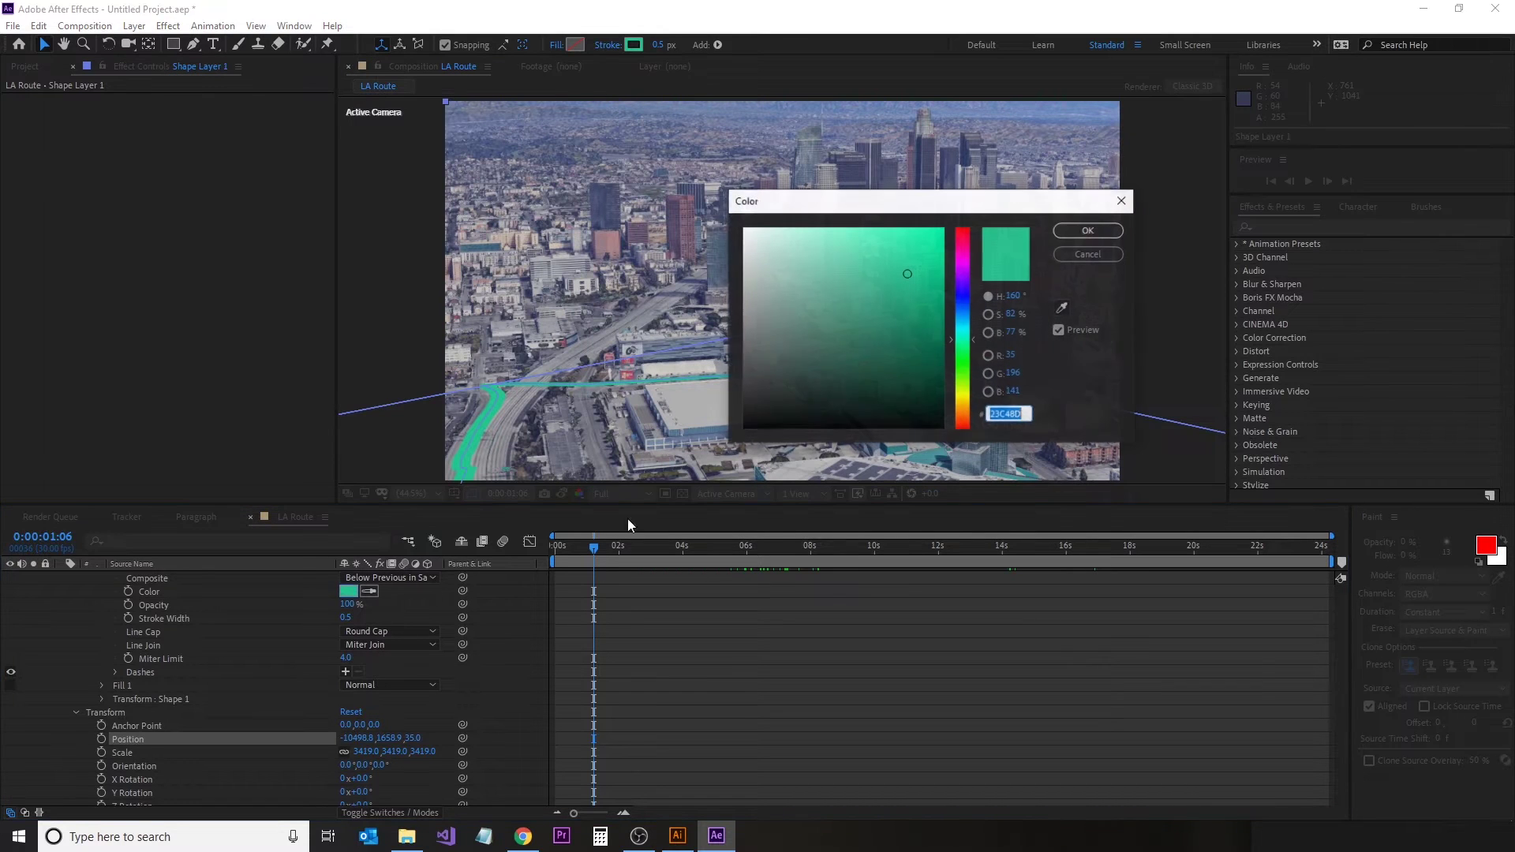
{"action": "left_click", "coordinate": [968, 384]}
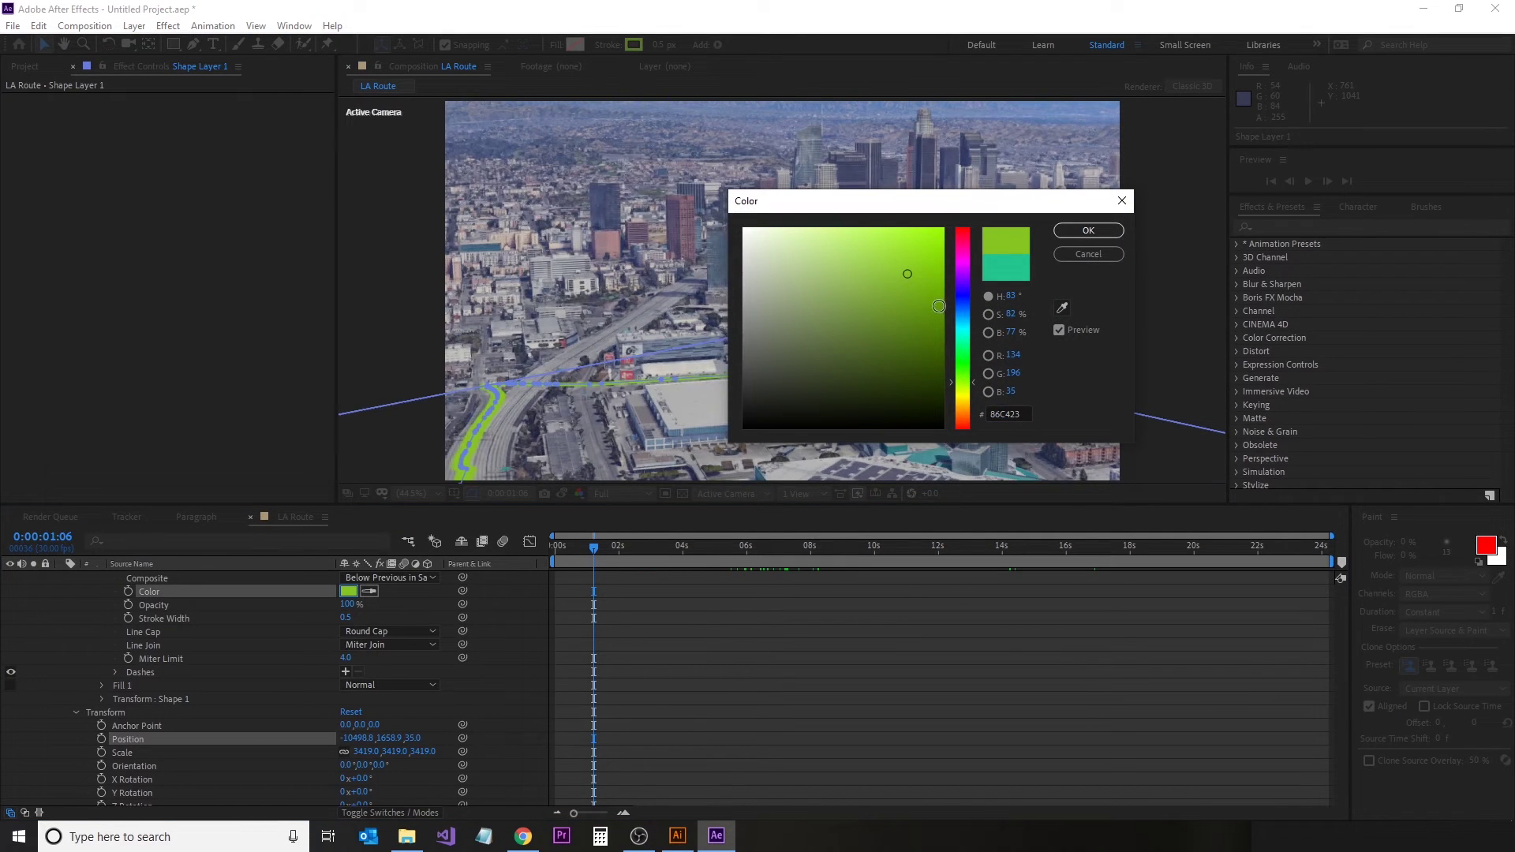
{"action": "left_click", "coordinate": [1088, 230]}
{"action": "key", "text": "space"}
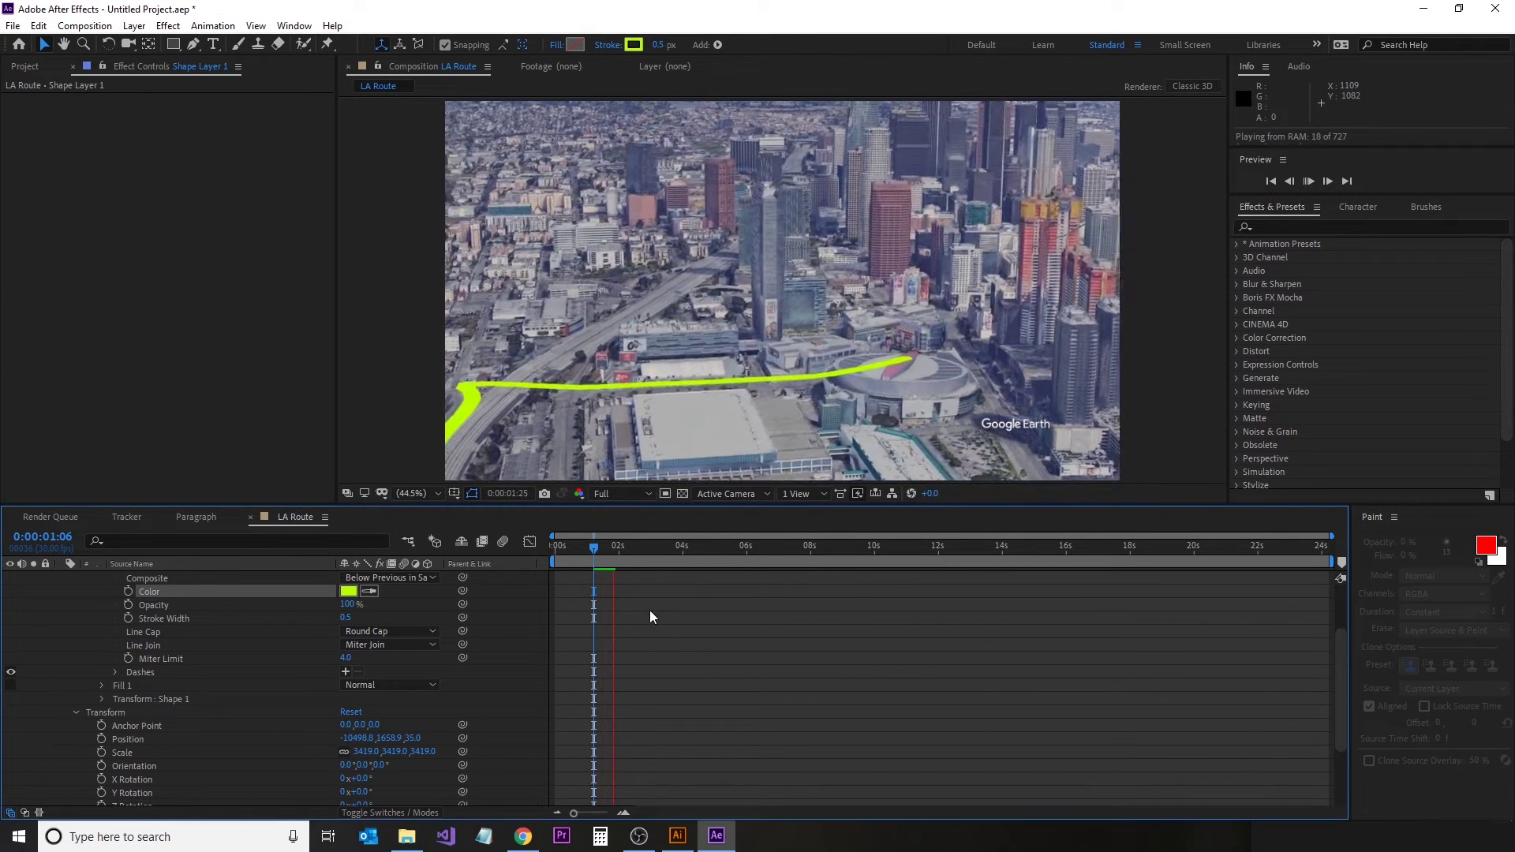
{"action": "key", "text": "space"}
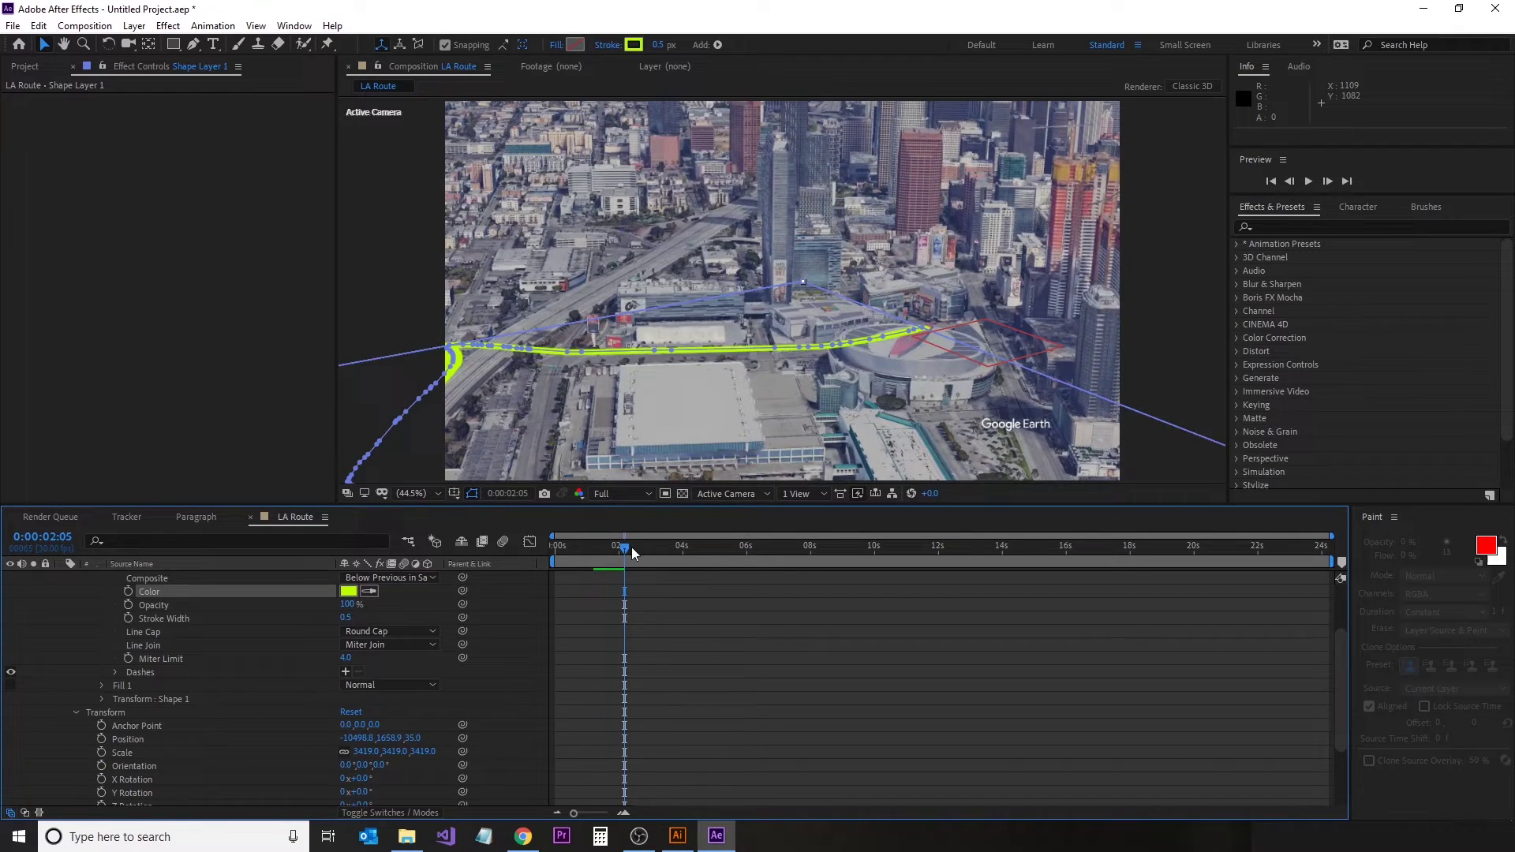
Step: Go to 0:00:02:18, collapse the route's path and stroke properties, and add Trim Paths to the shape layer
{"action": "mouse_move", "coordinate": [625, 552]}
{"action": "left_mouse_down"}
{"action": "mouse_move", "coordinate": [667, 556]}
{"action": "mouse_move", "coordinate": [639, 562]}
{"action": "left_mouse_up"}
{"action": "scroll", "coordinate": [309, 689], "scroll_direction": "up", "scroll_amount": 2}
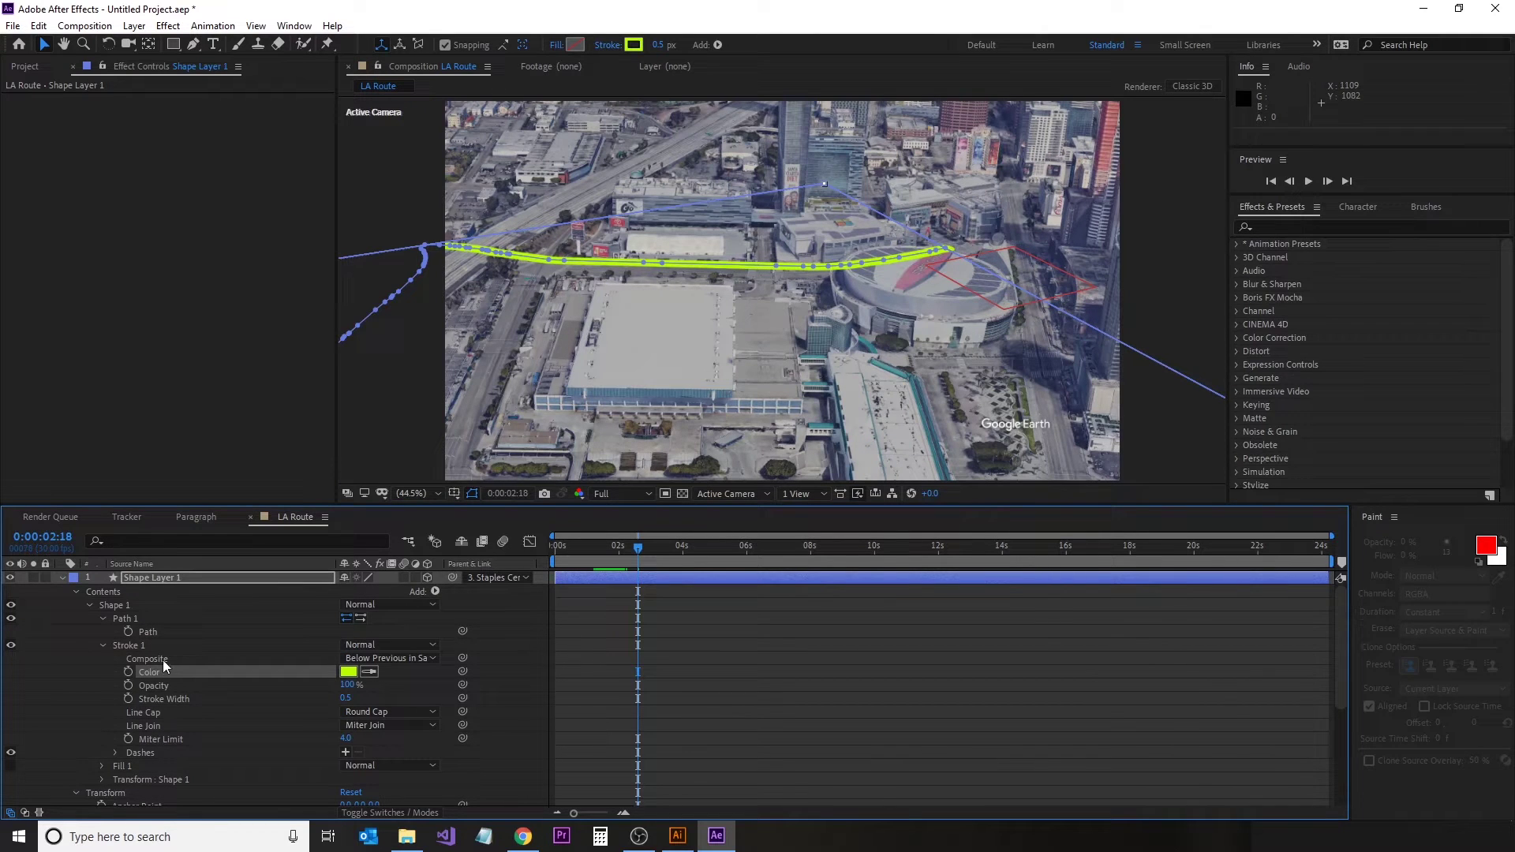
{"action": "left_click", "coordinate": [102, 648]}
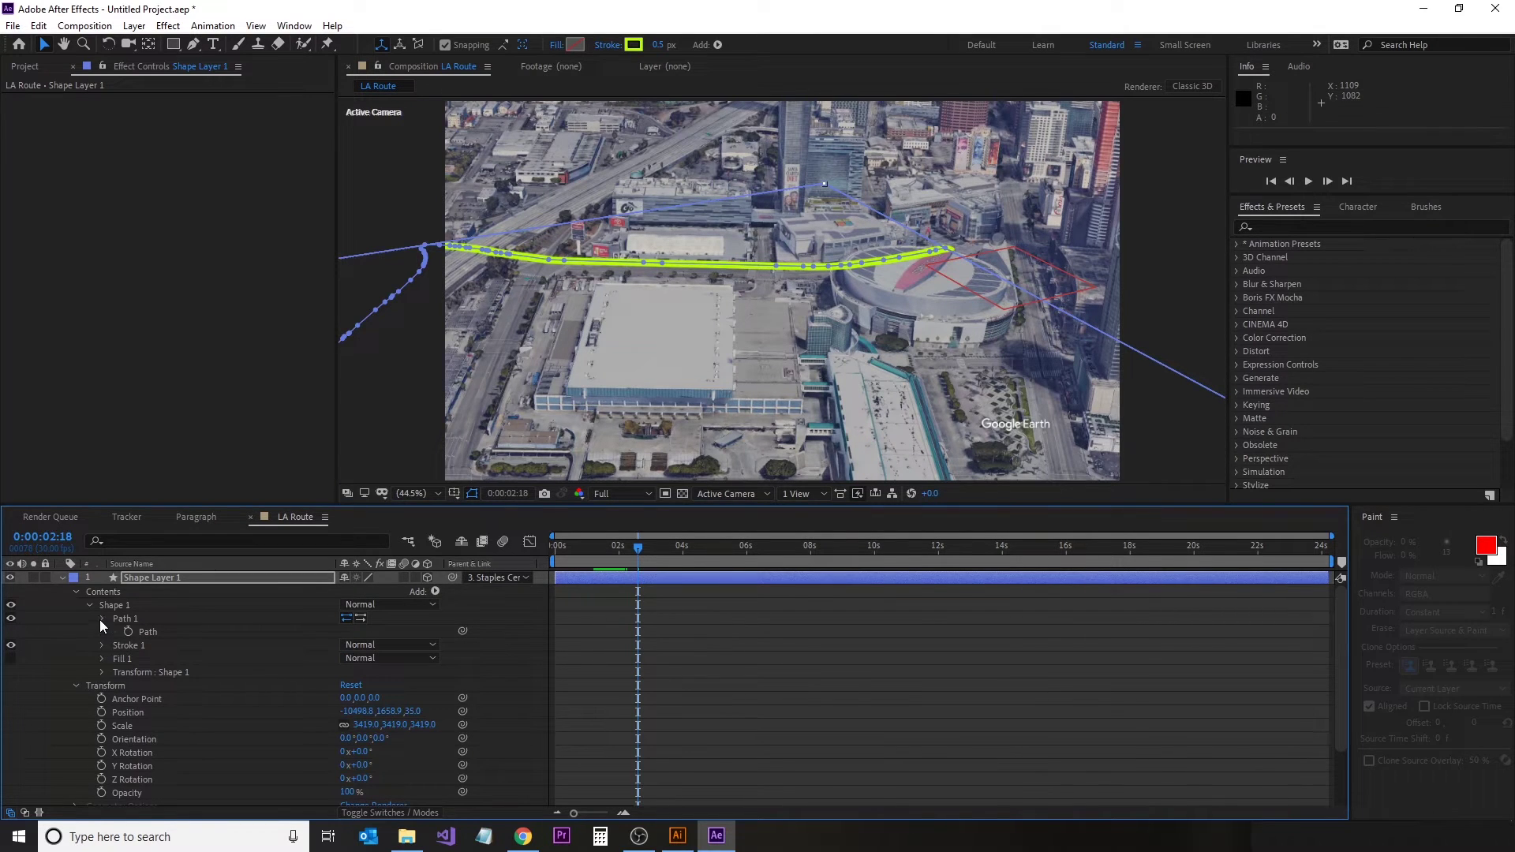
{"action": "left_click", "coordinate": [102, 620]}
{"action": "left_click", "coordinate": [434, 593]}
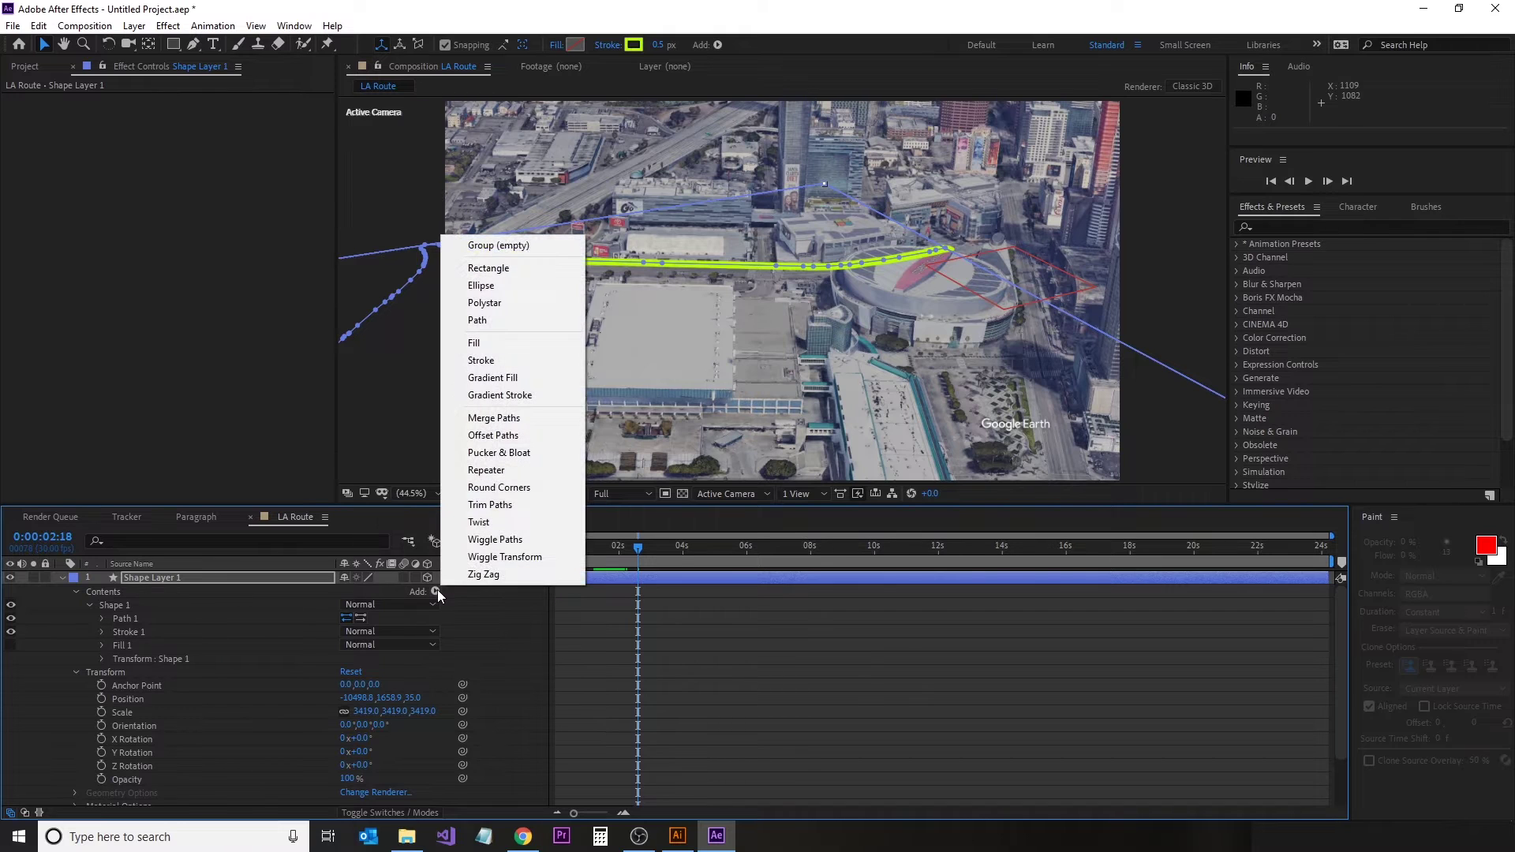
{"action": "left_click", "coordinate": [498, 506]}
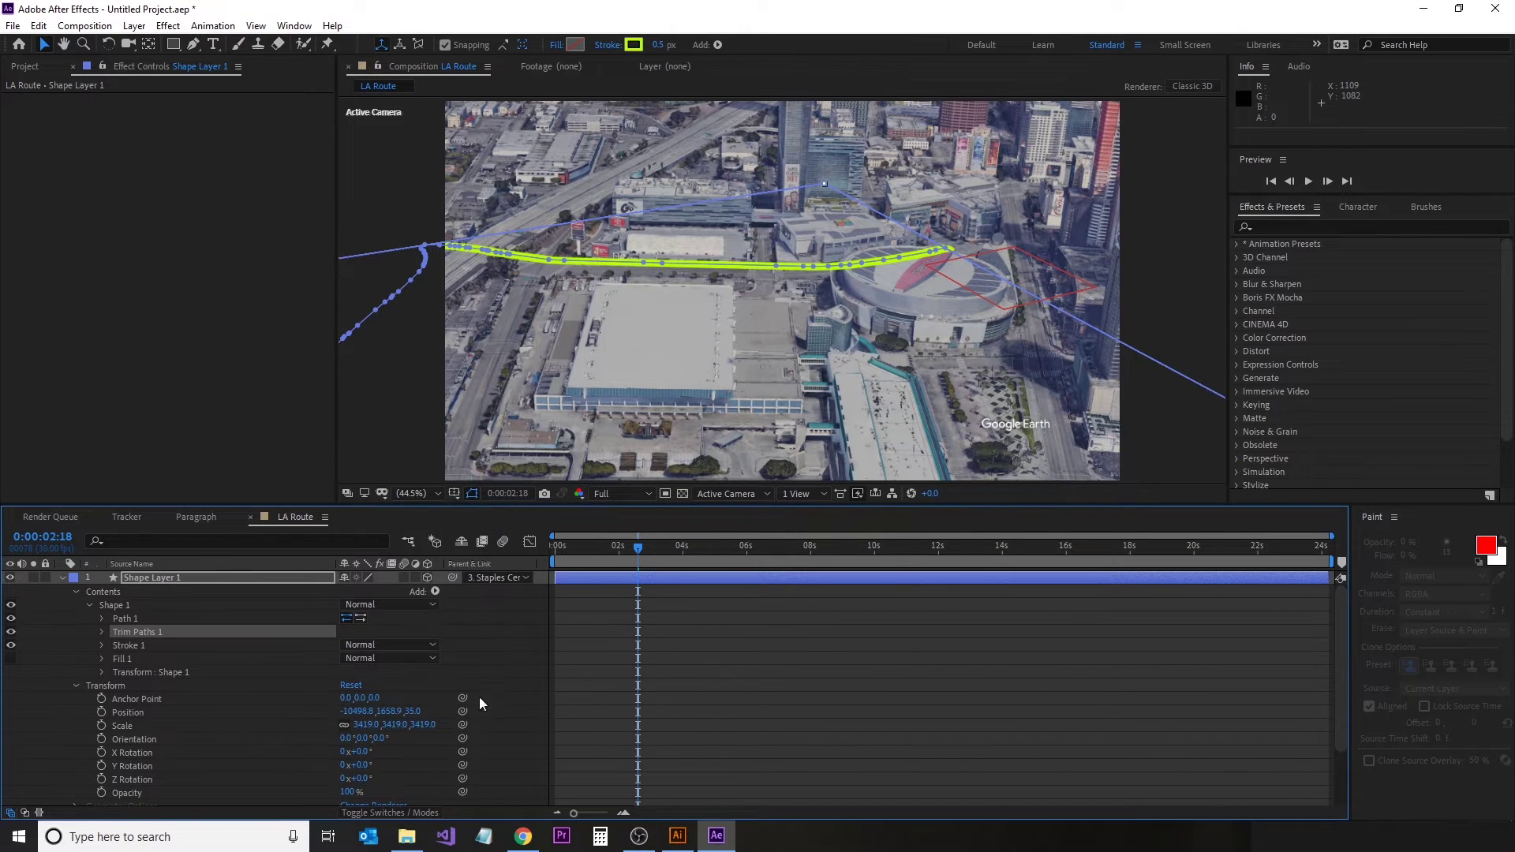
{"action": "left_click", "coordinate": [102, 634]}
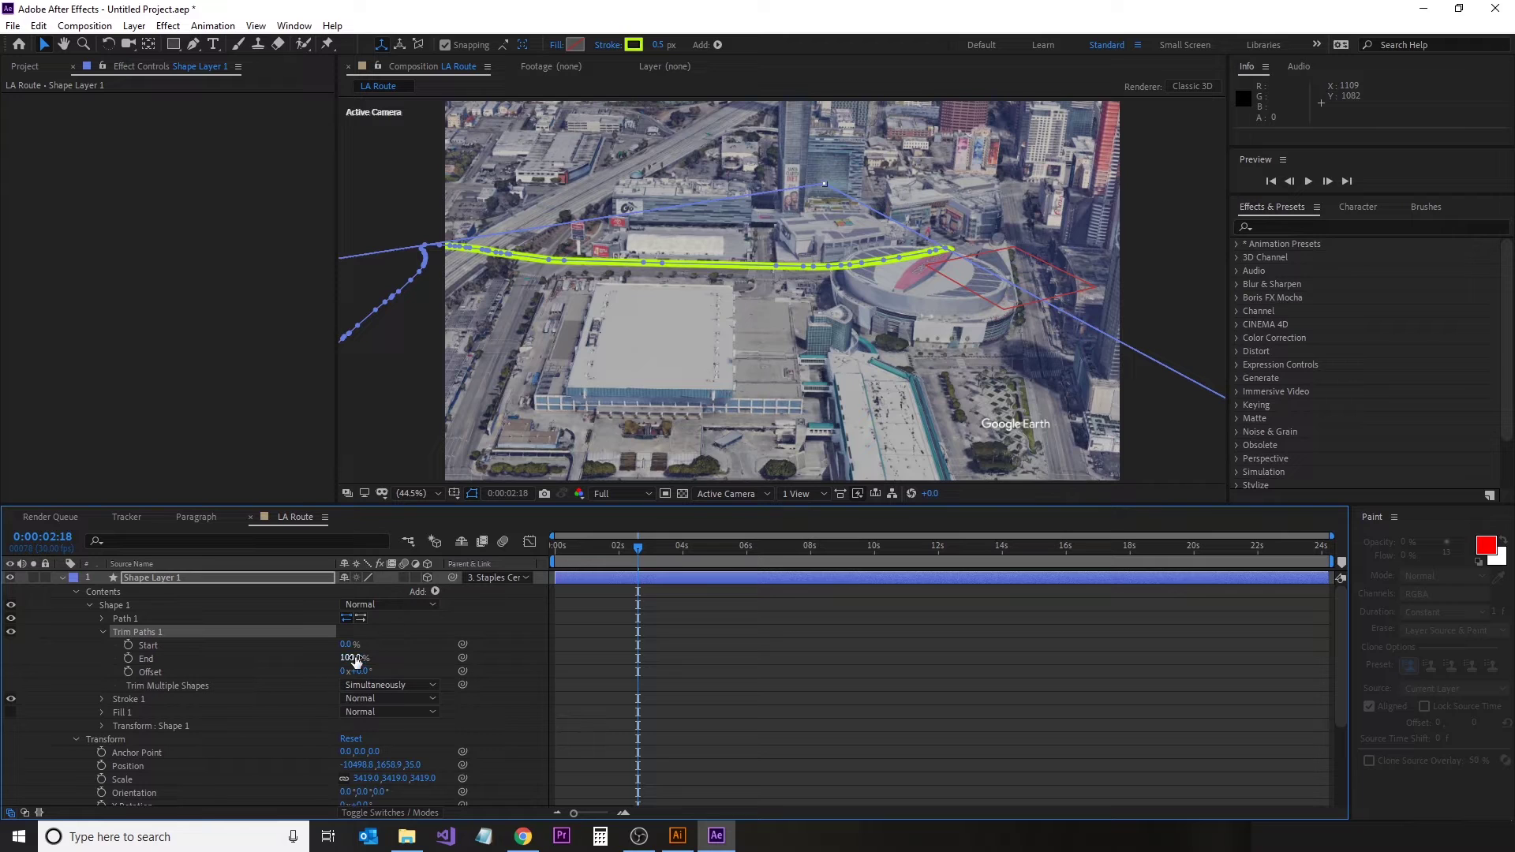
Step: Keyframe the Trim Paths Start at 100% at 0:00:02:18, add a keyframe at 0:00:04:27, and set 0% at 0:00:17:14
{"action": "left_click_drag", "start_coordinate": [344, 645], "coordinate": [503, 657]}
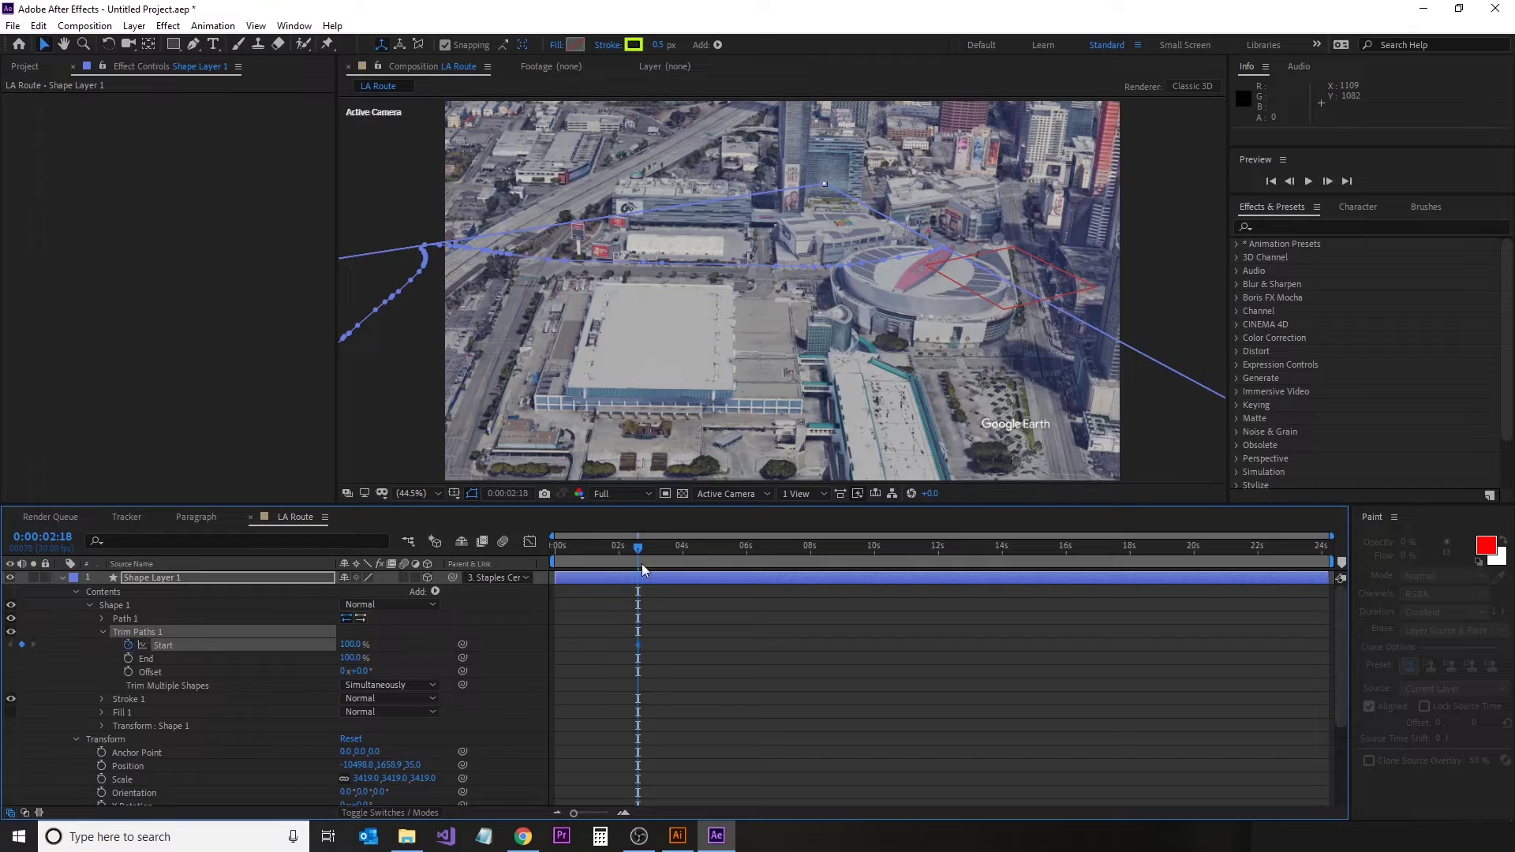
{"action": "left_click_drag", "start_coordinate": [641, 549], "coordinate": [715, 586]}
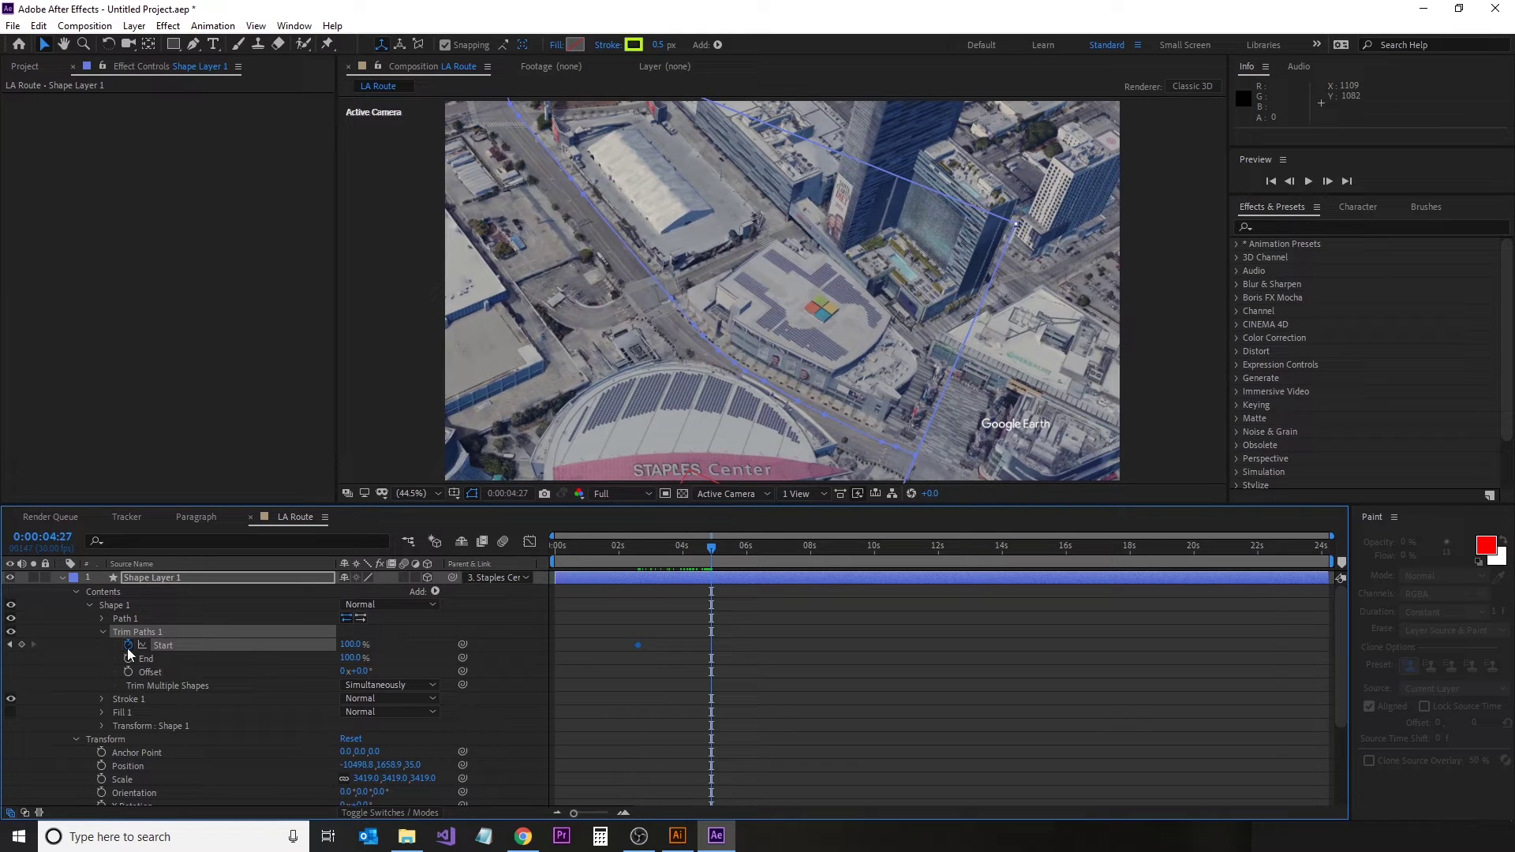
{"action": "left_click_drag", "start_coordinate": [713, 551], "coordinate": [1112, 605]}
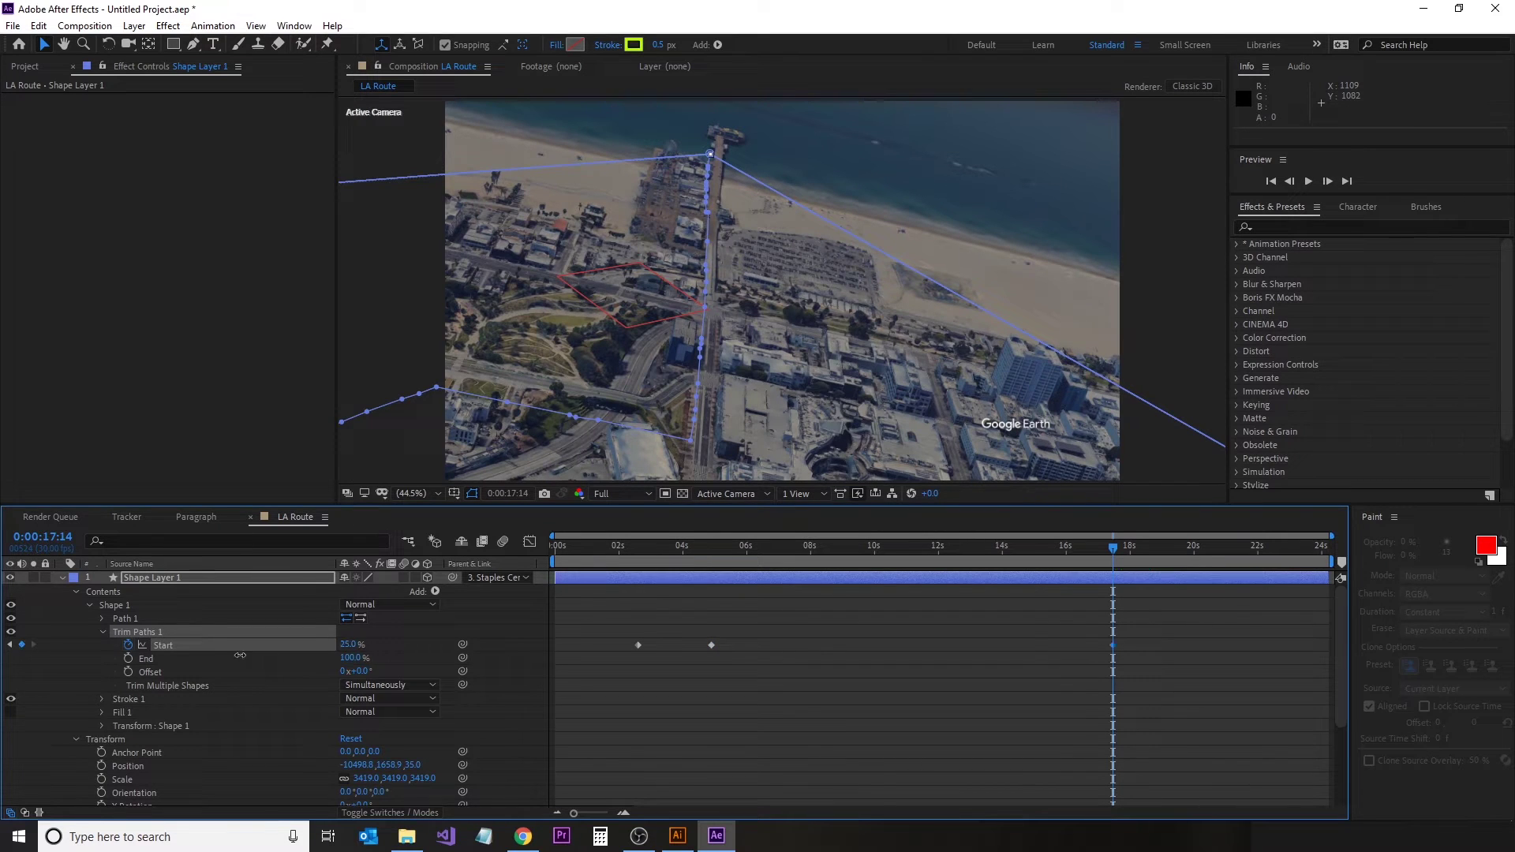
{"action": "left_click_drag", "start_coordinate": [240, 655], "coordinate": [115, 652]}
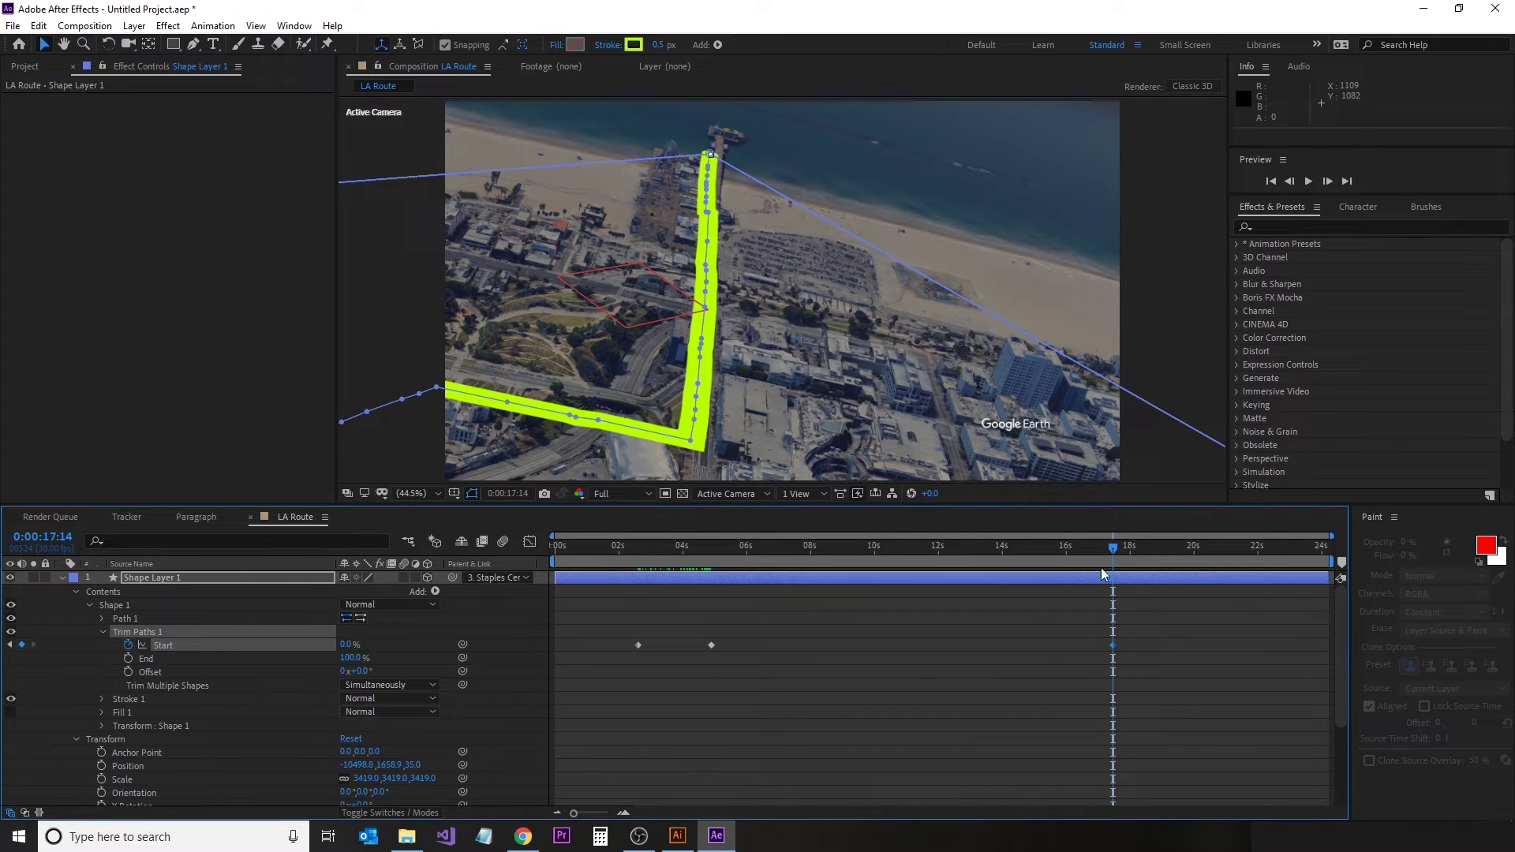
Step: Adjust the Trim Paths Start at 0:00:06:16 to pace the route's growth, and set it to 93.9% at 0:00:08:10
{"action": "left_click_drag", "start_coordinate": [1117, 553], "coordinate": [765, 617]}
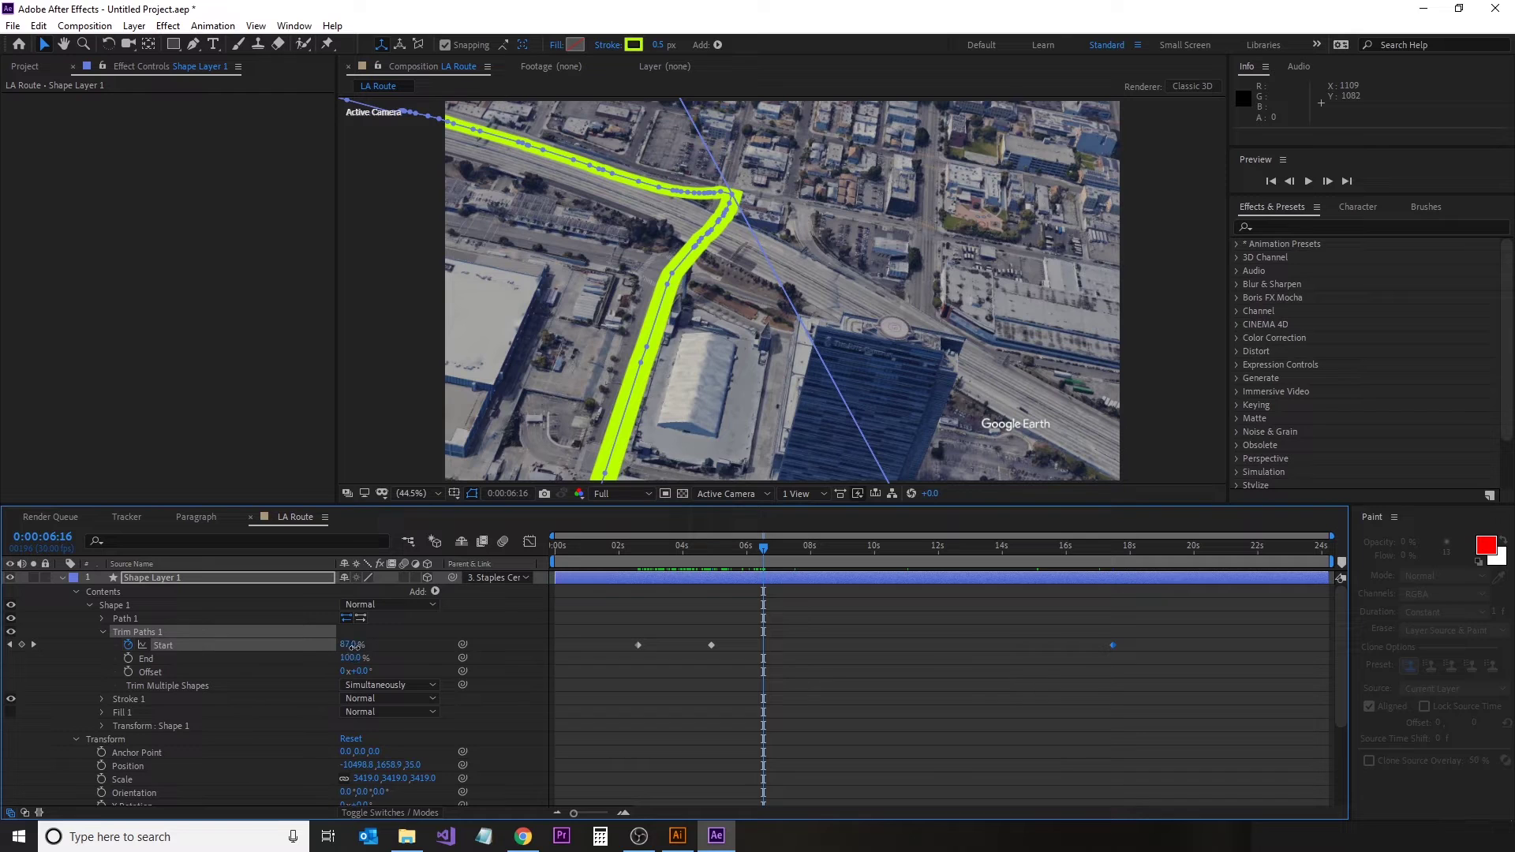
{"action": "left_click_drag", "start_coordinate": [358, 646], "coordinate": [363, 645]}
{"action": "left_click_drag", "start_coordinate": [764, 547], "coordinate": [823, 560]}
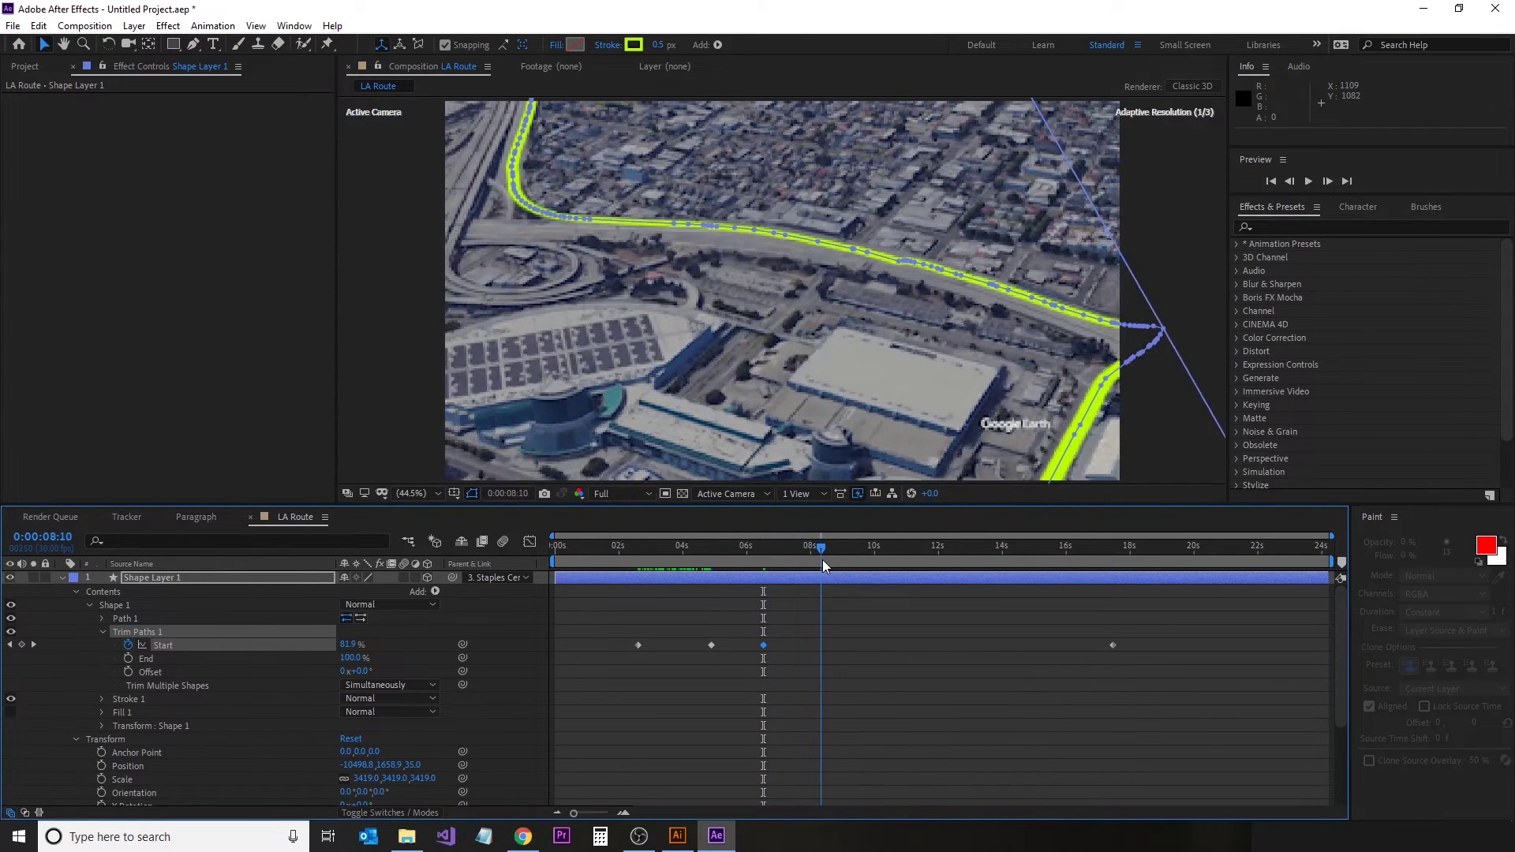
{"action": "left_click_drag", "start_coordinate": [353, 646], "coordinate": [368, 653]}
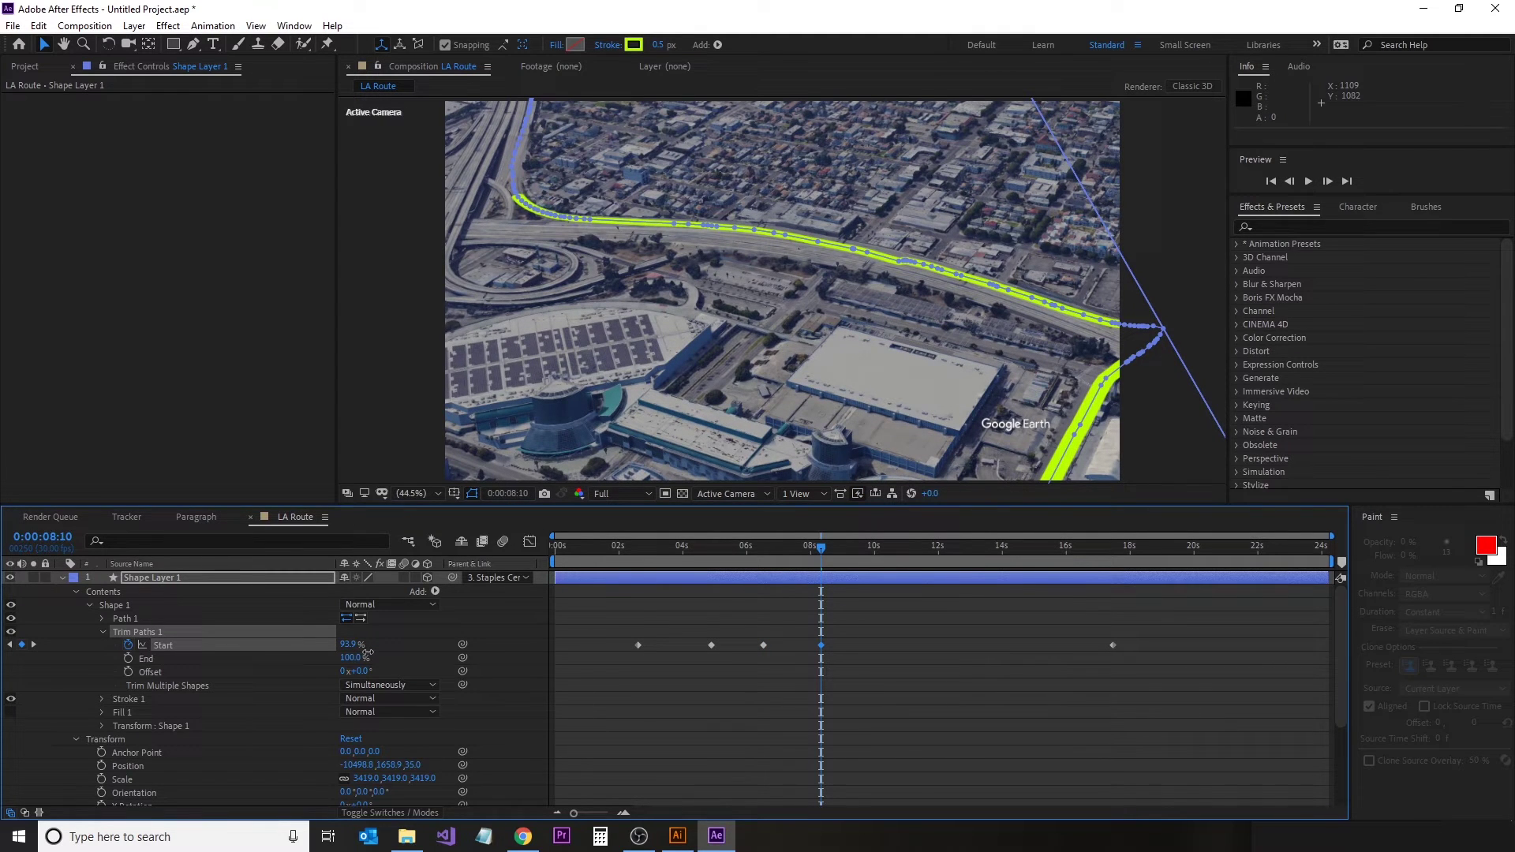
Step: Keyframe the Trim Paths Start at about 87% at 0:00:09:26 and lower it at 0:00:11:15 so the tip stays in view
{"action": "left_click_drag", "start_coordinate": [823, 550], "coordinate": [871, 560]}
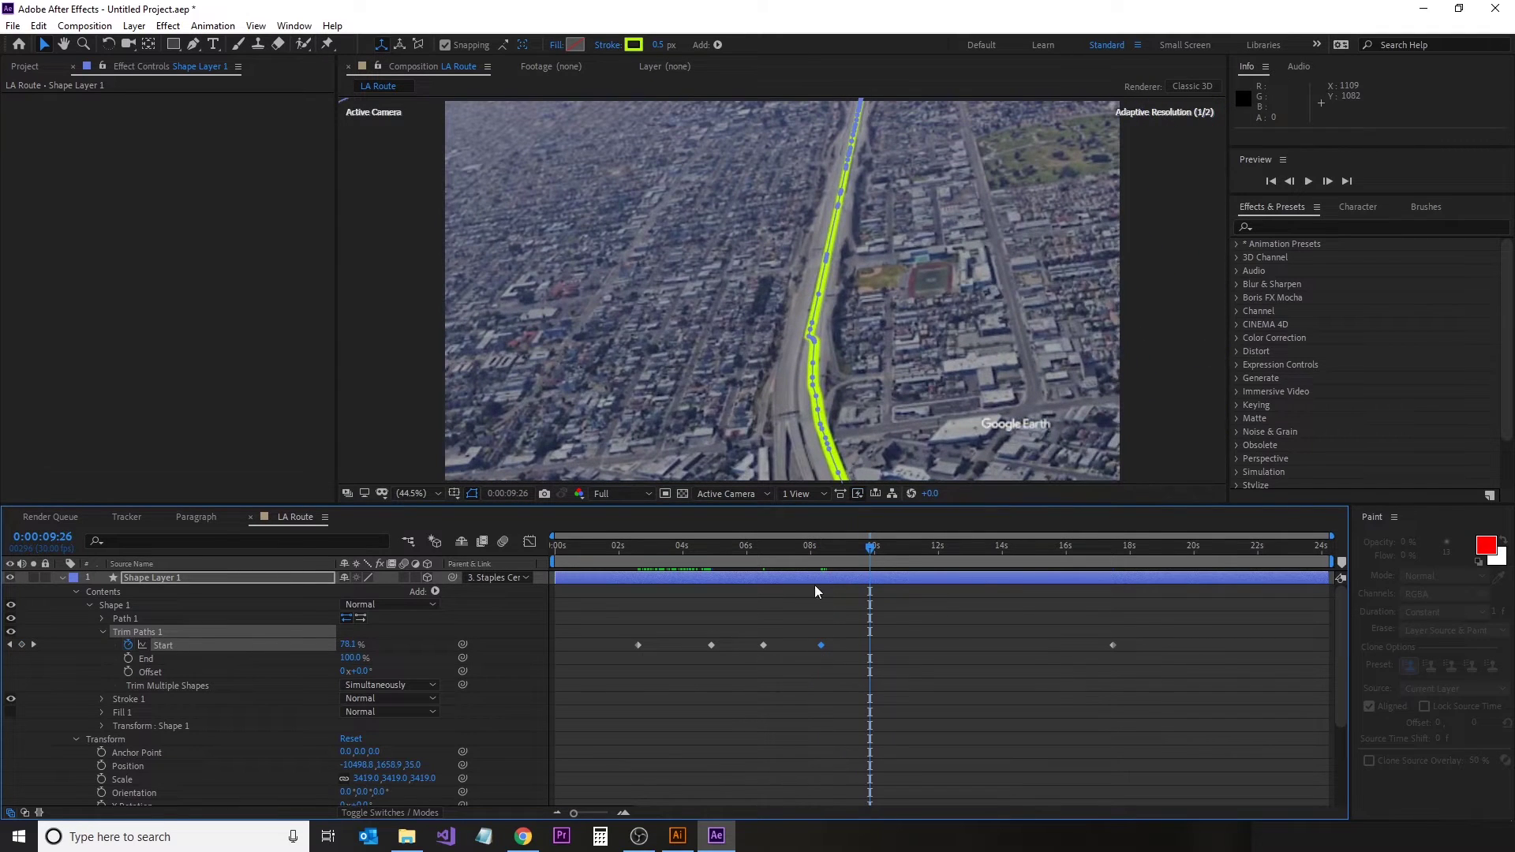
{"action": "left_click_drag", "start_coordinate": [348, 647], "coordinate": [356, 645]}
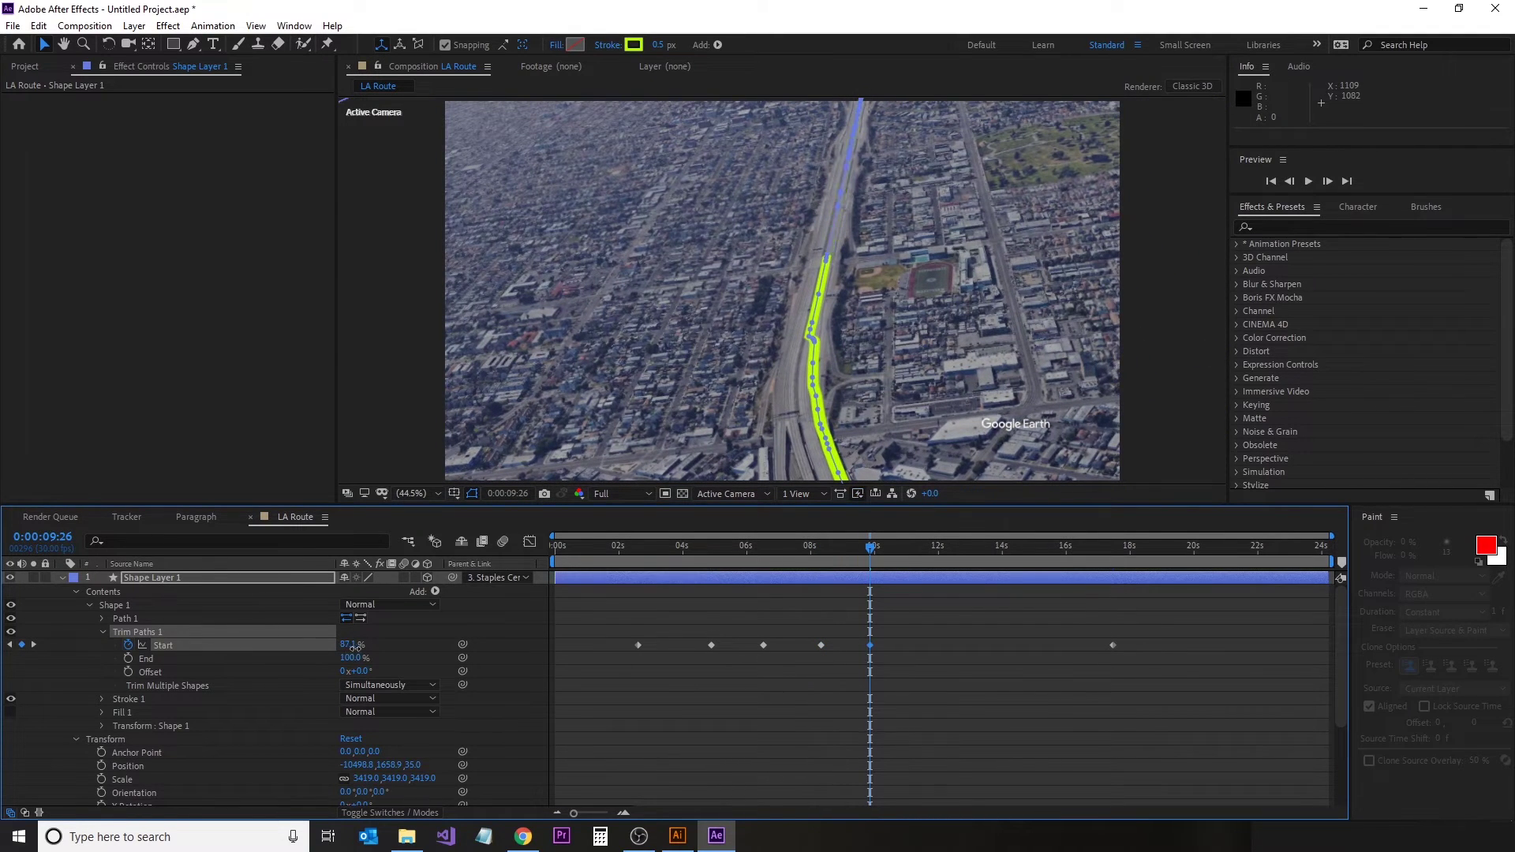
{"action": "left_click_drag", "start_coordinate": [873, 557], "coordinate": [925, 563]}
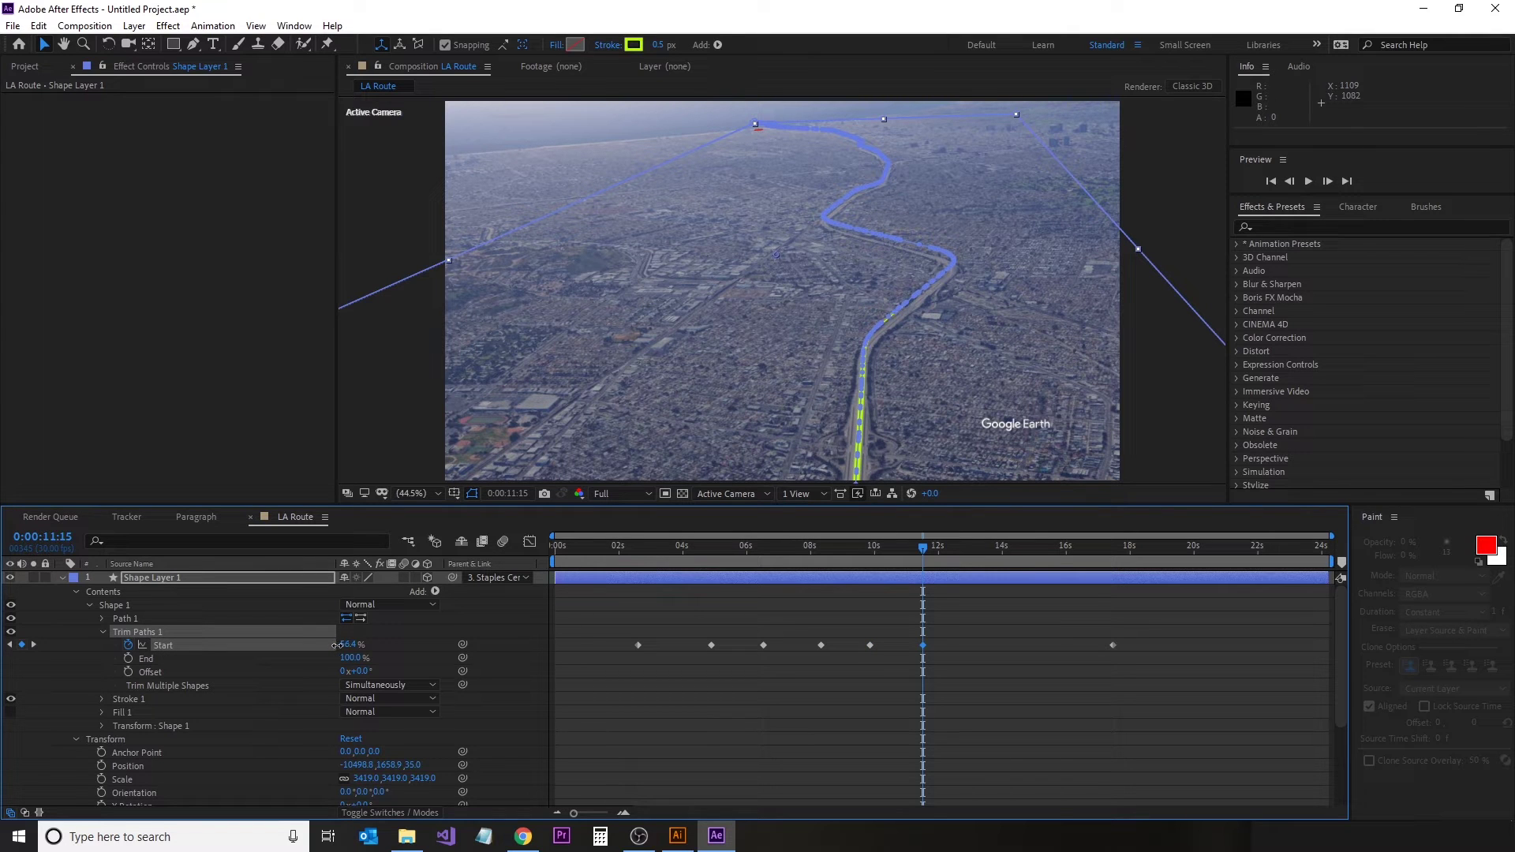
Step: Keyframe the Trim Paths Start at 20% at 0:00:13:02, selecting the Santa Monica null to see the route's tip clearly
{"action": "left_click_drag", "start_coordinate": [924, 553], "coordinate": [974, 580]}
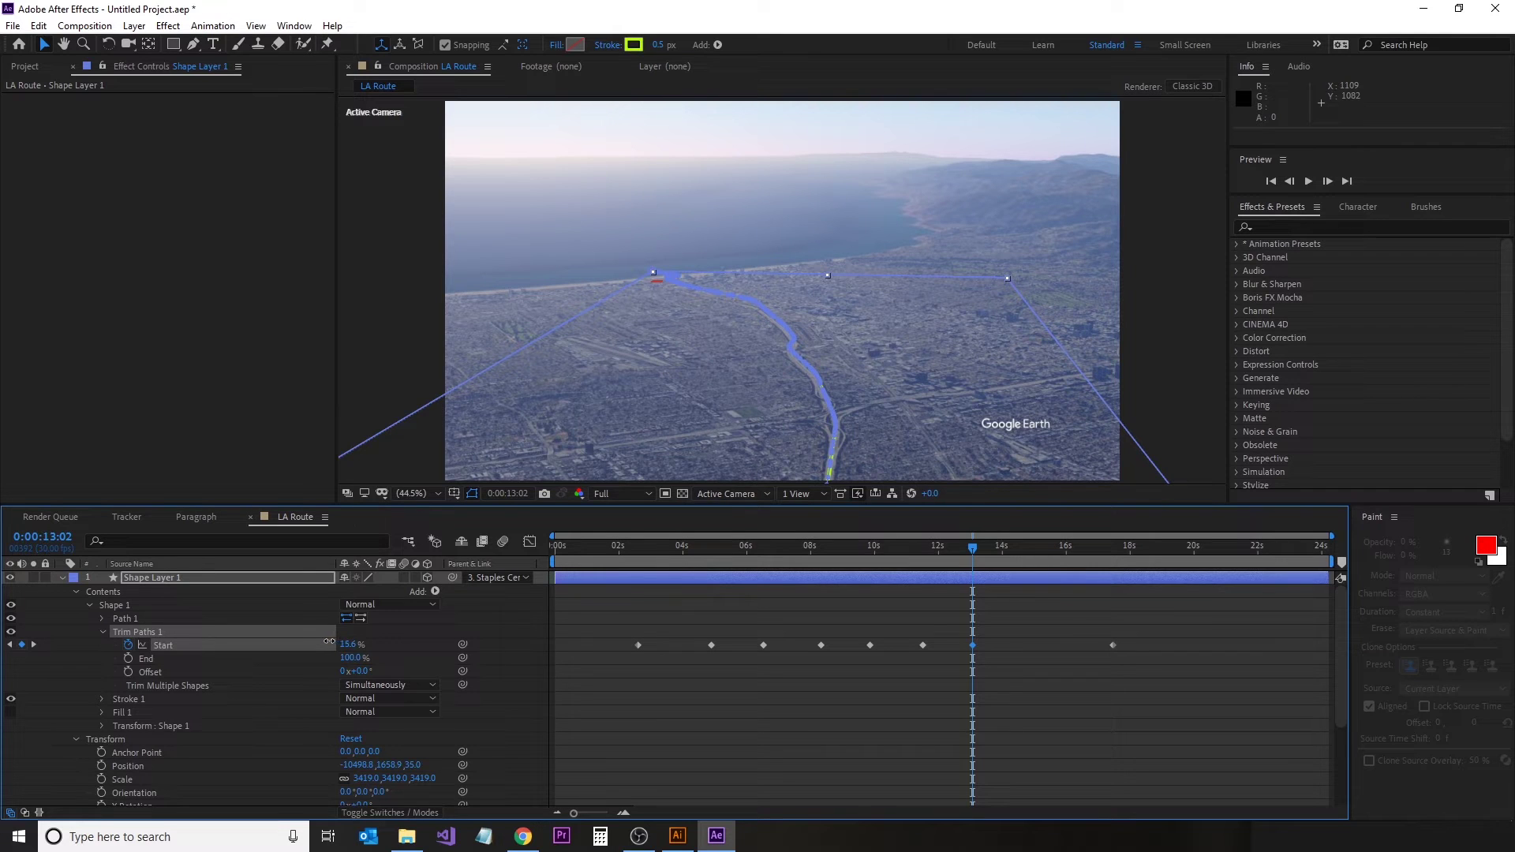
{"action": "left_click", "coordinate": [223, 779]}
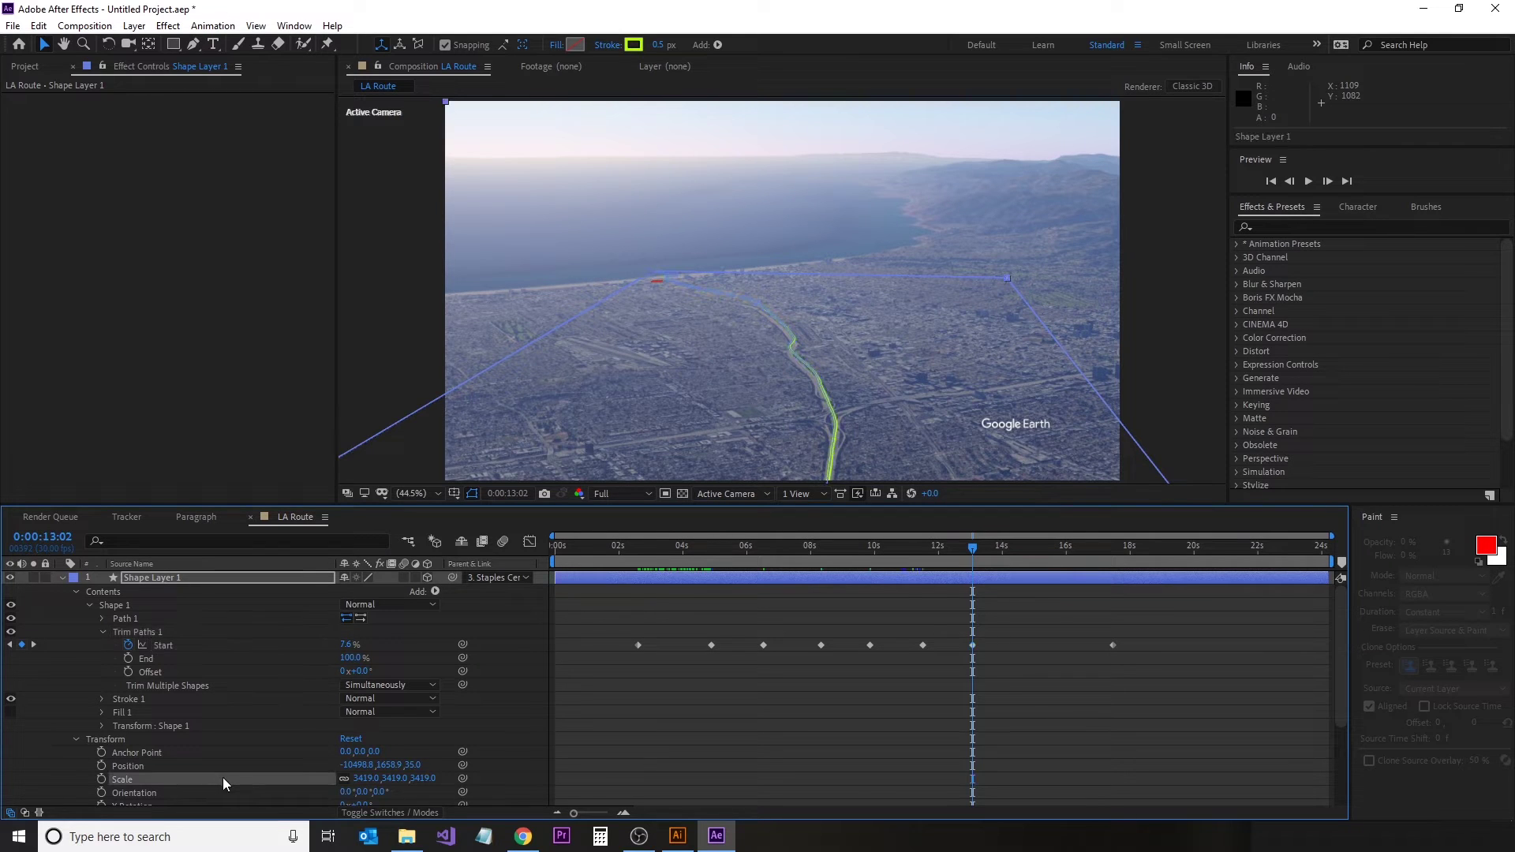
{"action": "left_click", "coordinate": [188, 441]}
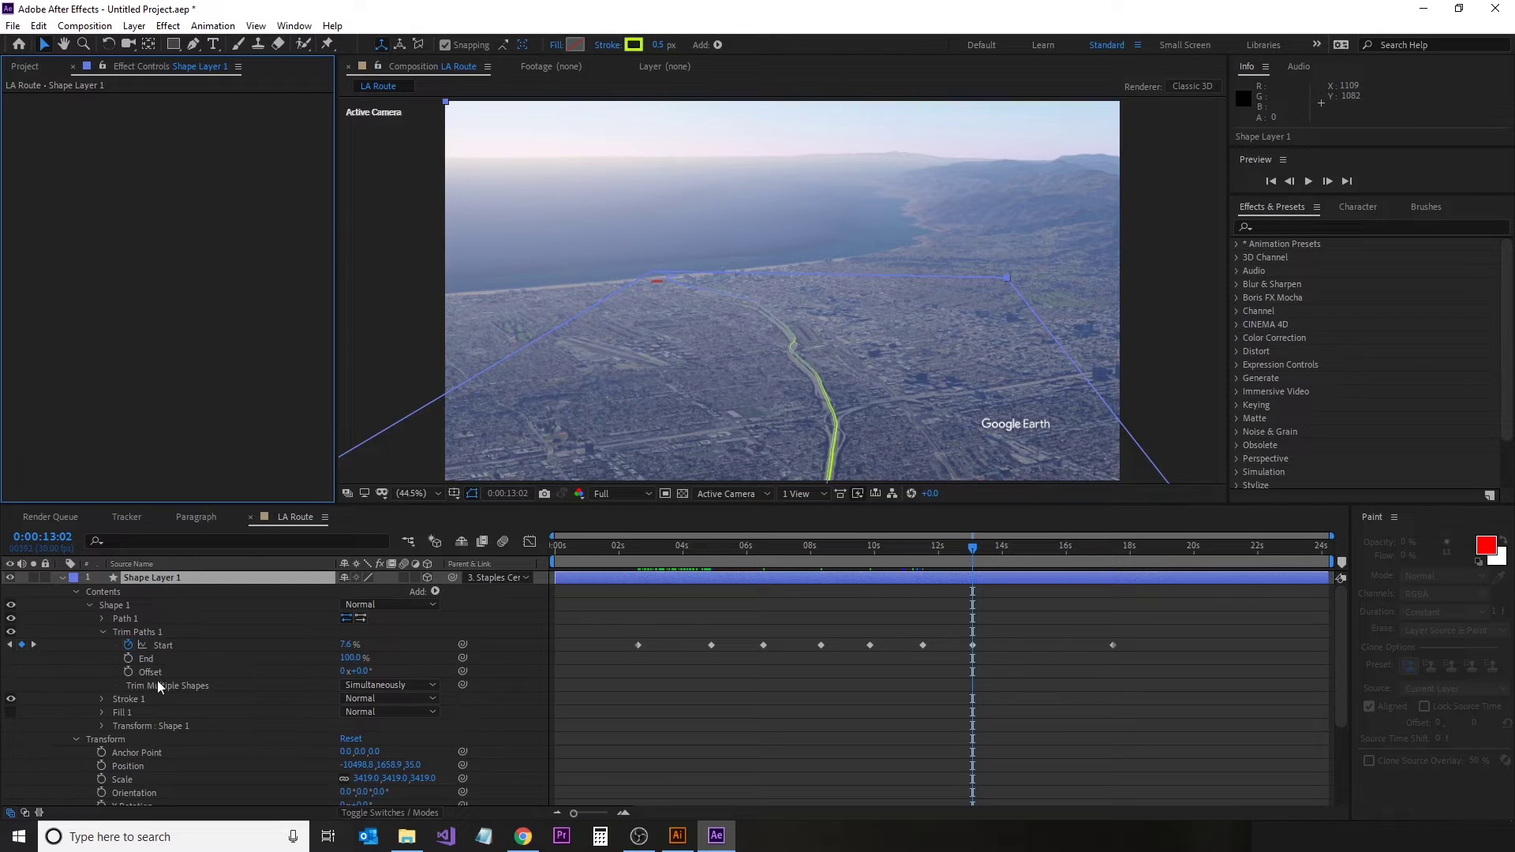
{"action": "scroll", "coordinate": [158, 703], "scroll_direction": "down", "scroll_amount": 5}
{"action": "left_click", "coordinate": [158, 754]}
{"action": "scroll", "coordinate": [213, 641], "scroll_direction": "up", "scroll_amount": 5}
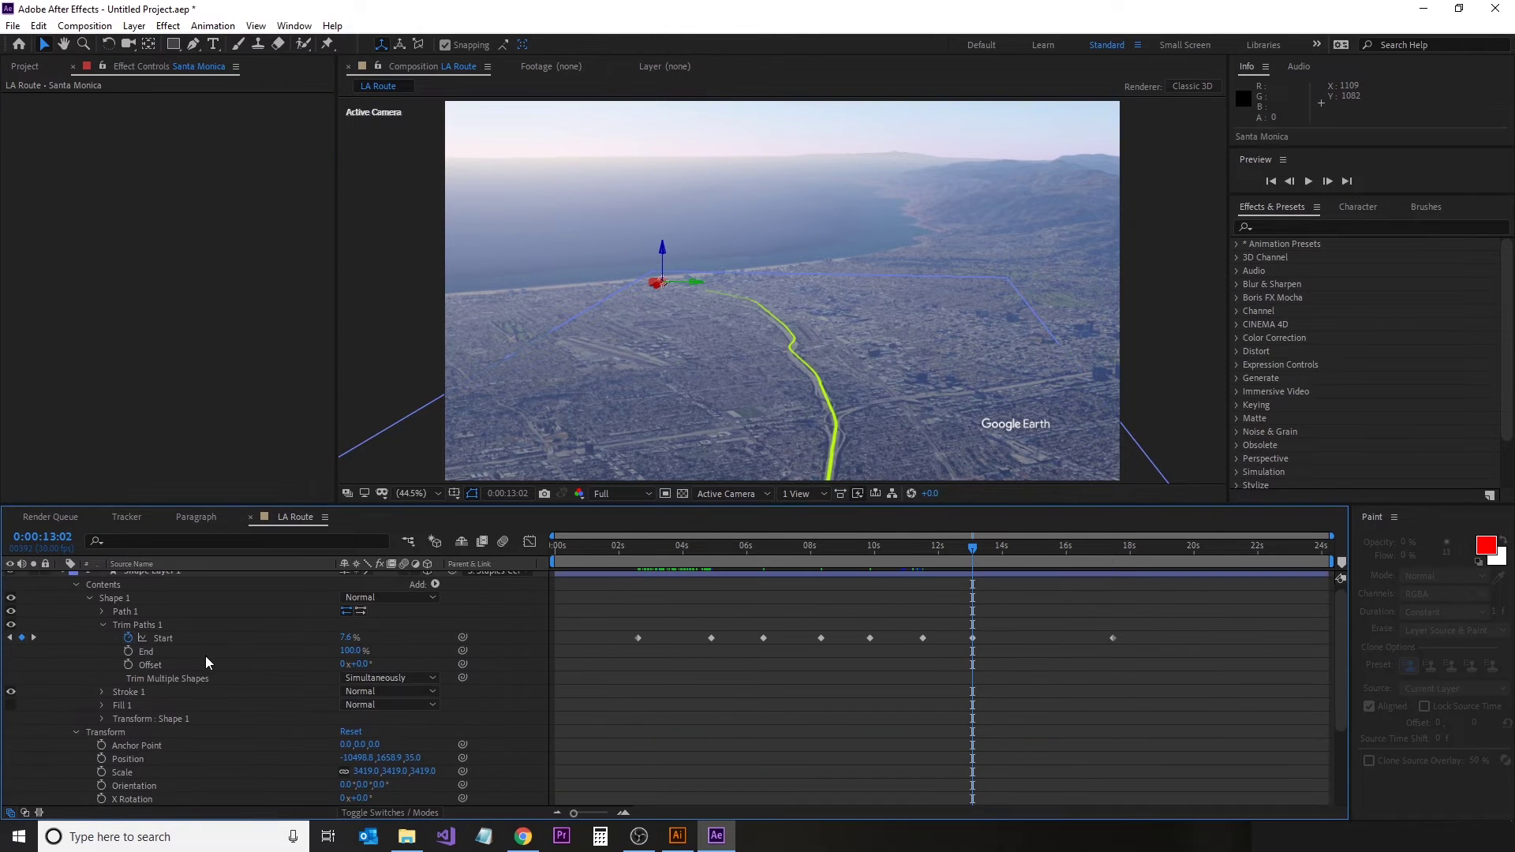
{"action": "left_click_drag", "start_coordinate": [348, 637], "coordinate": [367, 638]}
{"action": "scroll", "coordinate": [789, 296], "scroll_direction": "up", "scroll_amount": 1}
{"action": "left_click", "coordinate": [436, 495]}
{"action": "left_click", "coordinate": [419, 510]}
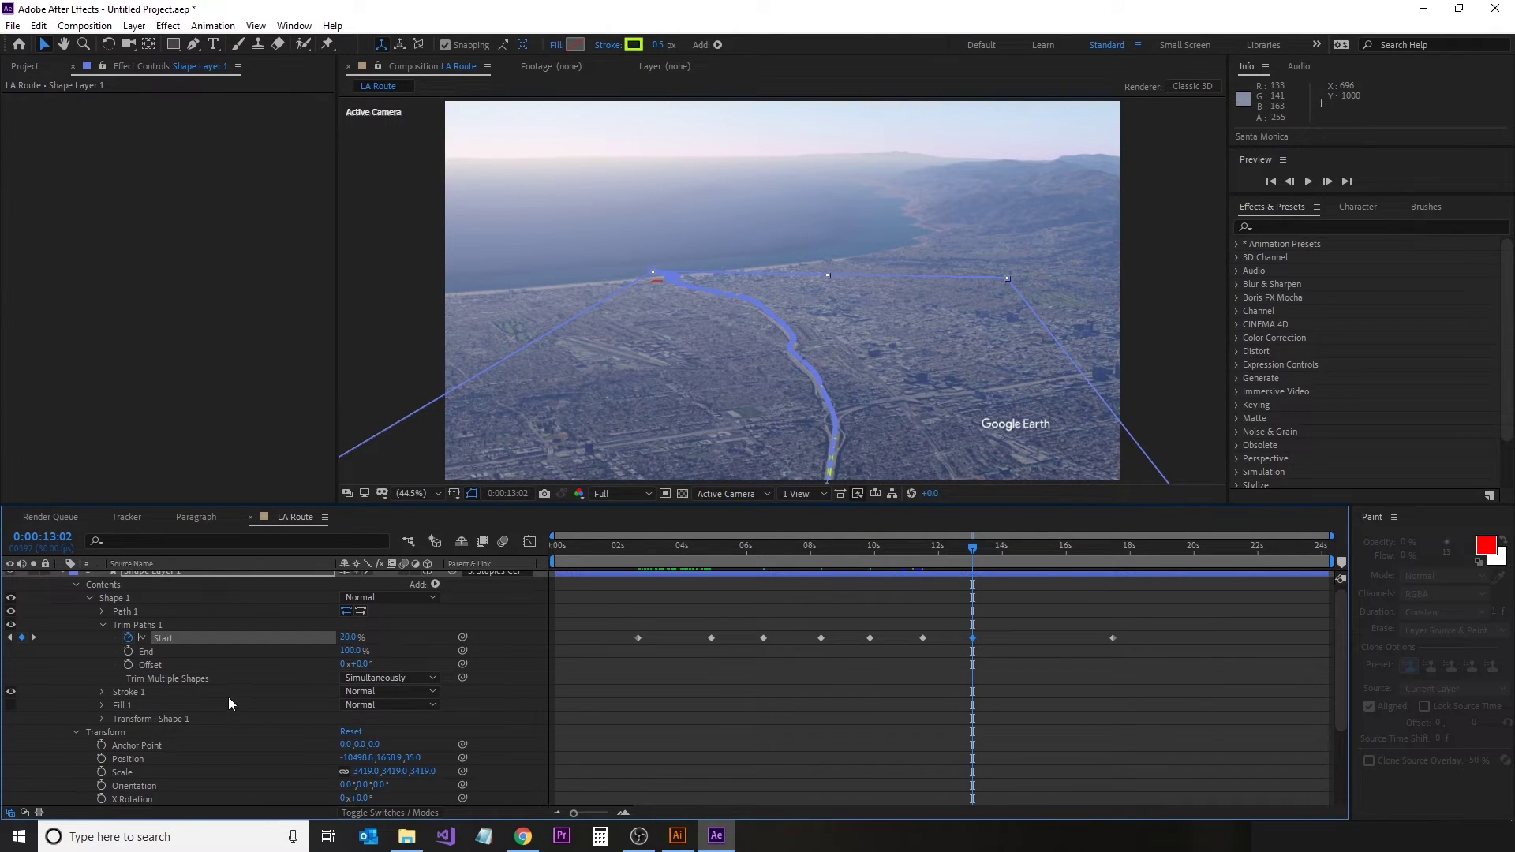
Step: Collapse the route's transform properties and keyframe the Trim Paths Start at about 13.5% at 0:00:14:28 and 6.4% at 0:00:16:19
{"action": "left_click", "coordinate": [75, 733]}
{"action": "left_click", "coordinate": [145, 772]}
{"action": "left_click", "coordinate": [212, 639]}
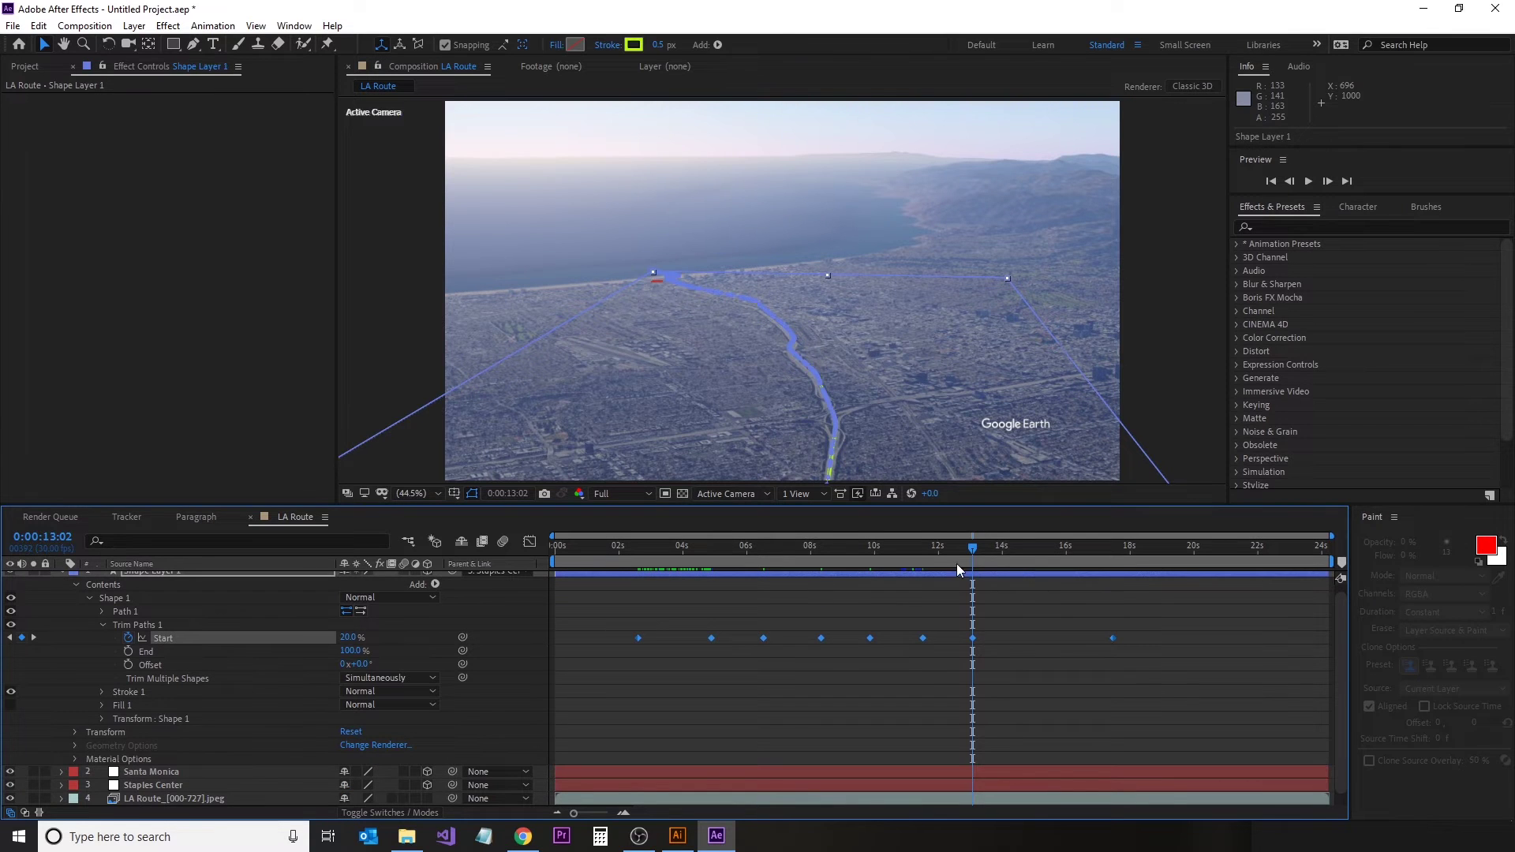
{"action": "left_click_drag", "start_coordinate": [972, 550], "coordinate": [1032, 560]}
{"action": "left_click", "coordinate": [221, 774]}
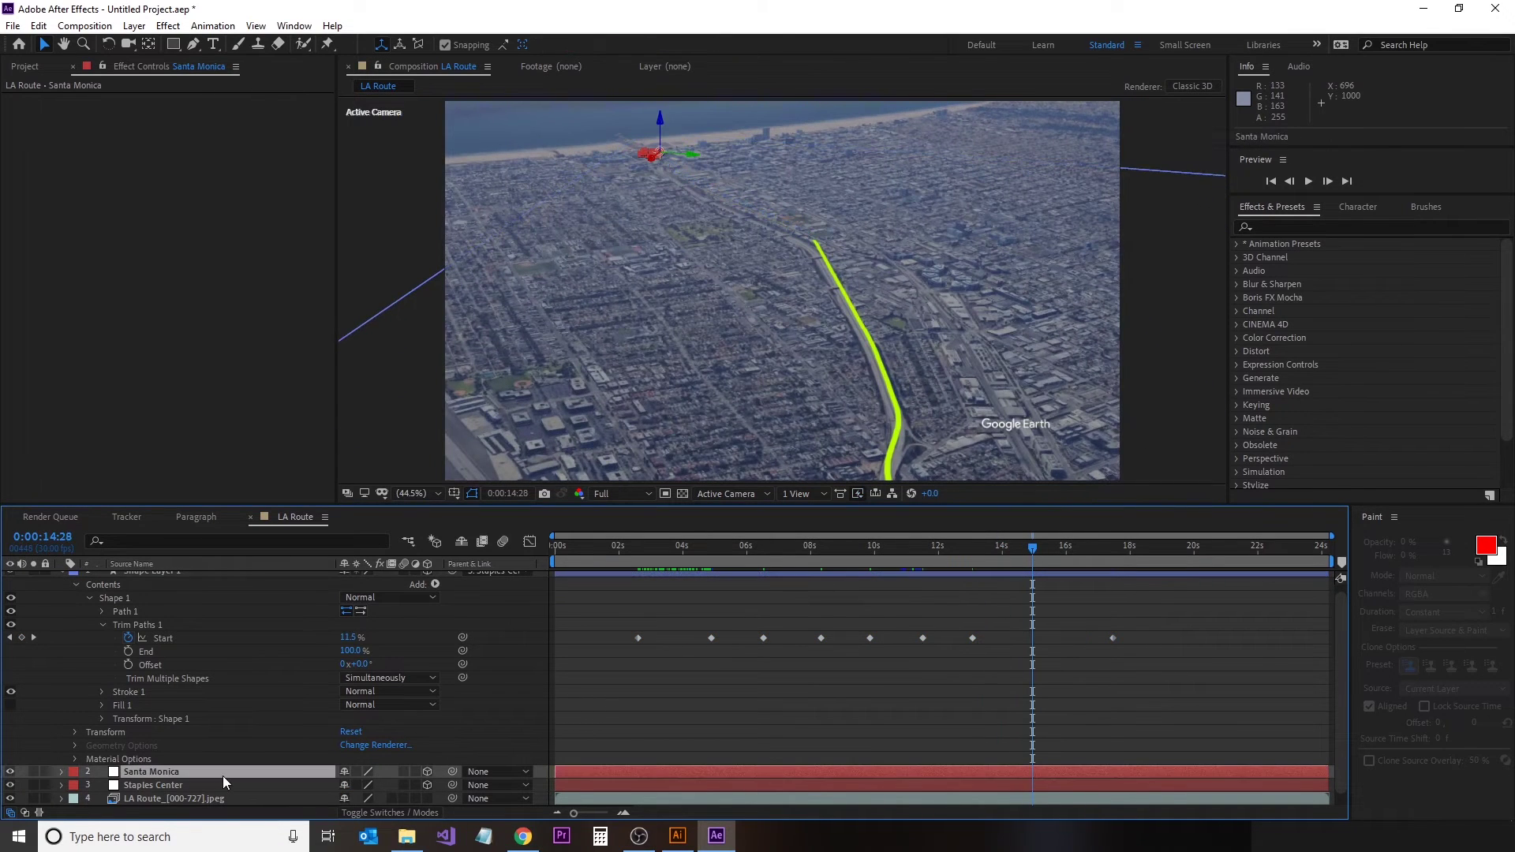
{"action": "left_click_drag", "start_coordinate": [353, 638], "coordinate": [349, 640]}
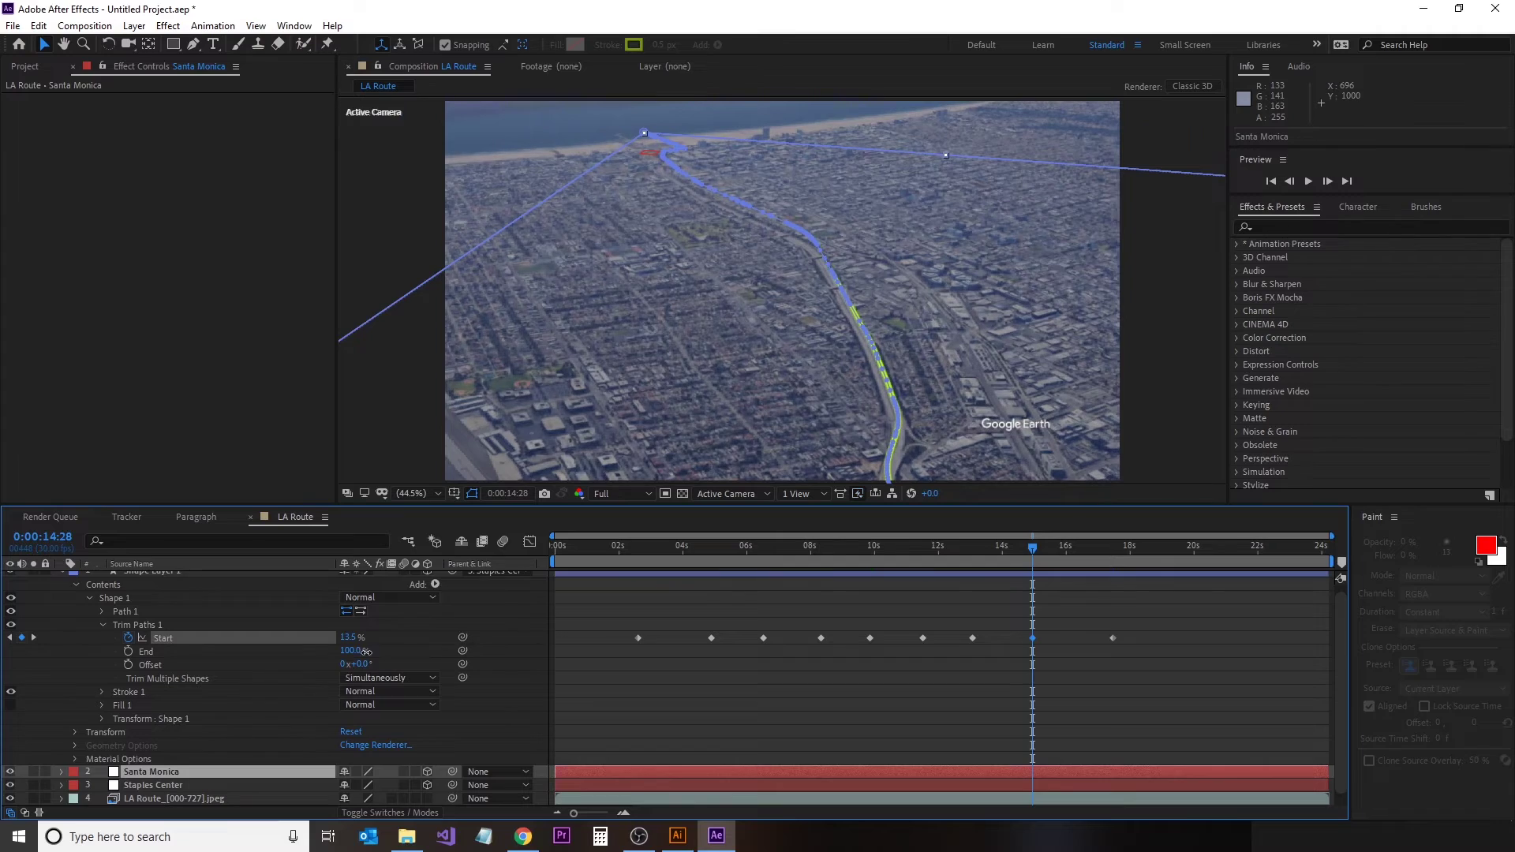
{"action": "left_click_drag", "start_coordinate": [1032, 548], "coordinate": [1089, 571]}
{"action": "left_click_drag", "start_coordinate": [356, 641], "coordinate": [359, 650]}
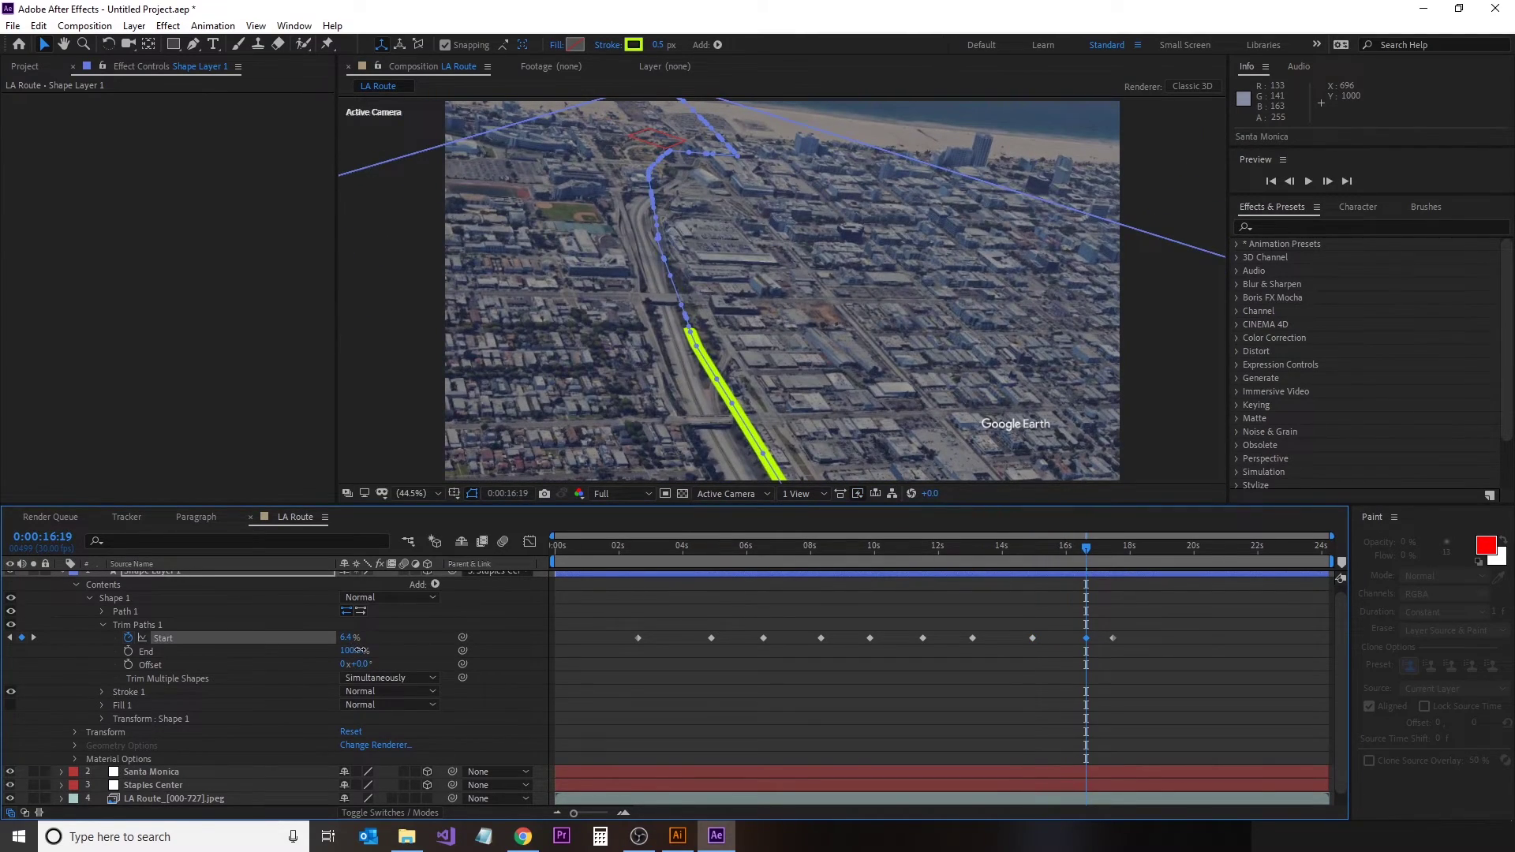
Step: Preview the route's growth animation from 0:00:01:20 through its arrival at the Santa Monica pier
{"action": "left_click_drag", "start_coordinate": [1086, 557], "coordinate": [574, 638]}
{"action": "key", "text": "space"}
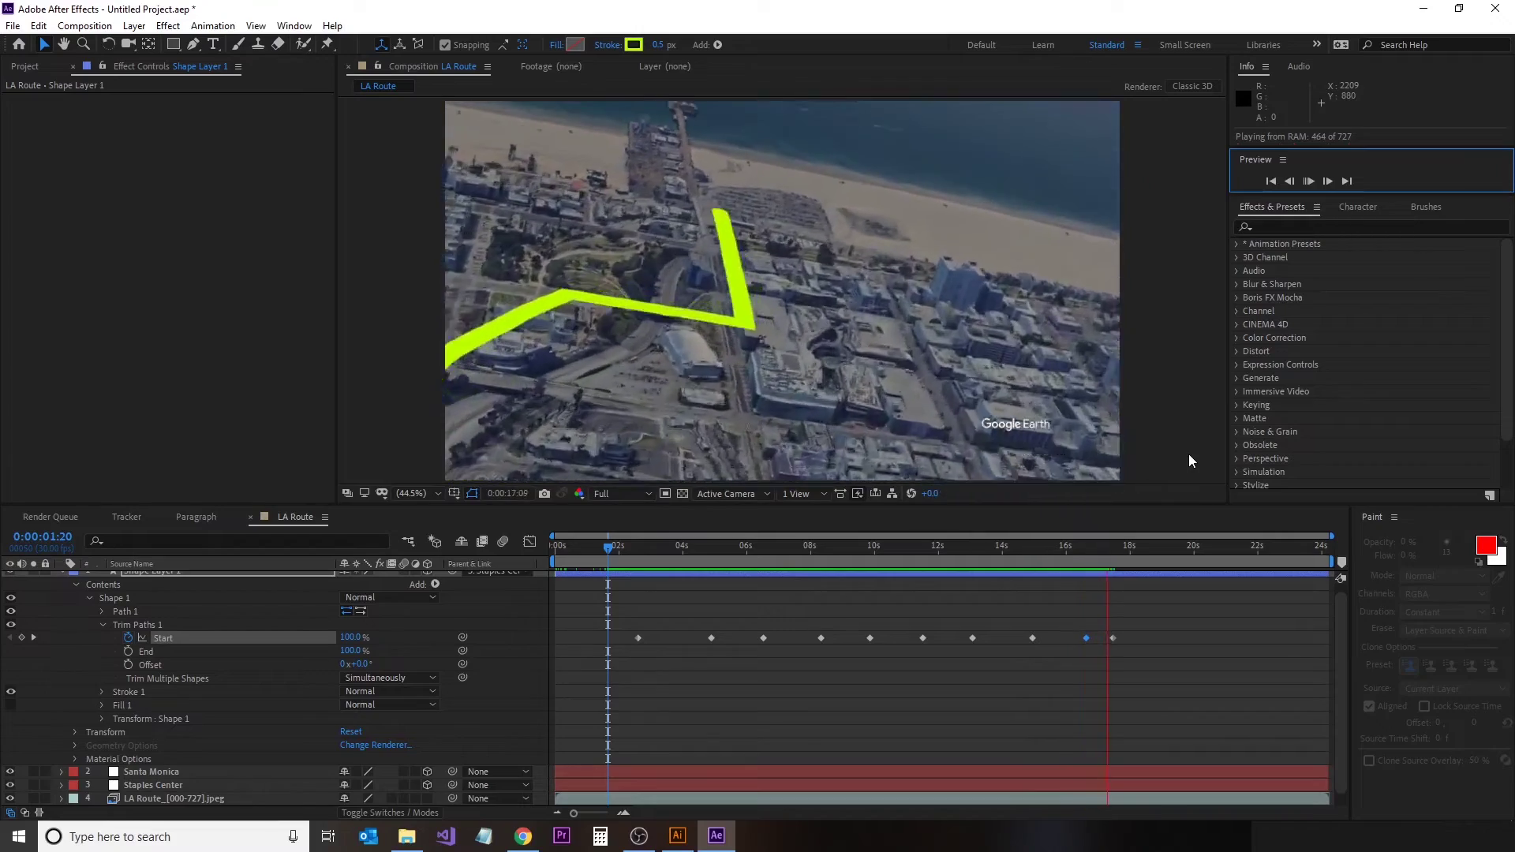
{"action": "key", "text": "space"}
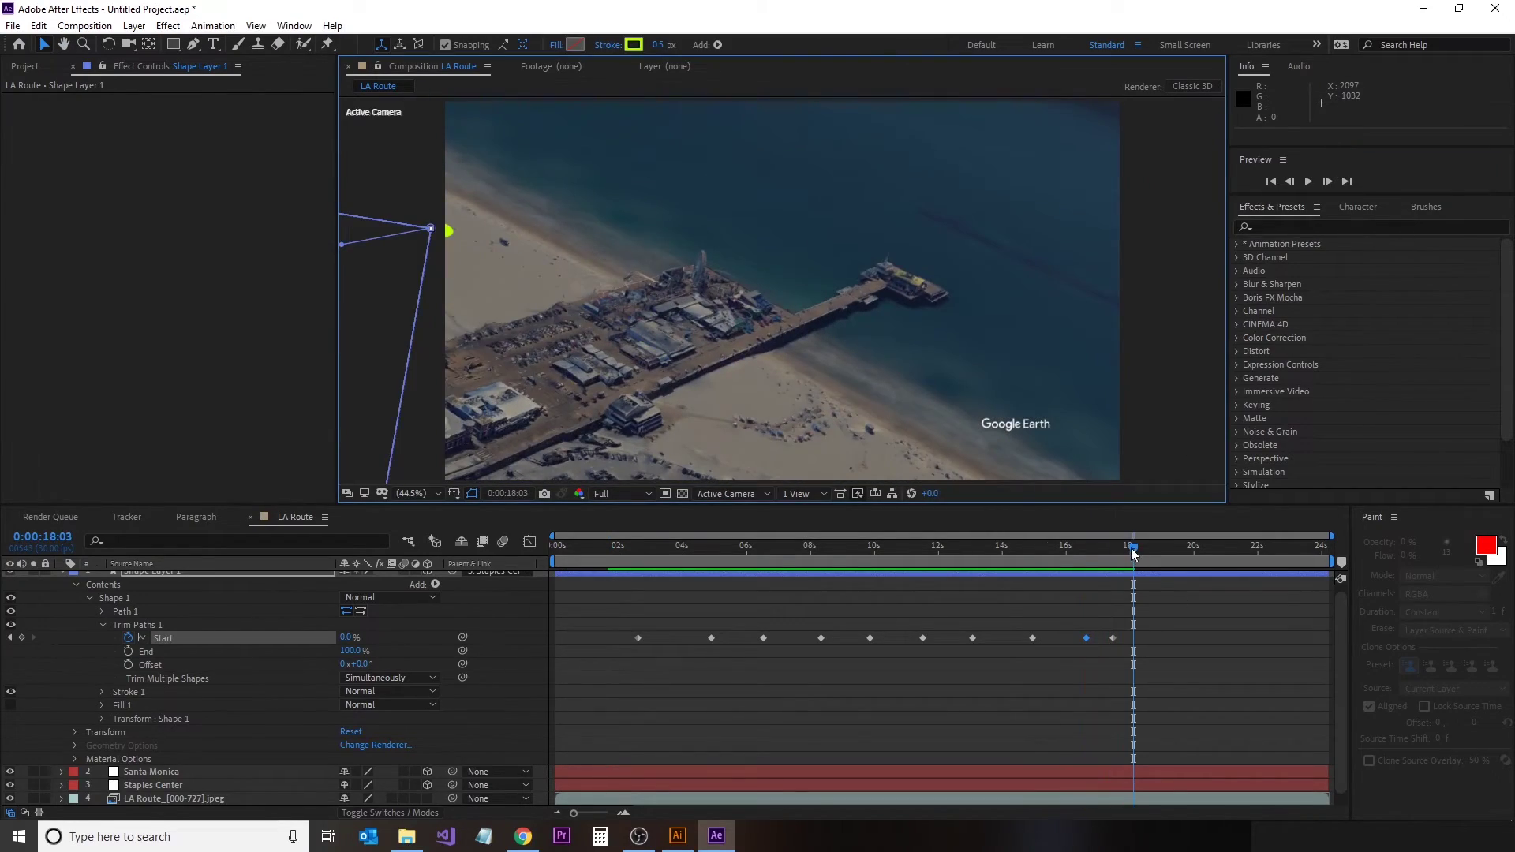
Step: Collapse Shape Layer 1's Shape 1 group at about 0:00:09:25 and apply the Drop Shadow effect to the layer
{"action": "left_click_drag", "start_coordinate": [1130, 548], "coordinate": [865, 584]}
{"action": "left_click", "coordinate": [94, 623]}
{"action": "left_click", "coordinate": [101, 625]}
{"action": "left_click", "coordinate": [91, 606]}
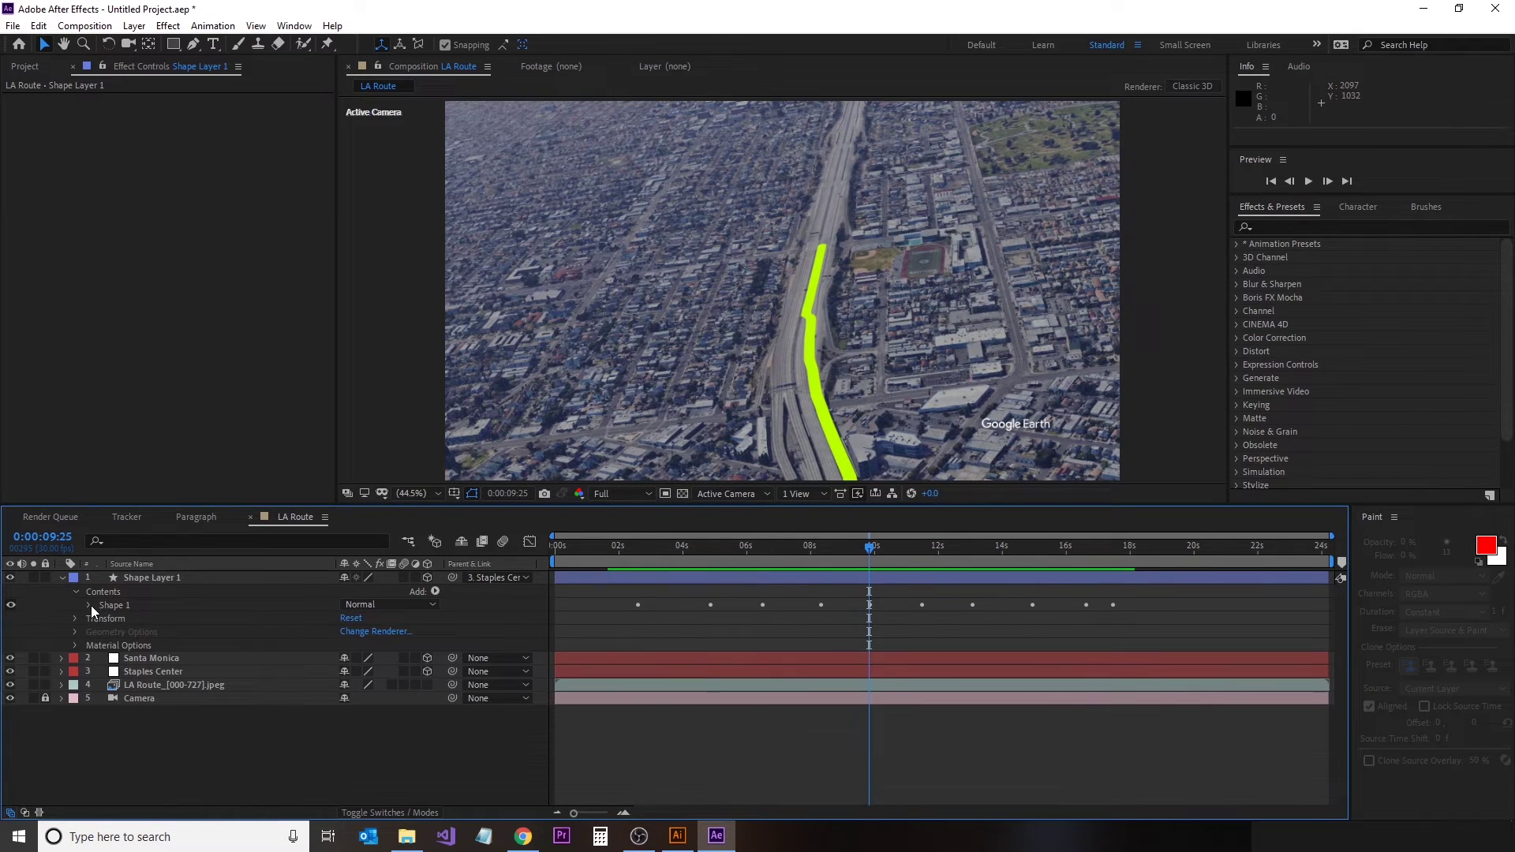
{"action": "left_click", "coordinate": [142, 592]}
{"action": "left_click", "coordinate": [1301, 226]}
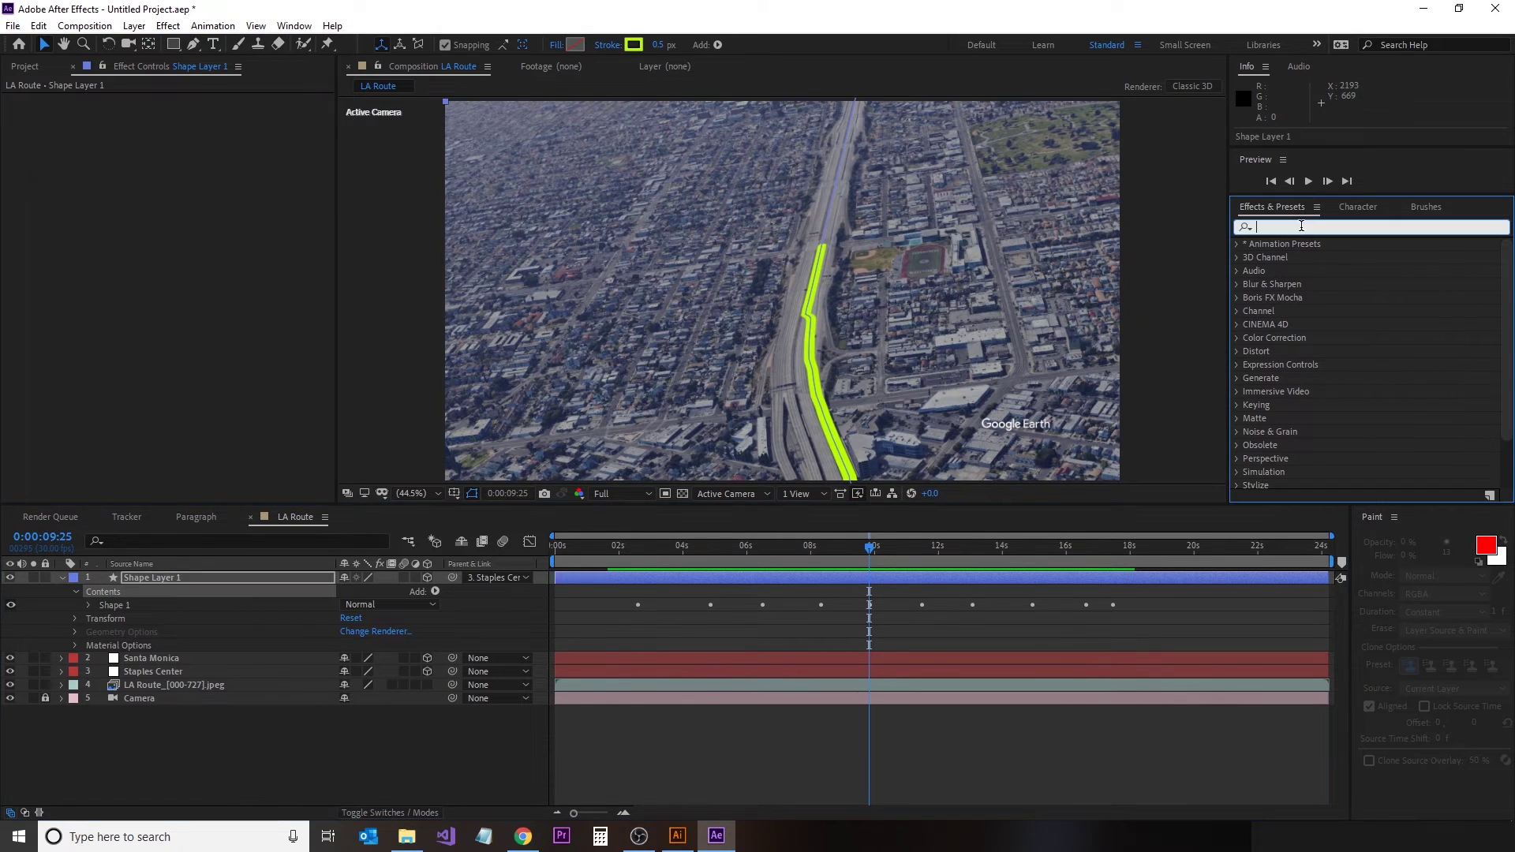
{"action": "type", "text": "drop"}
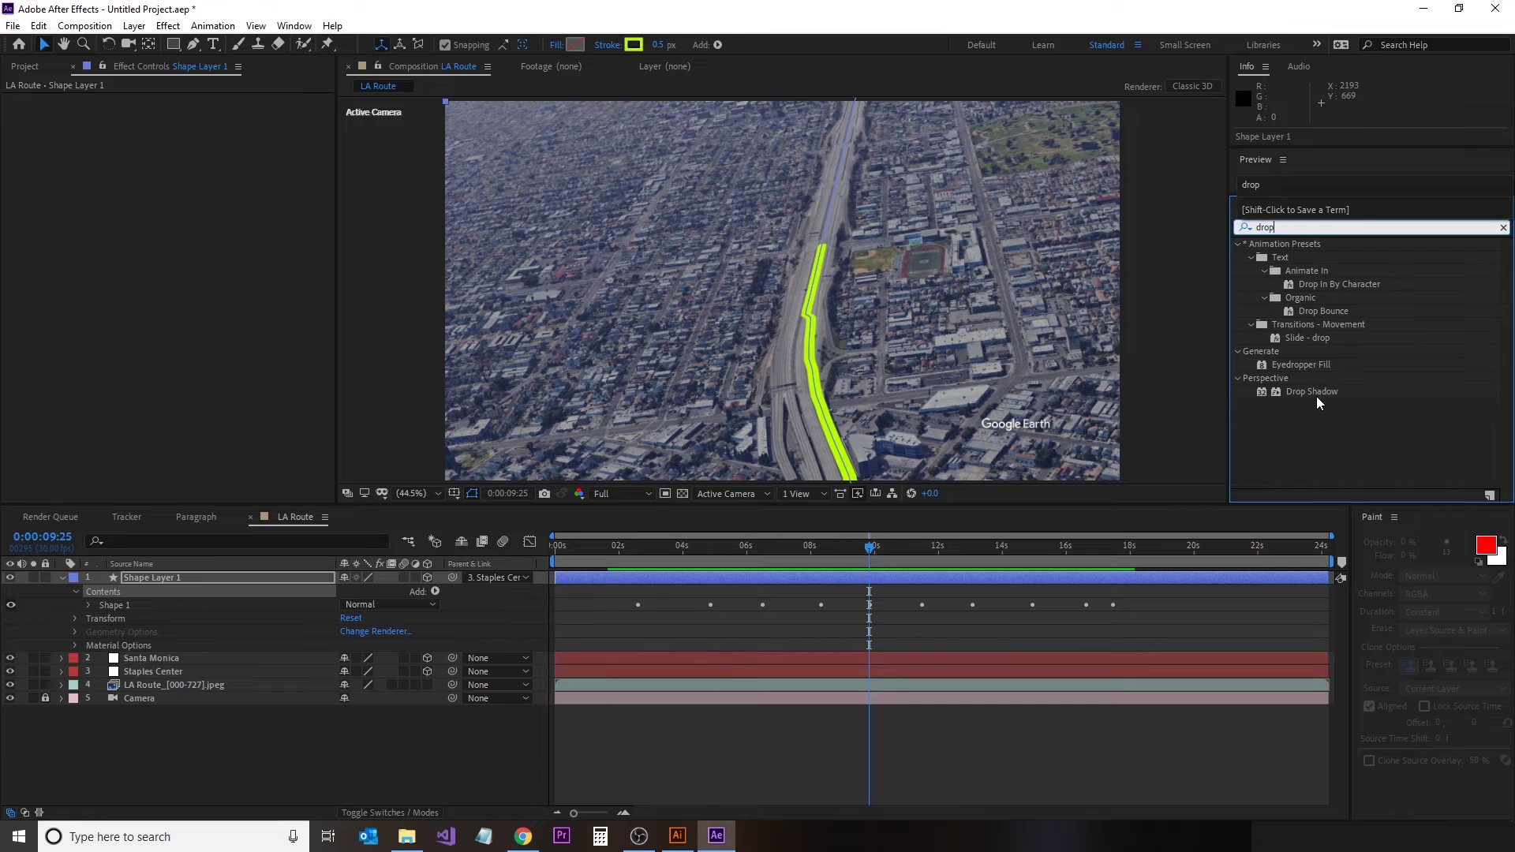
{"action": "left_click_drag", "start_coordinate": [1316, 396], "coordinate": [319, 580]}
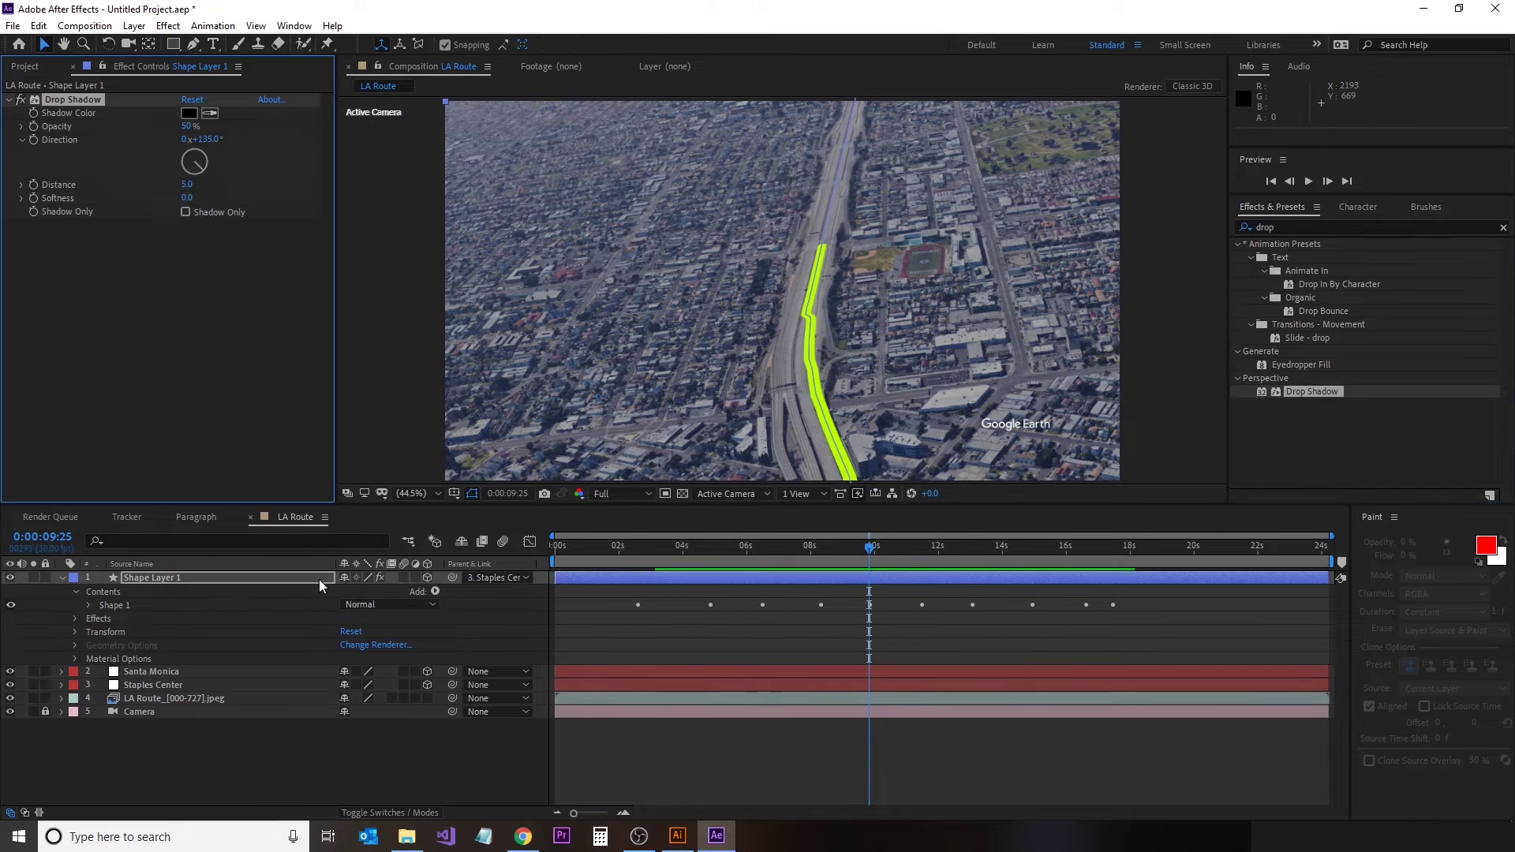
Step: Set the Drop Shadow's distance to 47 and softness to 39, and preview the route animation from 0:00:09:23
{"action": "left_click_drag", "start_coordinate": [863, 556], "coordinate": [836, 554]}
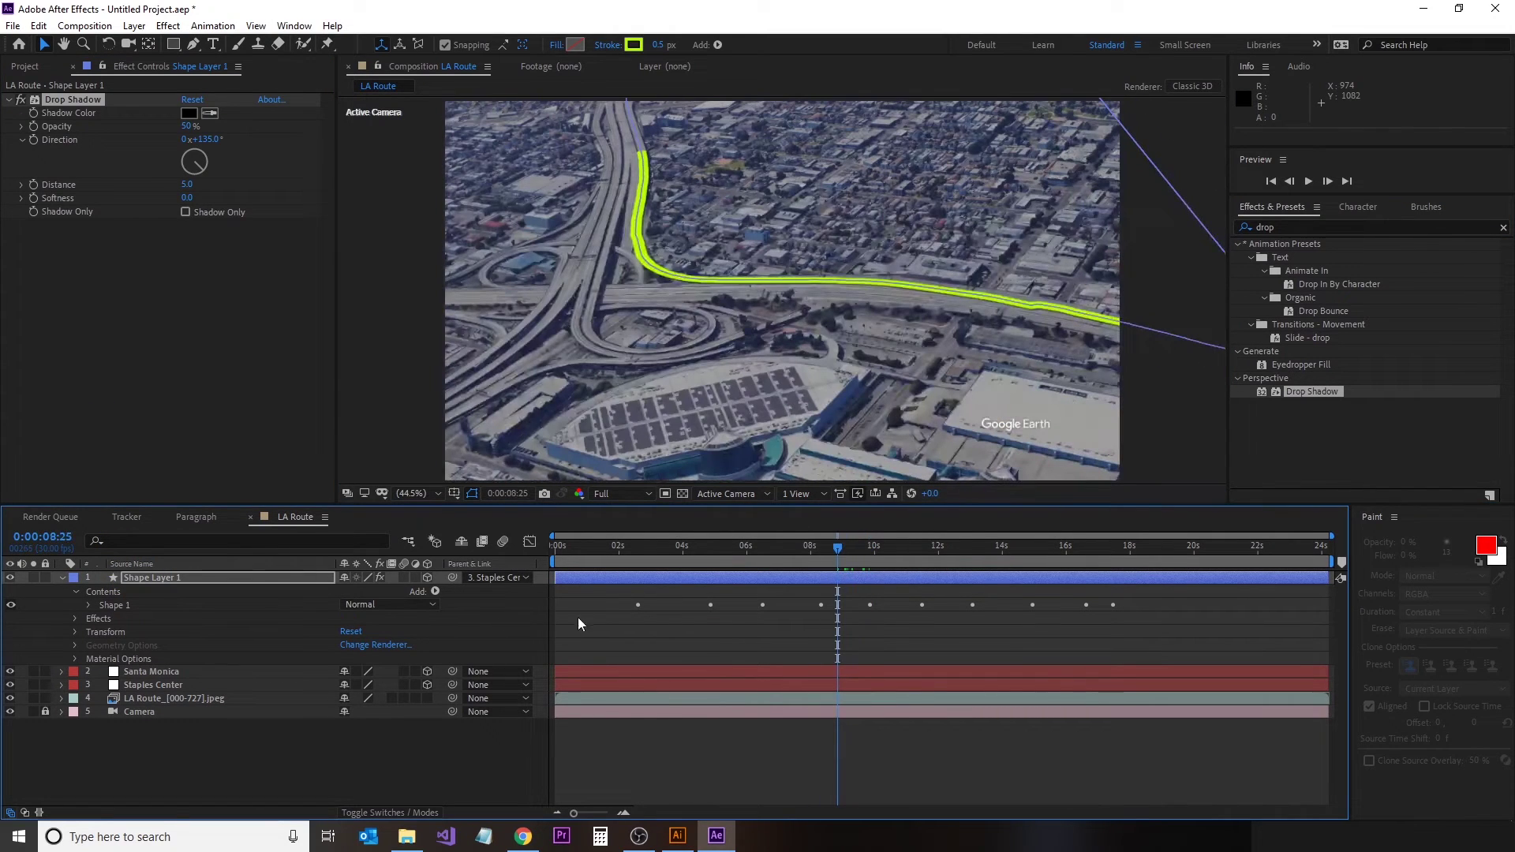
{"action": "left_click_drag", "start_coordinate": [187, 184], "coordinate": [223, 203]}
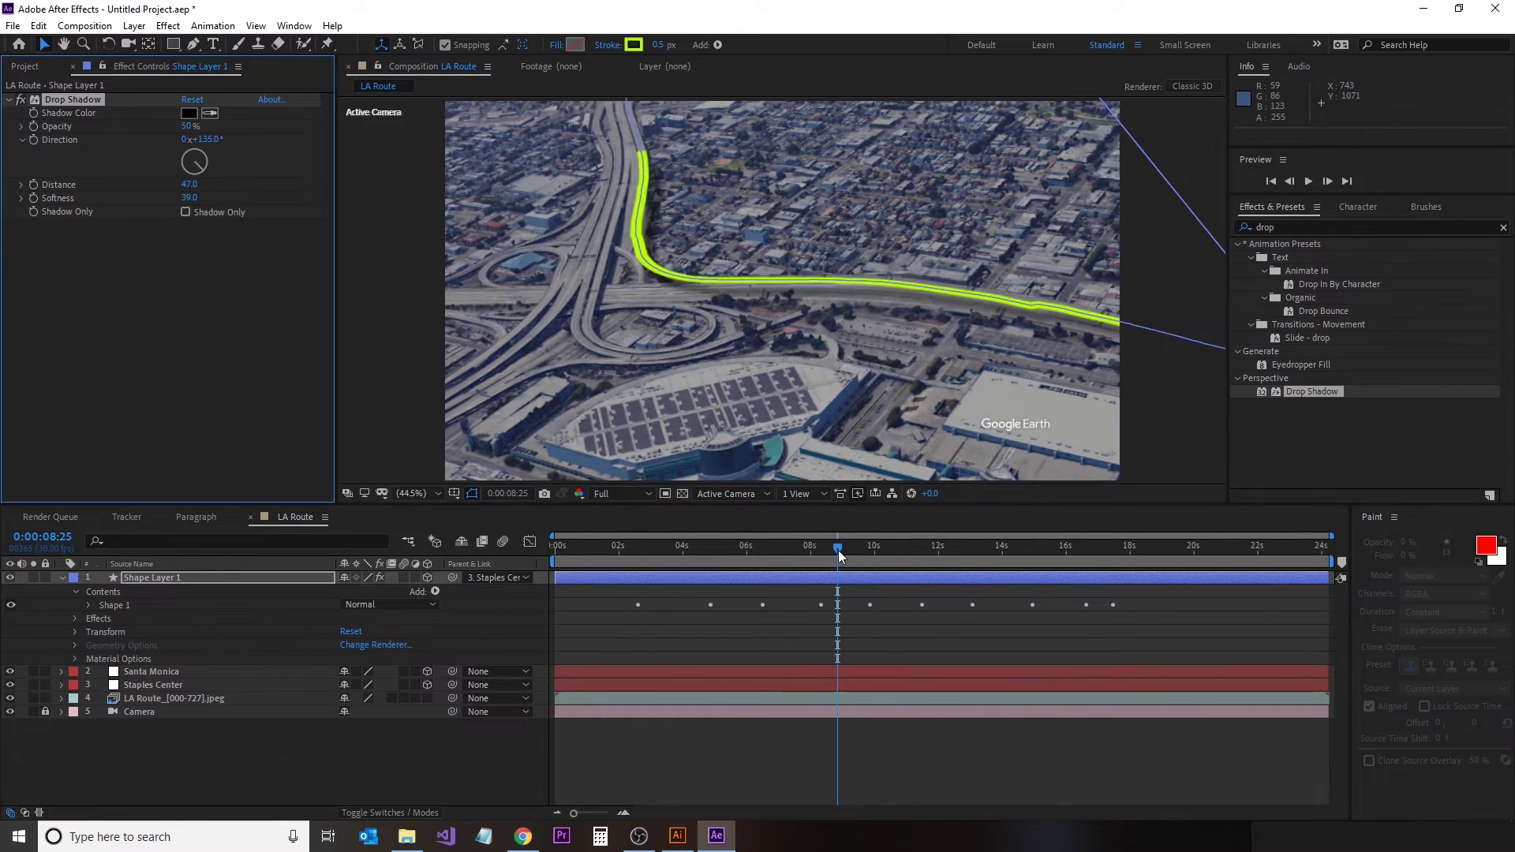
{"action": "left_click_drag", "start_coordinate": [838, 551], "coordinate": [868, 562]}
{"action": "key", "text": "space"}
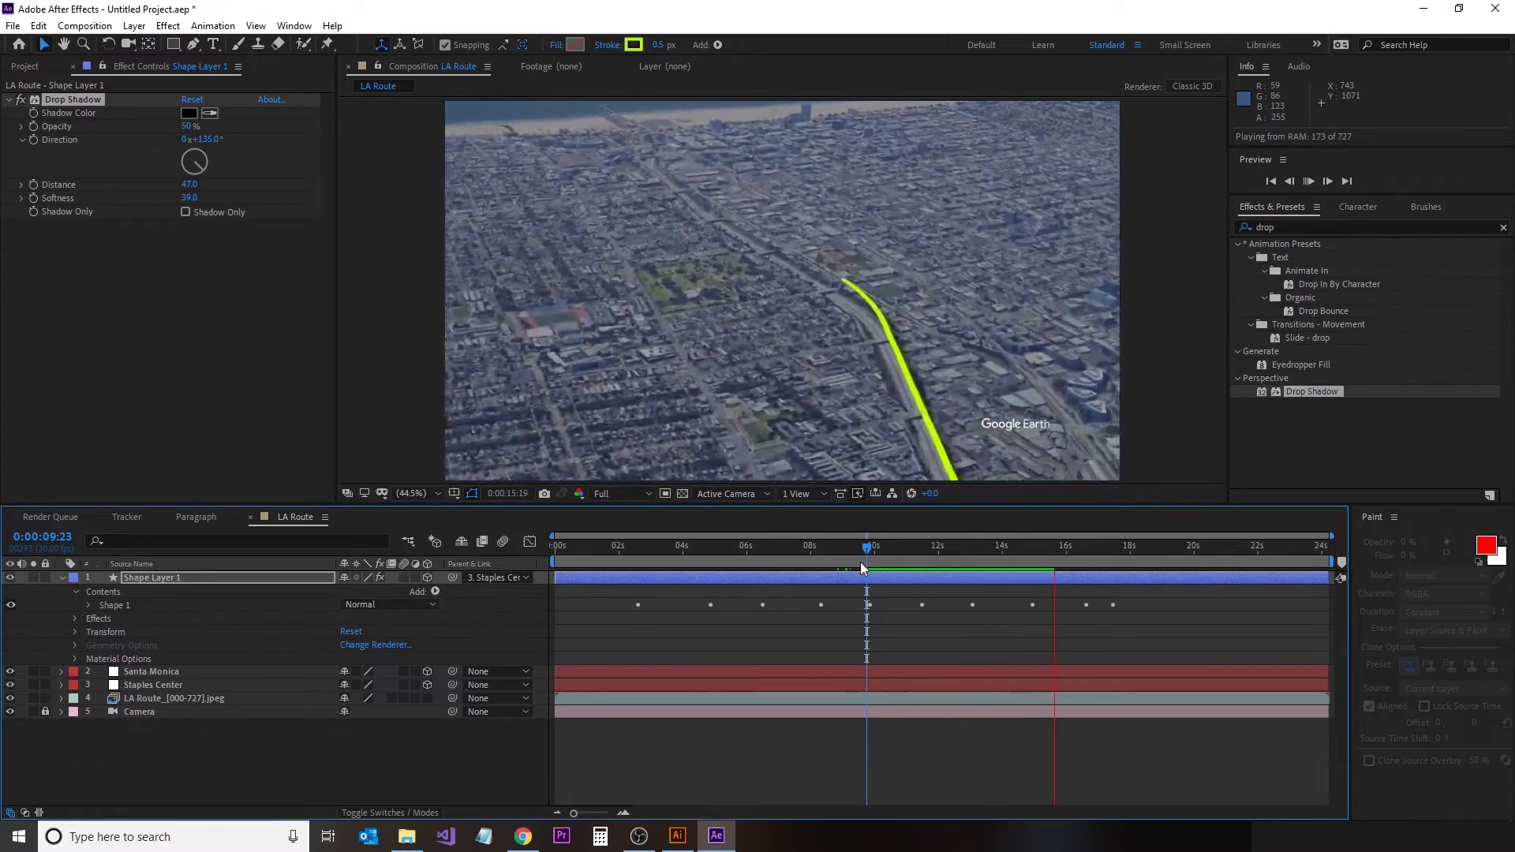
{"action": "key", "text": "space"}
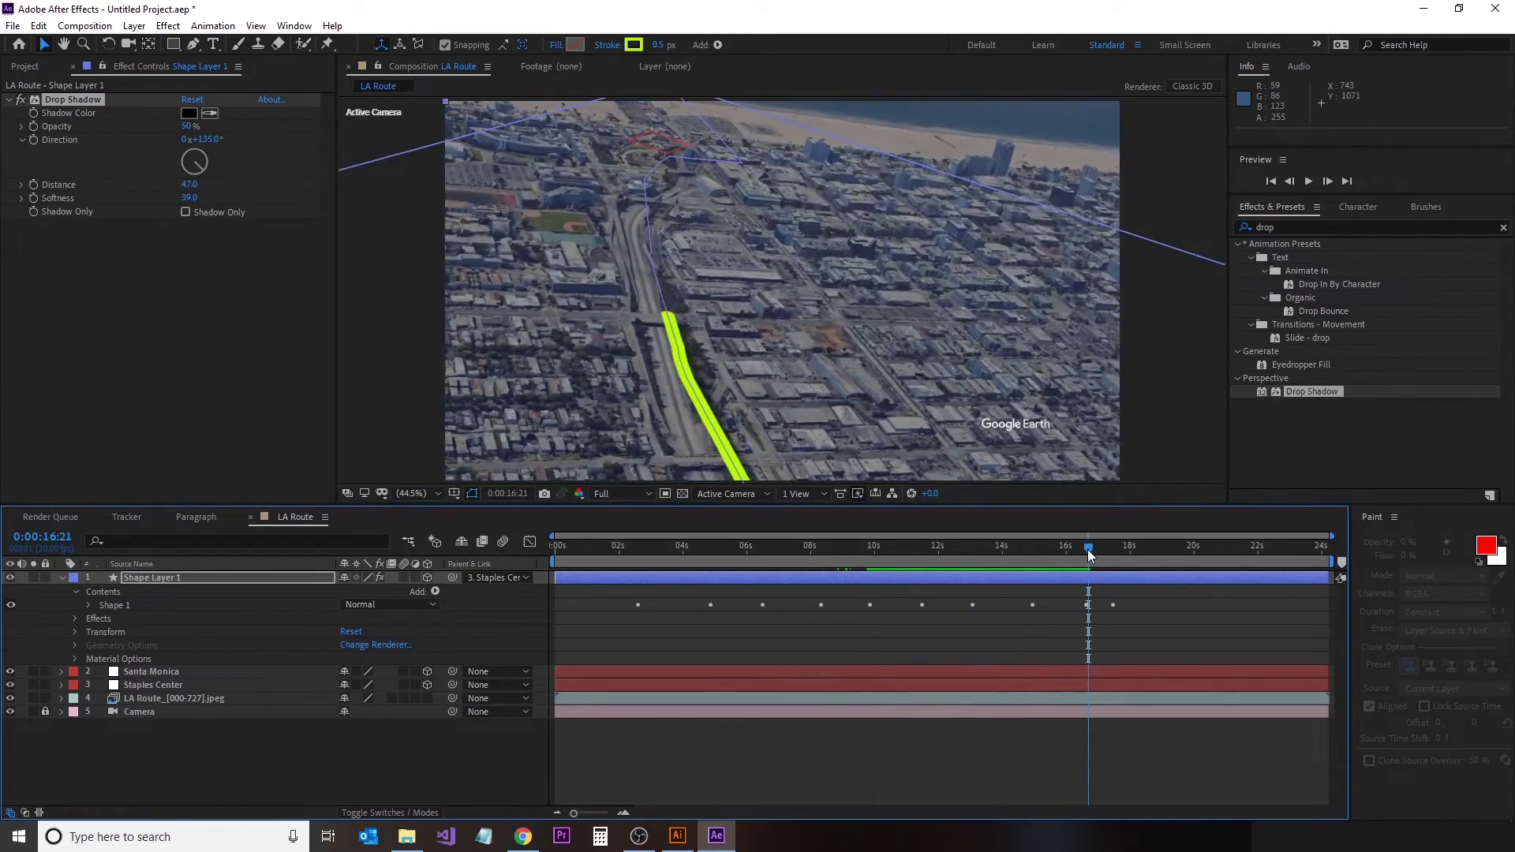
Step: Return to the start of the composition, collapse Shape Layer 1 and duplicate it
{"action": "left_click_drag", "start_coordinate": [1089, 550], "coordinate": [518, 591]}
{"action": "left_click", "coordinate": [63, 578]}
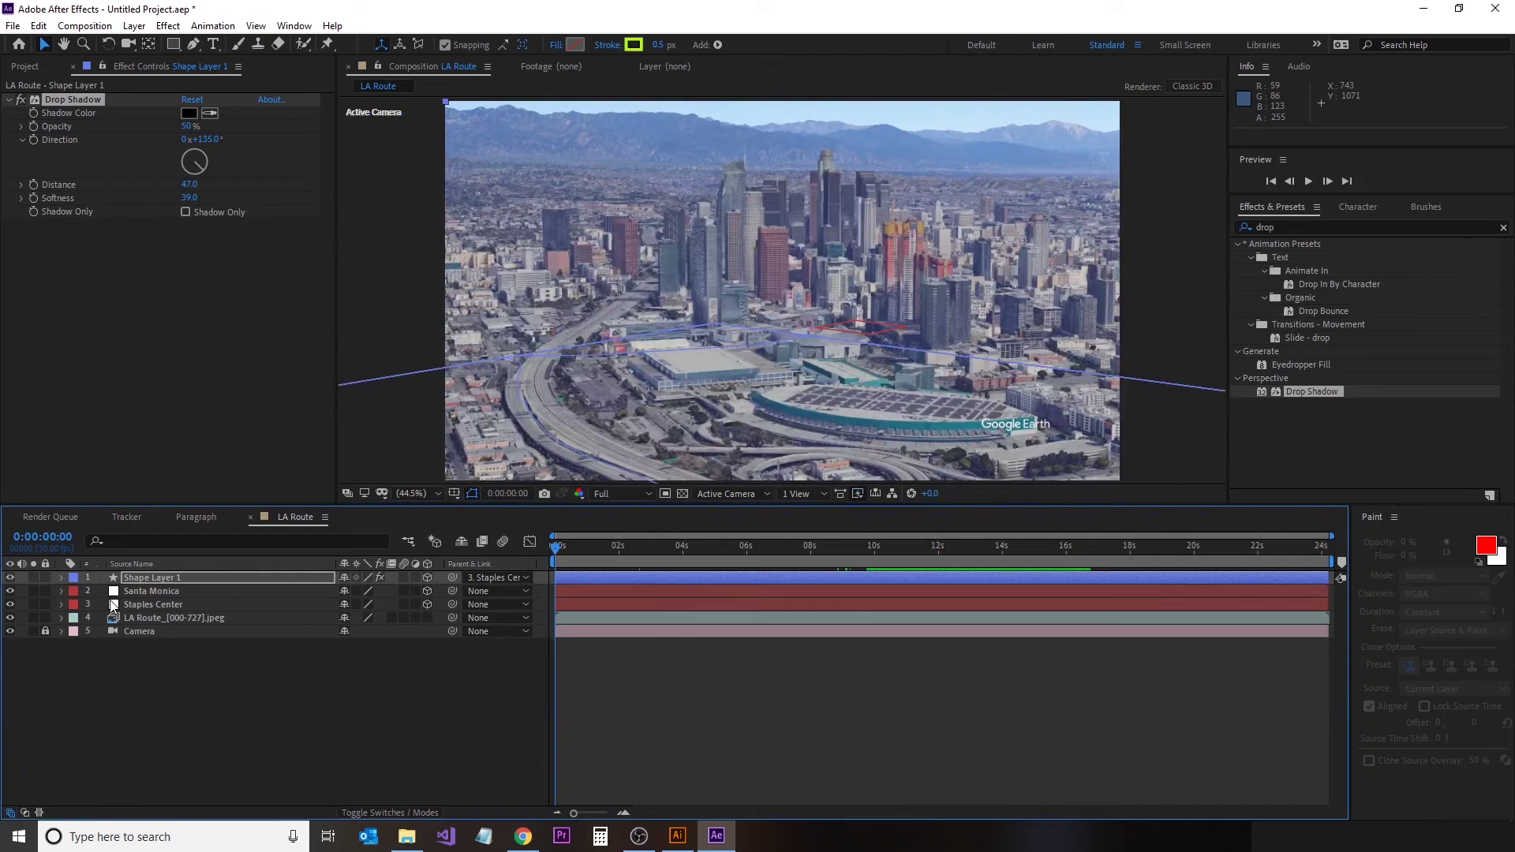
{"action": "left_click", "coordinate": [169, 577]}
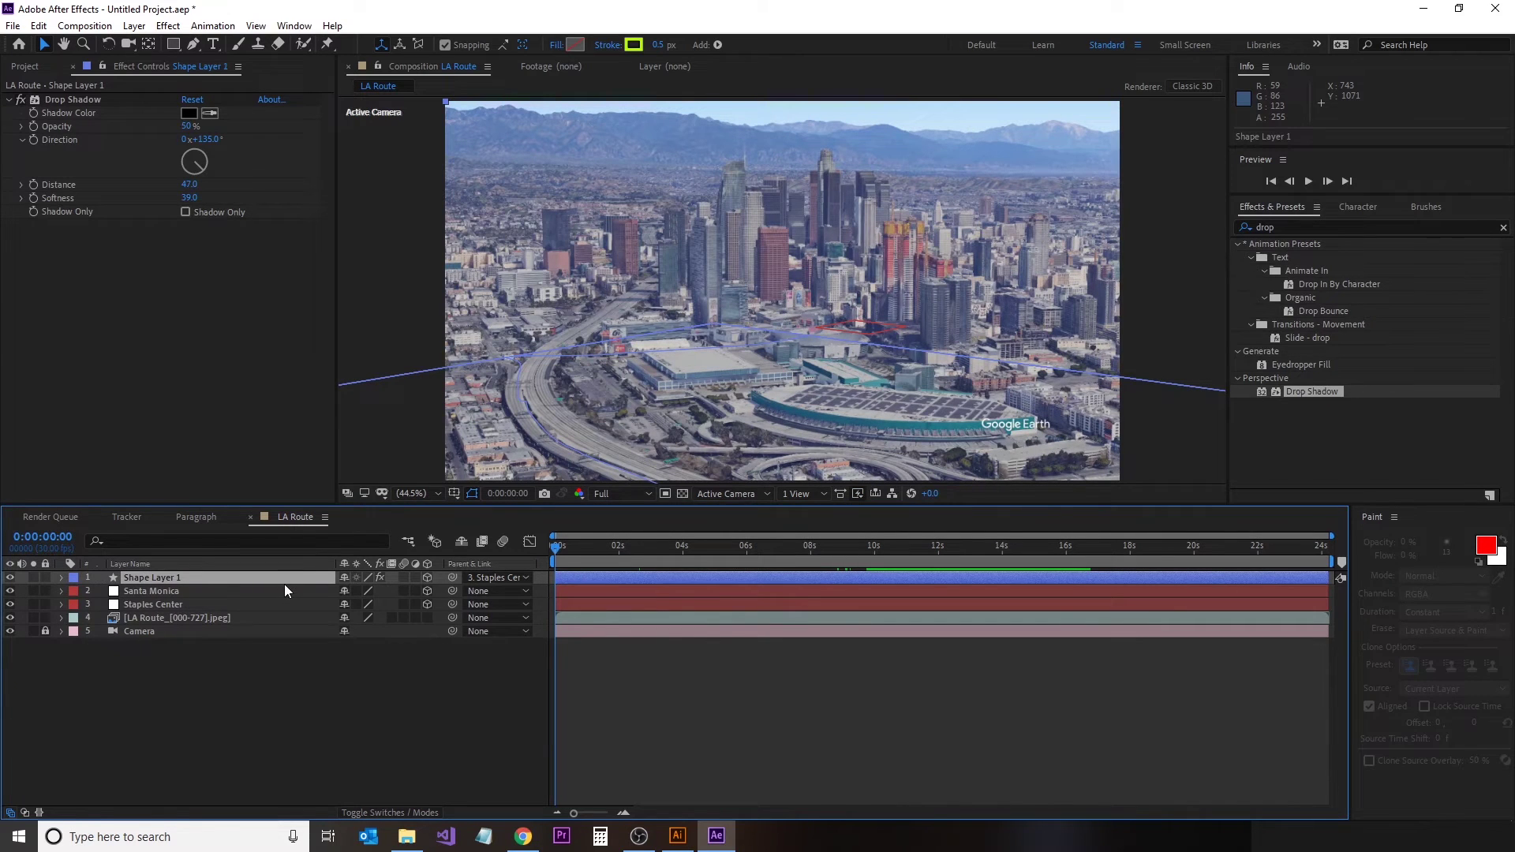
{"action": "key", "text": "ctrl+d"}
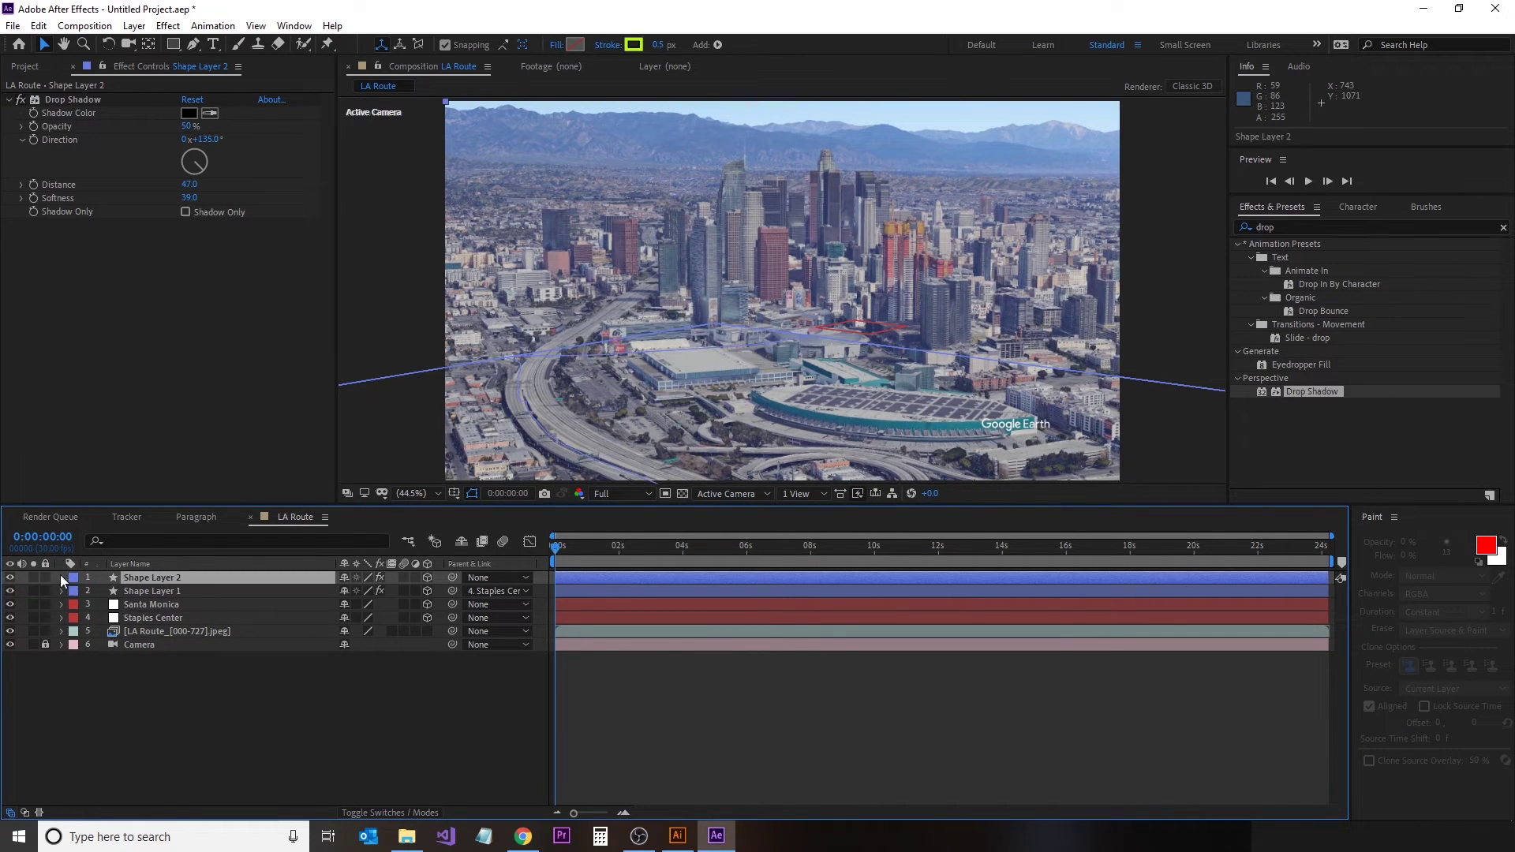
{"action": "left_click", "coordinate": [166, 71]}
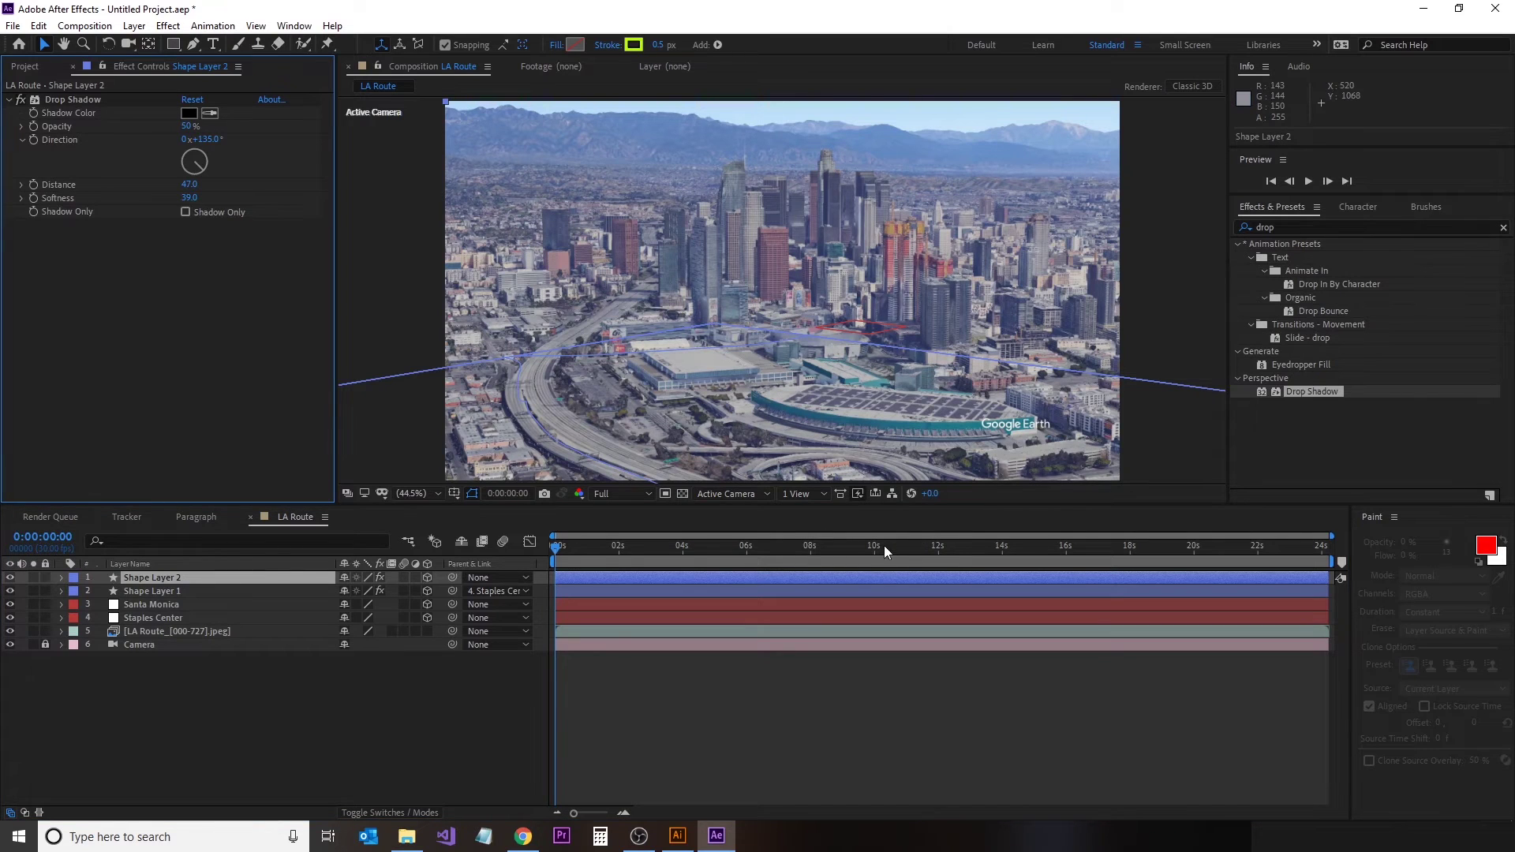
Step: At 0:00:06:03, hide Shape Layer 1 and set the stroke width of the duplicated Shape Layer 2 to 0.2
{"action": "left_click_drag", "start_coordinate": [608, 554], "coordinate": [751, 567]}
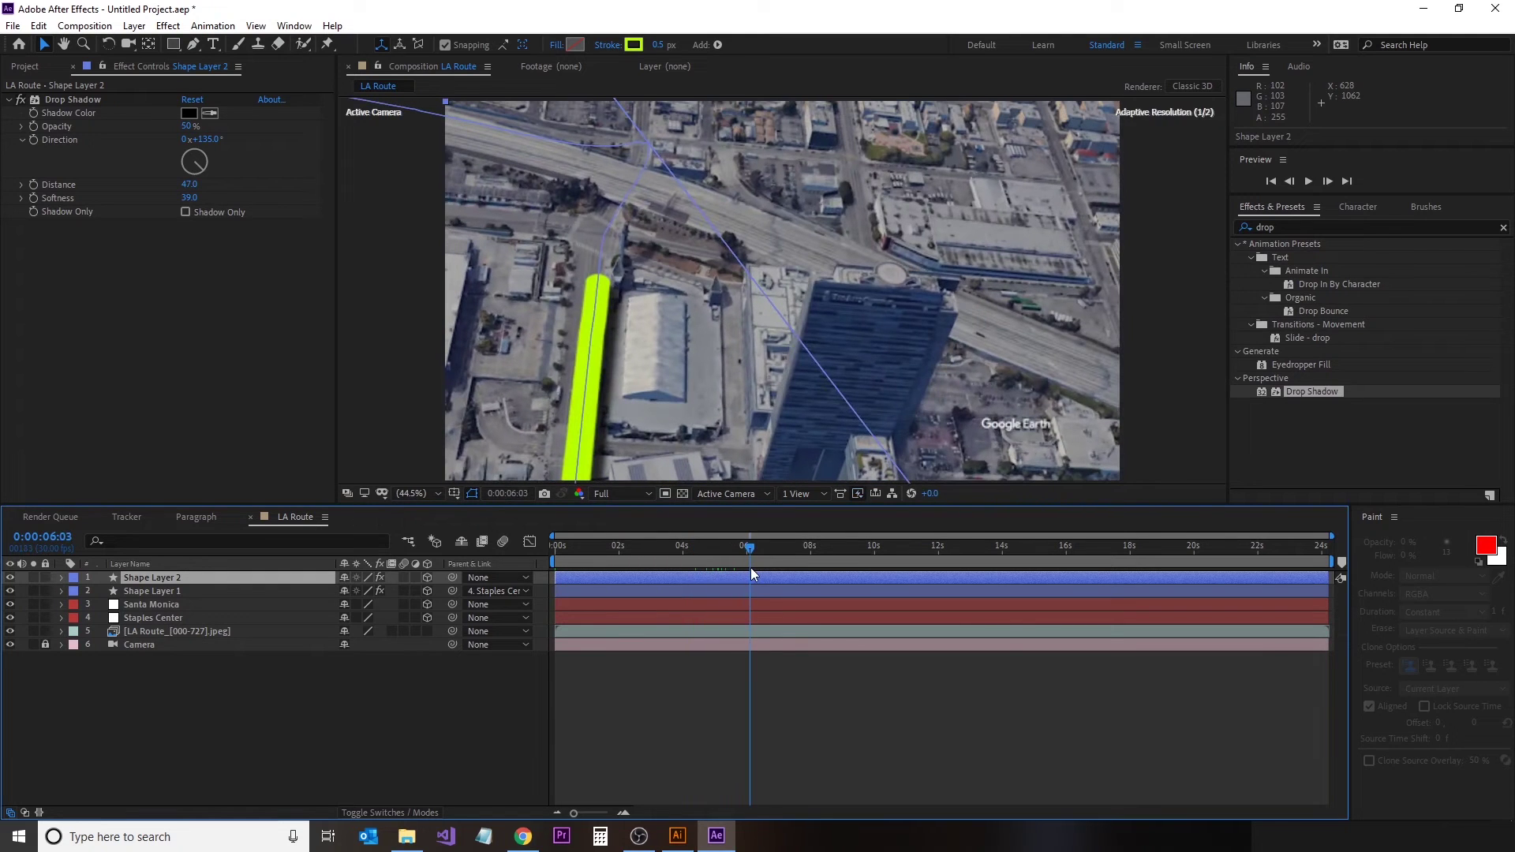
{"action": "left_click", "coordinate": [63, 578]}
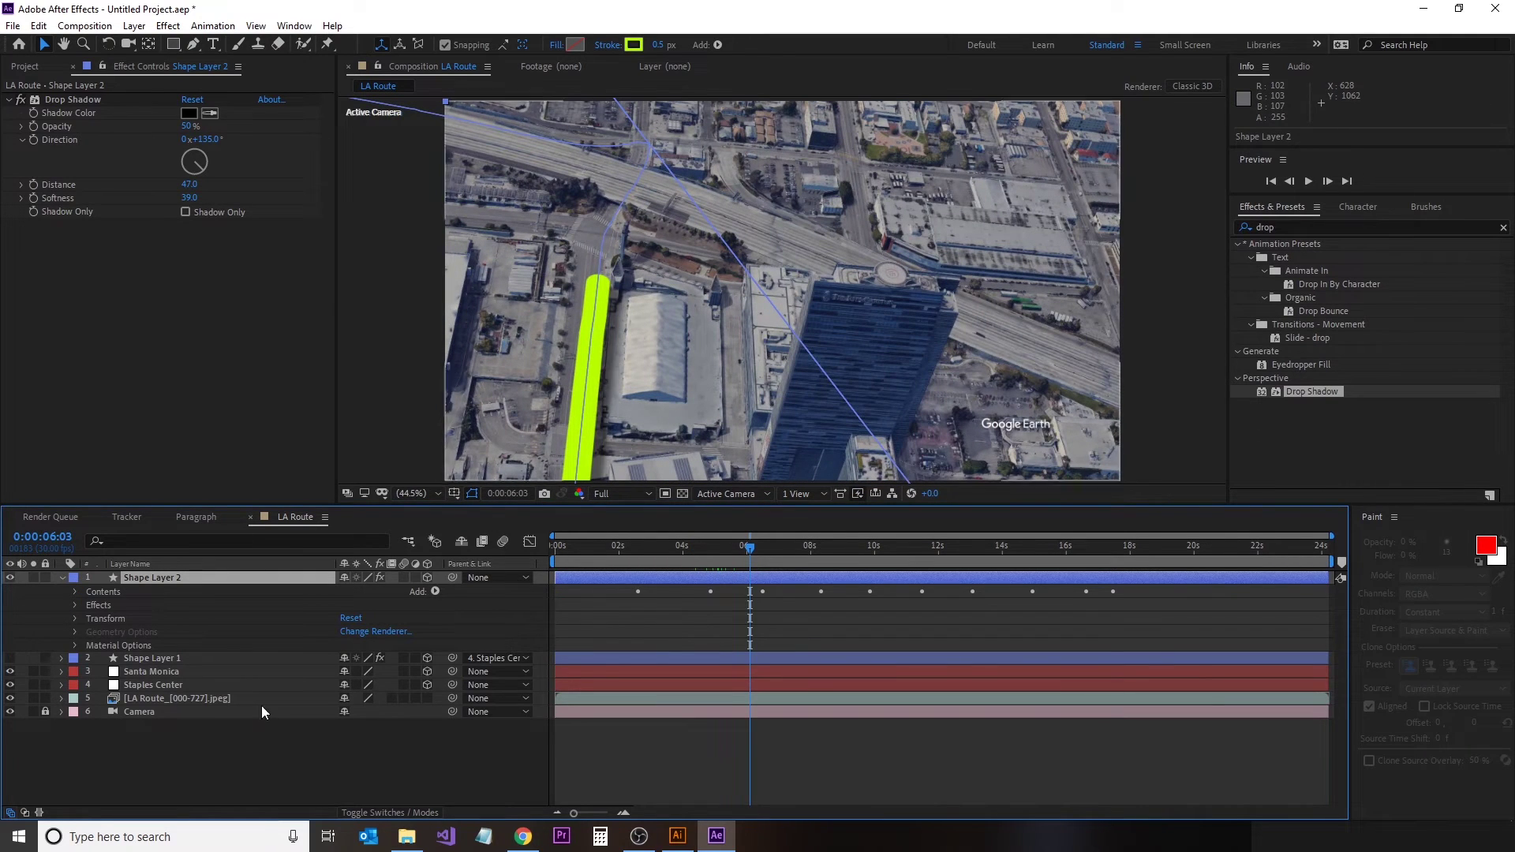
{"action": "left_click", "coordinate": [74, 606]}
{"action": "left_click", "coordinate": [75, 592]}
{"action": "left_click", "coordinate": [87, 605]}
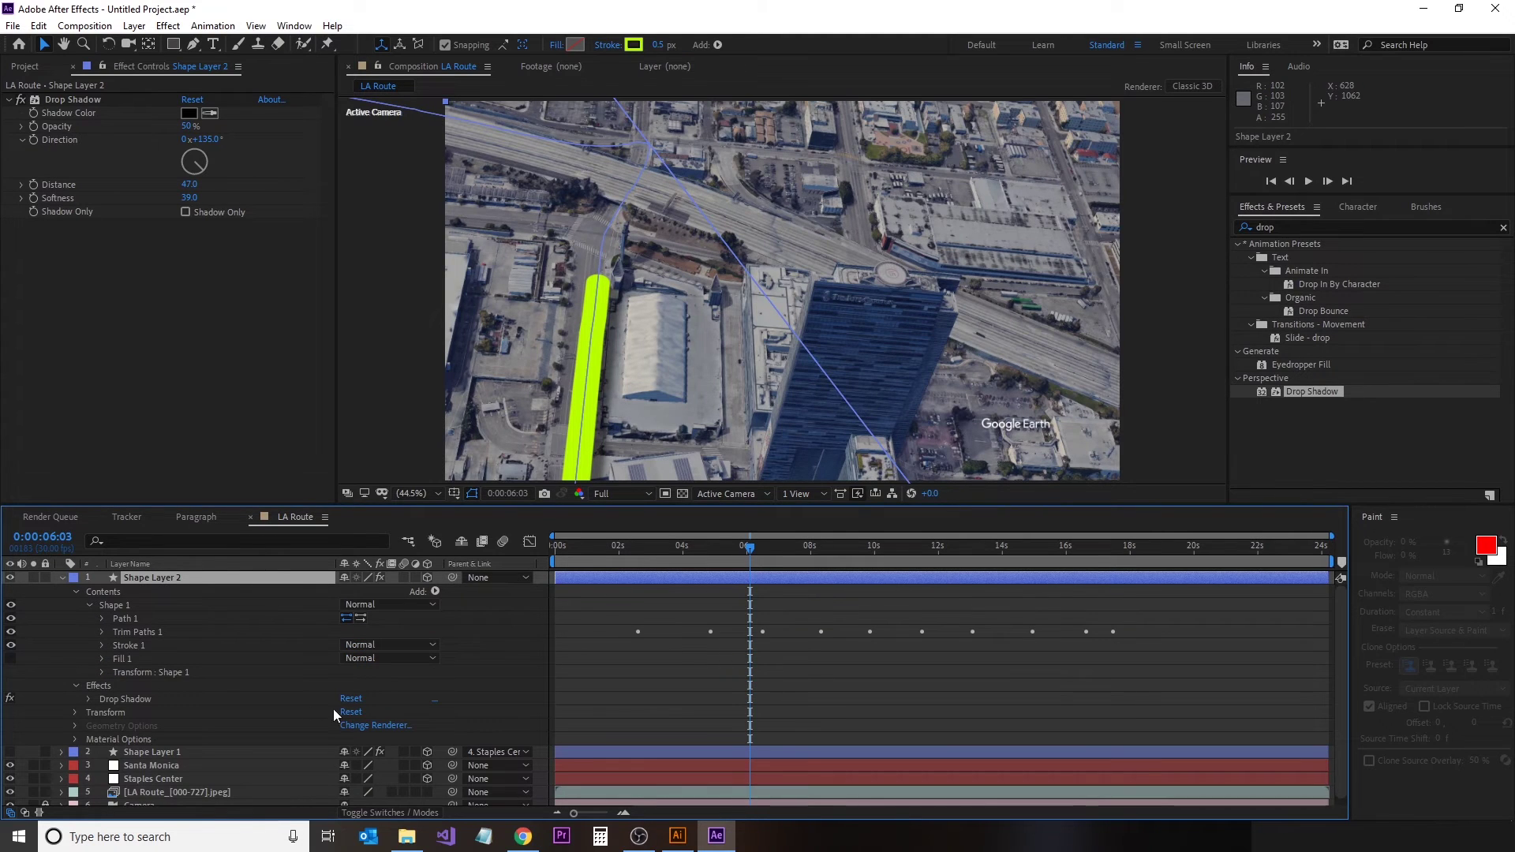
{"action": "left_click", "coordinate": [104, 646]}
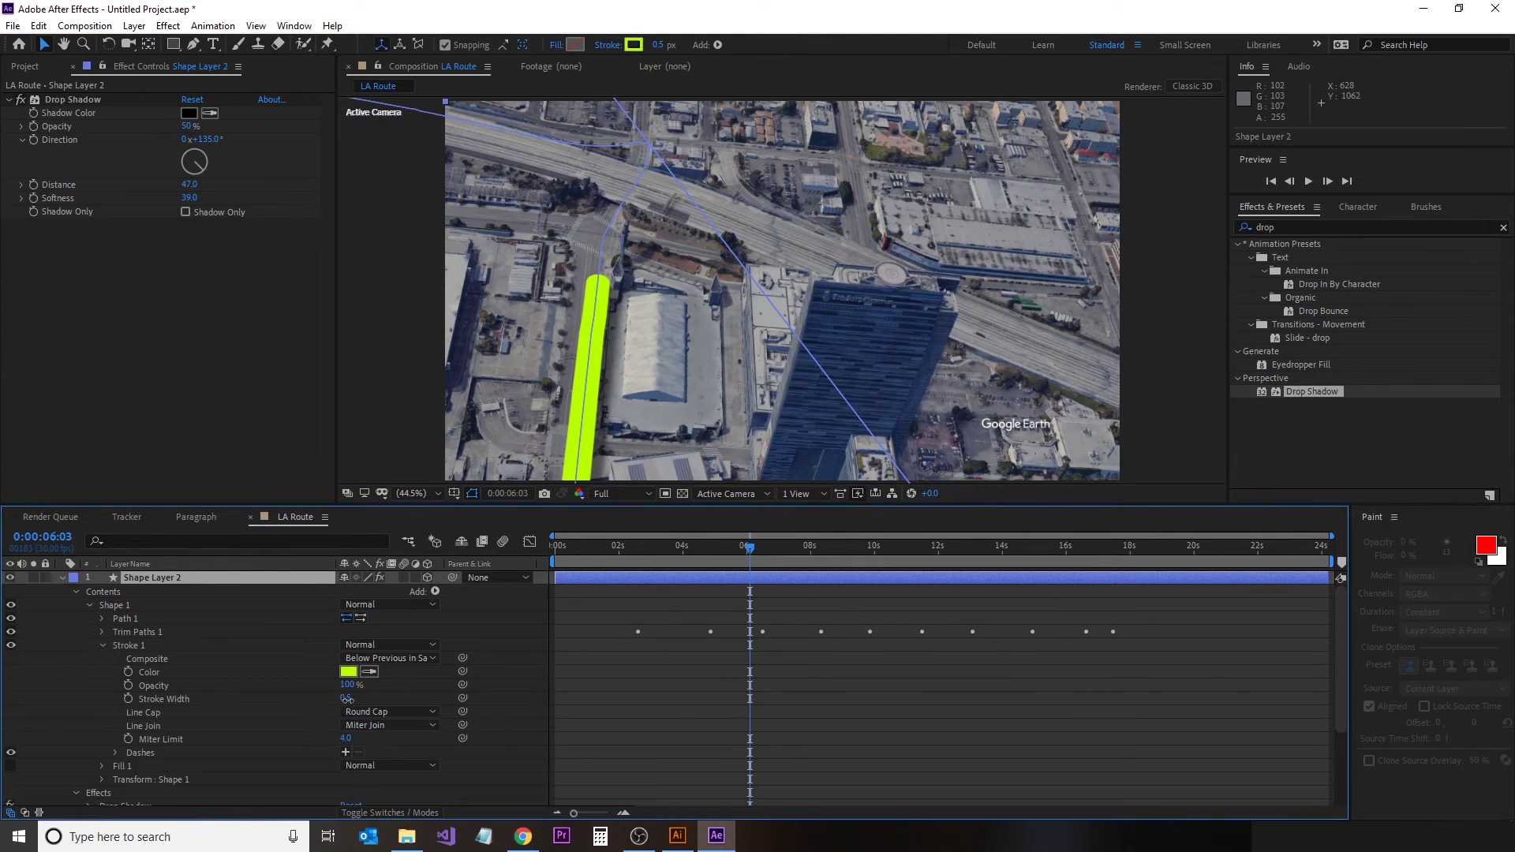
{"action": "type", "text": "2"}
{"action": "key", "text": "Return"}
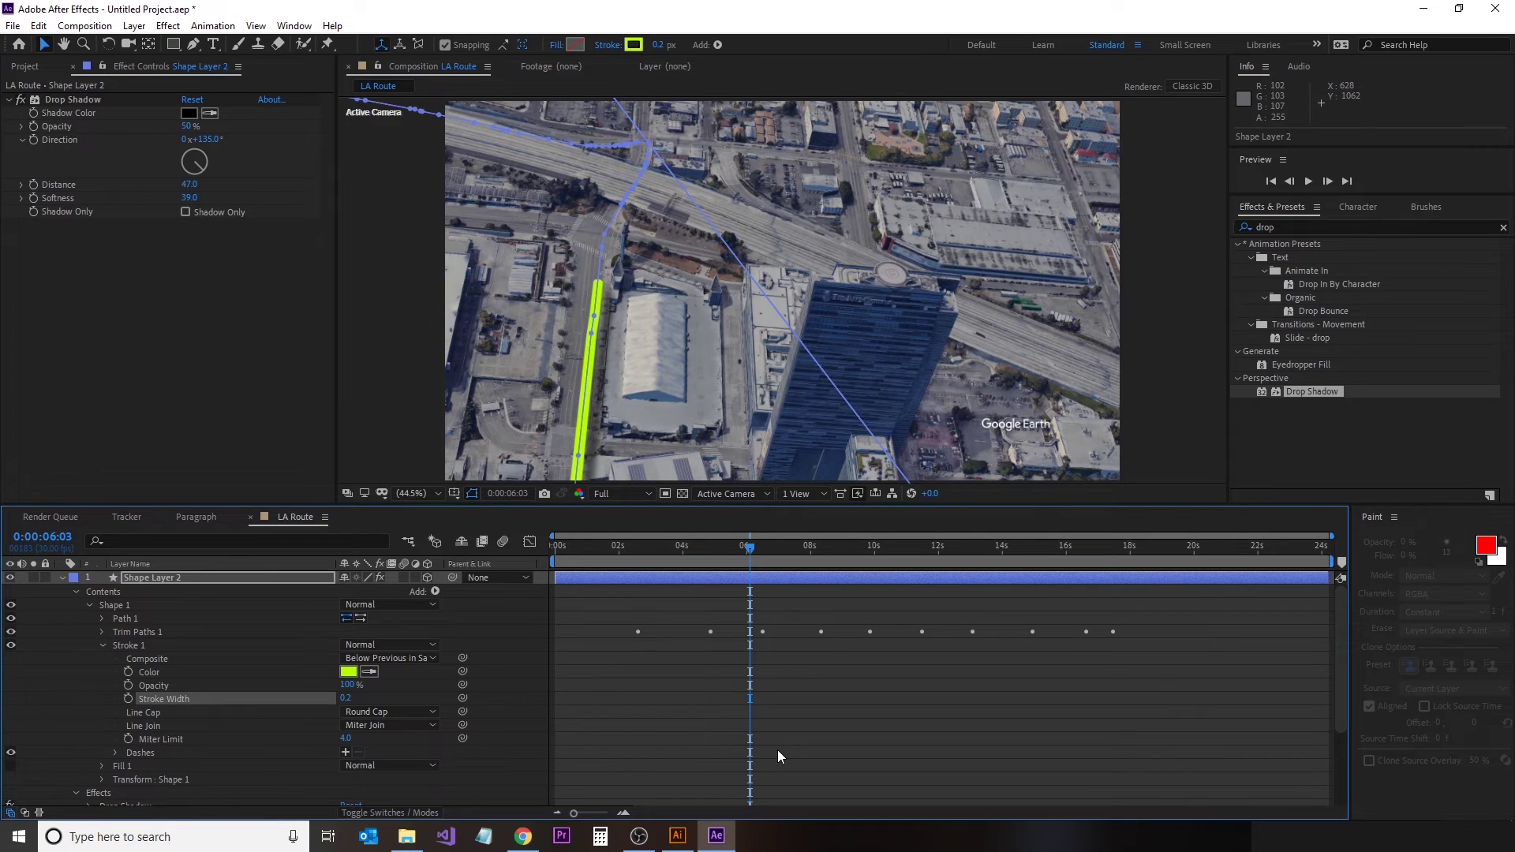
Step: Change Shape Layer 2's stroke colour to a very pale blue
{"action": "left_click", "coordinate": [348, 671]}
{"action": "left_click", "coordinate": [965, 321]}
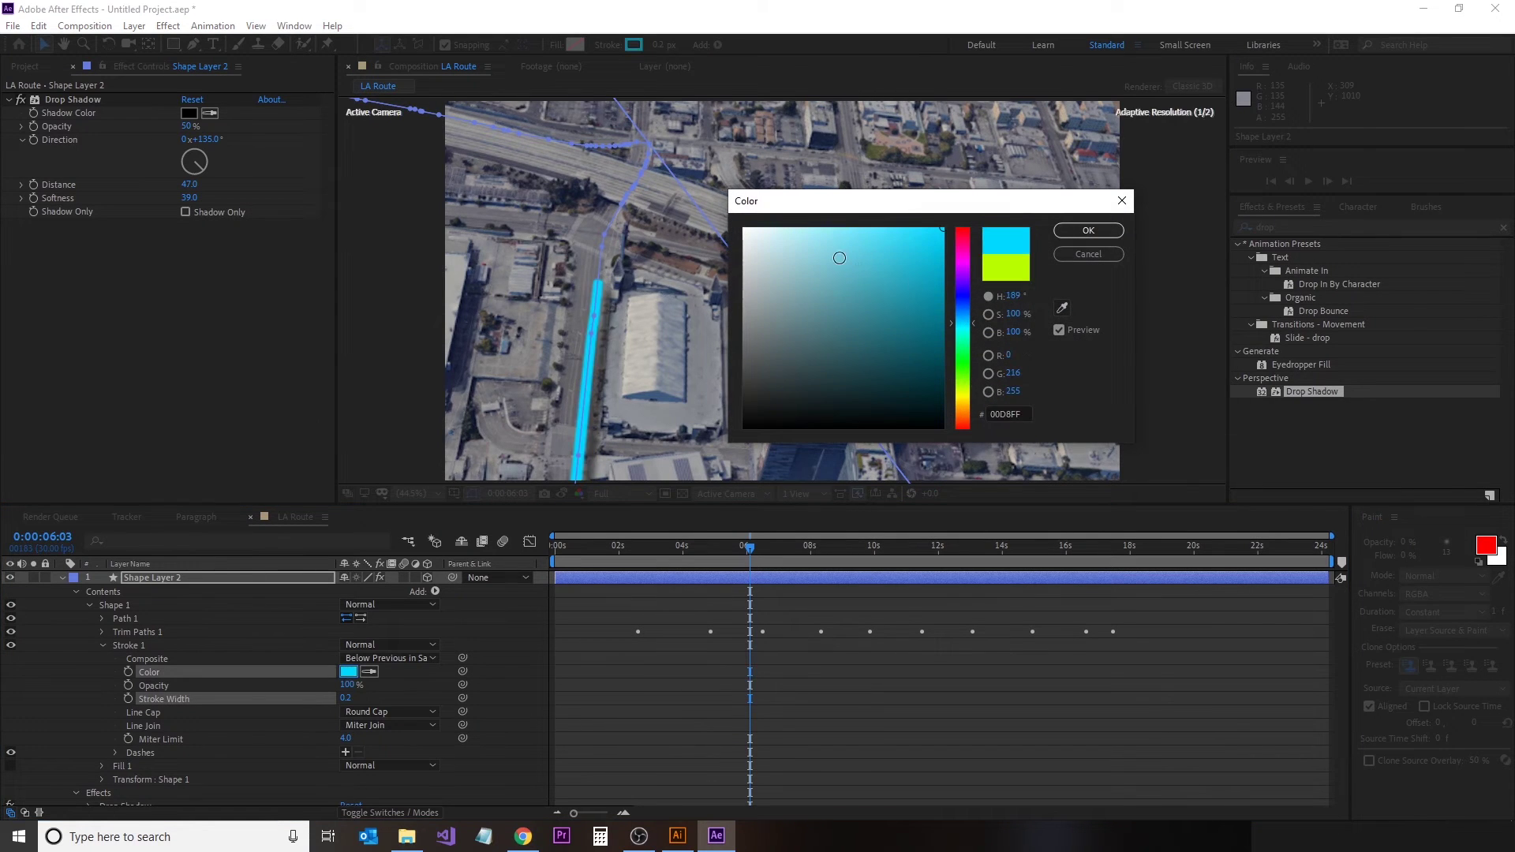
{"action": "mouse_move", "coordinate": [839, 258]}
{"action": "left_mouse_down"}
{"action": "mouse_move", "coordinate": [788, 228]}
{"action": "mouse_move", "coordinate": [743, 227]}
{"action": "left_mouse_up"}
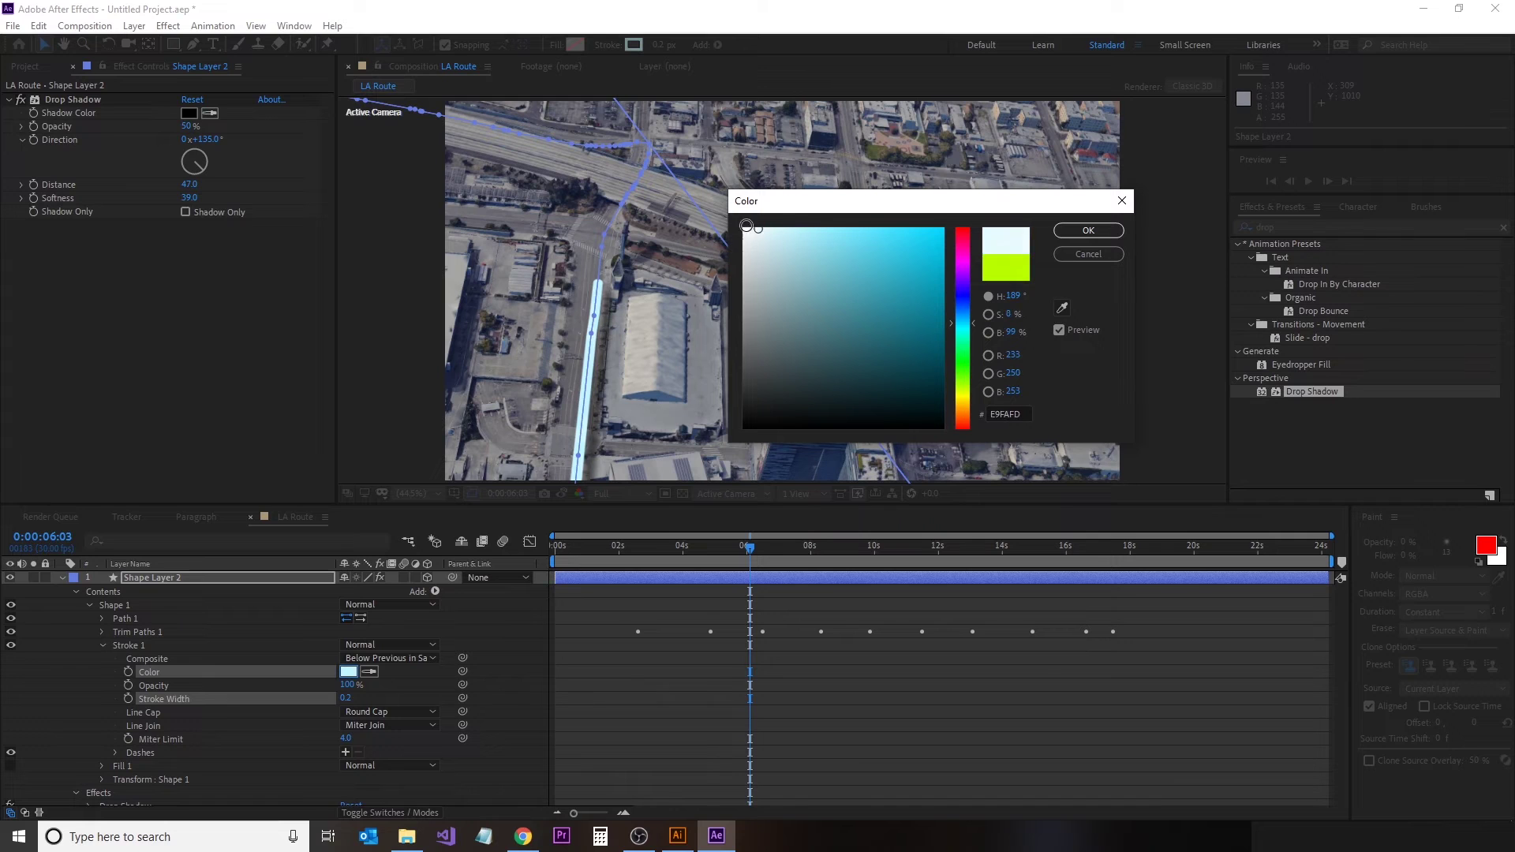
{"action": "left_click", "coordinate": [1088, 230]}
Step: Reset Shape Layer 2's Drop Shadow and make it white with softness 67 and distance 0
{"action": "left_click", "coordinate": [194, 113]}
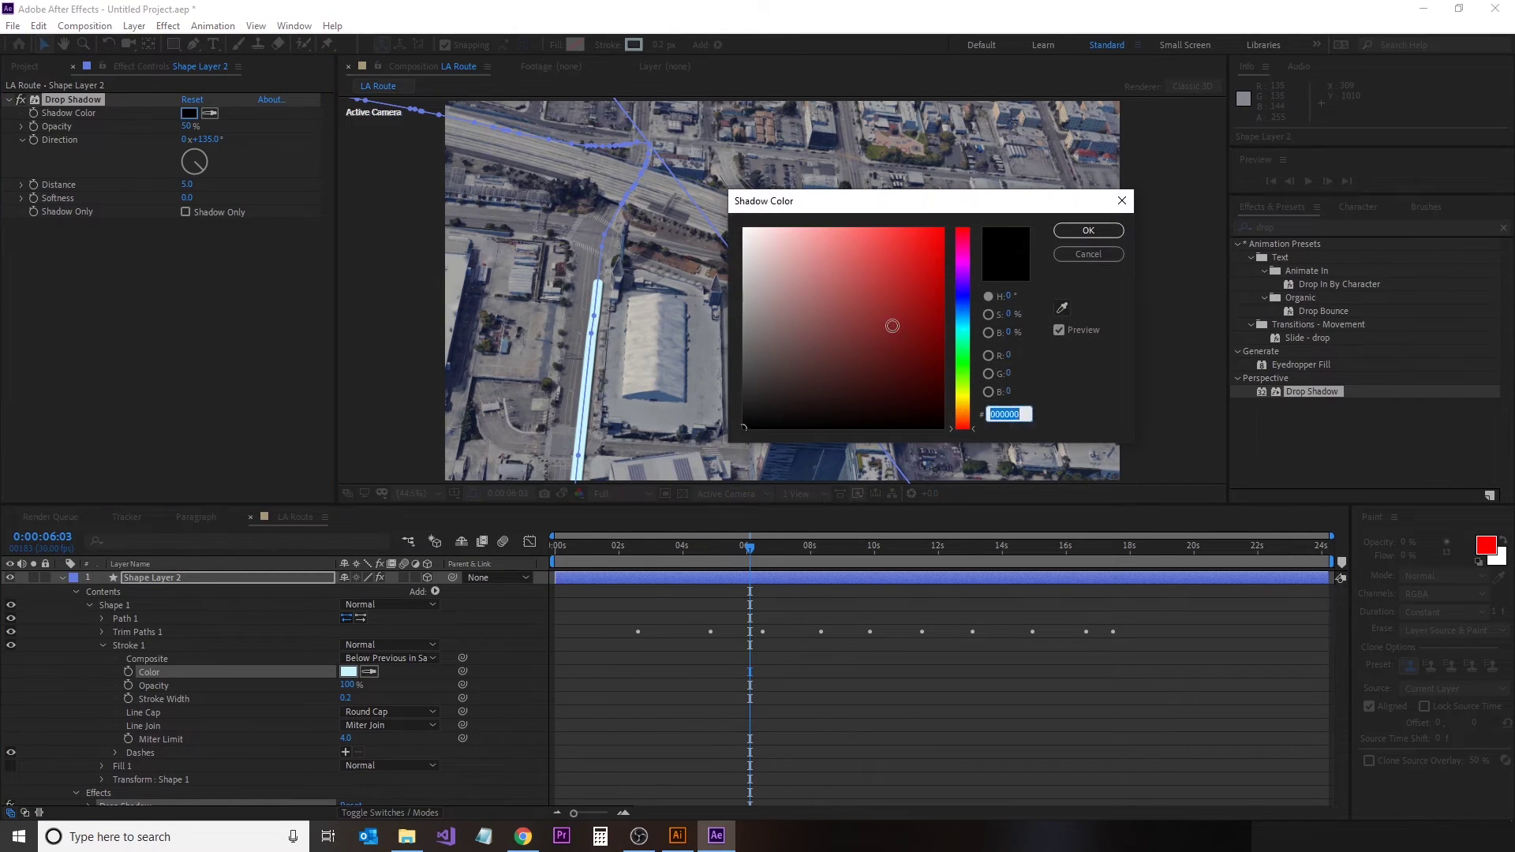
{"action": "left_click_drag", "start_coordinate": [892, 325], "coordinate": [656, 190]}
{"action": "left_click", "coordinate": [1094, 231]}
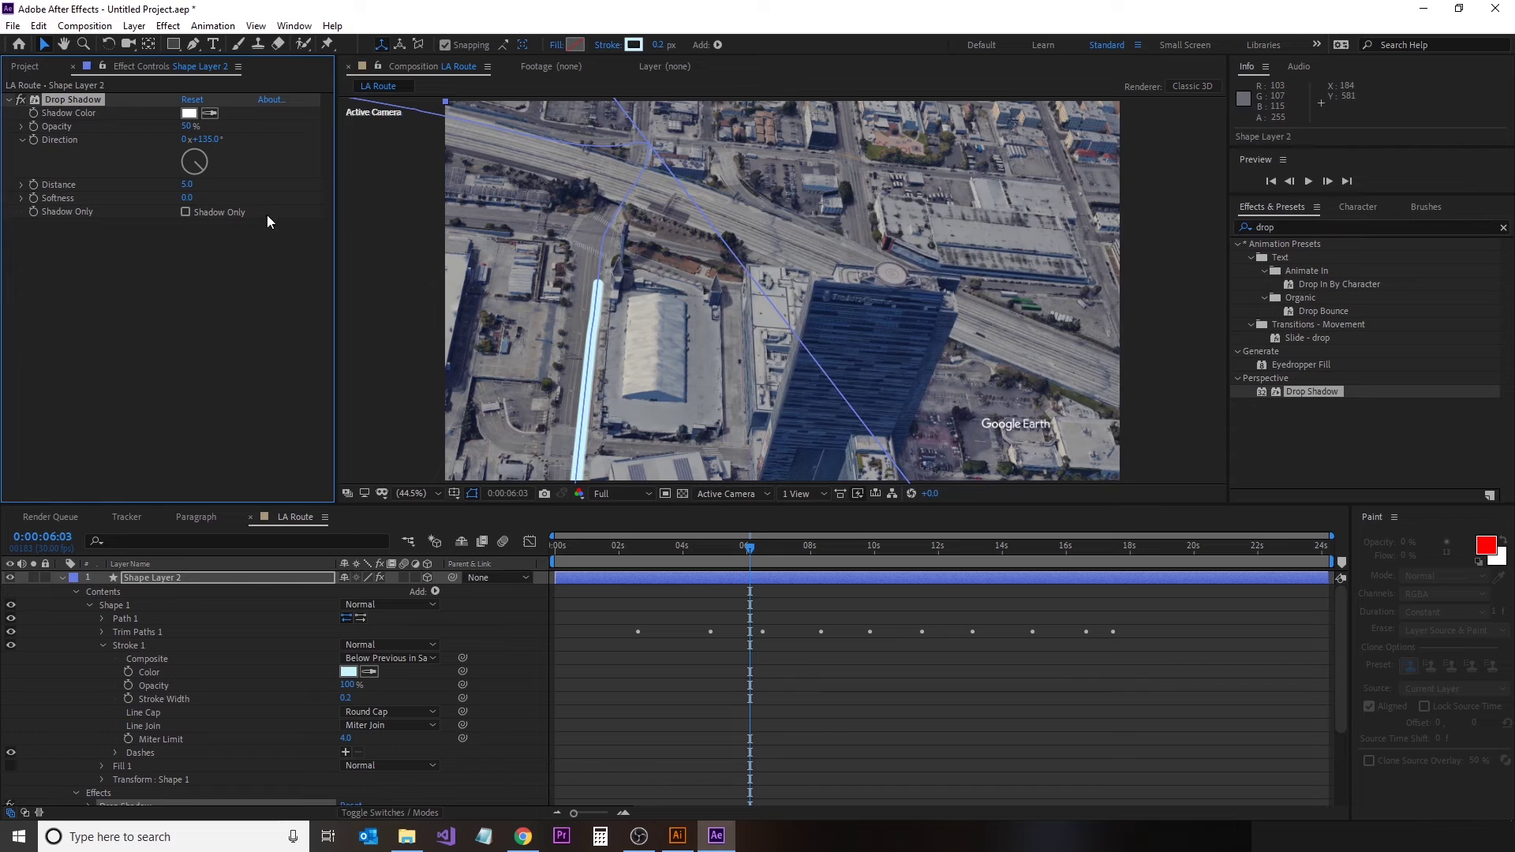
{"action": "left_click", "coordinate": [187, 197]}
{"action": "type", "text": "67"}
{"action": "key", "text": "Return"}
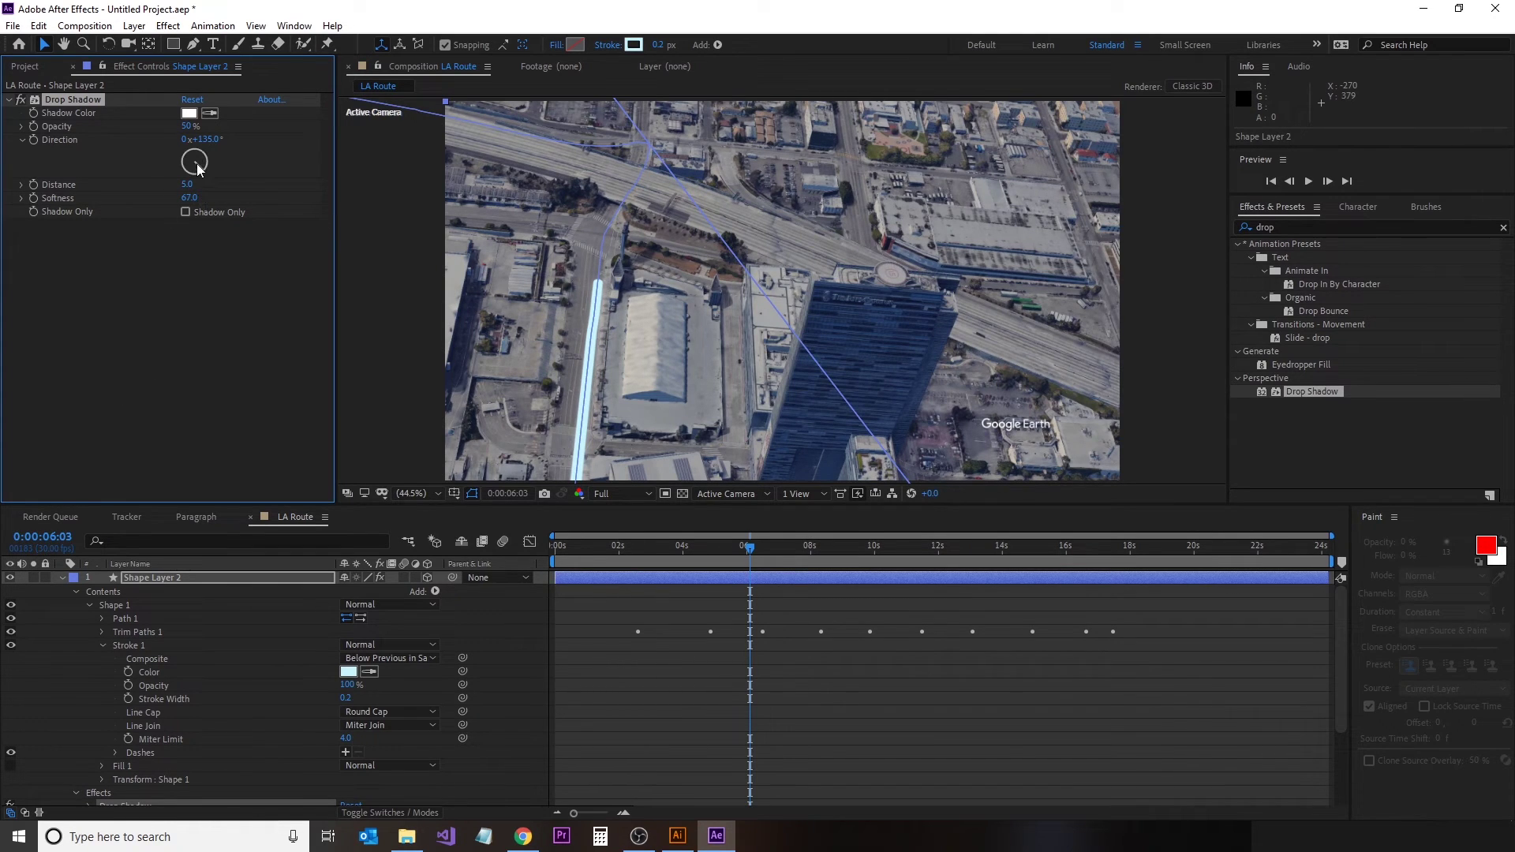
{"action": "left_click", "coordinate": [188, 184]}
Step: Add a second Drop Shadow to Shape Layer 2 with a bright blue colour, distance 0 and softness 18
{"action": "left_click_drag", "start_coordinate": [1310, 392], "coordinate": [178, 346]}
{"action": "left_click", "coordinate": [189, 238]}
{"action": "type", "text": "003CFF"}
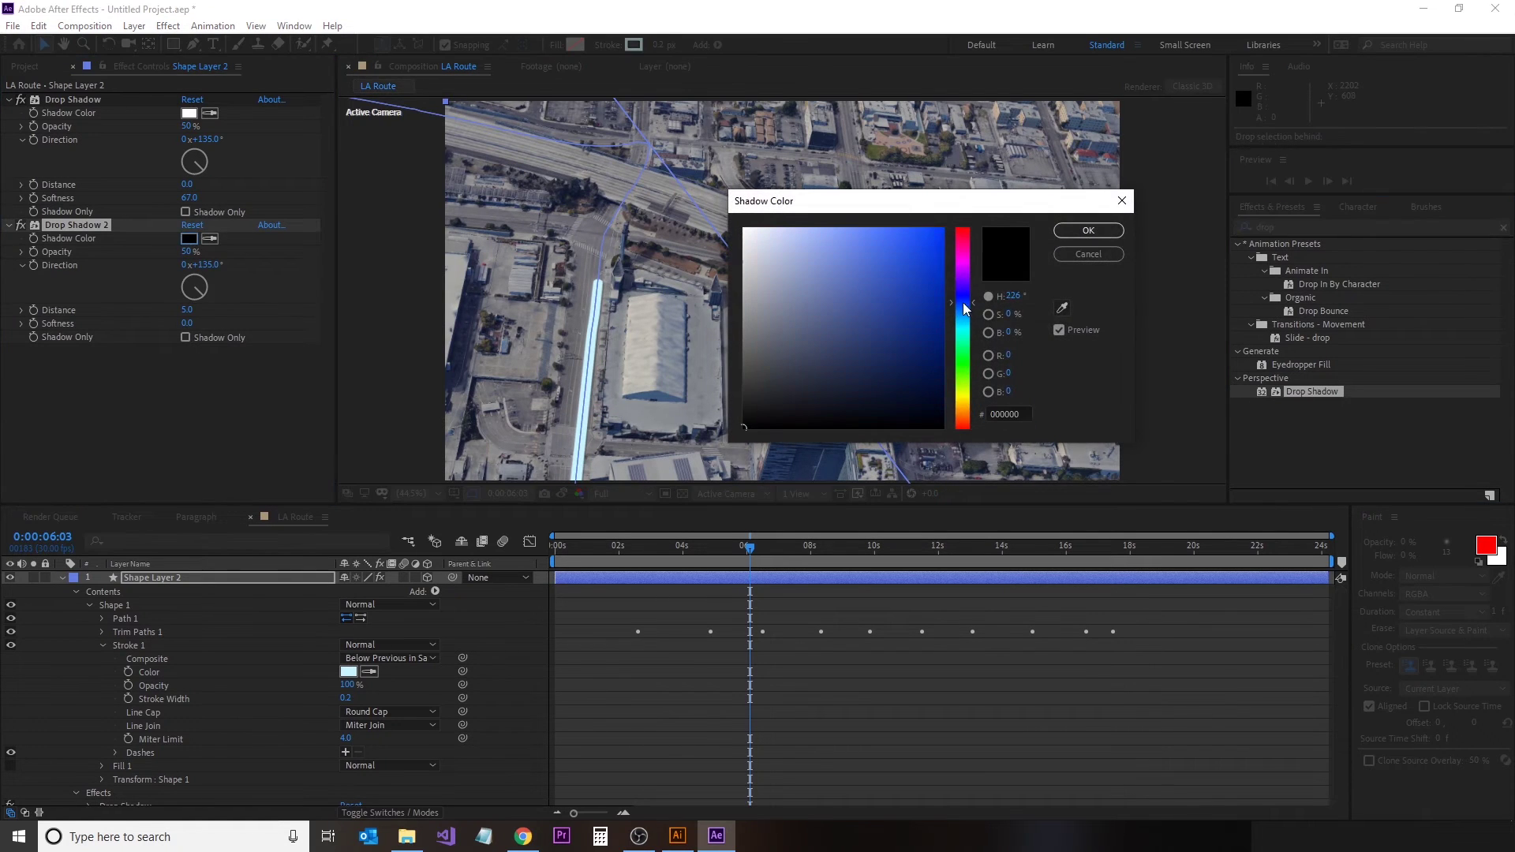
{"action": "left_click", "coordinate": [1063, 230]}
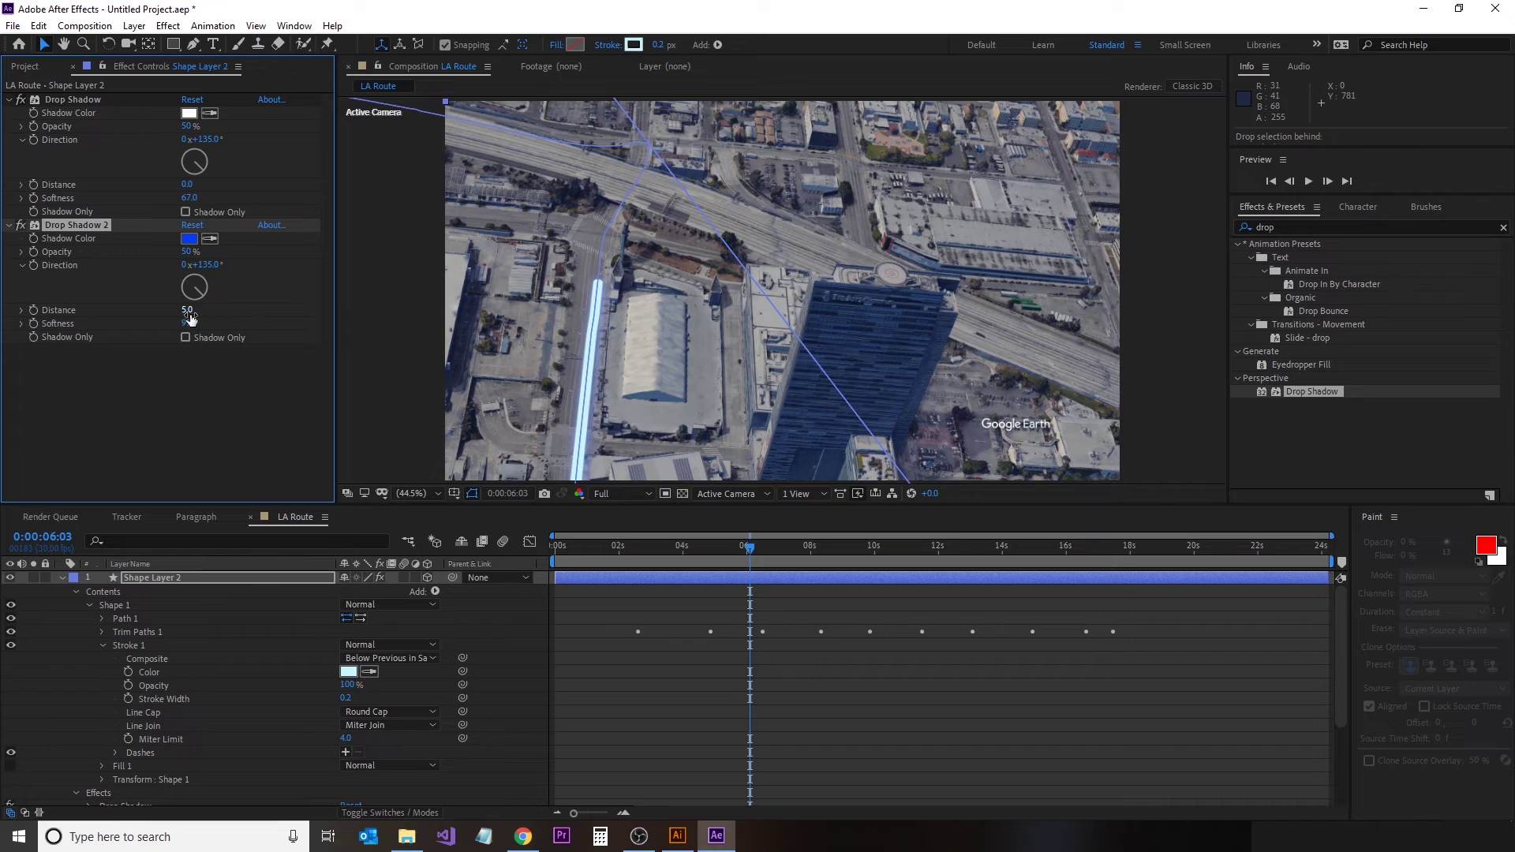
{"action": "left_click", "coordinate": [188, 311]}
{"action": "type", "text": "0"}
Step: Duplicate the blue Drop Shadow twice, giving the copies softness values of 49 and 110
{"action": "key", "text": "ctrl+d"}
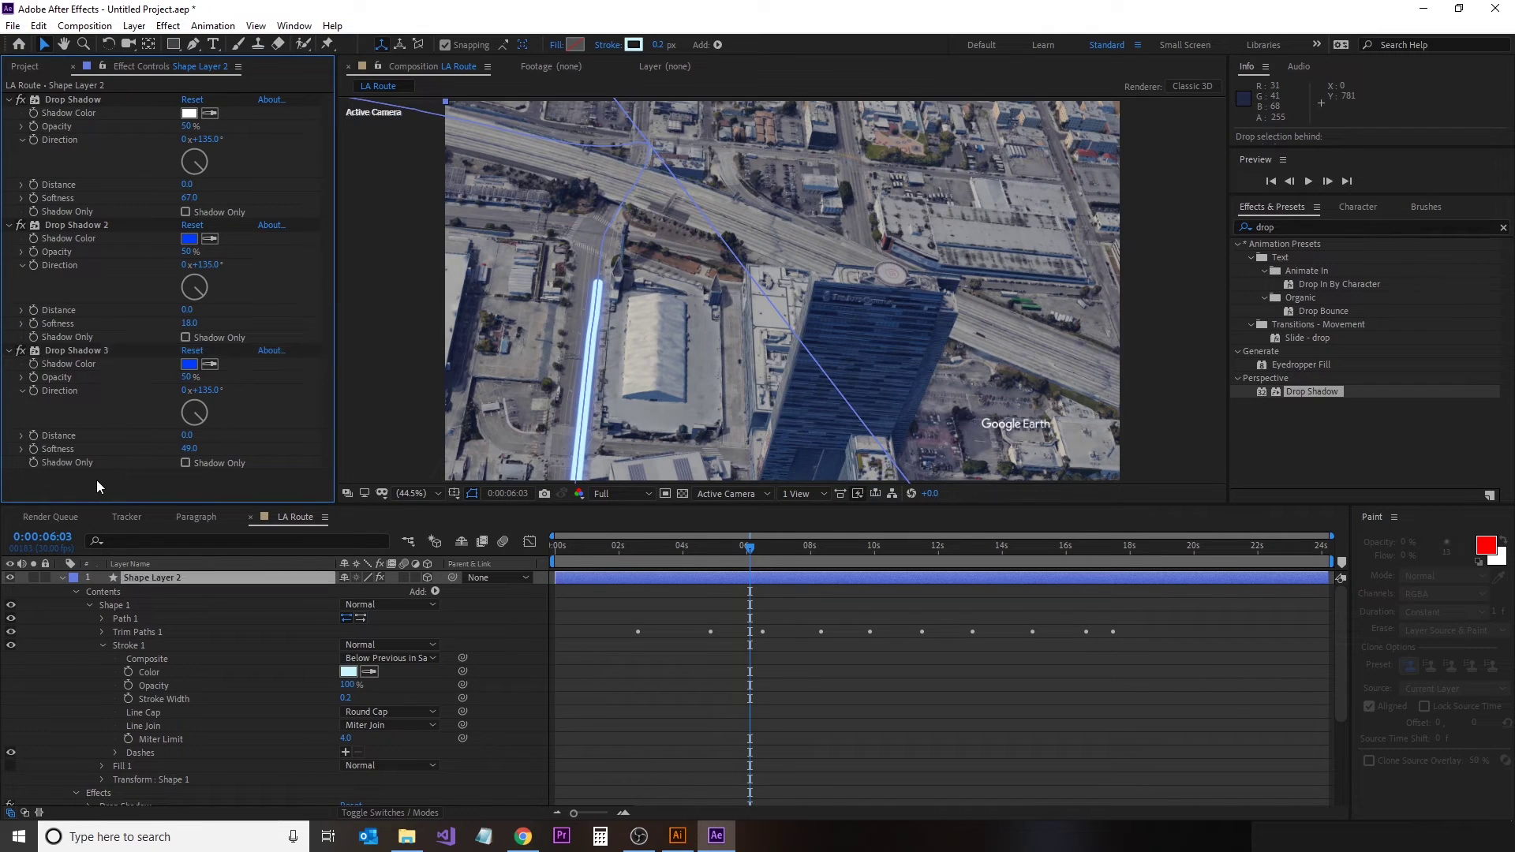
{"action": "key", "text": "ctrl+d"}
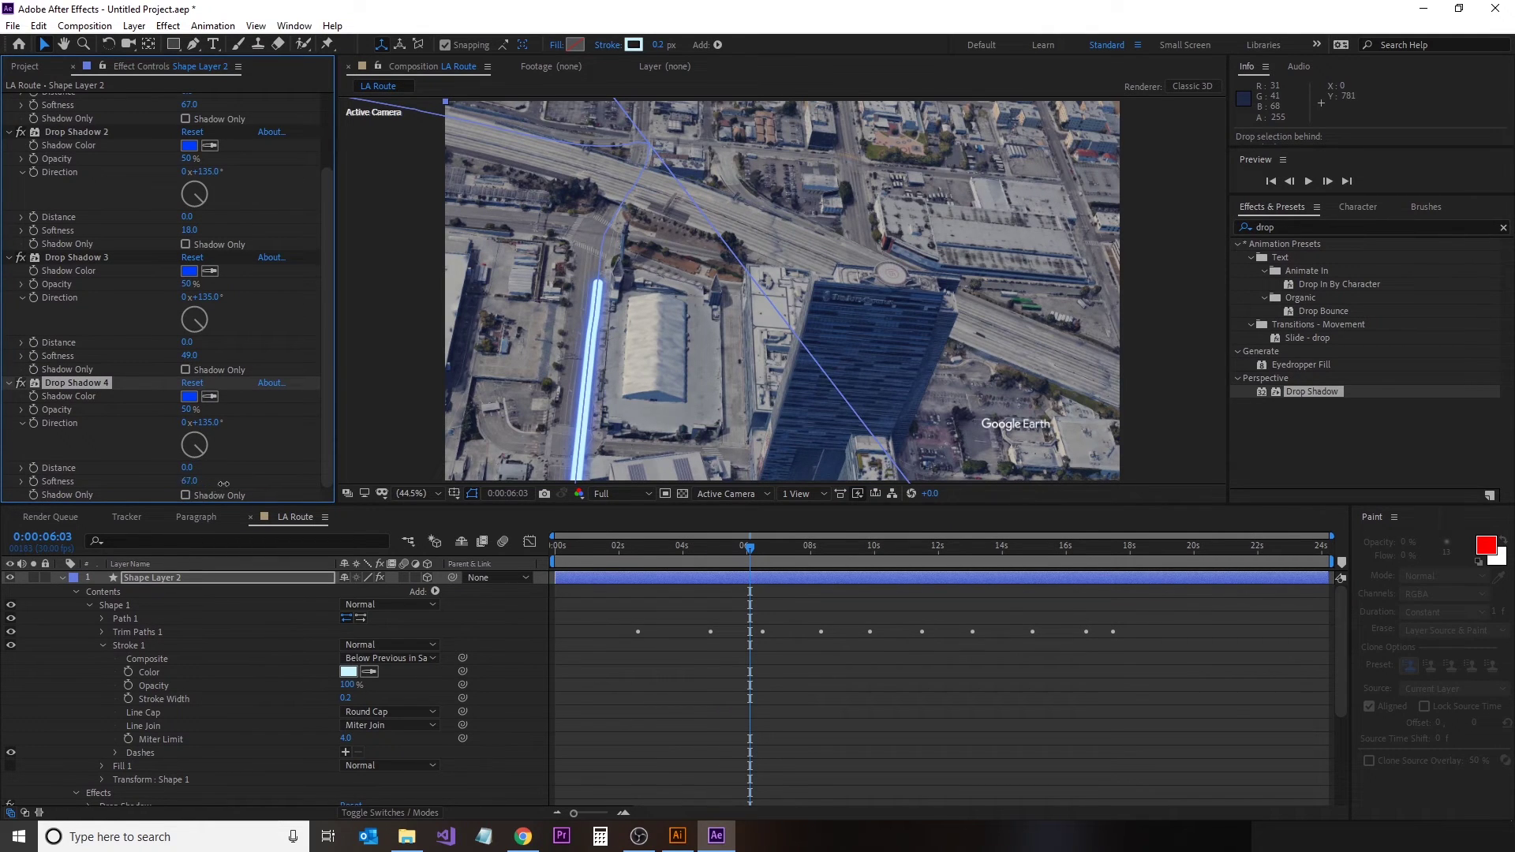
Step: Set the first Drop Shadow's softness to 13 and change its shadow colour from white to bright blue
{"action": "scroll", "coordinate": [298, 255], "scroll_direction": "up", "scroll_amount": 3}
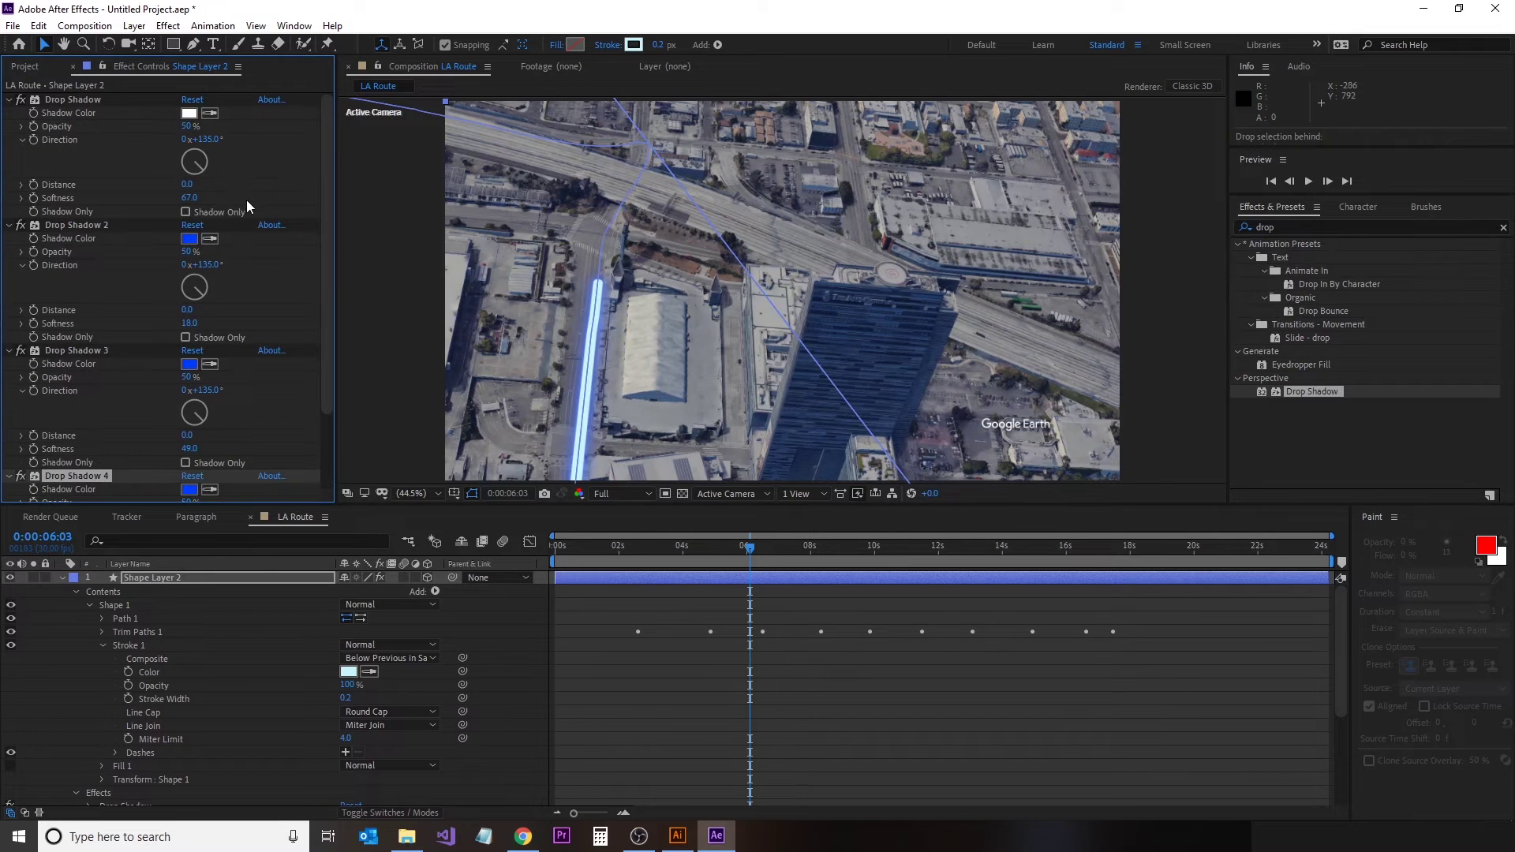
{"action": "left_click_drag", "start_coordinate": [188, 199], "coordinate": [146, 199]}
{"action": "left_click", "coordinate": [189, 114]}
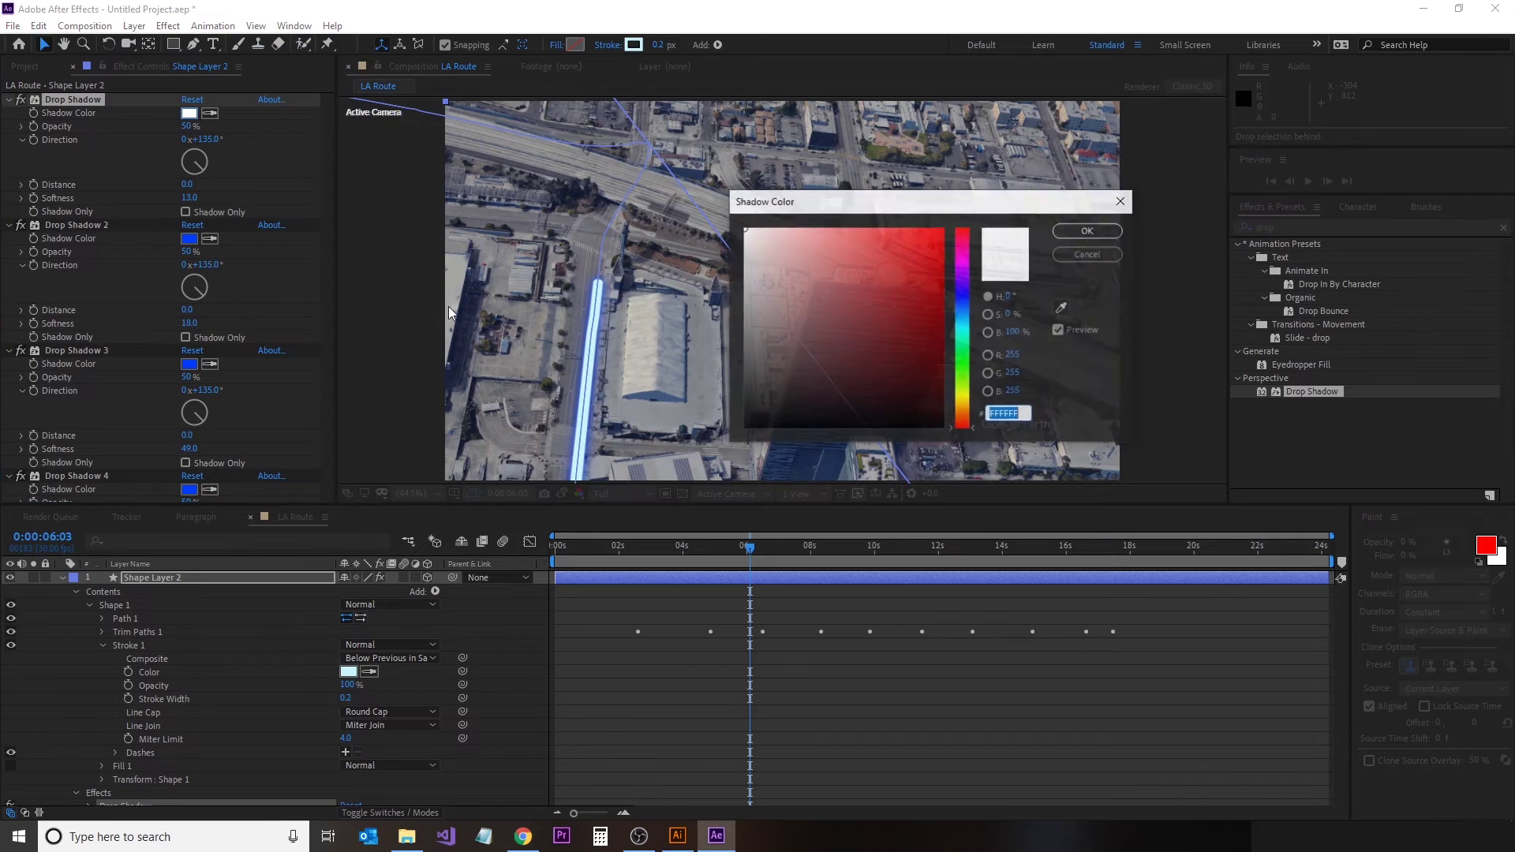
{"action": "left_click", "coordinate": [963, 304]}
{"action": "left_click_drag", "start_coordinate": [931, 248], "coordinate": [989, 214]}
{"action": "key", "text": "Return"}
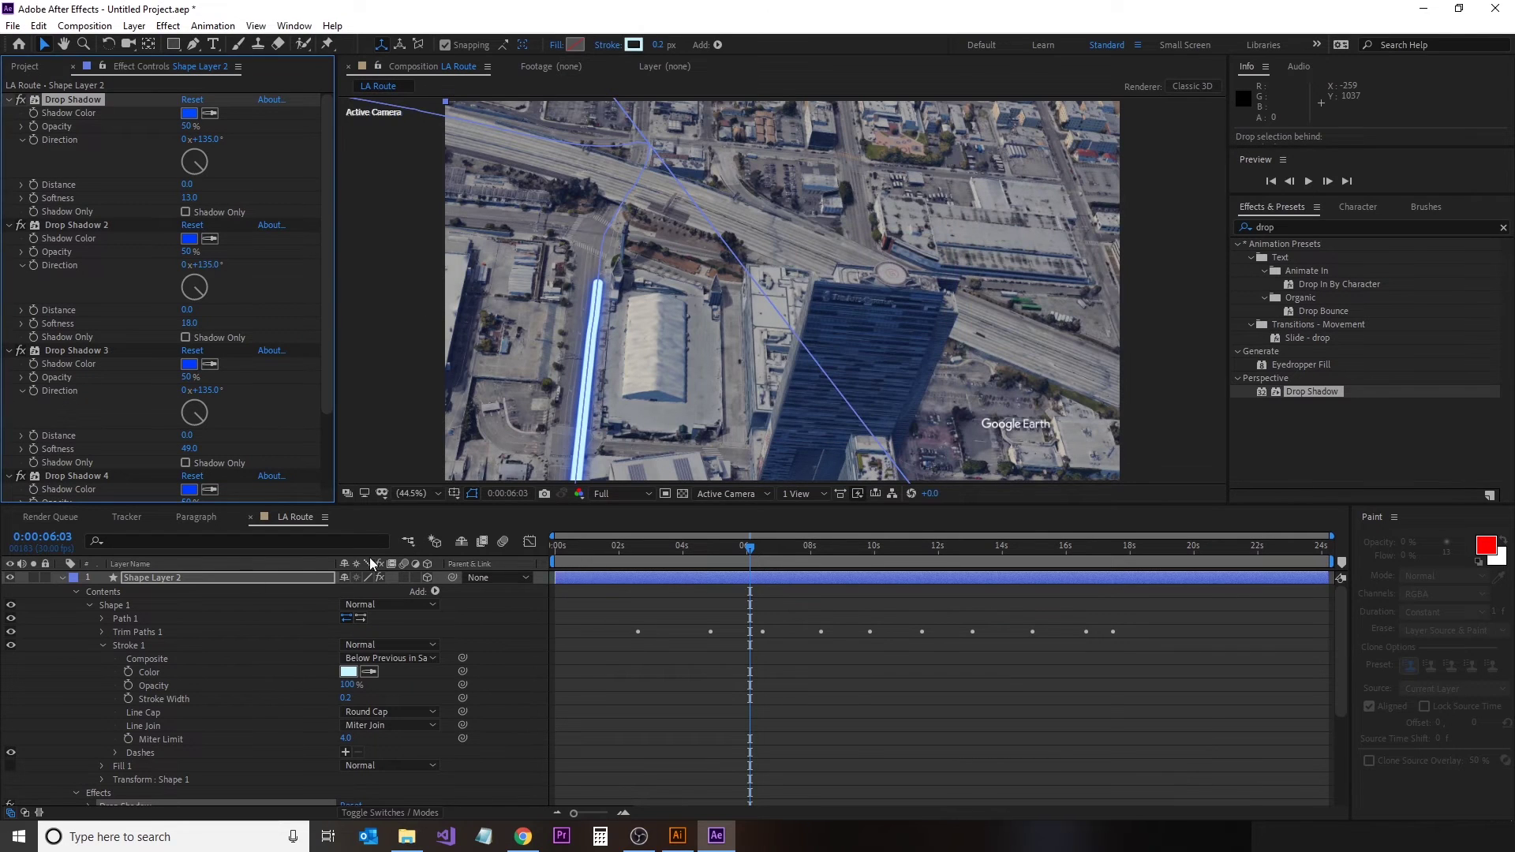
Step: Try thinner and thicker strokes on Shape Layer 2 and settle on a stroke width of 0.1
{"action": "left_click", "coordinate": [346, 698]}
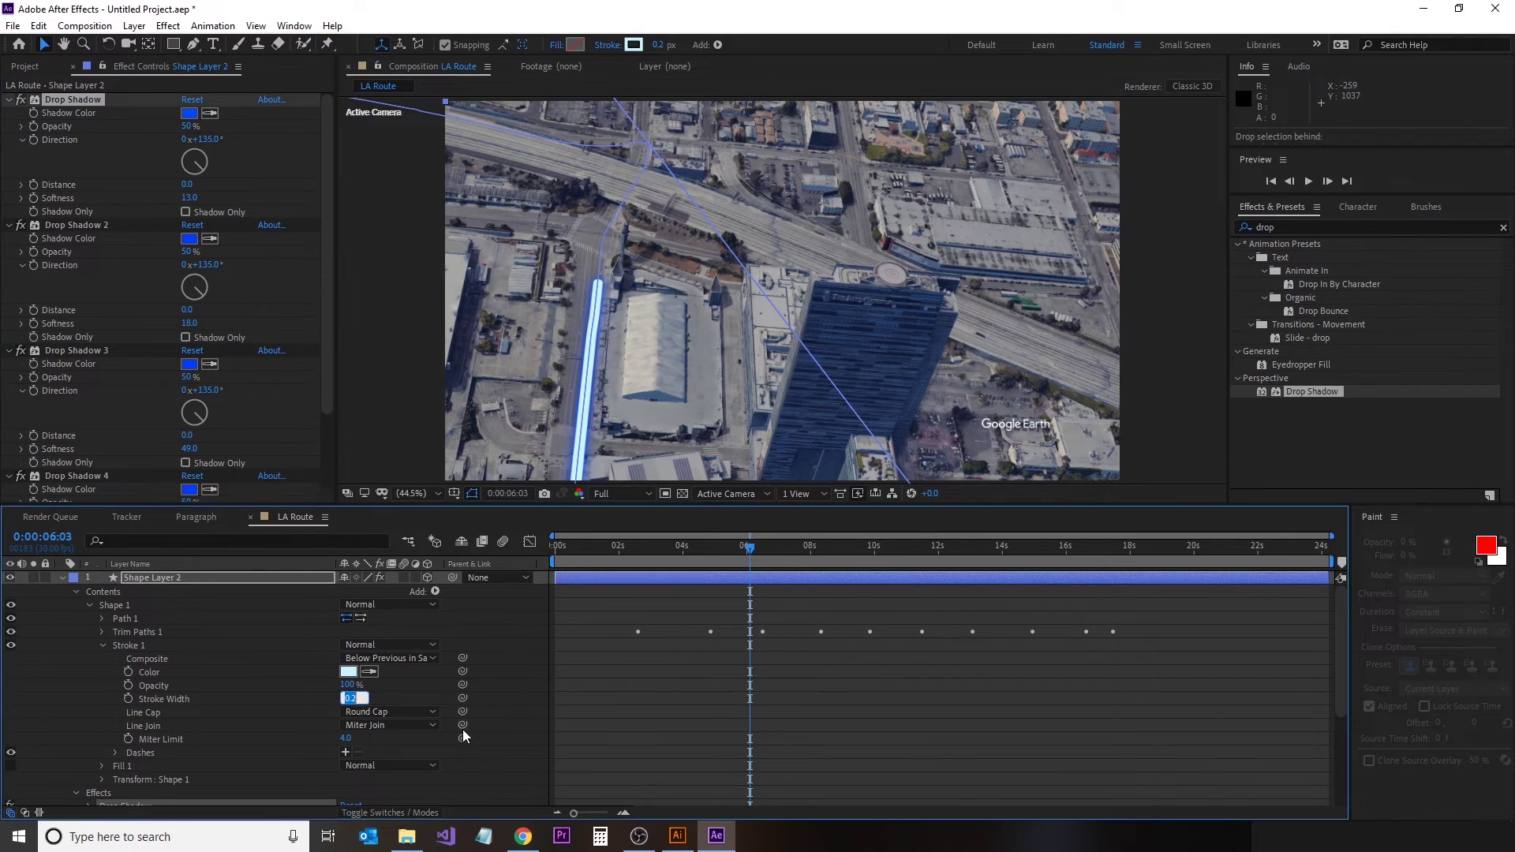
{"action": "type", "text": "0.1"}
{"action": "key", "text": "Return"}
{"action": "left_click", "coordinate": [581, 440]}
{"action": "left_click", "coordinate": [599, 663]}
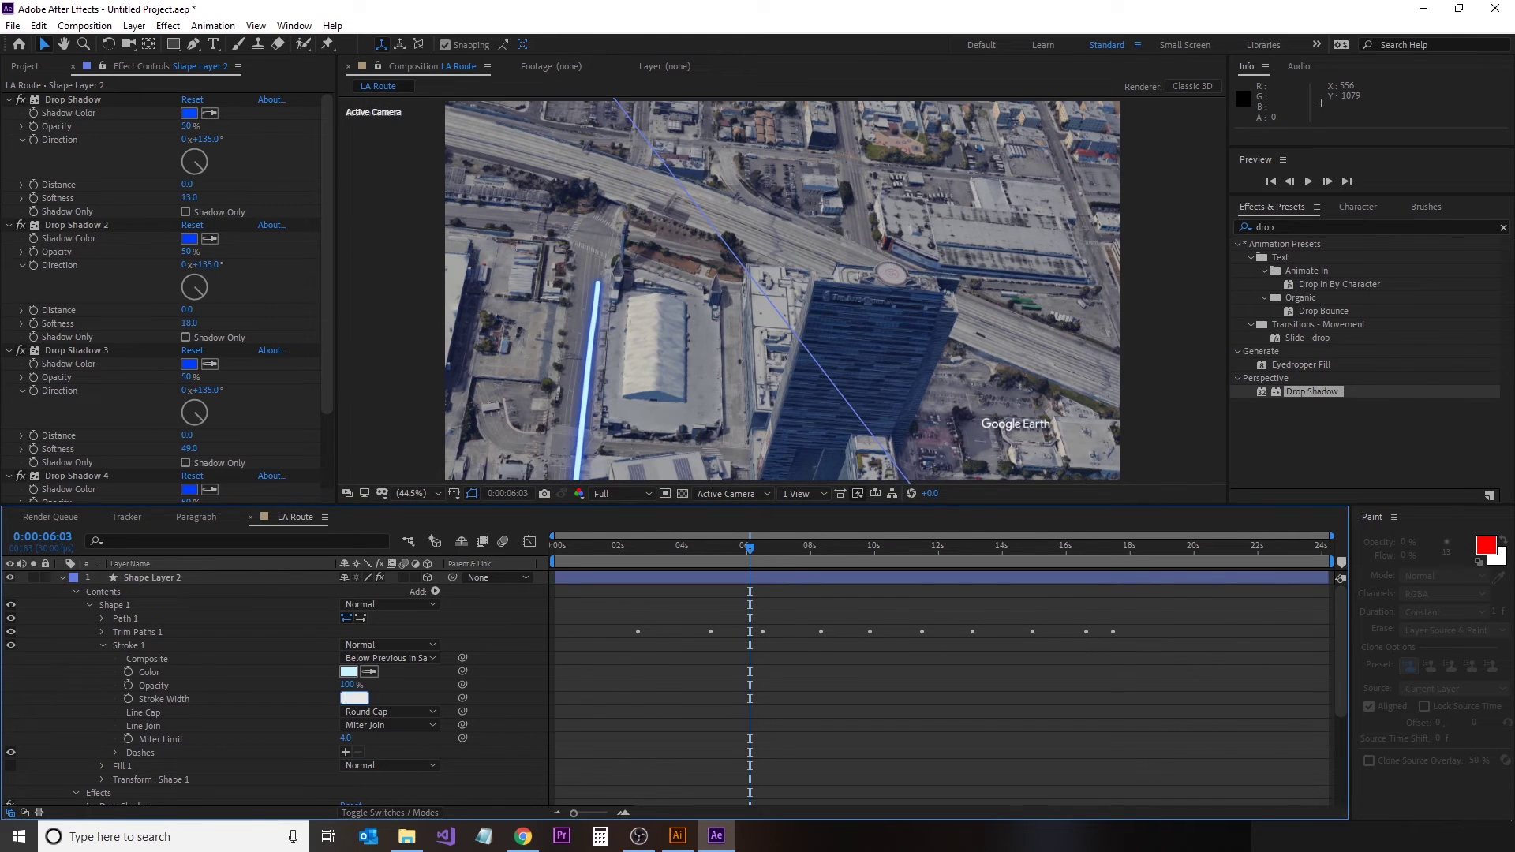
{"action": "type", "text": "0.3"}
{"action": "key", "text": "Return"}
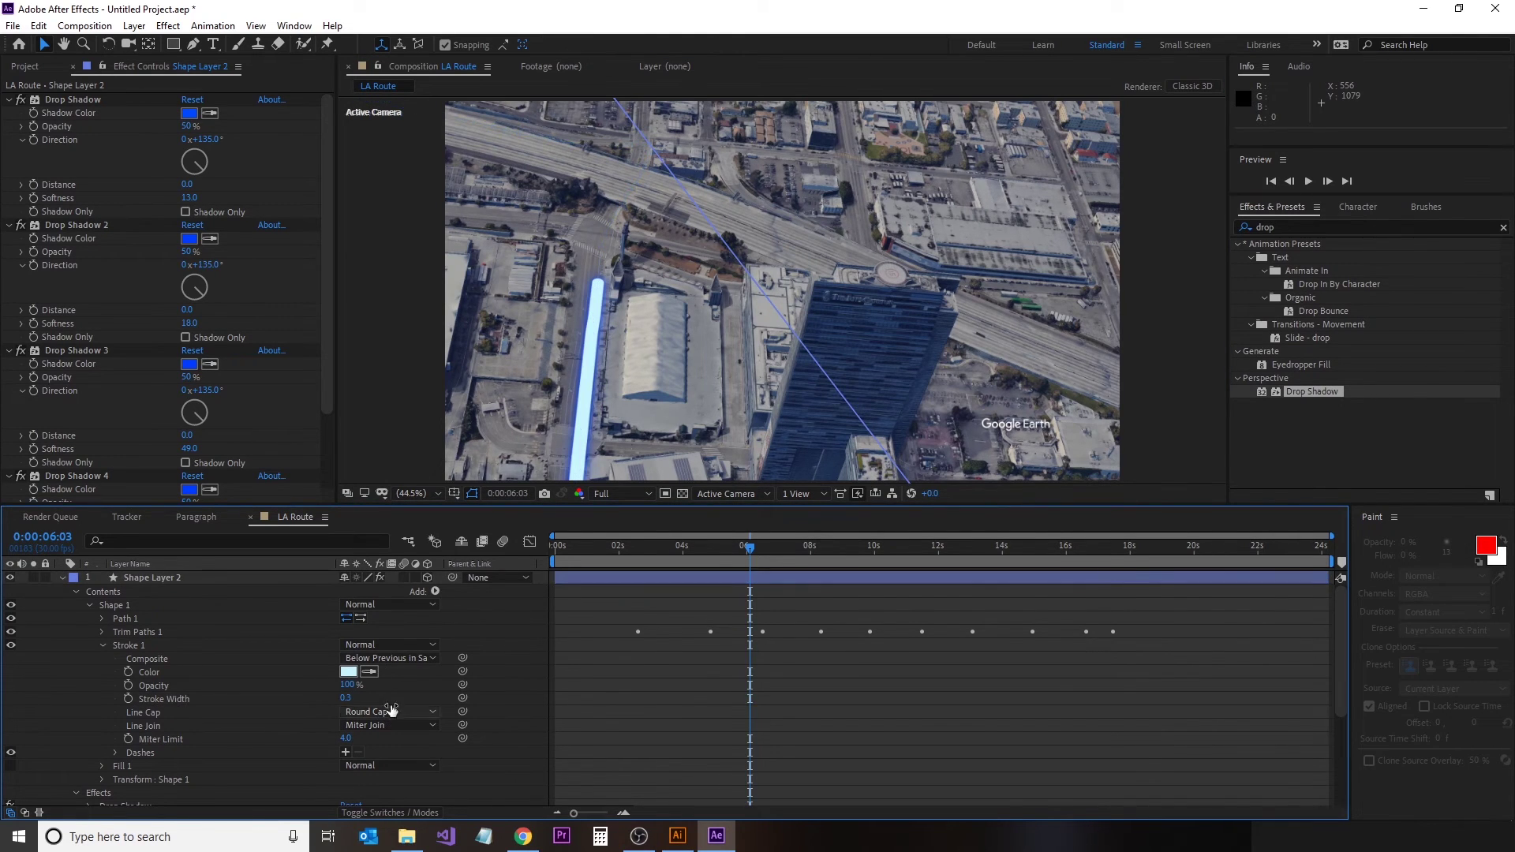
{"action": "type", "text": "0.1"}
{"action": "key", "text": "Return"}
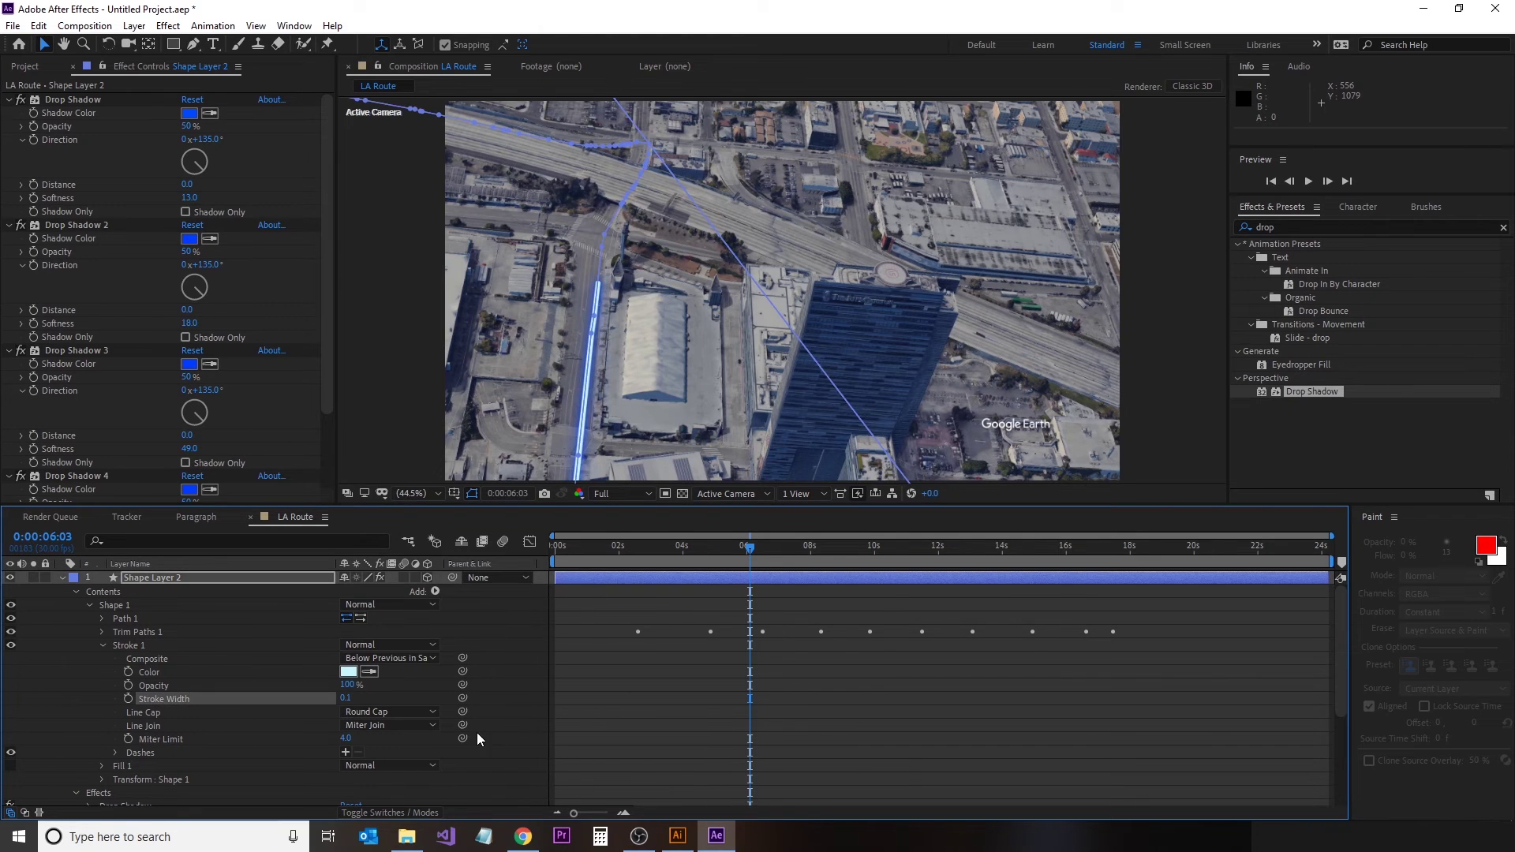
Step: Duplicate Shape Layer 2's first Drop Shadow as a white glow with softness 65 and place the copy directly below the original
{"action": "left_click", "coordinate": [83, 109]}
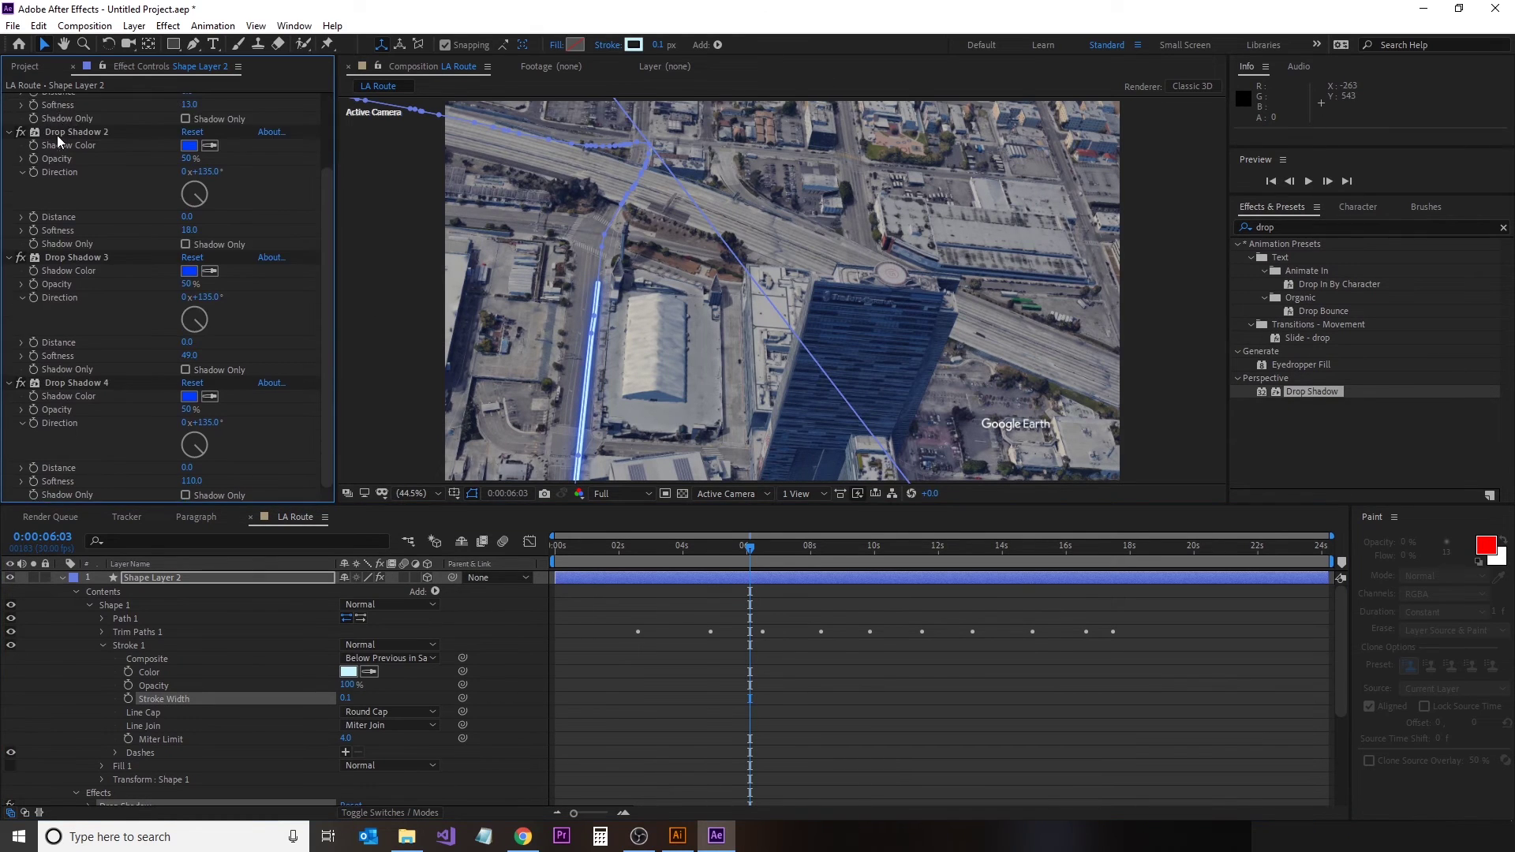
{"action": "key", "text": "ctrl+d"}
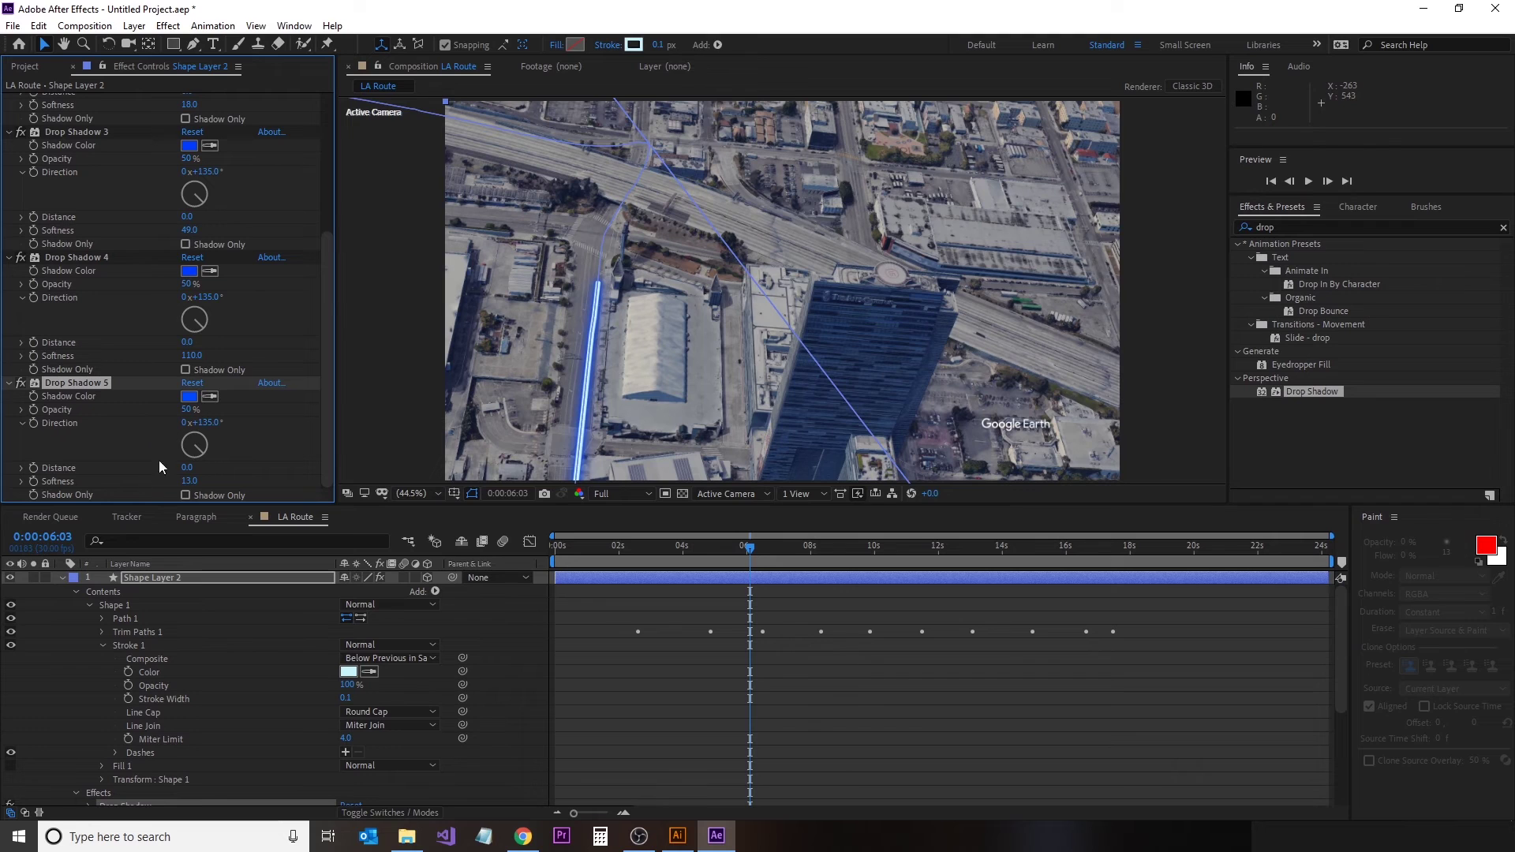
{"action": "left_click", "coordinate": [189, 397]}
{"action": "left_click", "coordinate": [744, 226]}
{"action": "left_click", "coordinate": [1058, 234]}
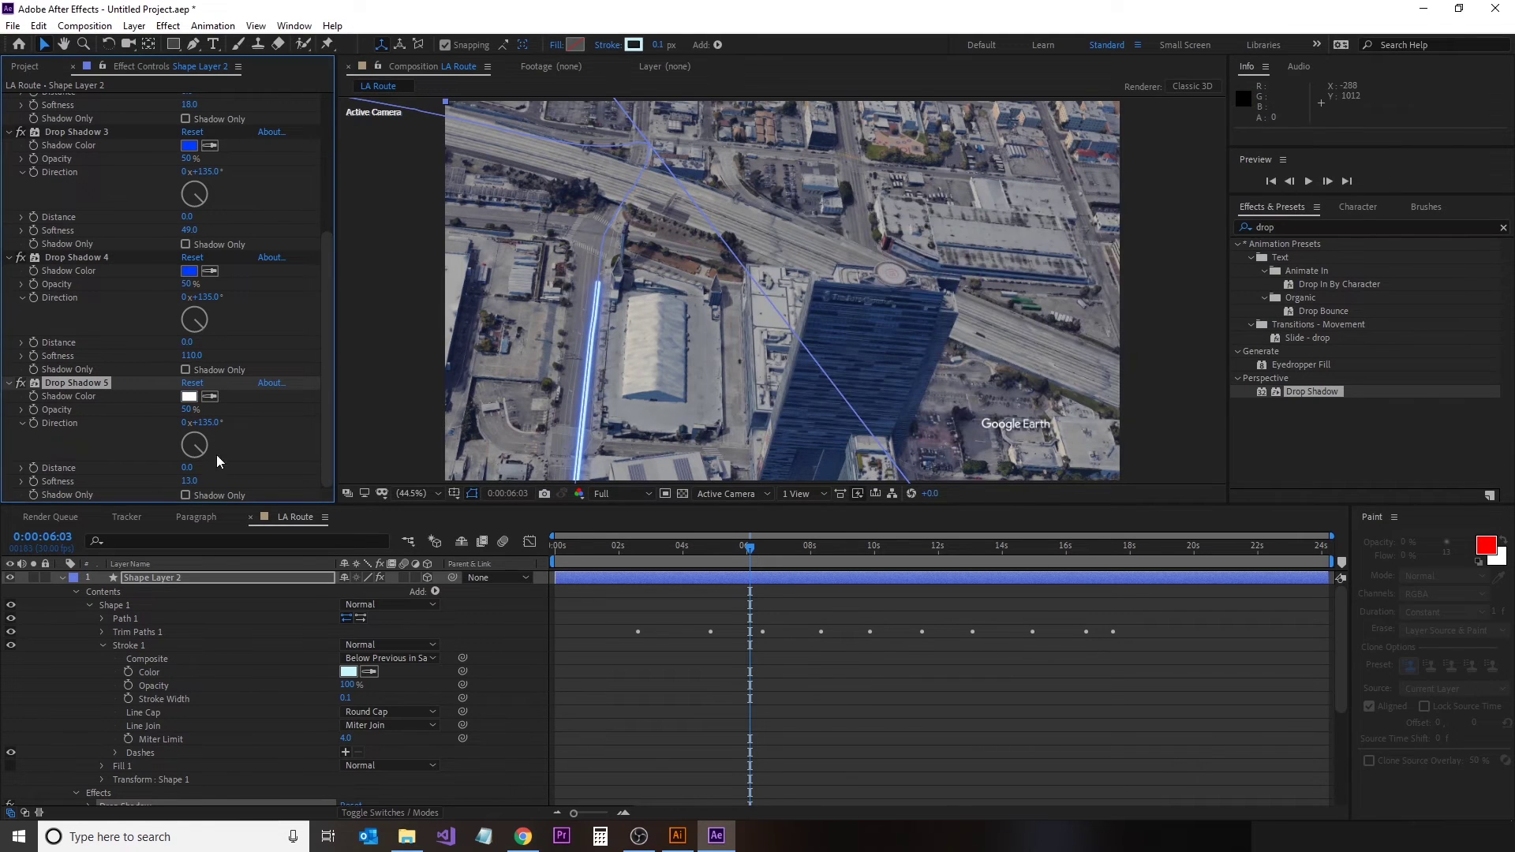
{"action": "left_click_drag", "start_coordinate": [190, 481], "coordinate": [236, 482]}
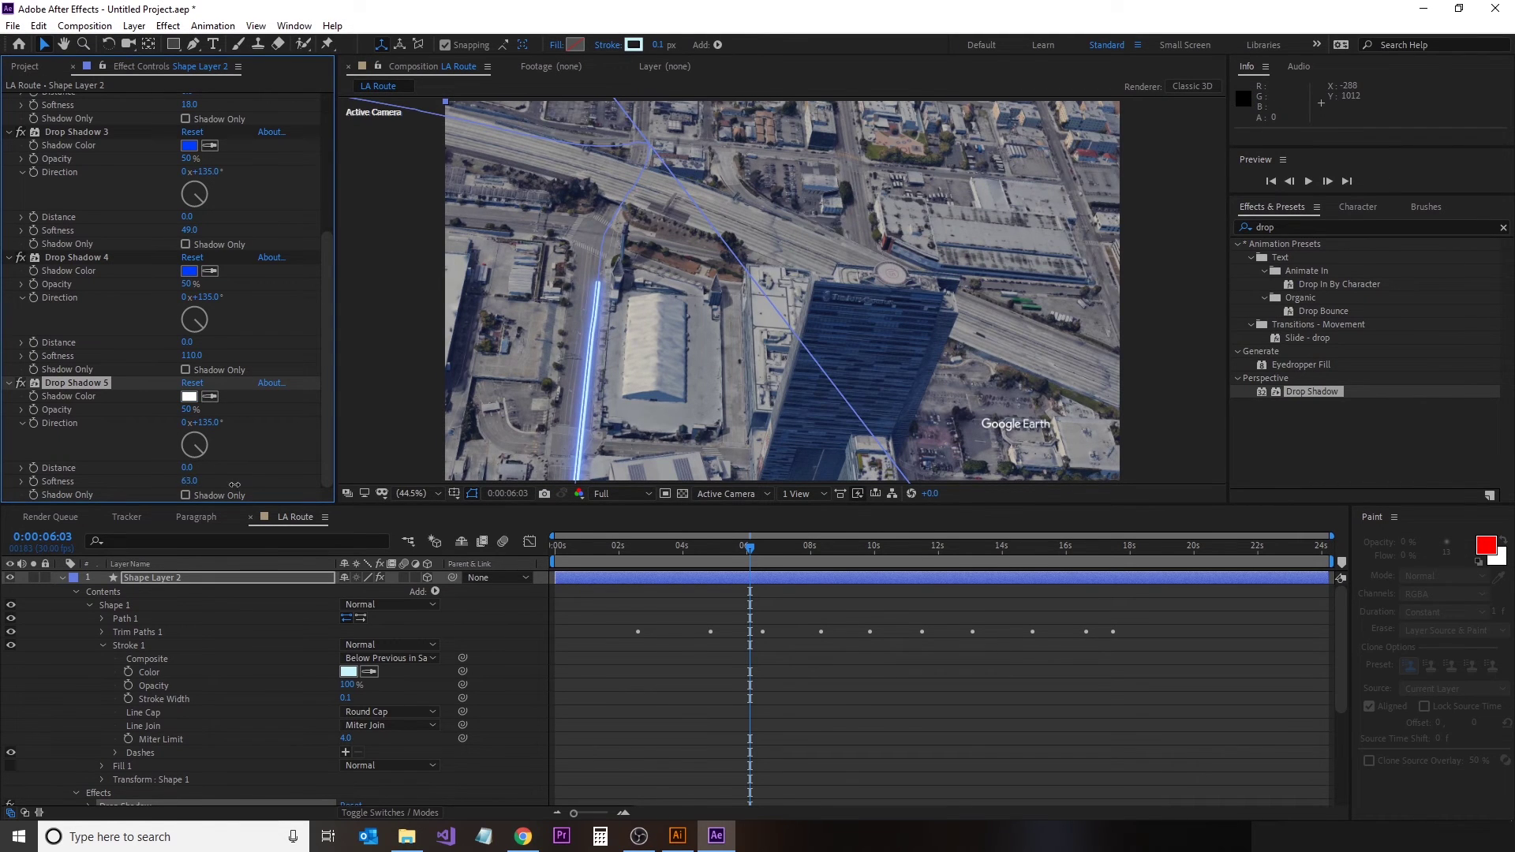
{"action": "left_click_drag", "start_coordinate": [97, 391], "coordinate": [73, 229]}
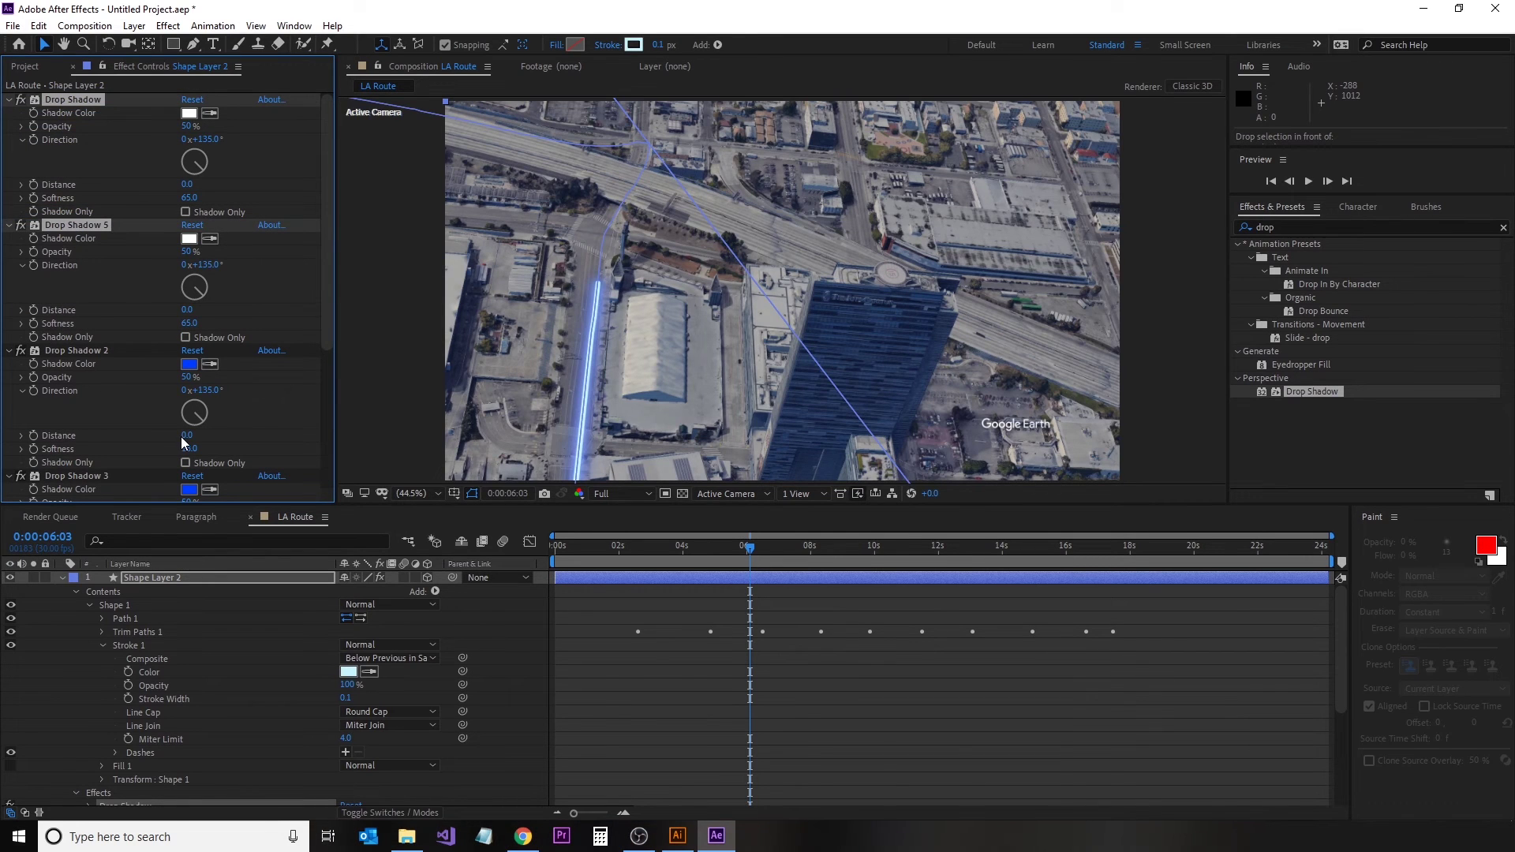
Step: Play back the glowing route animation from 0:00:04:00 to check the new look
{"action": "left_click", "coordinate": [792, 561]}
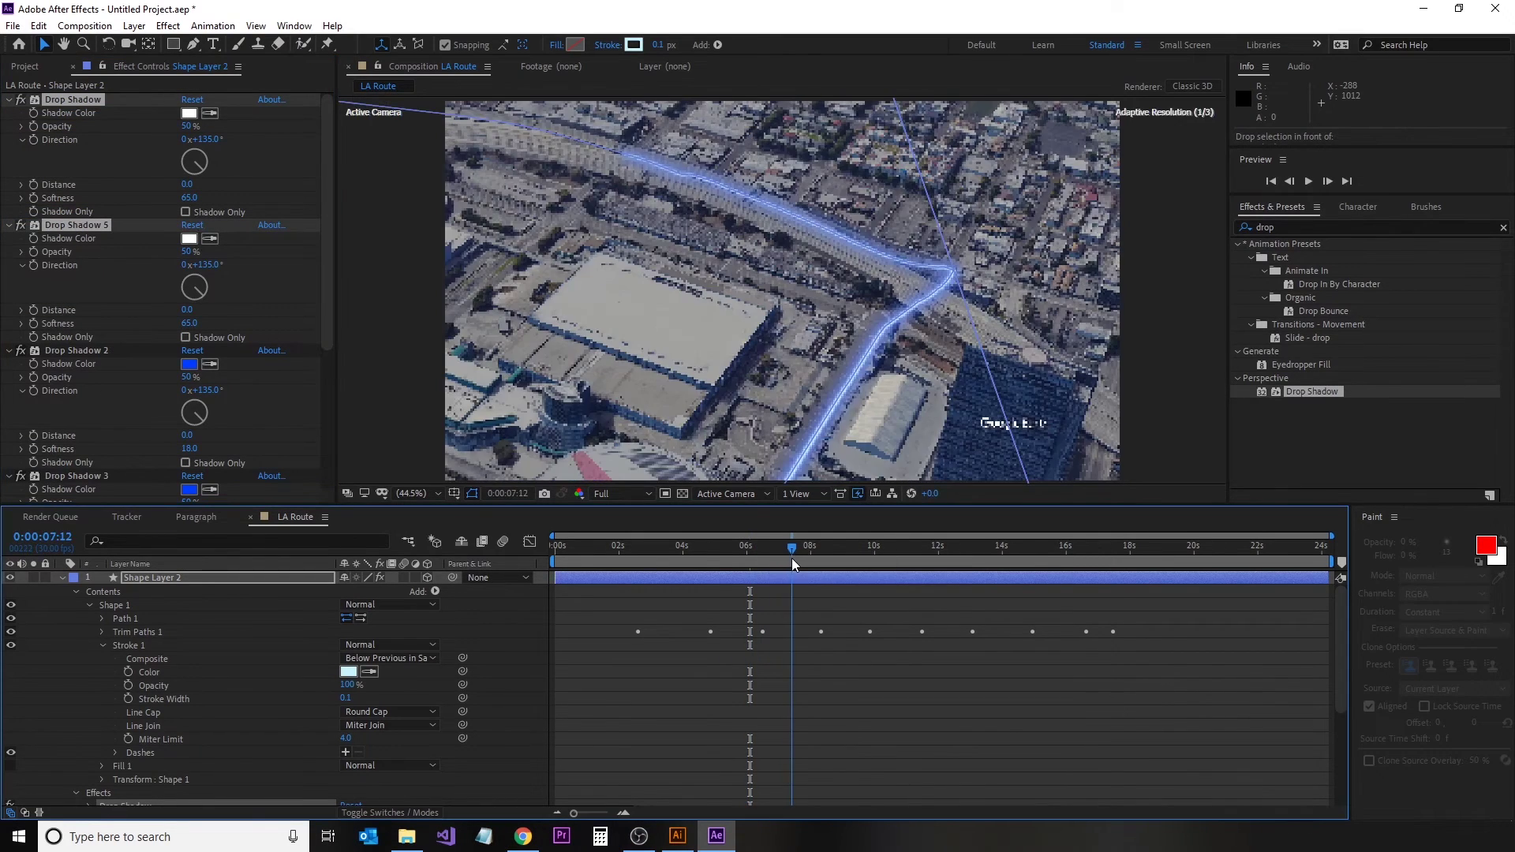
{"action": "left_click_drag", "start_coordinate": [792, 562], "coordinate": [682, 560]}
{"action": "key", "text": "space"}
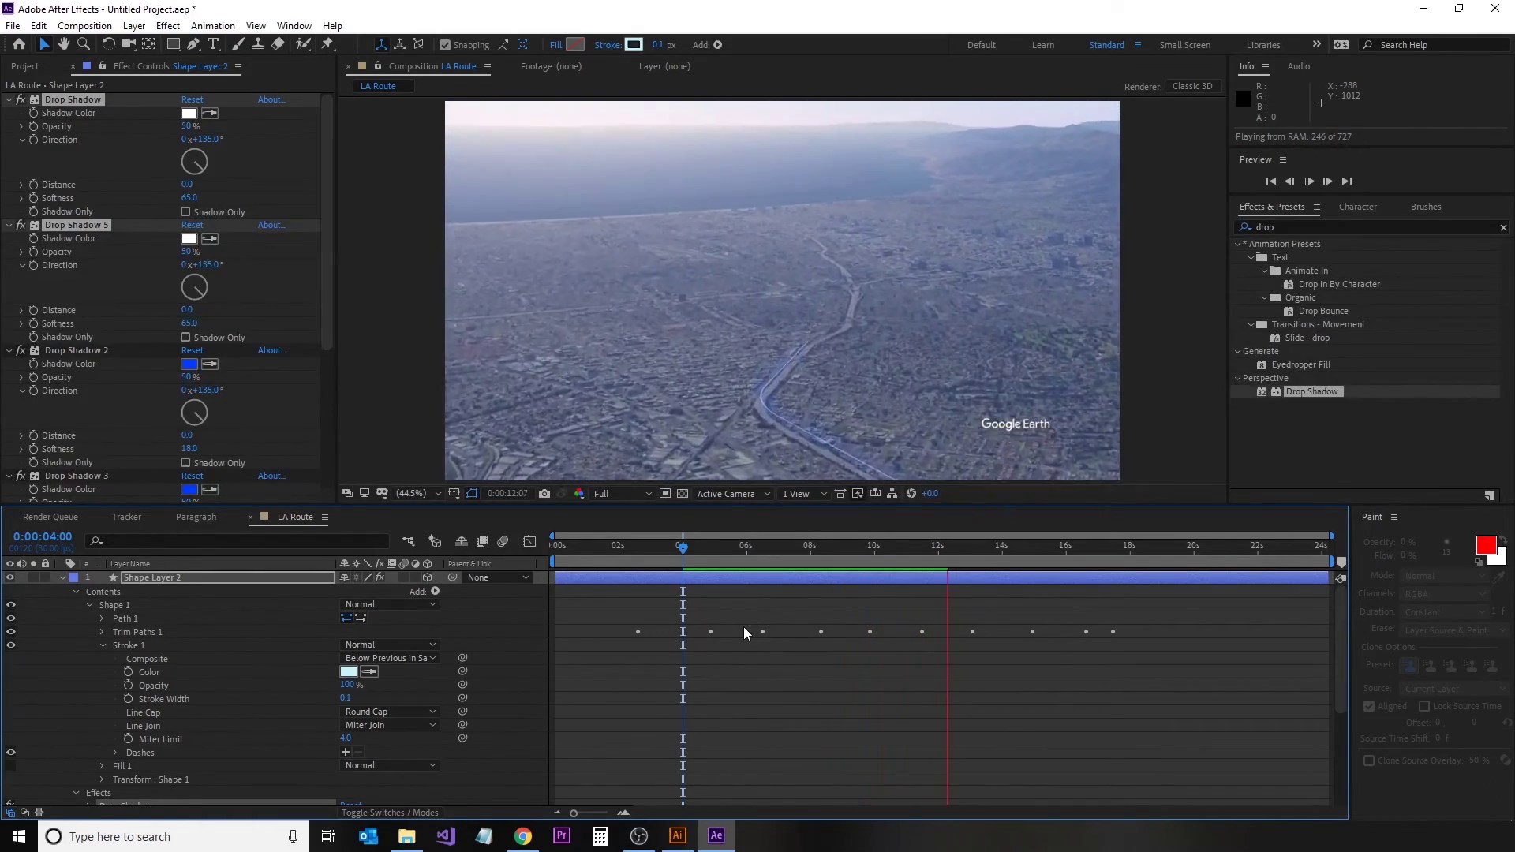
{"action": "key", "text": "space"}
Step: Keyframe Shape Layer 2's stroke width as 0.1 at 0:00:07:09 and 0.5 at 0:00:11:06
{"action": "left_click_drag", "start_coordinate": [975, 550], "coordinate": [789, 655]}
{"action": "left_click", "coordinate": [128, 699]}
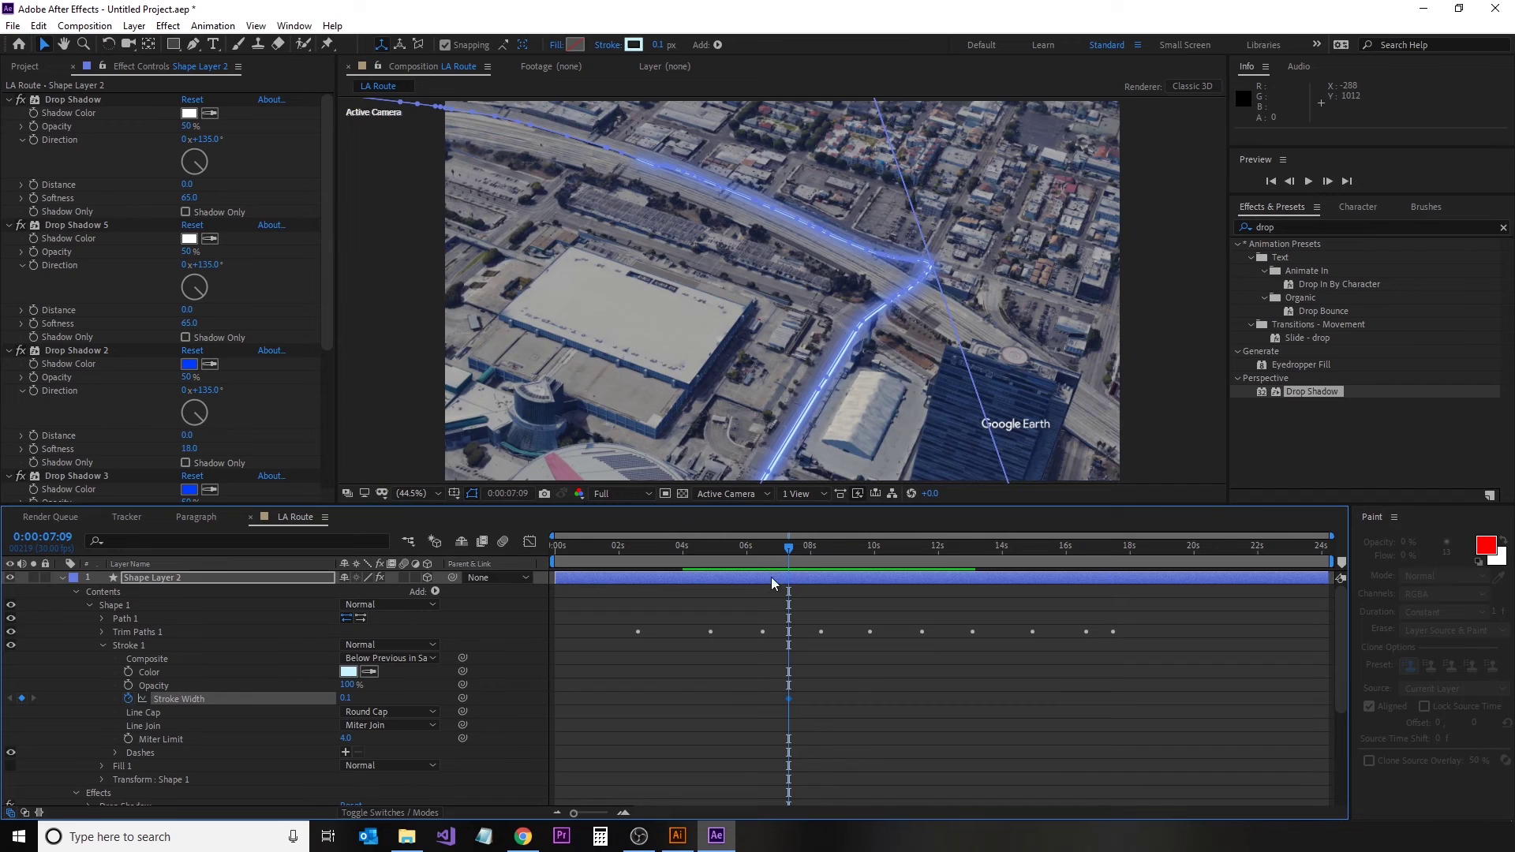
{"action": "mouse_move", "coordinate": [795, 555]}
{"action": "left_mouse_down"}
{"action": "mouse_move", "coordinate": [983, 585]}
{"action": "mouse_move", "coordinate": [913, 595]}
{"action": "left_mouse_up"}
{"action": "left_click_drag", "start_coordinate": [348, 698], "coordinate": [351, 700]}
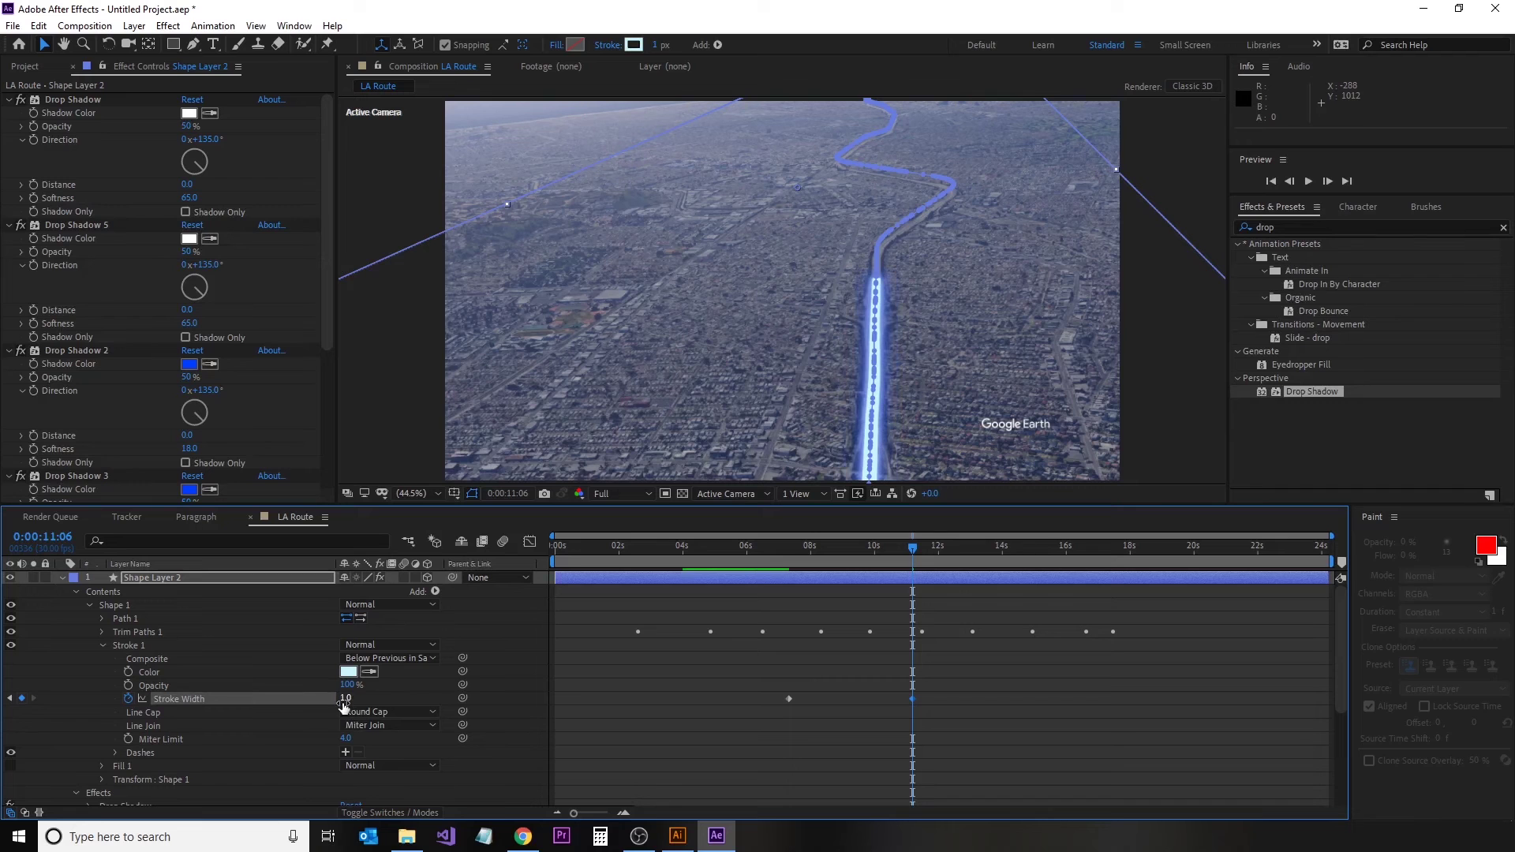
{"action": "left_click", "coordinate": [346, 699]}
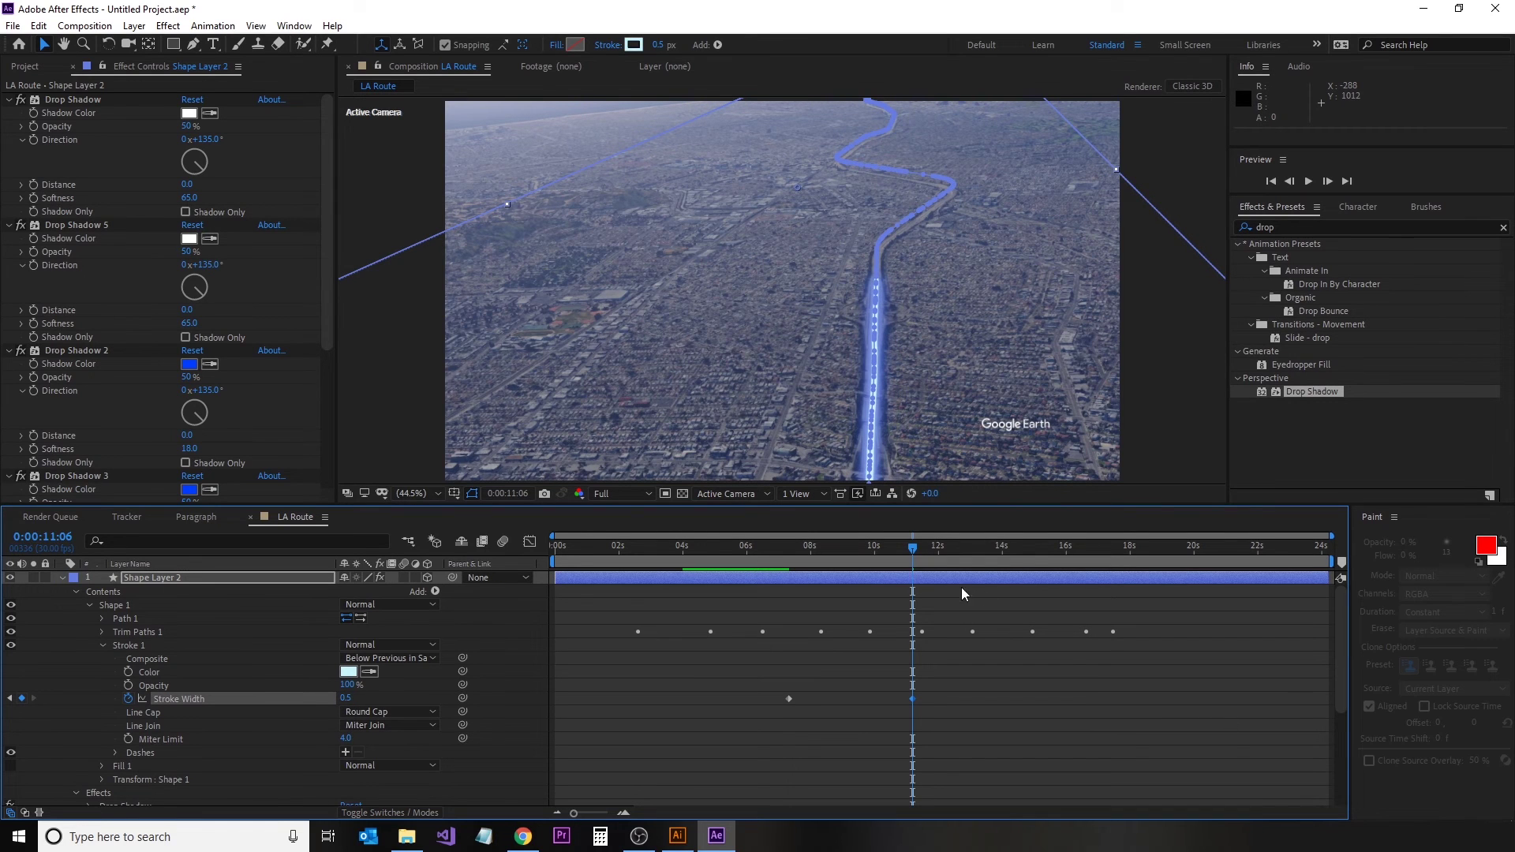
Step: Add a stroke width keyframe of 0.2 at 0:00:16:27 and set the first keyframe at 0:00:07:09 to 0.2
{"action": "left_click_drag", "start_coordinate": [914, 562], "coordinate": [1082, 609]}
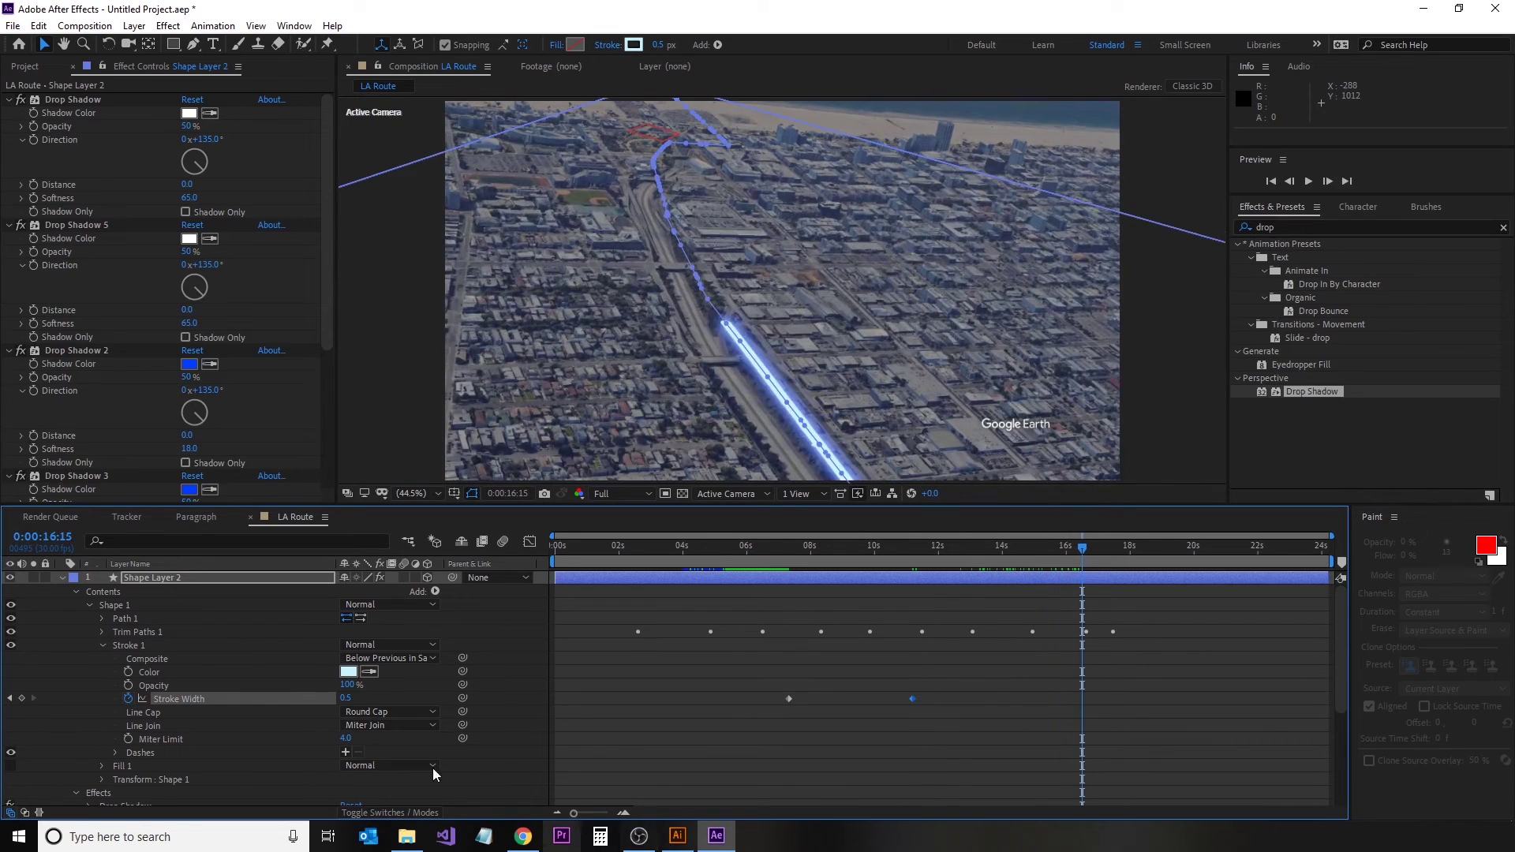
{"action": "left_click", "coordinate": [1092, 556]}
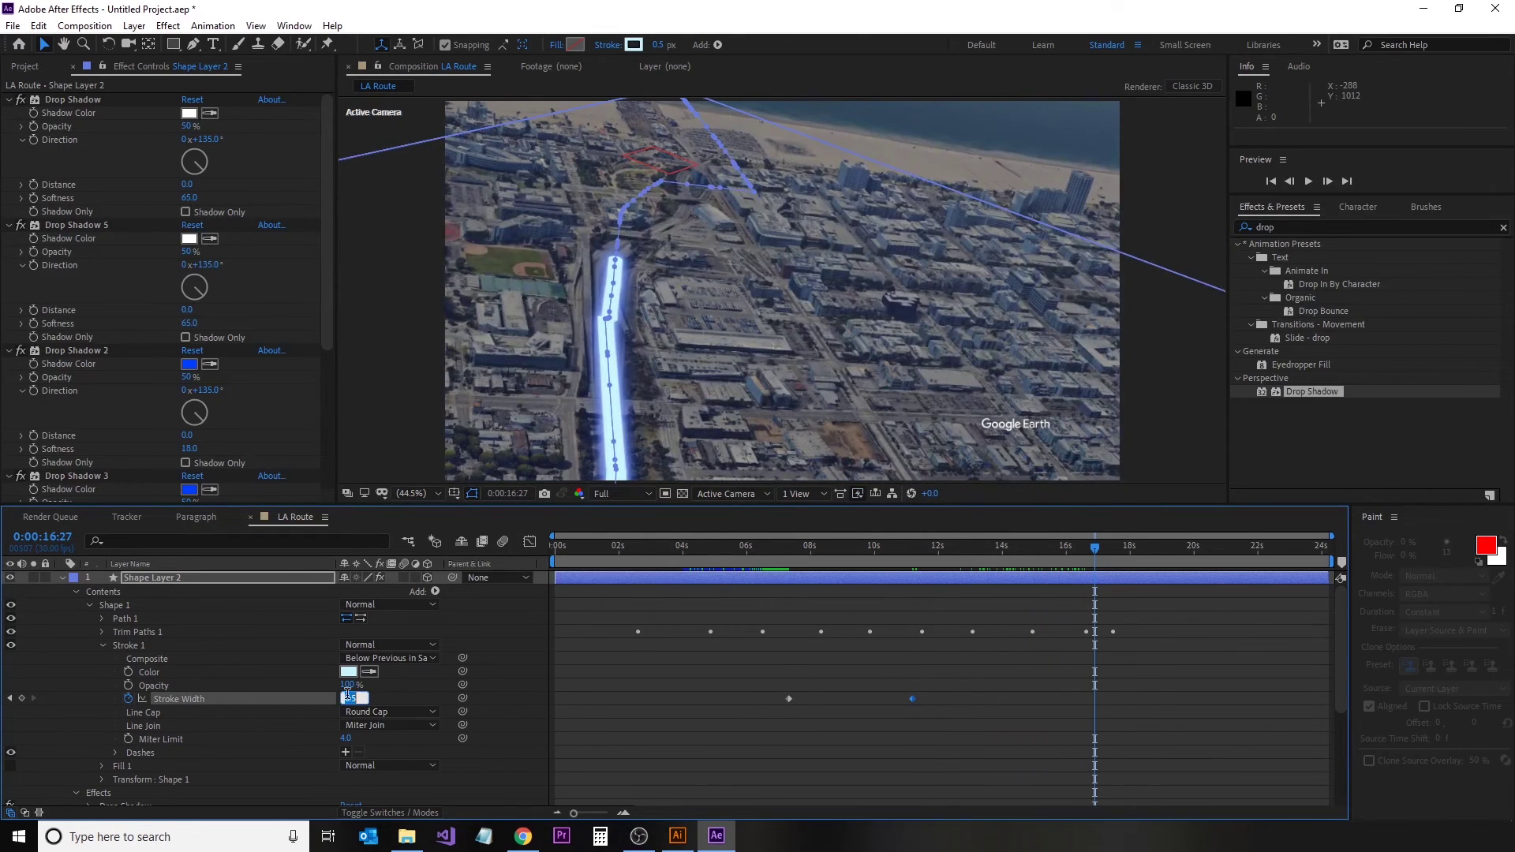
{"action": "left_click", "coordinate": [9, 698]}
{"action": "left_click", "coordinate": [9, 698]}
{"action": "left_click", "coordinate": [348, 699]}
{"action": "type", "text": "0.2"}
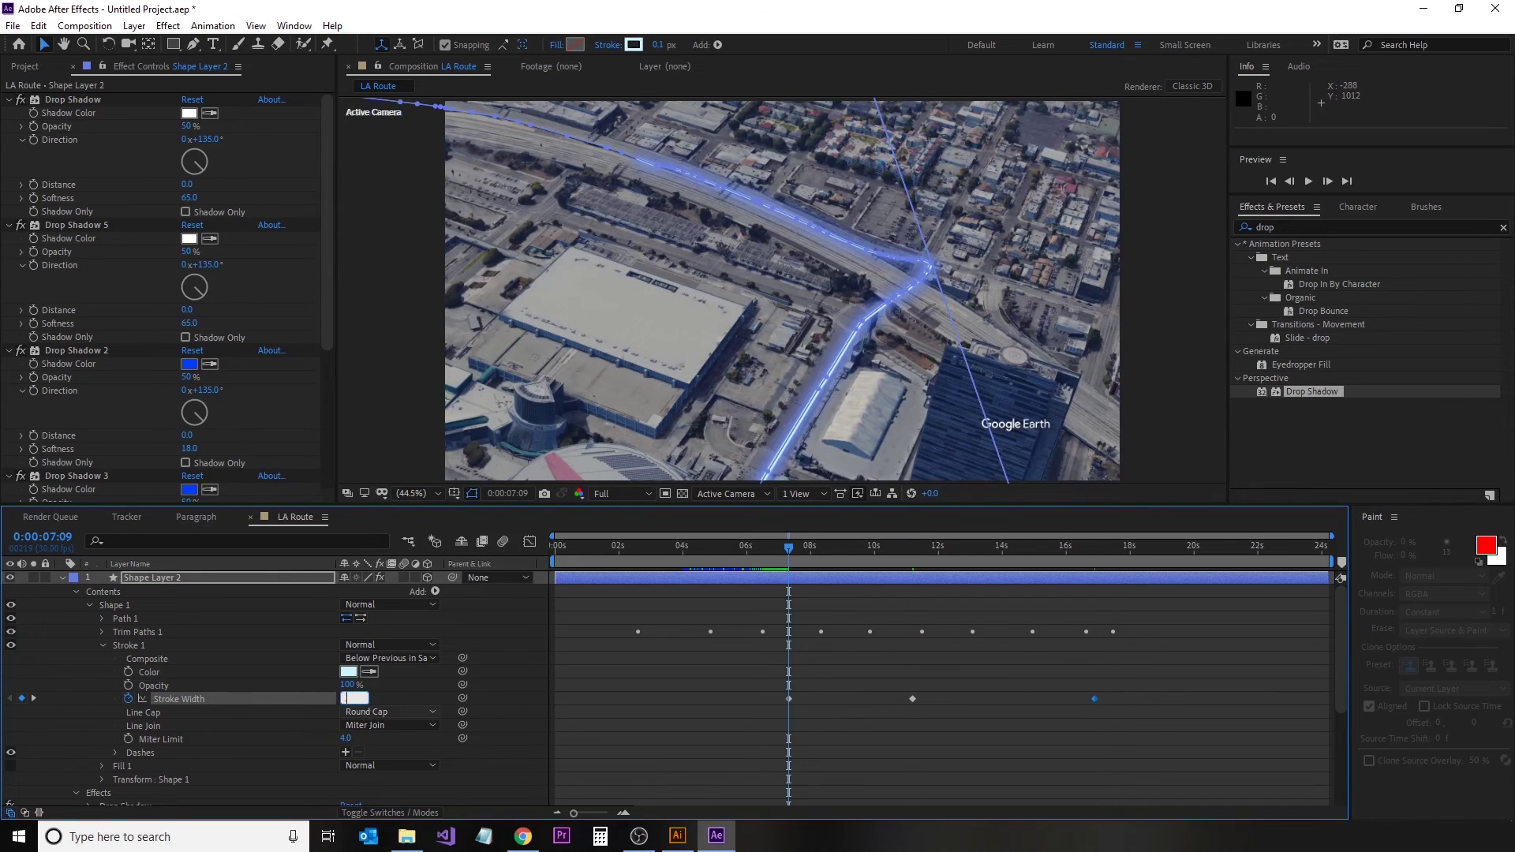
{"action": "key", "text": "Return"}
Step: Preview the animated stroke width from 0:00:04:25
{"action": "left_click_drag", "start_coordinate": [788, 557], "coordinate": [710, 557]}
{"action": "key", "text": "space"}
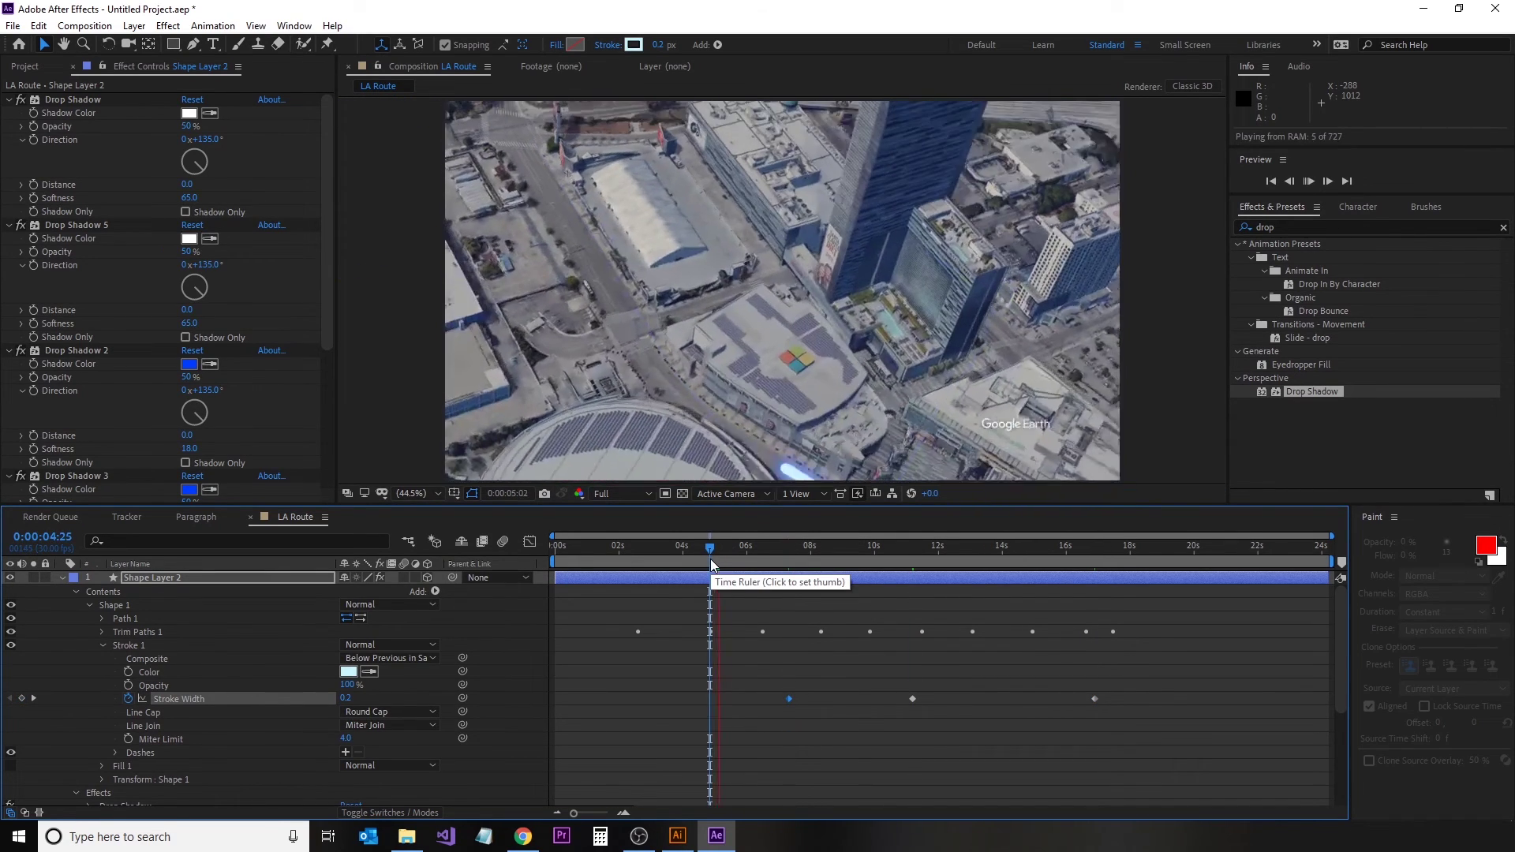